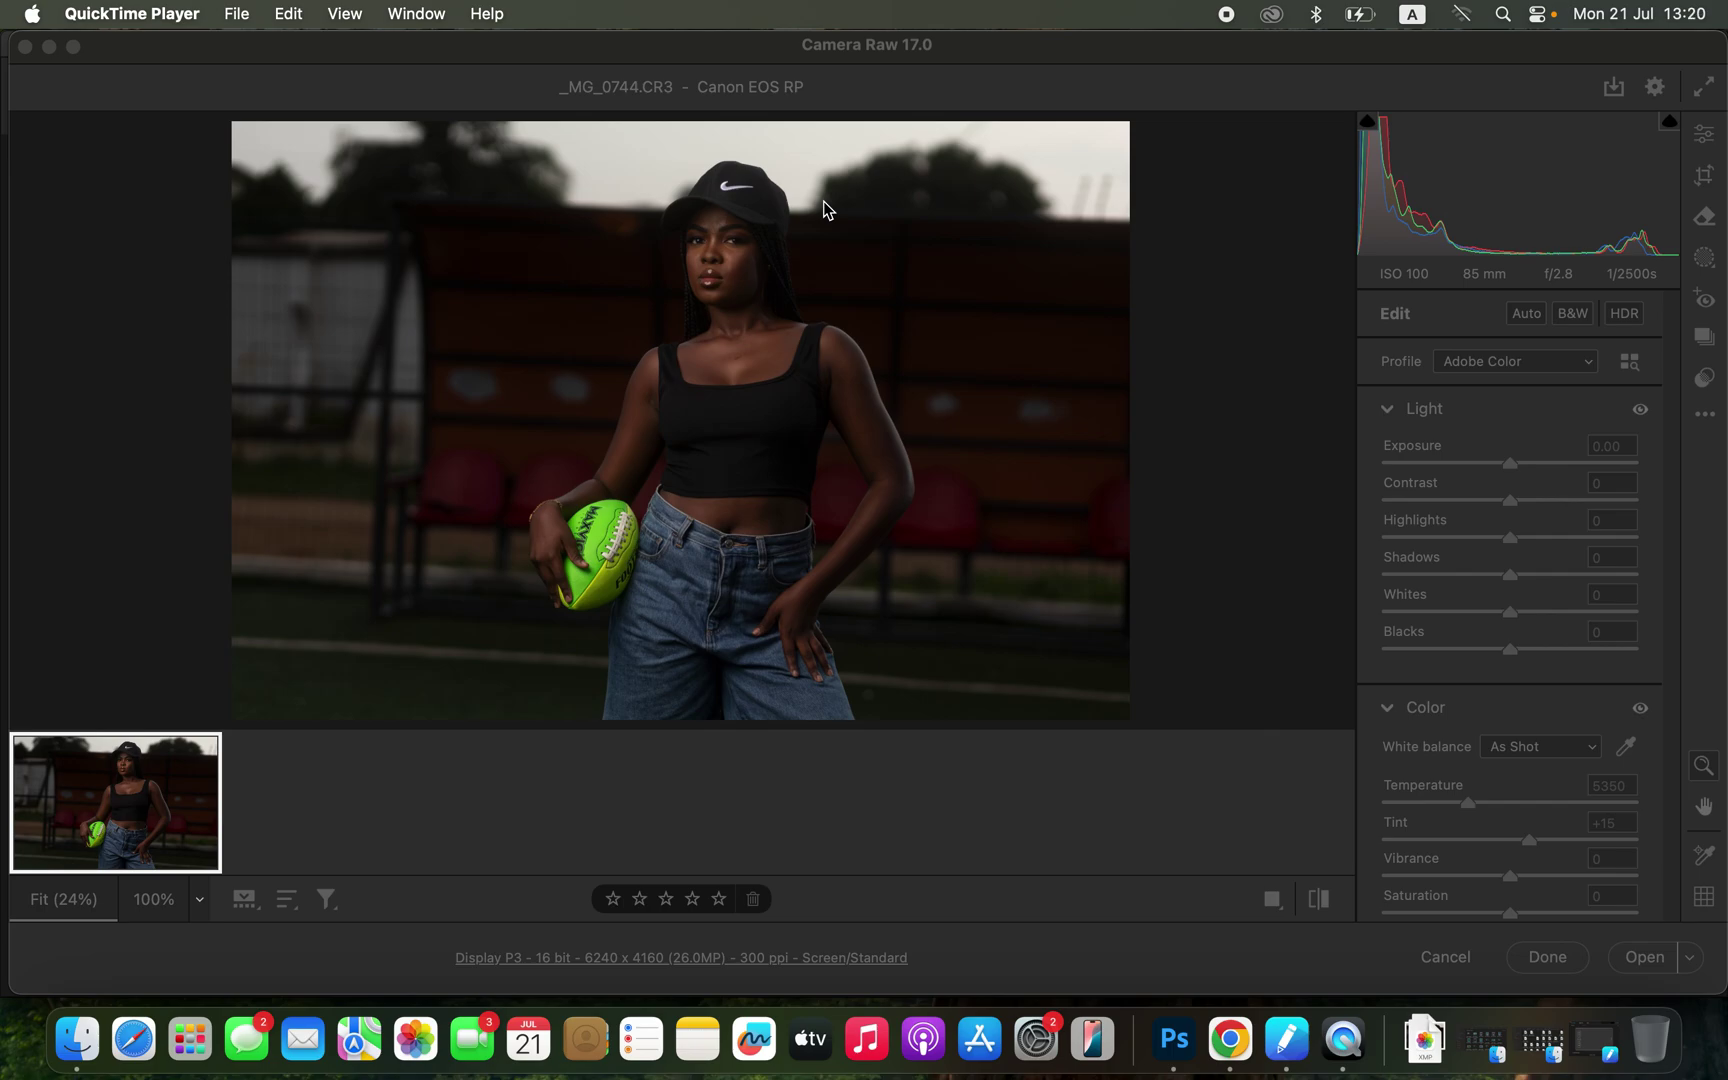
# Step: Set the Light adjustments to Exposure +0.35, Contrast +6, Highlights -52, Shadows +64, Whites -38 and Blacks -12
pyautogui.click(1510, 468)
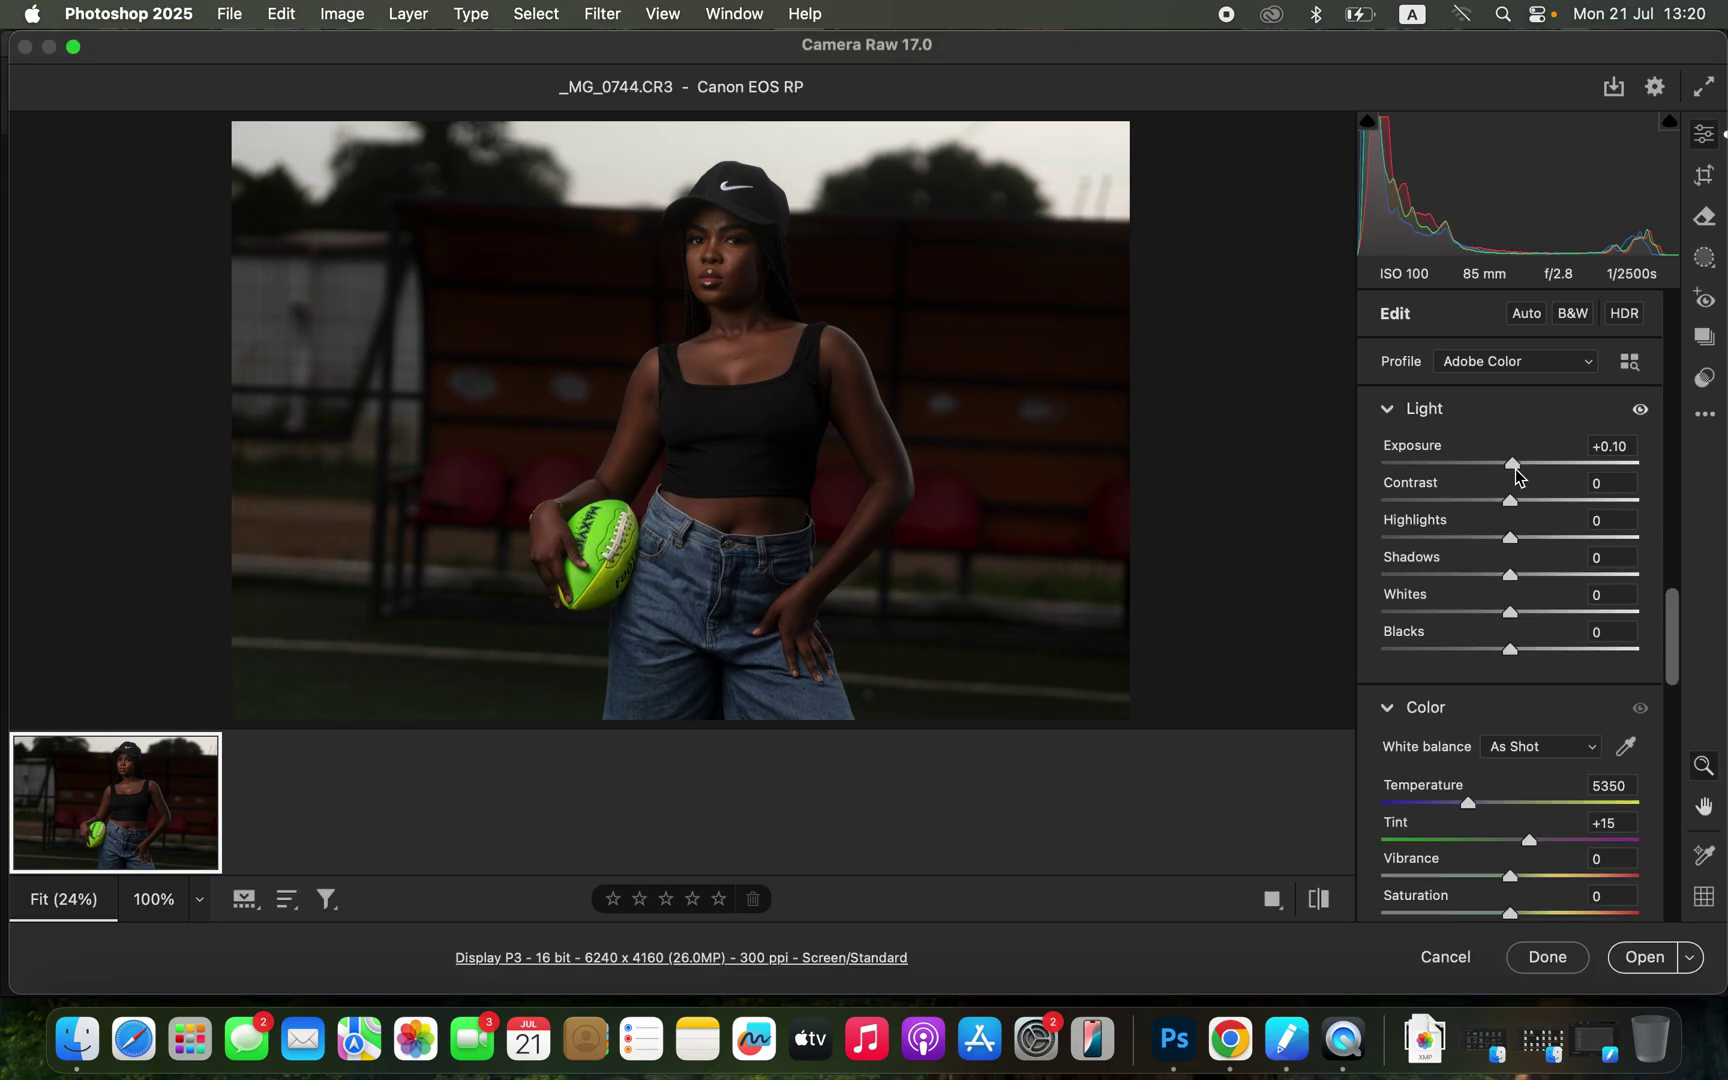
pyautogui.moveTo(1470, 543); pyautogui.dragTo(1445, 546)
pyautogui.moveTo(1492, 612)
pyautogui.mouseDown()
pyautogui.moveTo(1462, 612)
pyautogui.moveTo(1494, 650)
pyautogui.mouseUp()
pyautogui.moveTo(1578, 570); pyautogui.dragTo(1593, 578)
pyautogui.moveTo(1512, 500); pyautogui.dragTo(1522, 474)
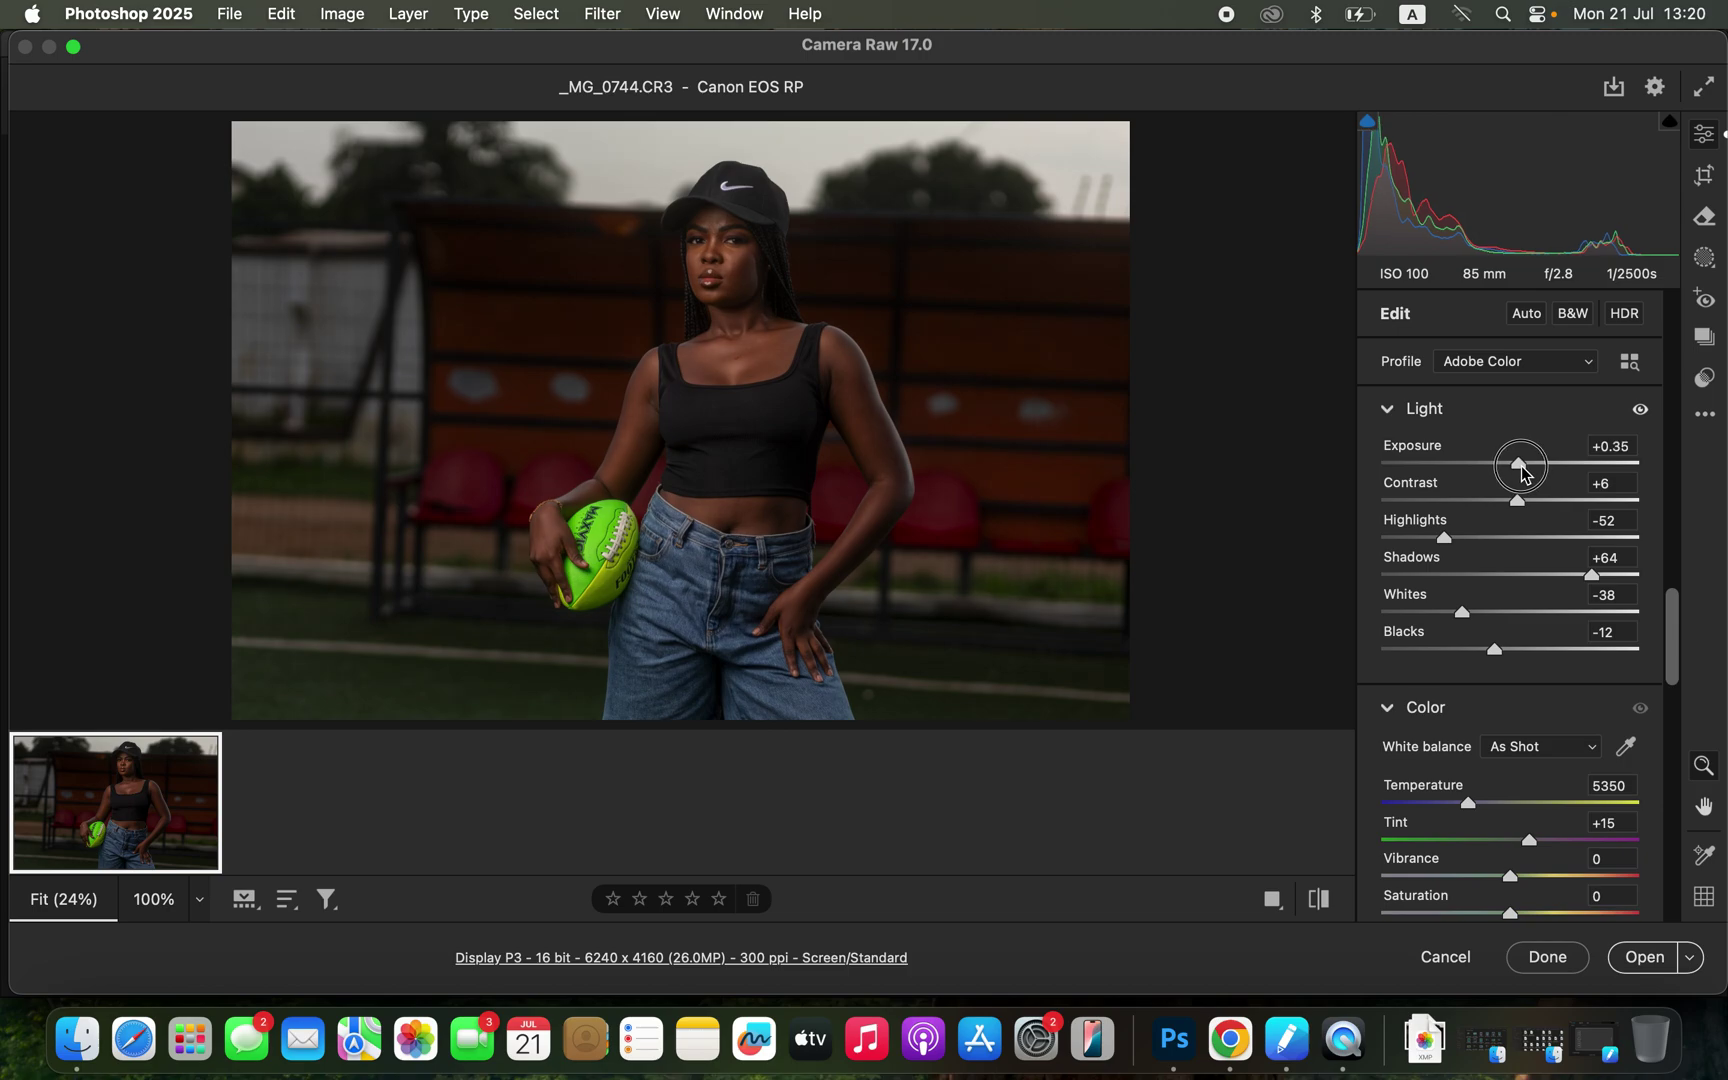
# Step: Compare the photo before and after the light adjustments and return to the single edited view
pyautogui.click(1324, 898)
pyautogui.click(1328, 900)
pyautogui.click(1328, 899)
pyautogui.click(1330, 899)
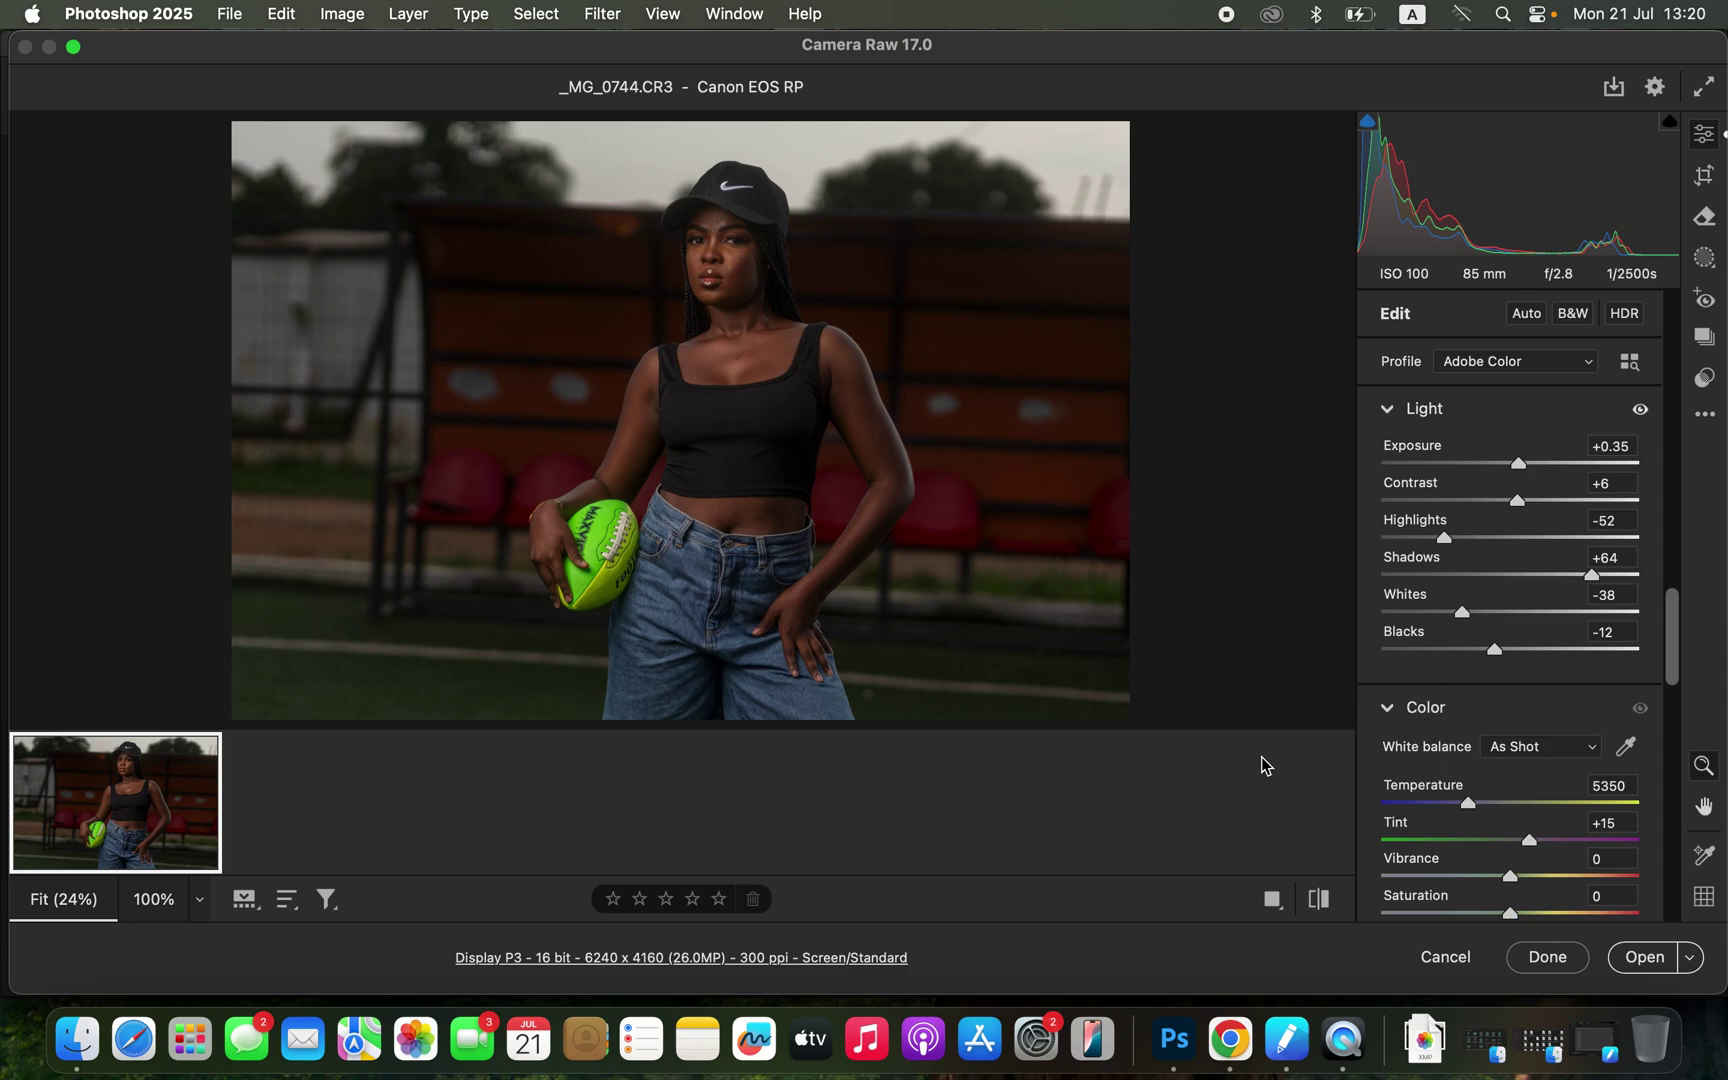
# Step: Shift the Blues hue to -26 in the Color Mixer to turn the jeans teal
pyautogui.moveTo(1669, 660); pyautogui.dragTo(1712, 603)
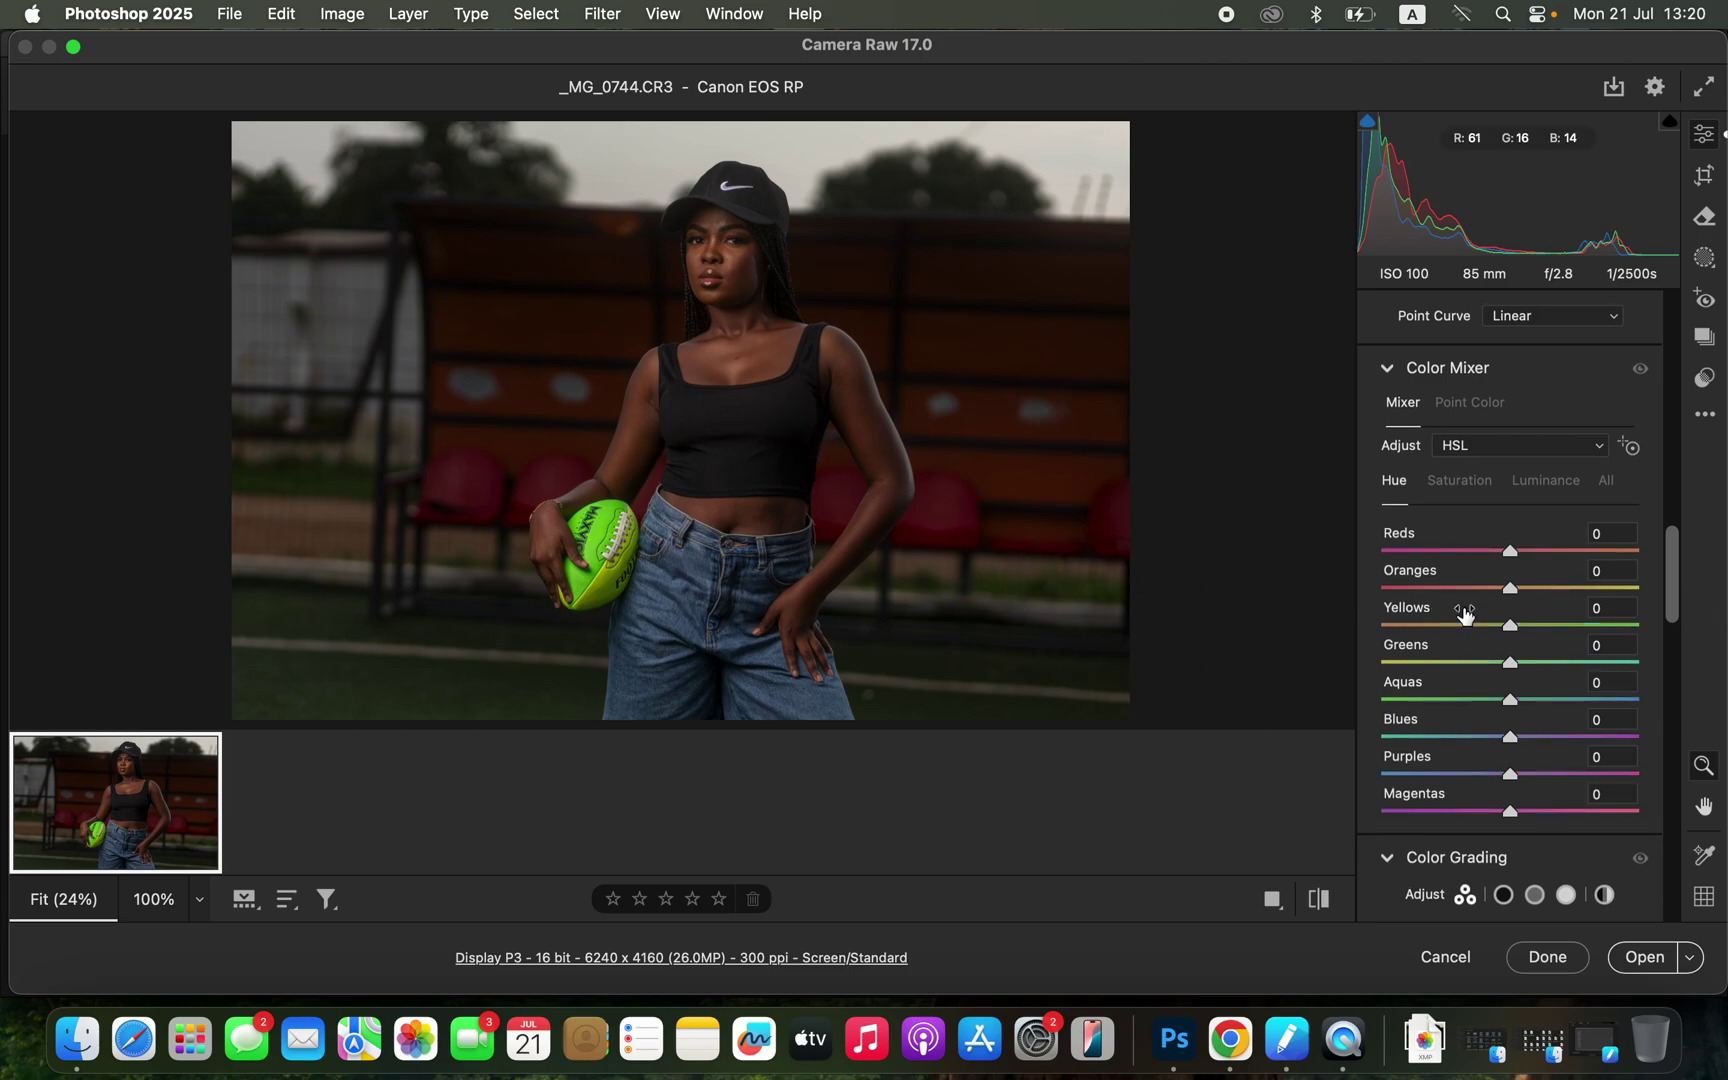
pyautogui.click(1463, 484)
pyautogui.click(1546, 484)
pyautogui.click(1398, 483)
pyautogui.click(1476, 490)
pyautogui.click(1550, 488)
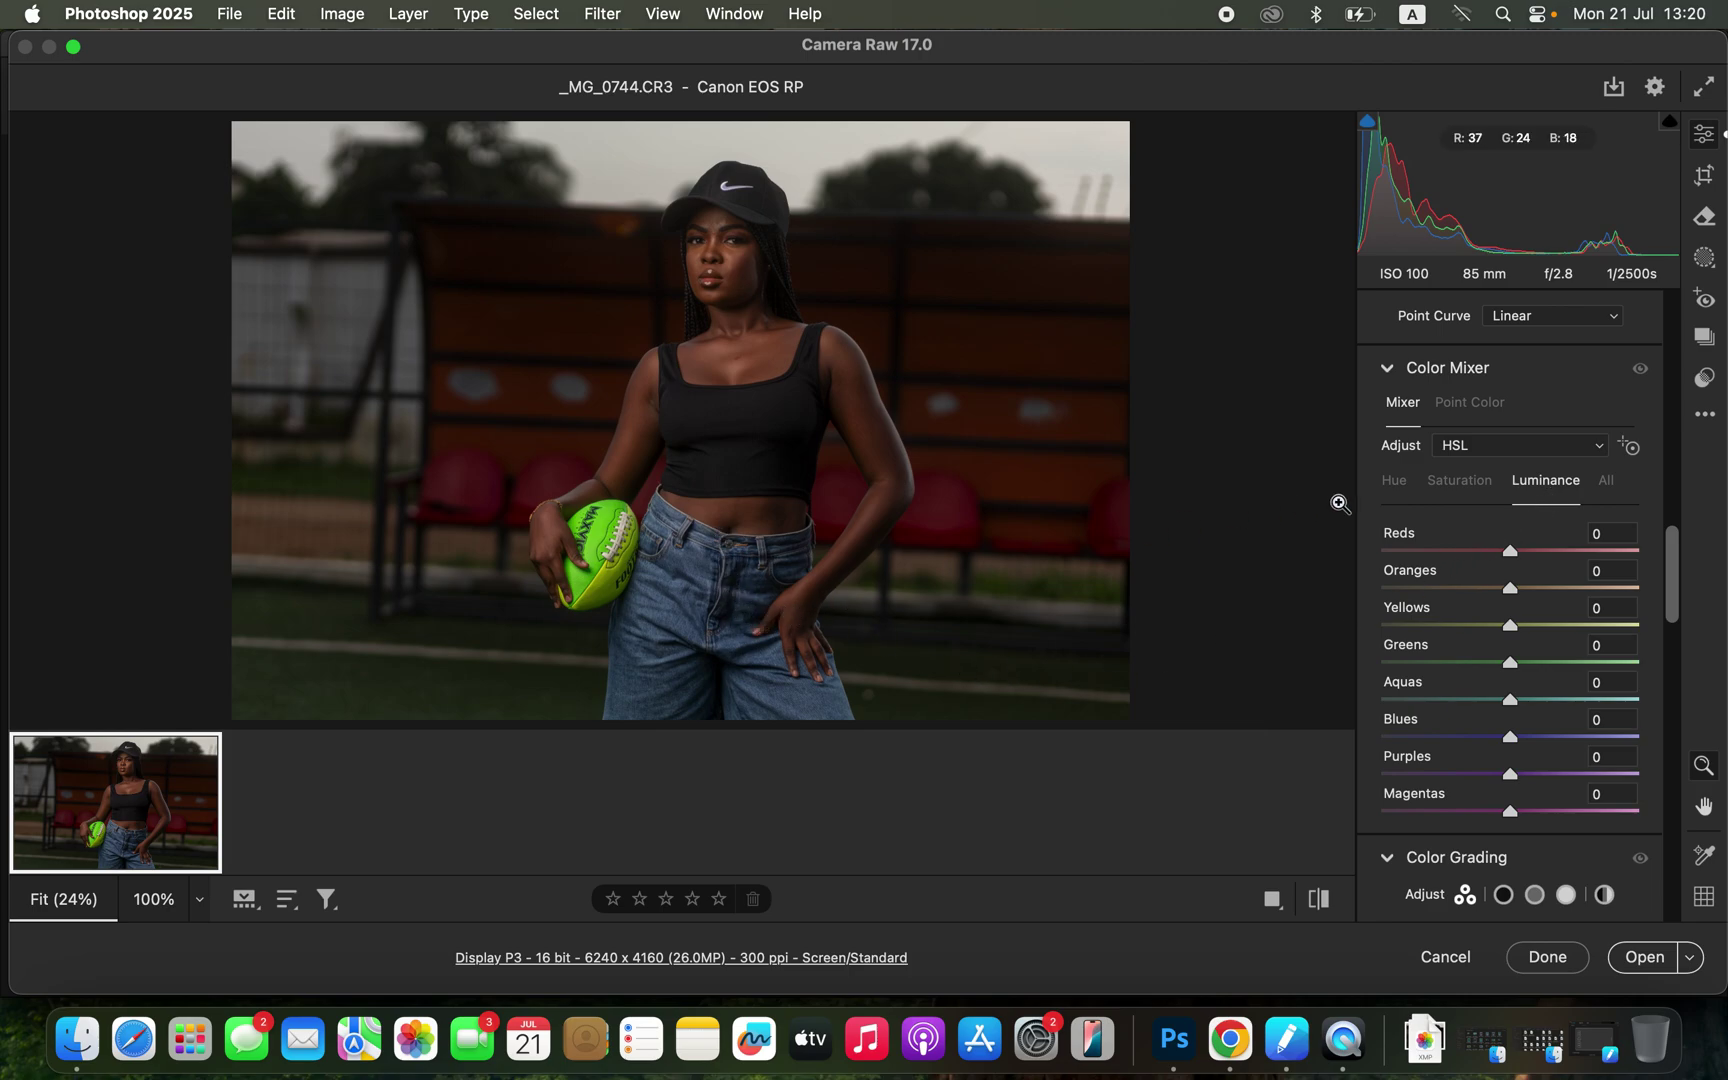
pyautogui.click(1412, 492)
pyautogui.moveTo(1451, 736)
pyautogui.mouseDown()
pyautogui.moveTo(1551, 750)
pyautogui.moveTo(1422, 740)
pyautogui.moveTo(1545, 746)
pyautogui.moveTo(1476, 744)
pyautogui.mouseUp()
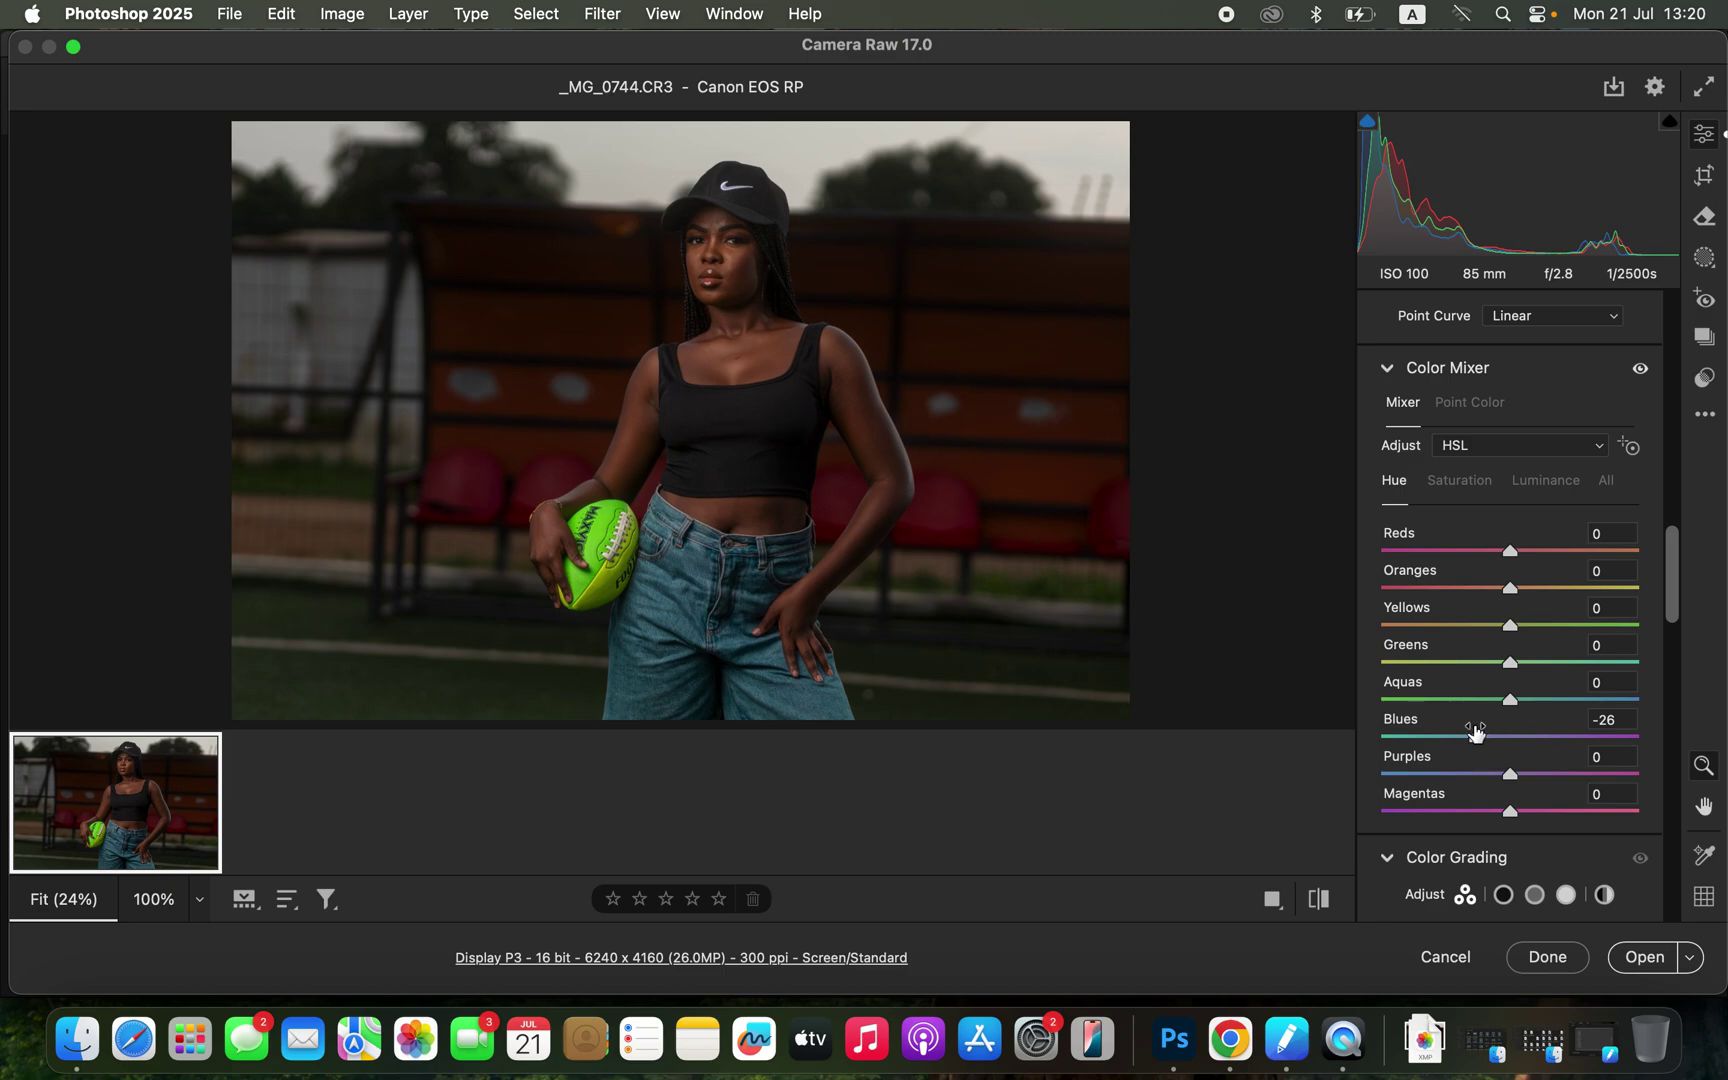
# Step: Increase the Blues saturation in the Color Mixer and set the Blues luminance to +5
pyautogui.click(1477, 485)
pyautogui.moveTo(1536, 740)
pyautogui.mouseDown()
pyautogui.moveTo(1575, 742)
pyautogui.moveTo(1517, 746)
pyautogui.mouseUp()
pyautogui.click(1556, 500)
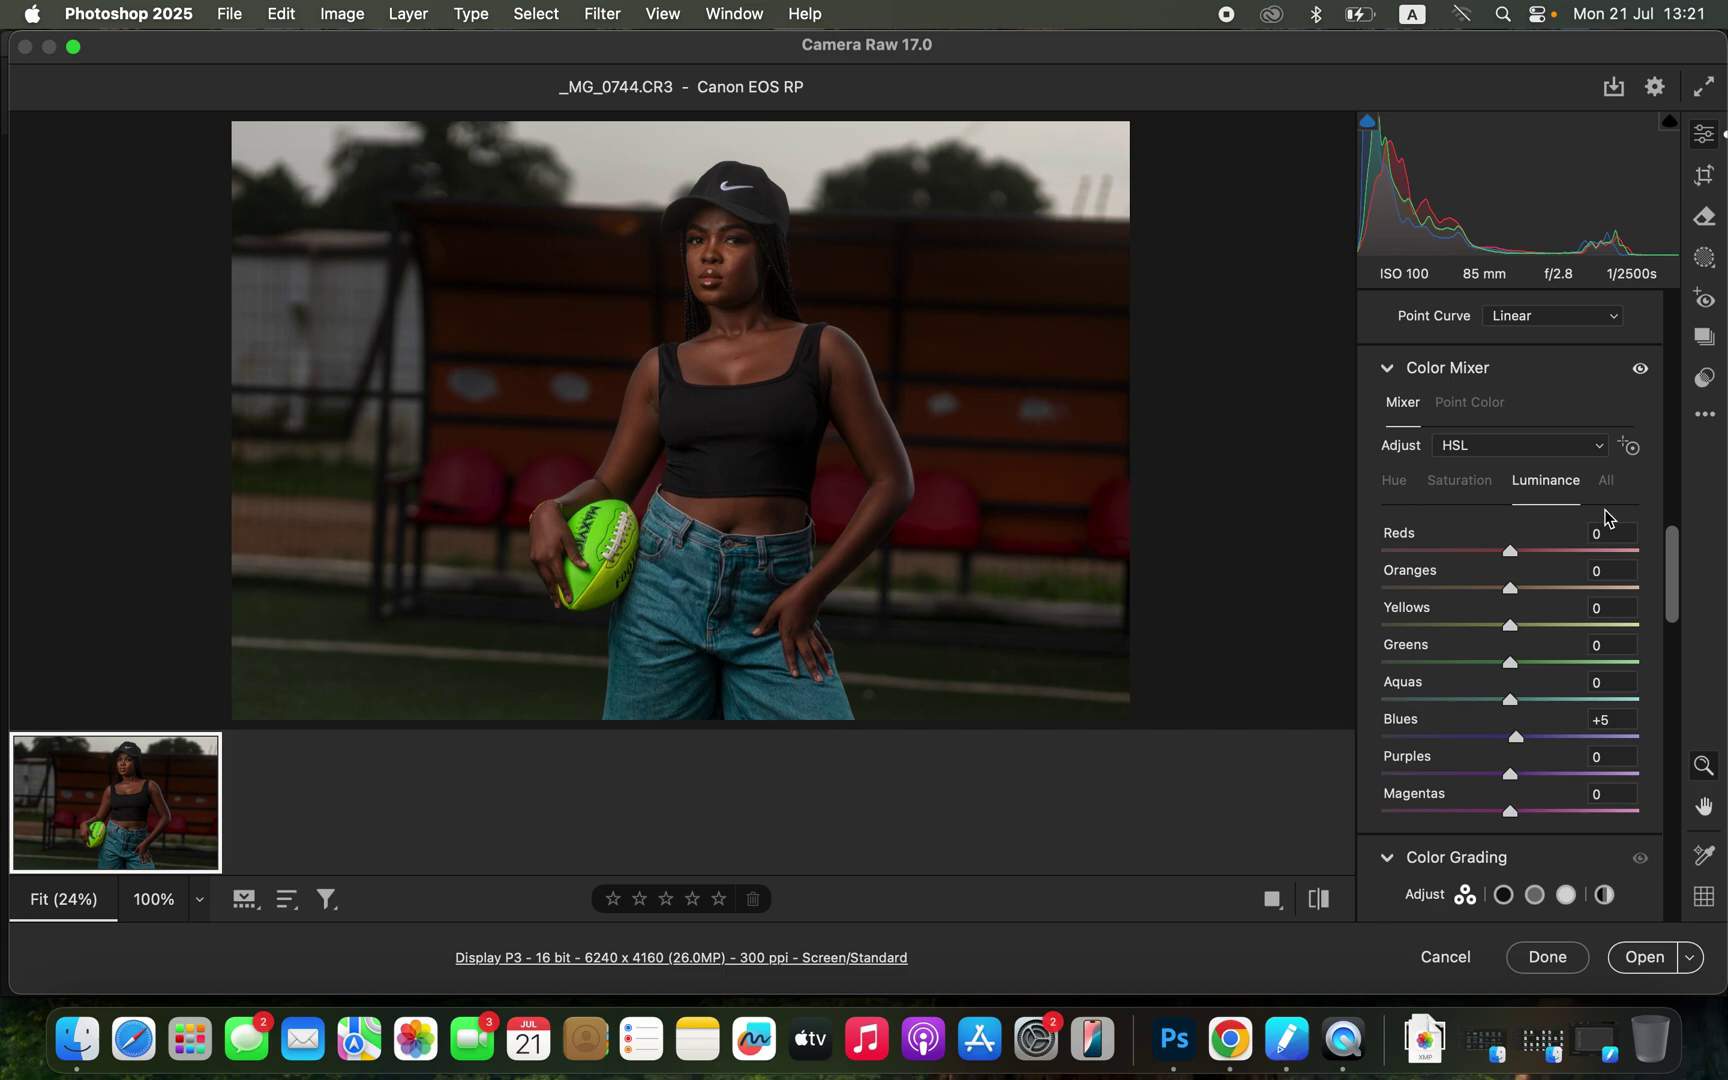
pyautogui.click(1393, 476)
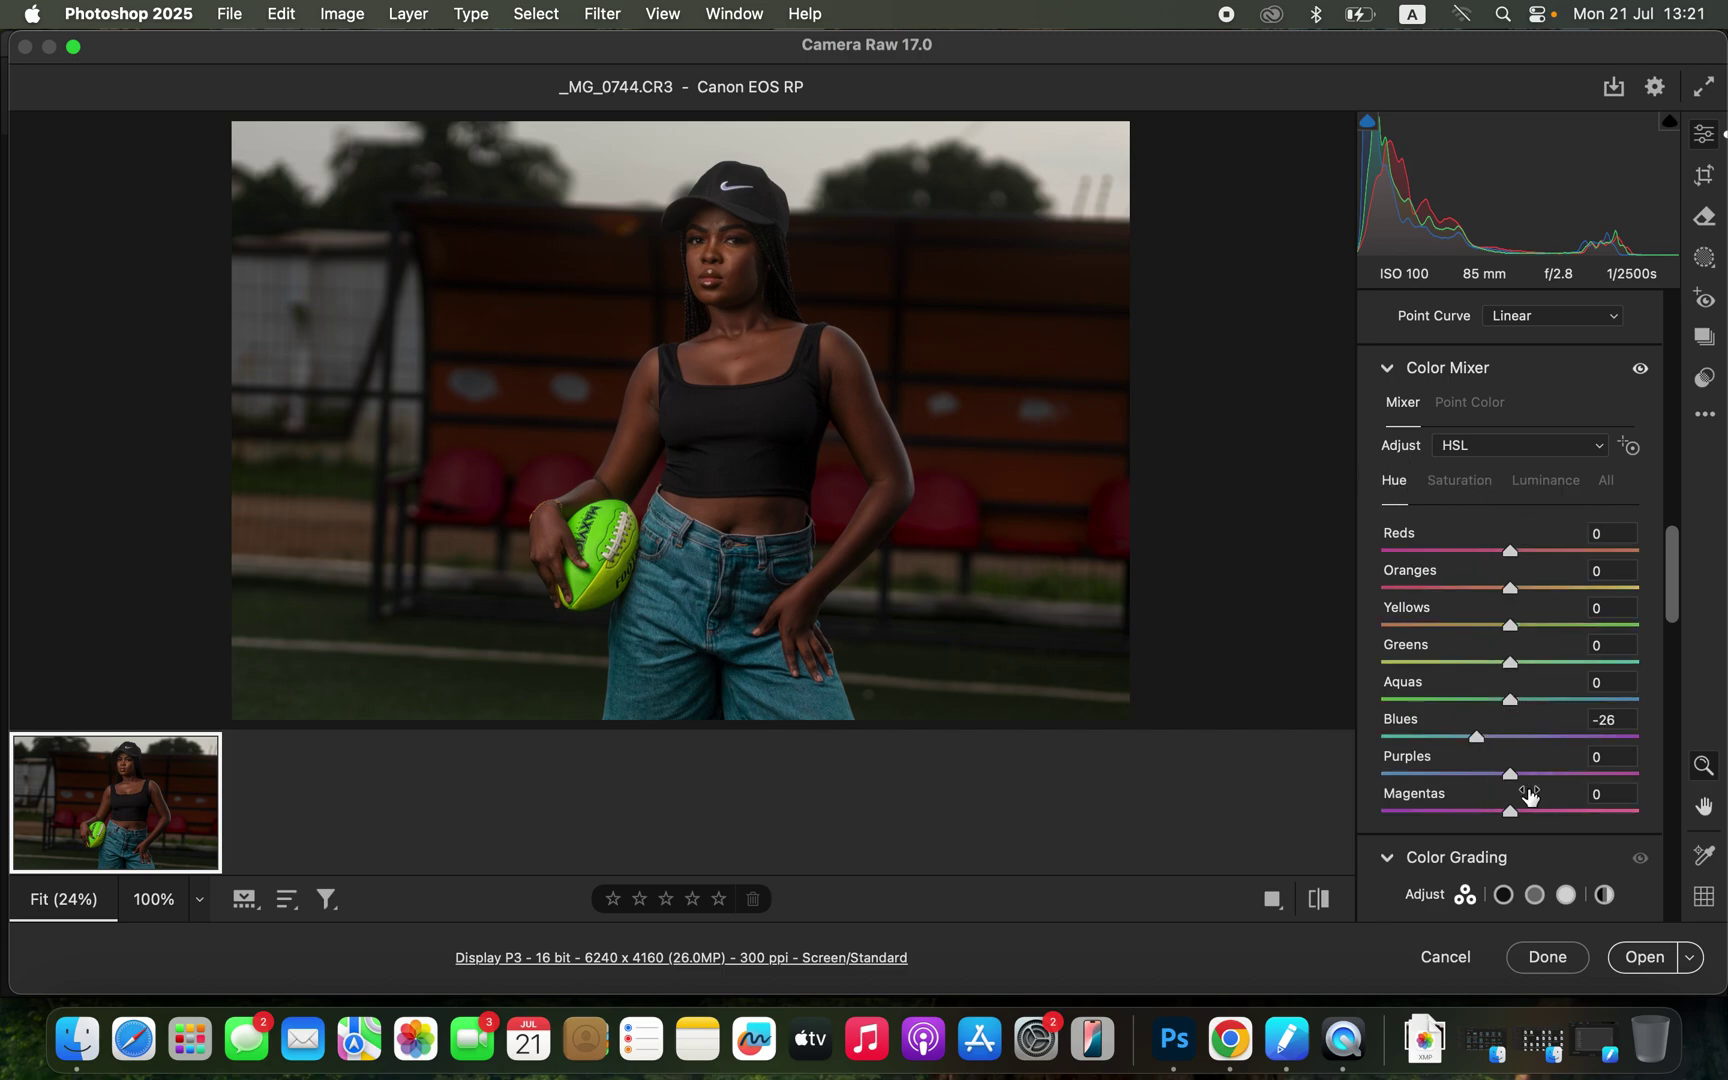
# Step: Raise the Blue Primary saturation slightly in Calibration and open the photo in Photoshop as a normal image
pyautogui.moveTo(1672, 622); pyautogui.dragTo(1675, 925)
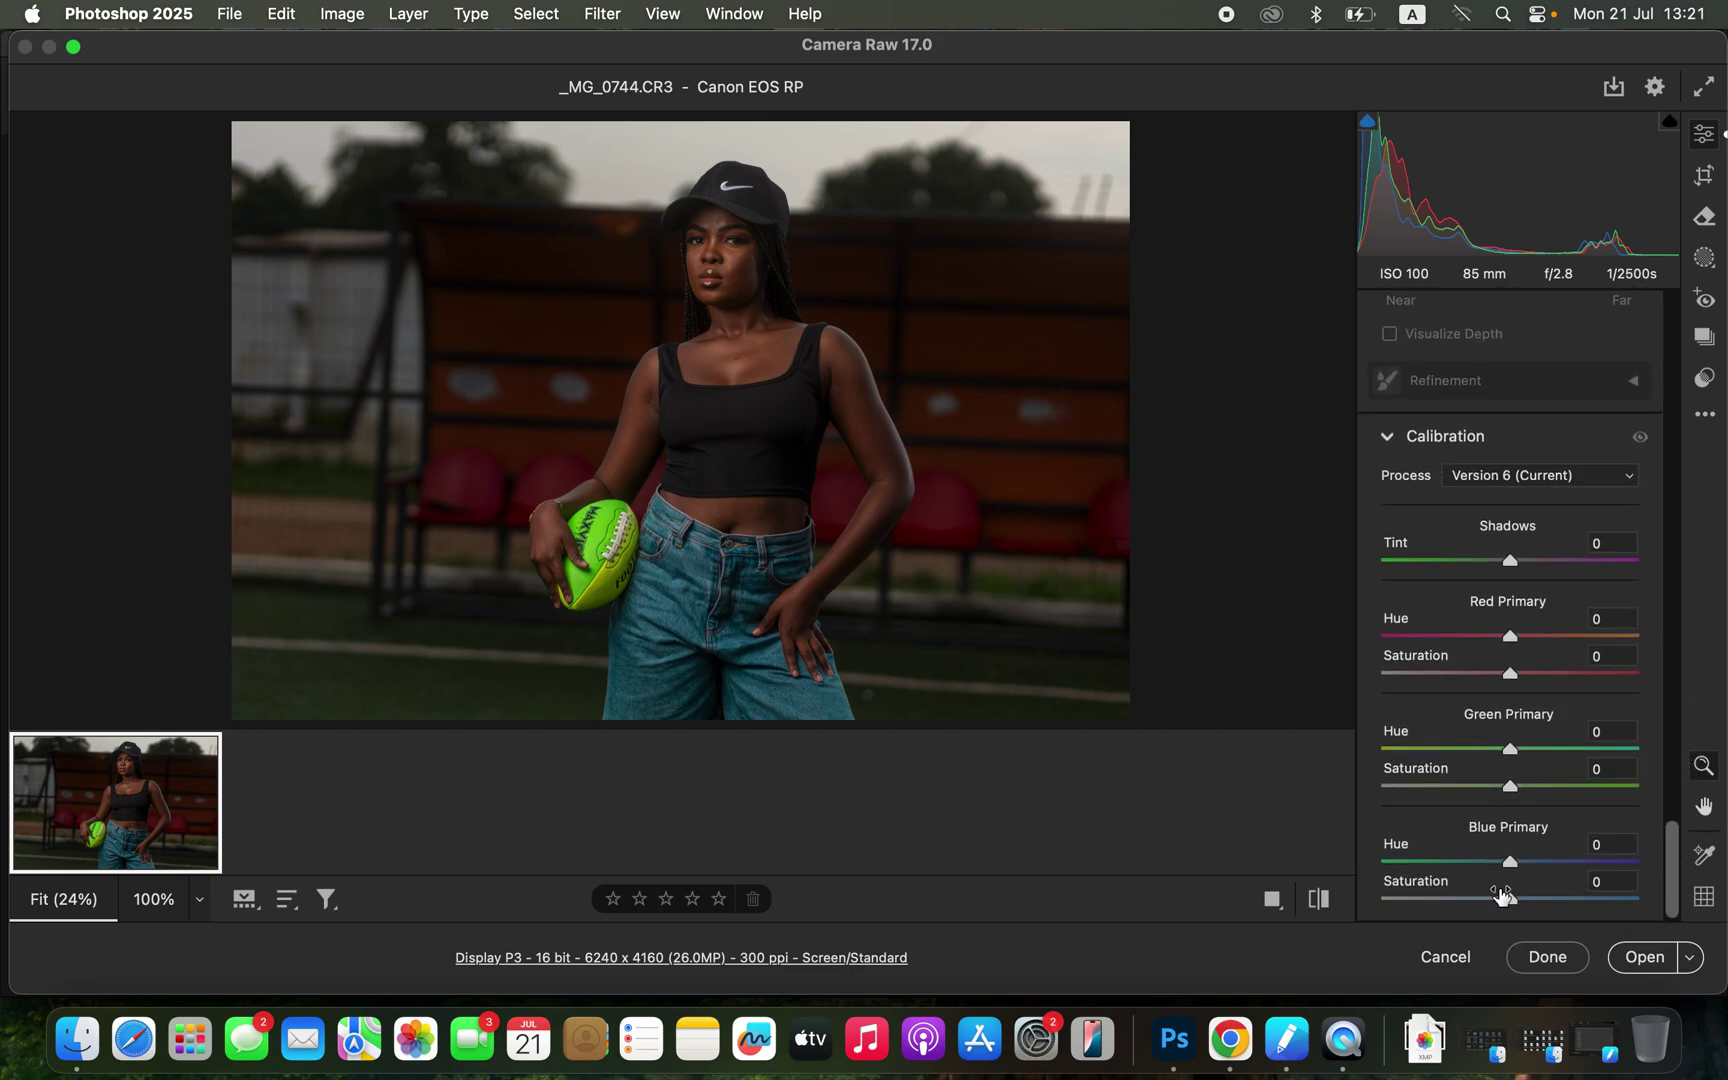
pyautogui.moveTo(1511, 899)
pyautogui.mouseDown()
pyautogui.moveTo(1548, 902)
pyautogui.moveTo(1530, 898)
pyautogui.mouseUp()
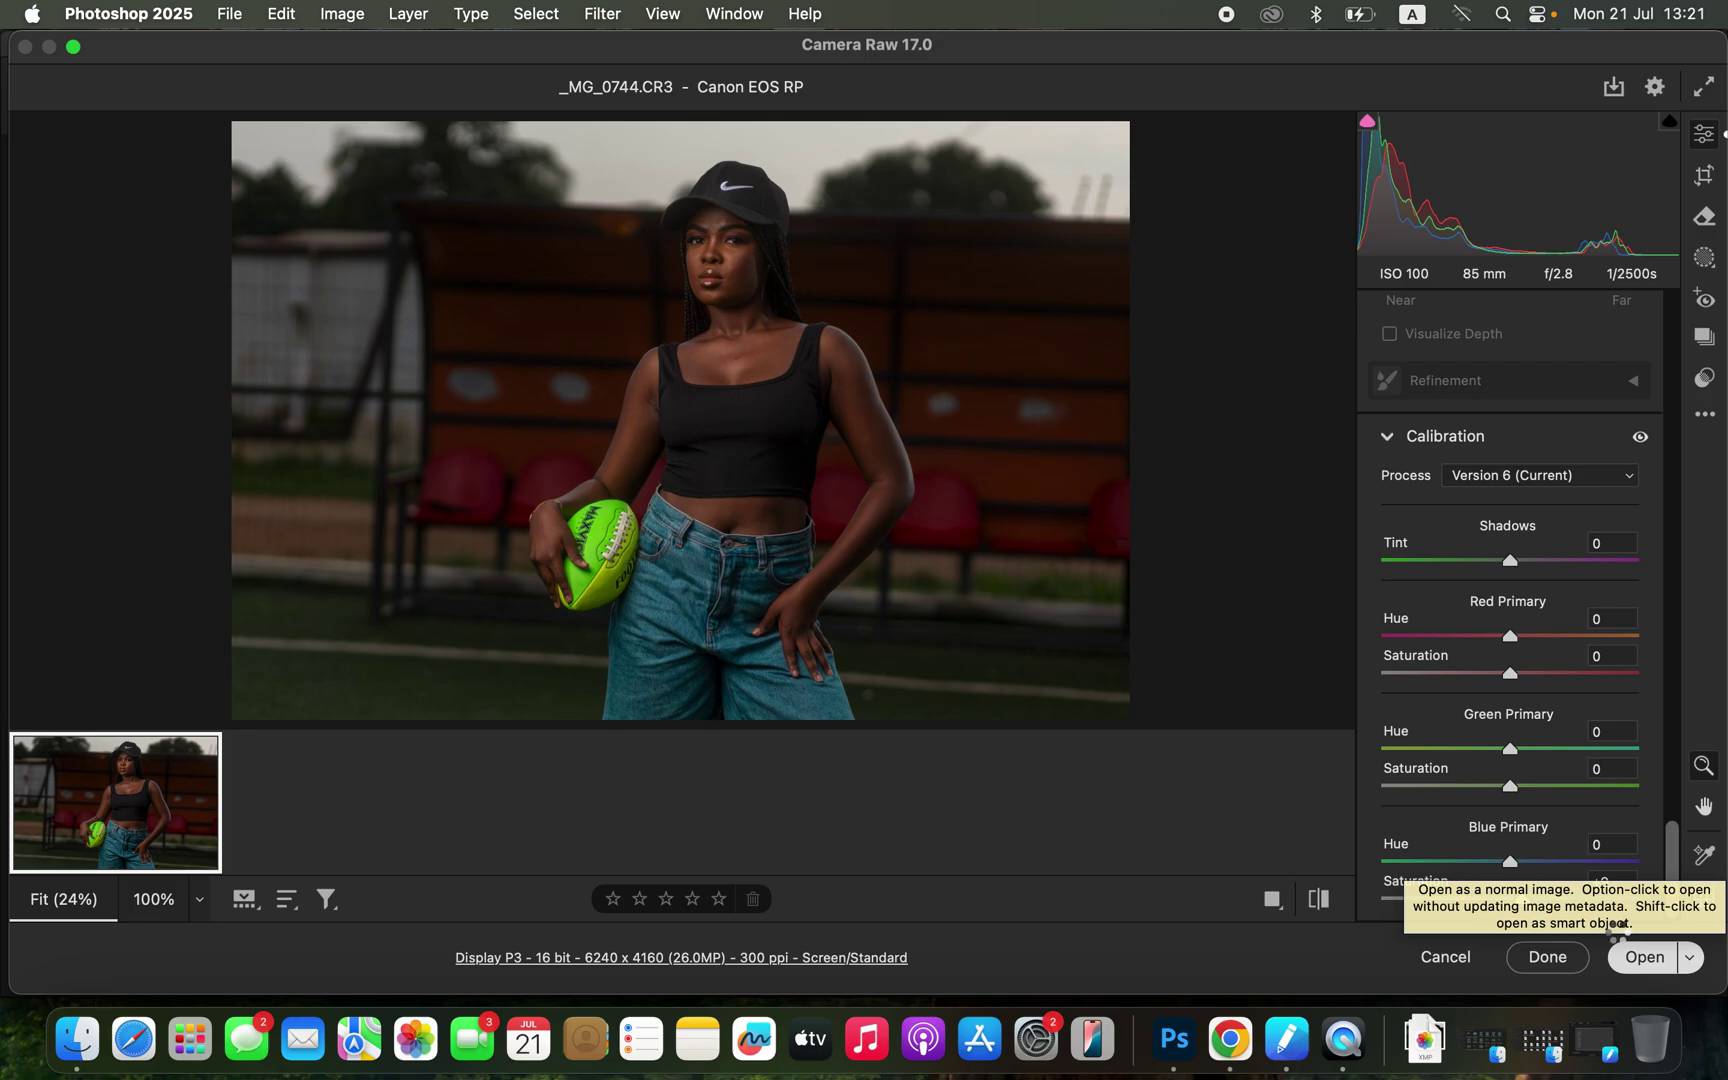
pyautogui.click(1617, 940)
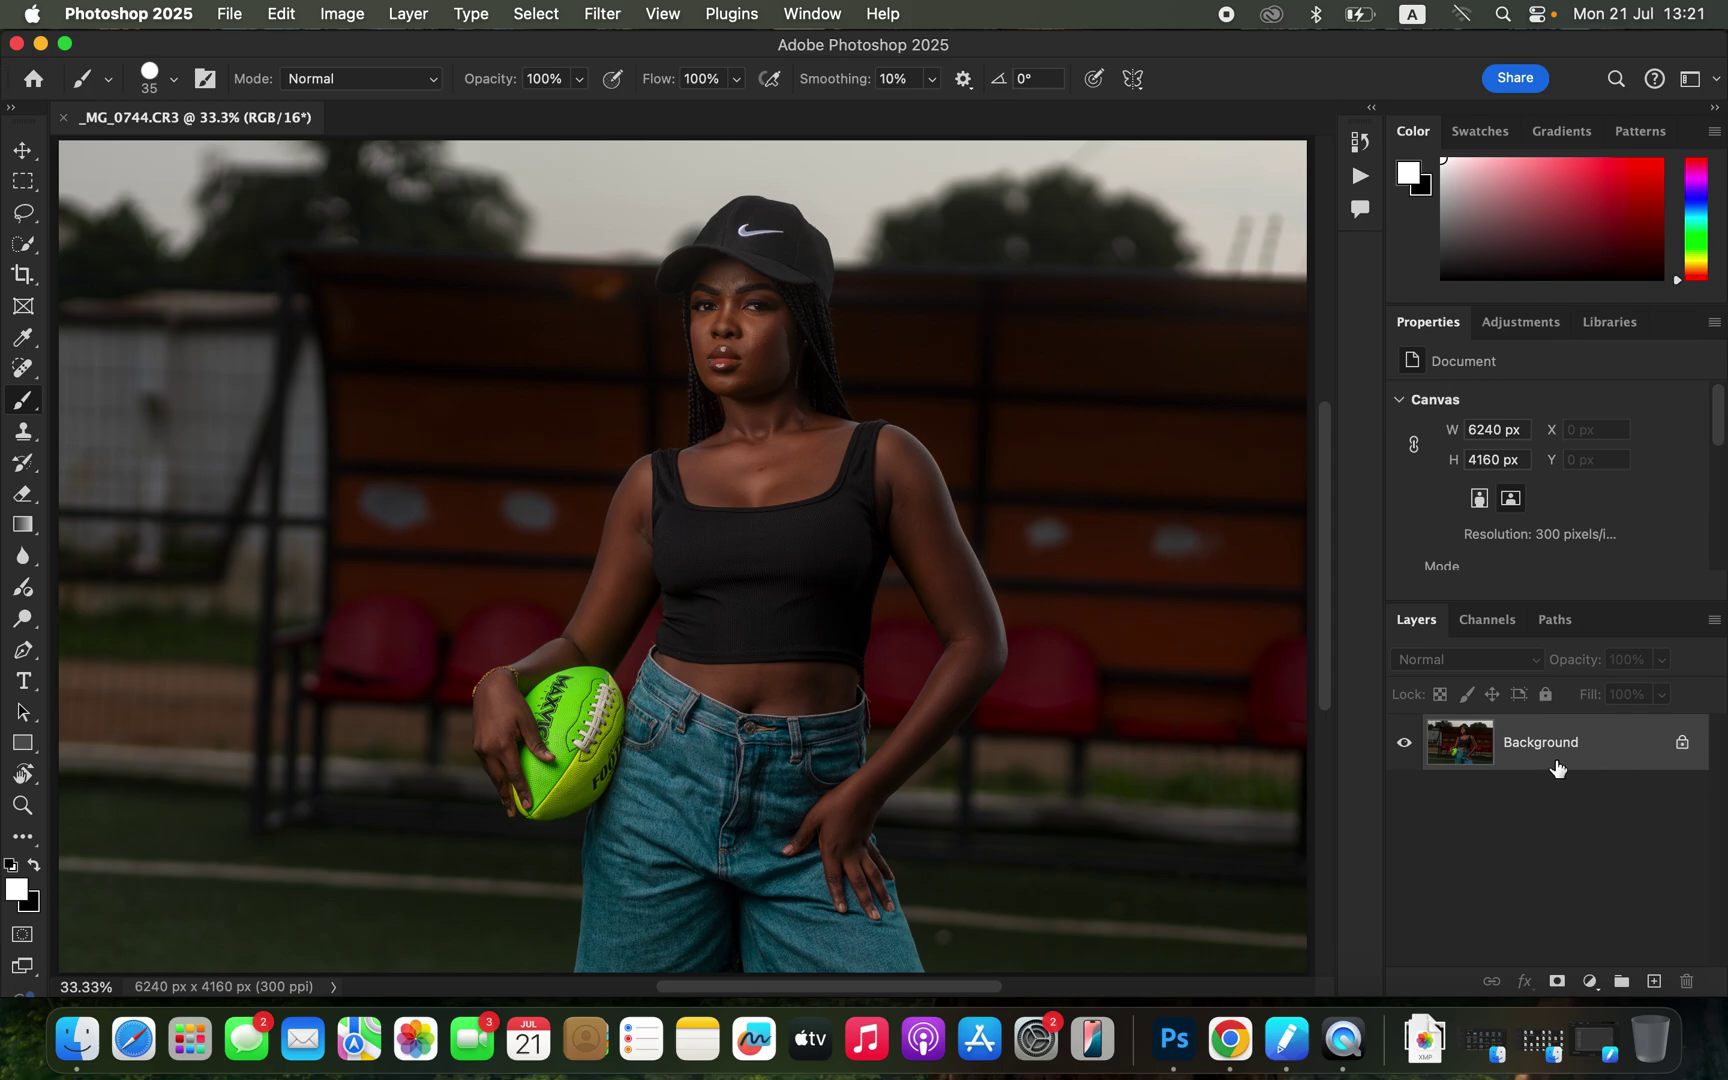
# Step: Duplicate the Background layer twice, naming the lower copy COLOR and the upper copy TEXTURE
pyautogui.moveTo(1615, 758); pyautogui.dragTo(1653, 983)
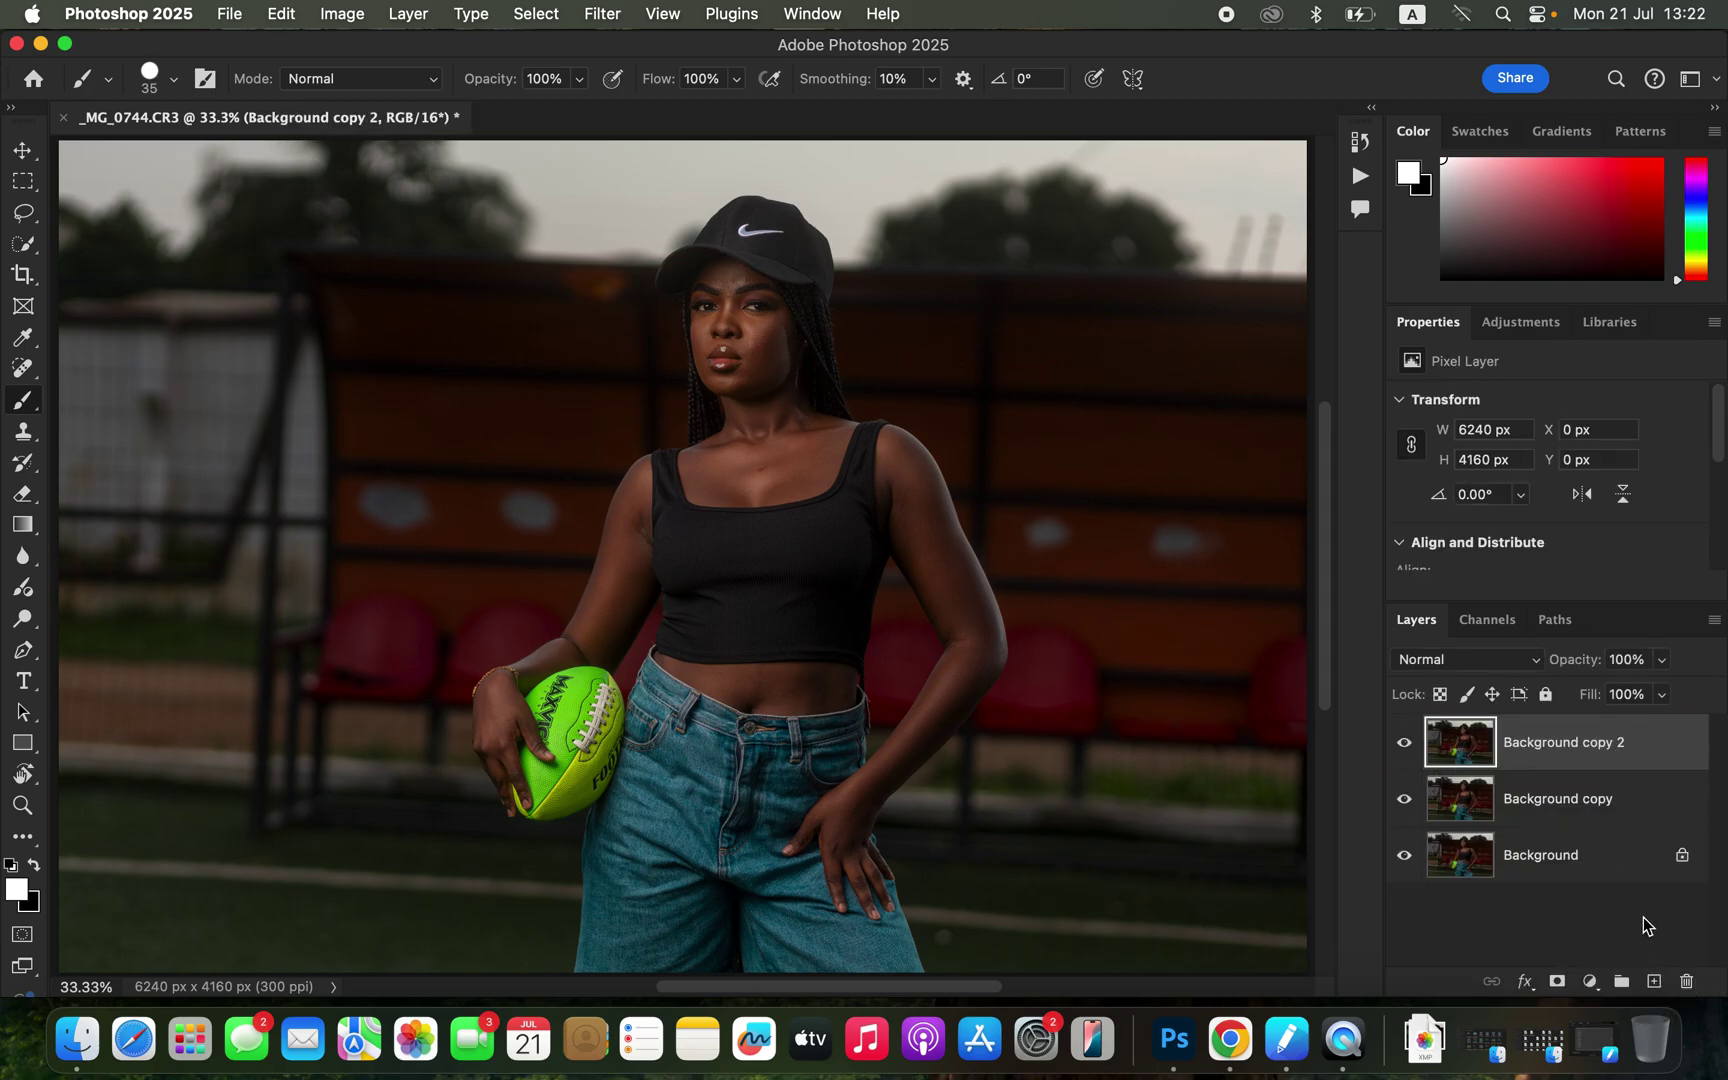
pyautogui.doubleClick(1563, 800)
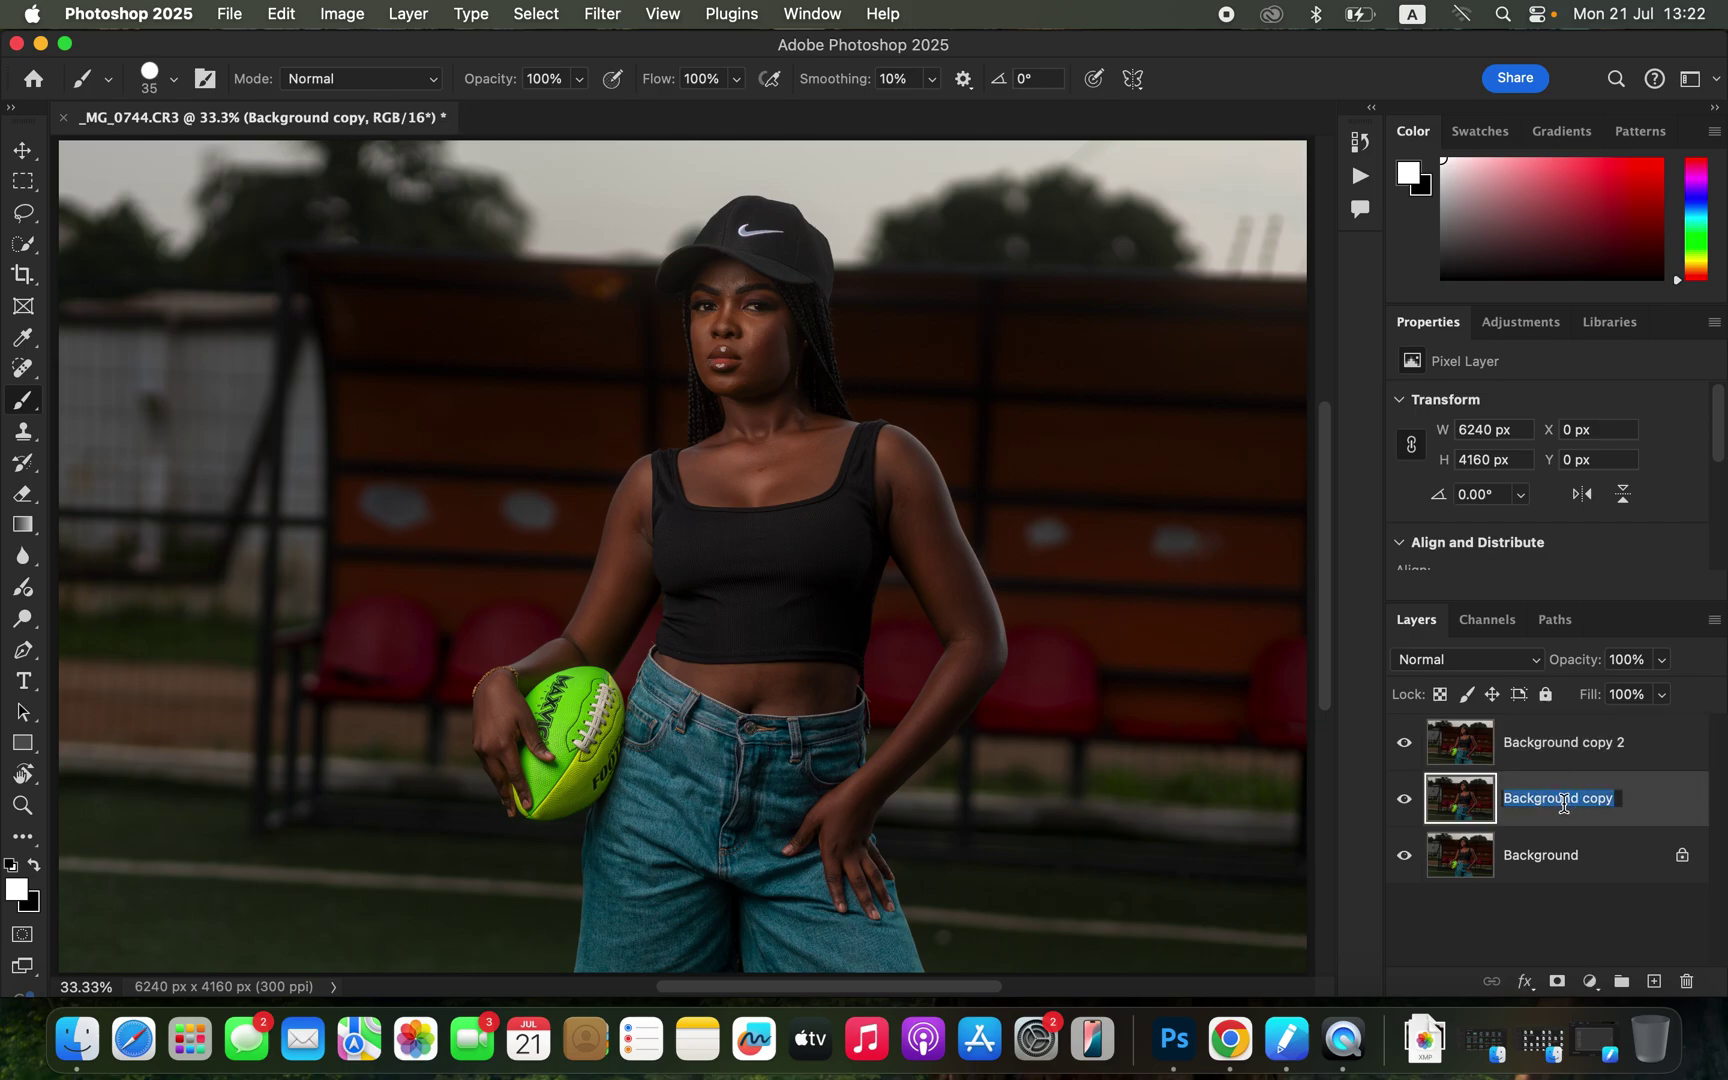
pyautogui.write('COLOR')
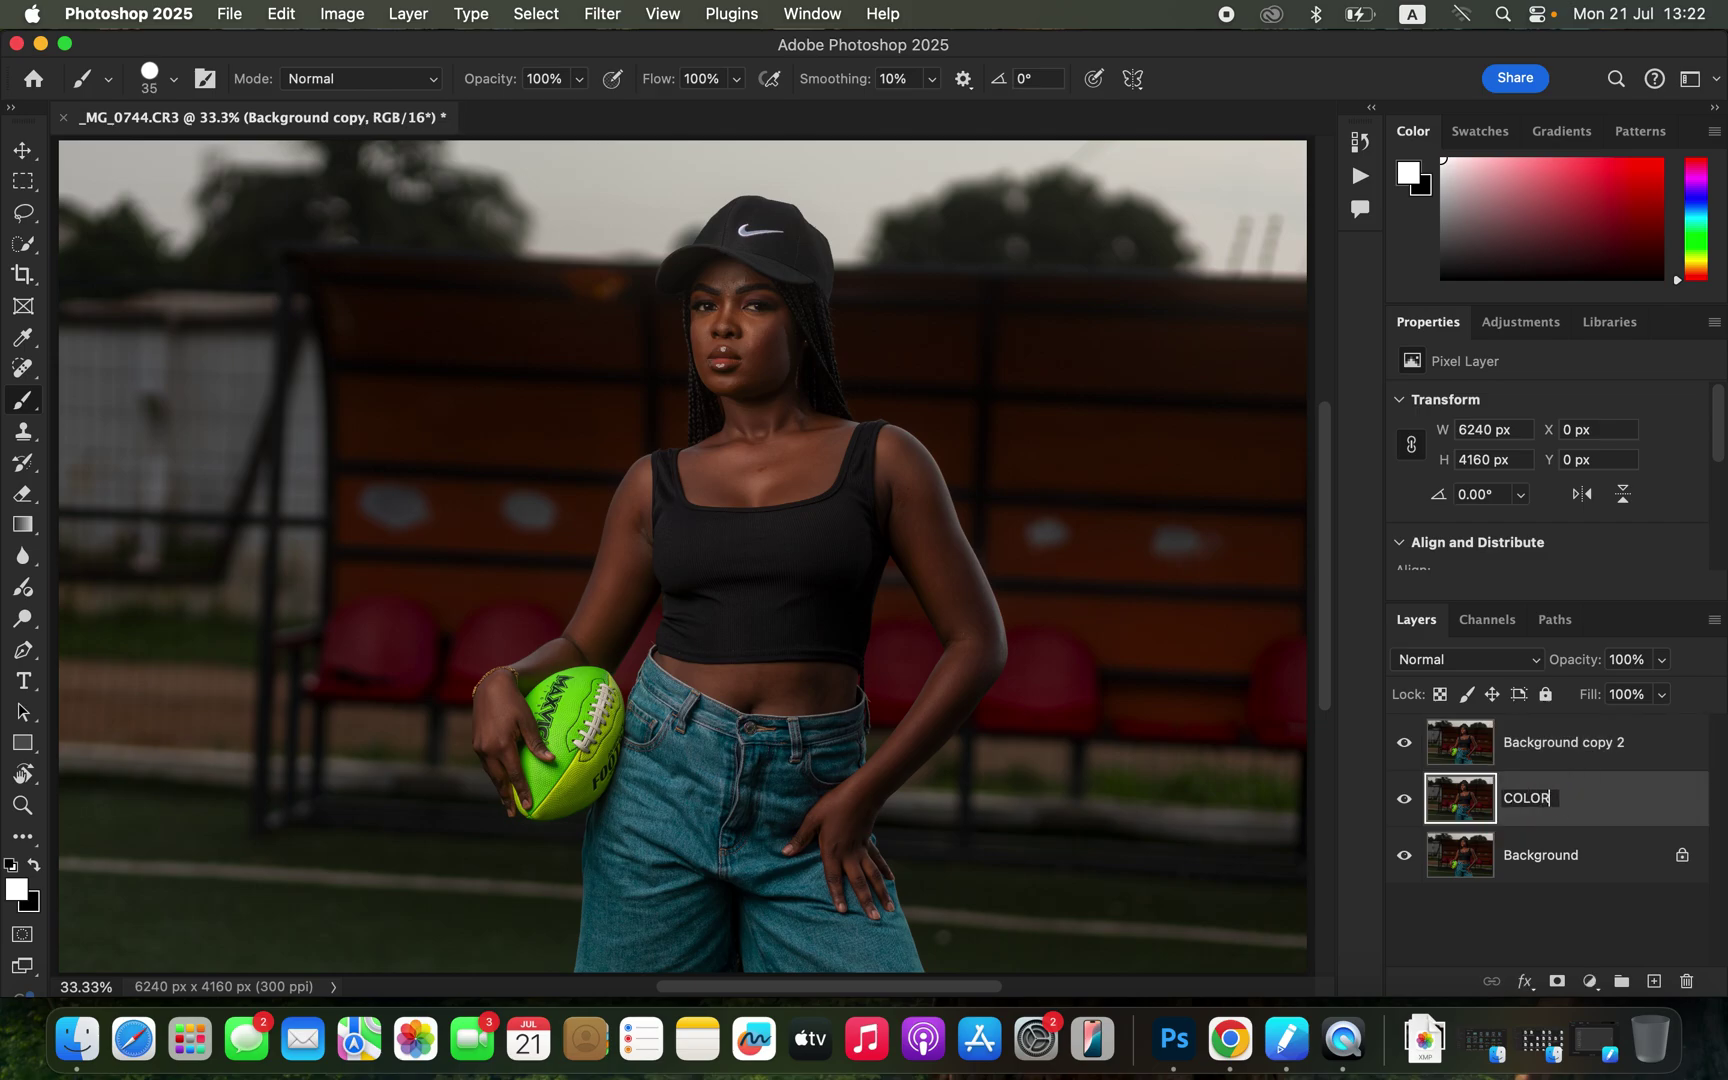
pyautogui.press('Return')
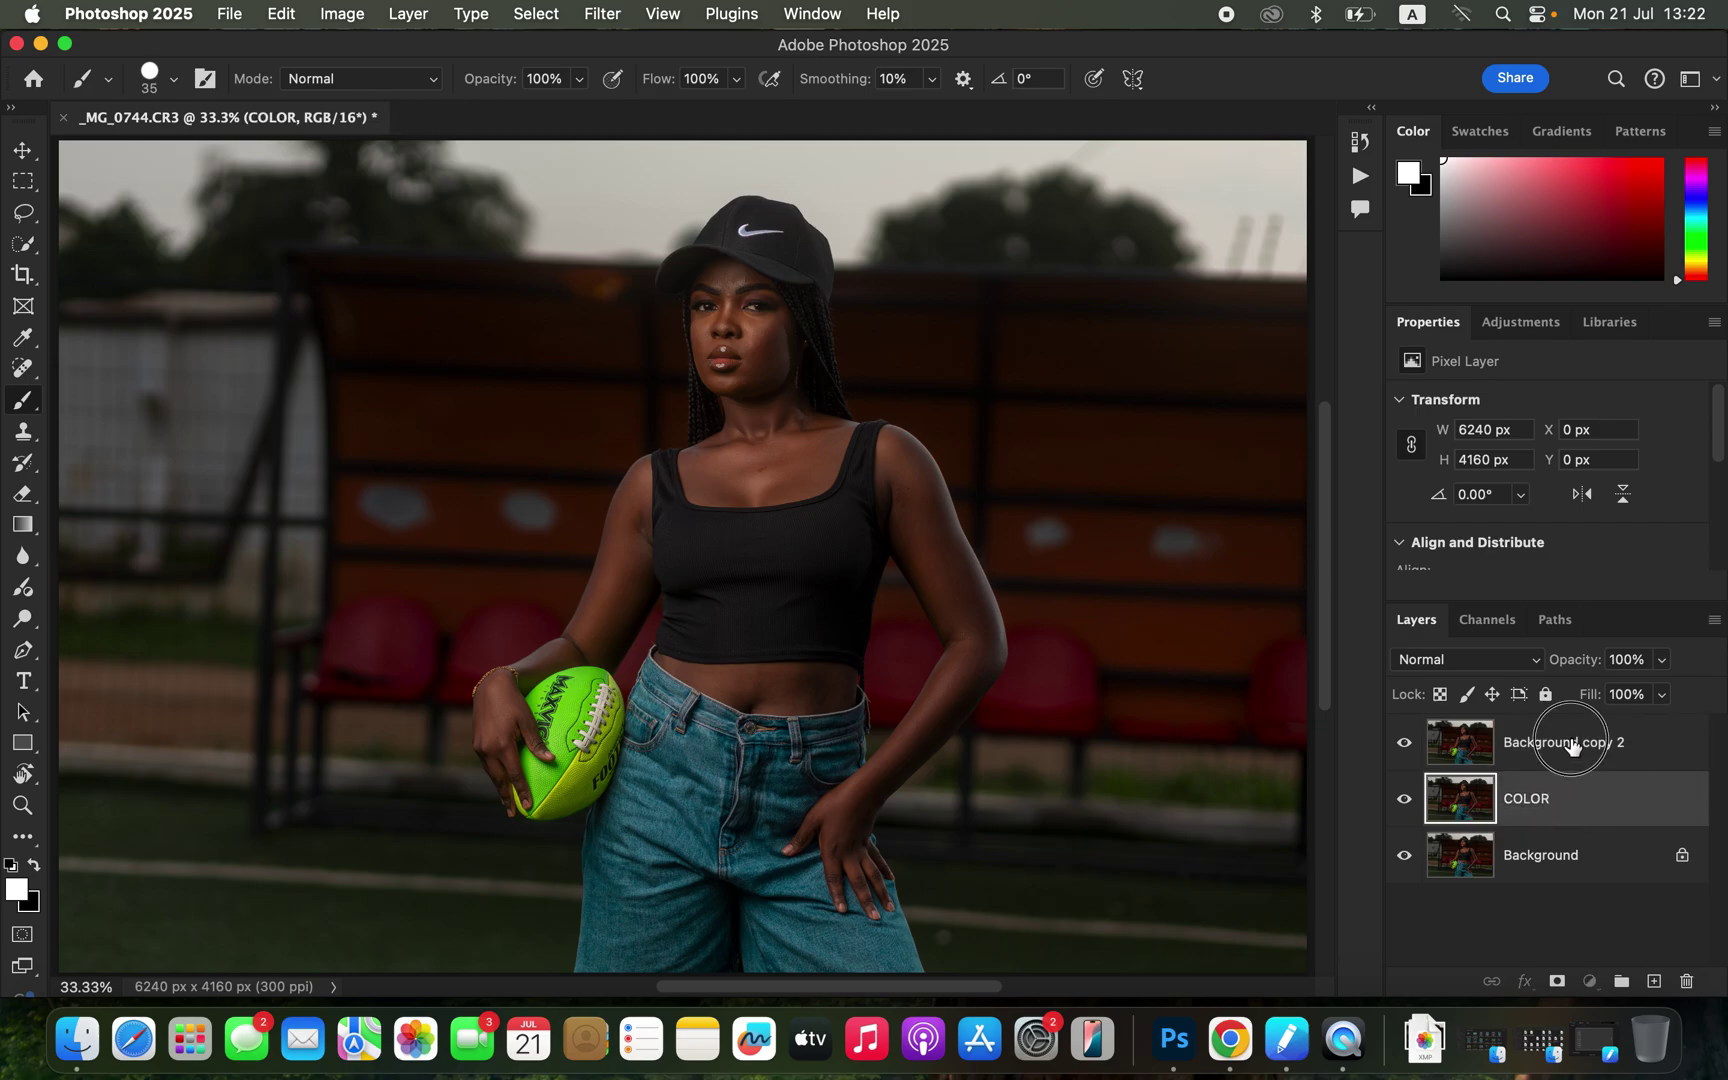
pyautogui.doubleClick(1568, 742)
pyautogui.write('TEXTURE')
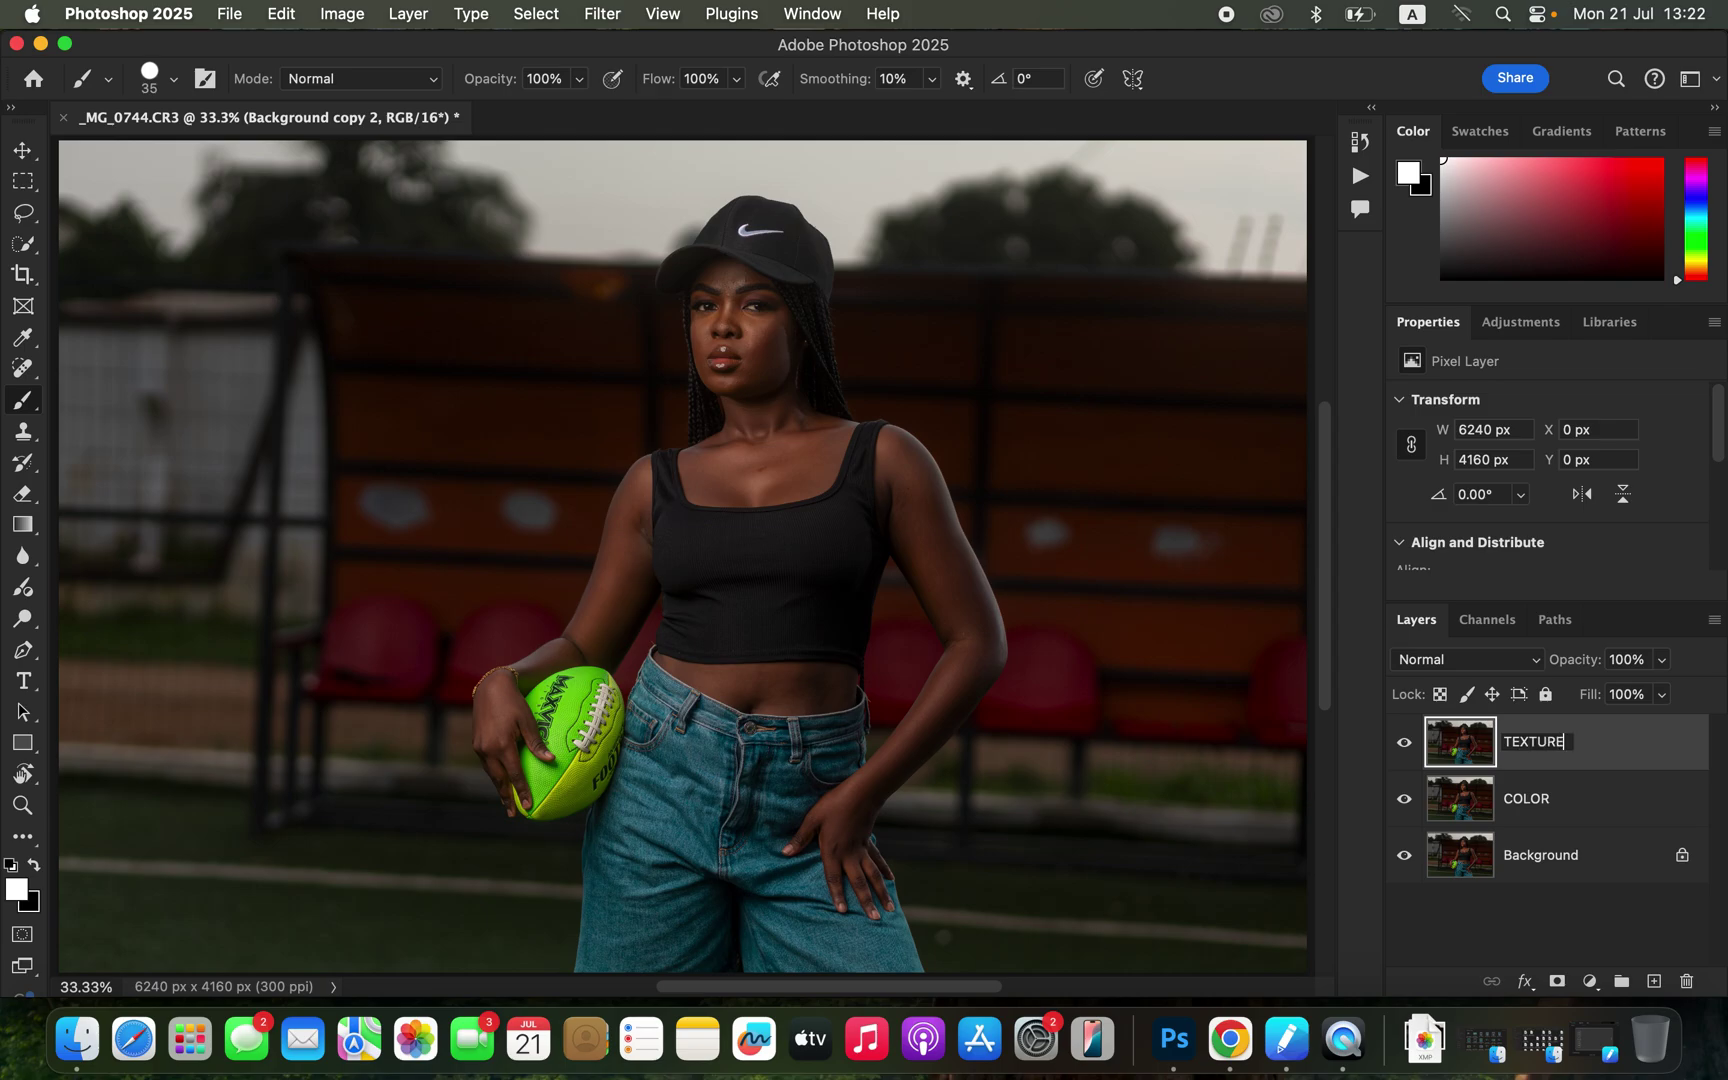
pyautogui.press('Return')
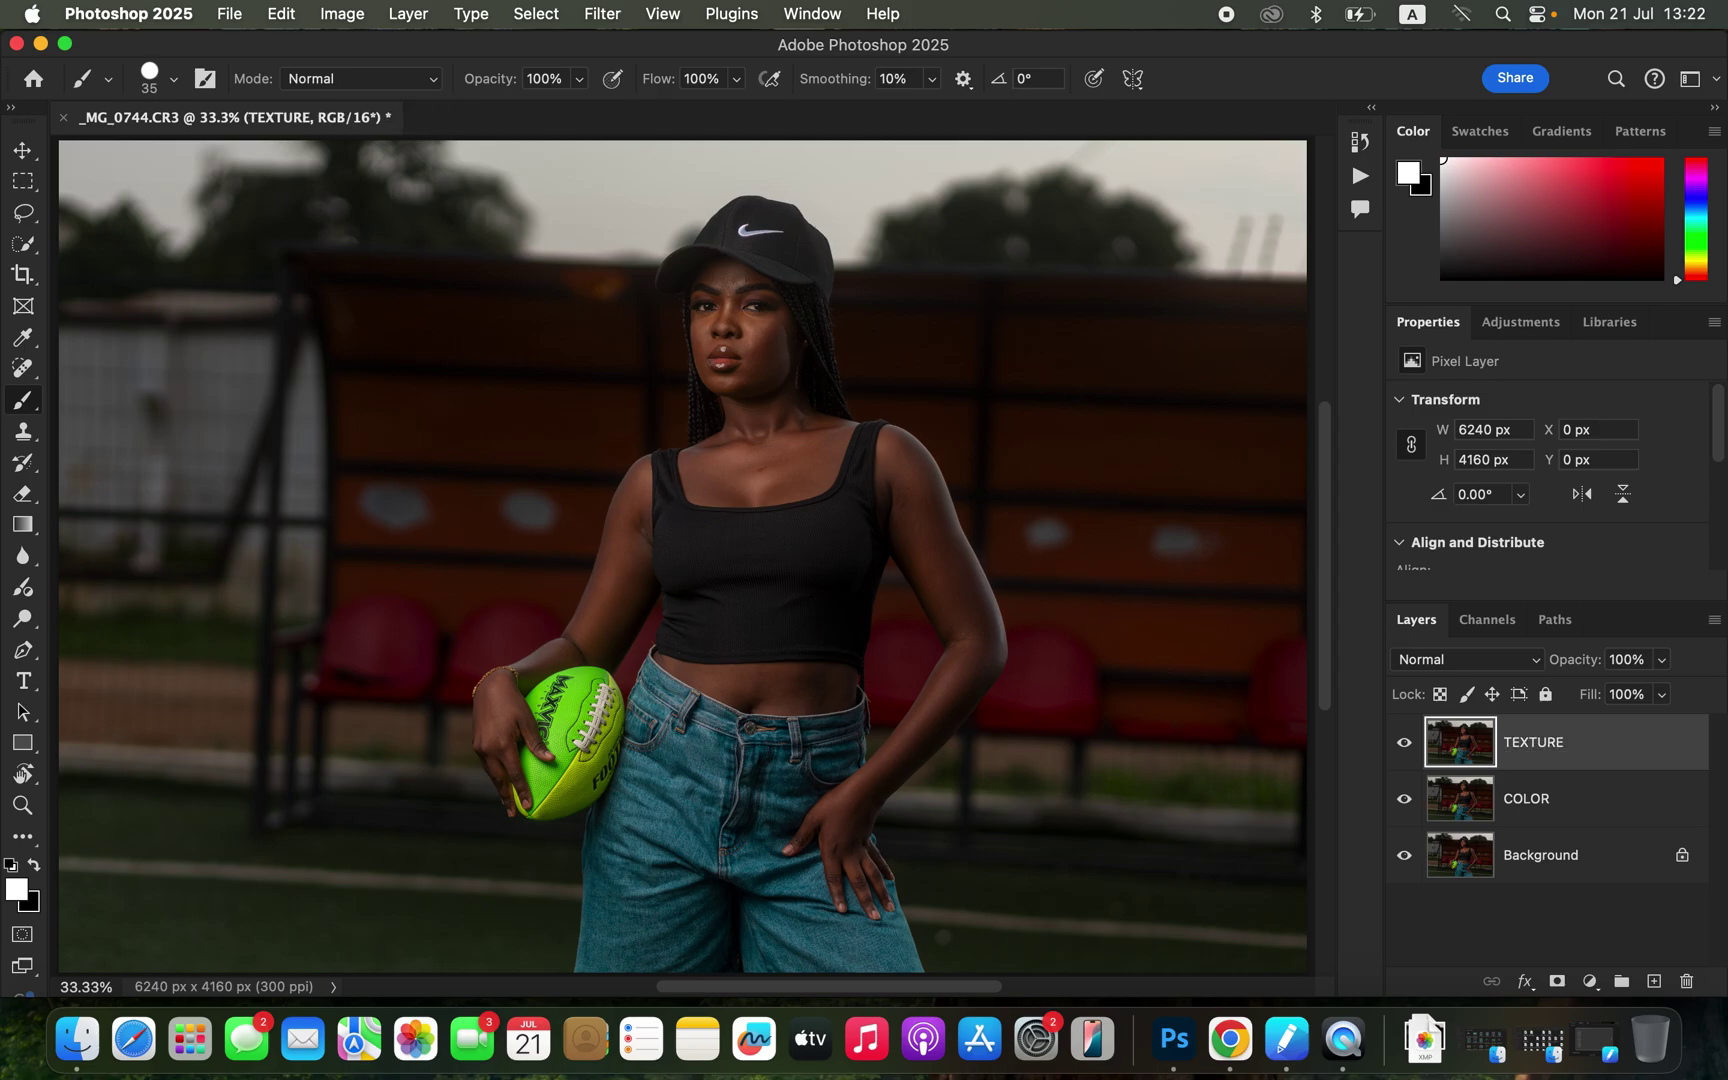
# Step: Hide the TEXTURE layer and apply a Gaussian Blur with a 2.5 pixel radius to the COLOR layer
pyautogui.click(1600, 818)
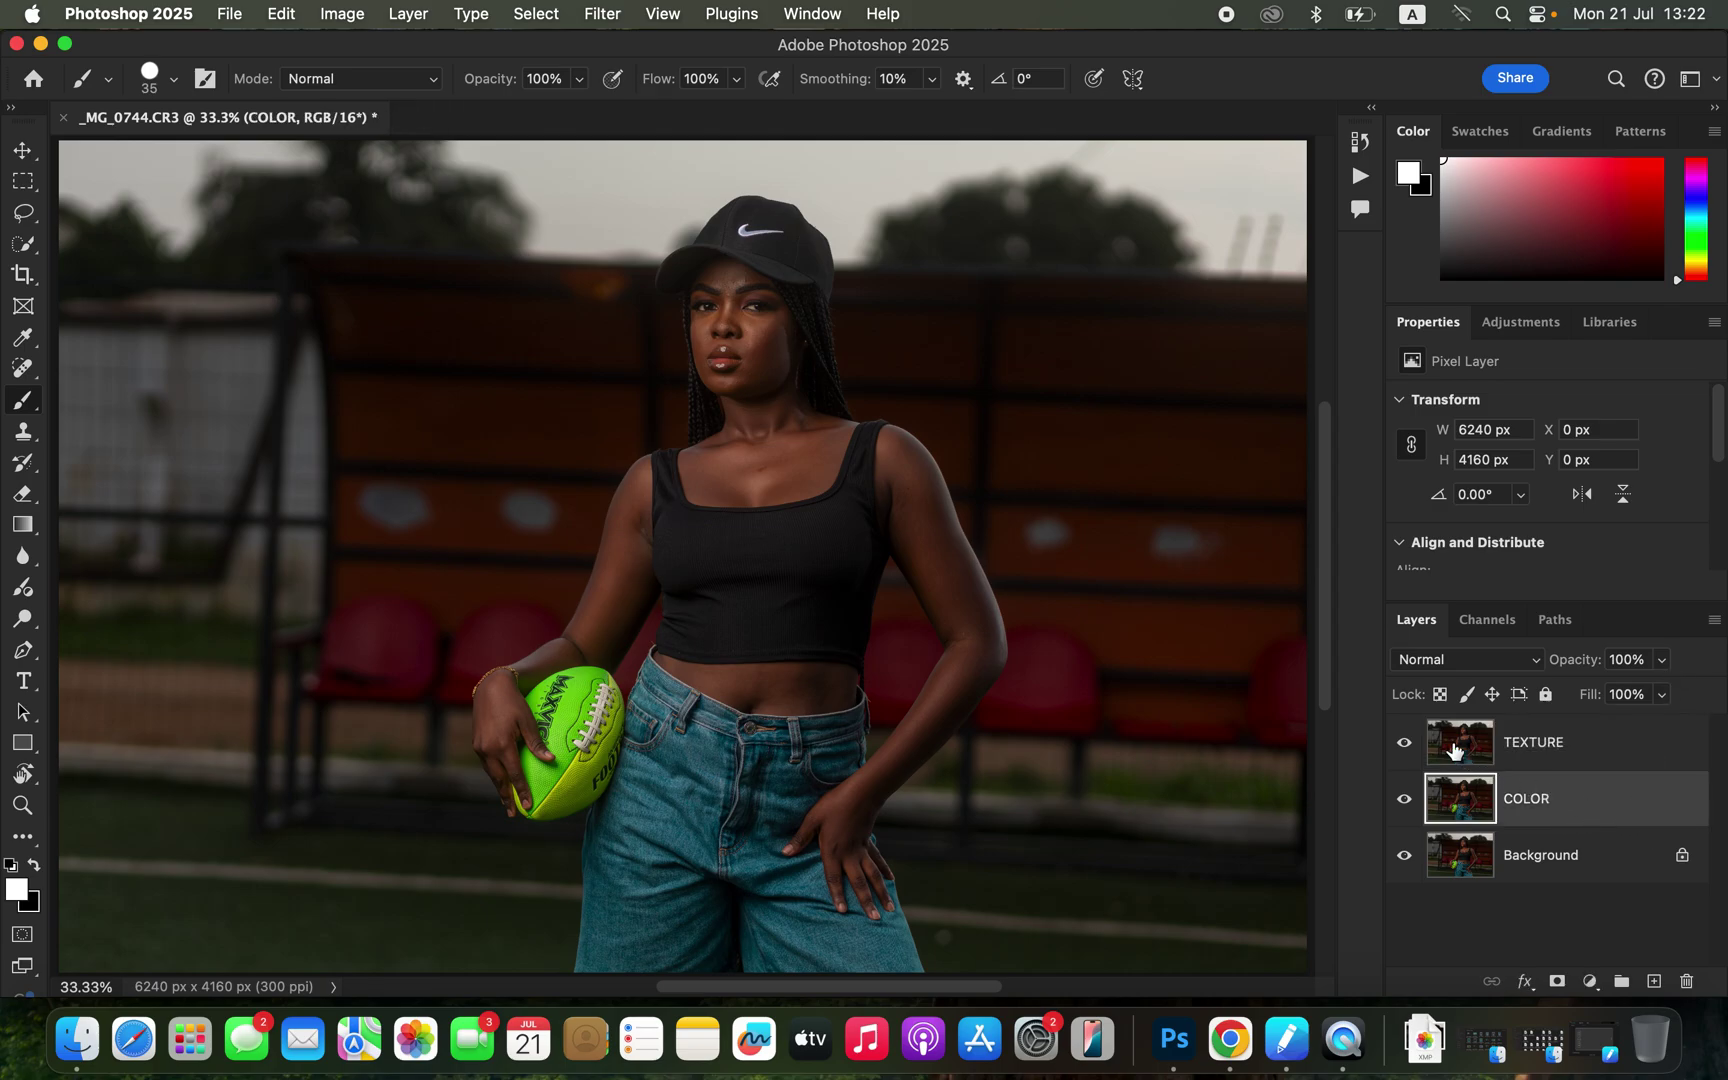
pyautogui.click(1404, 742)
pyautogui.click(607, 18)
pyautogui.moveTo(721, 292)
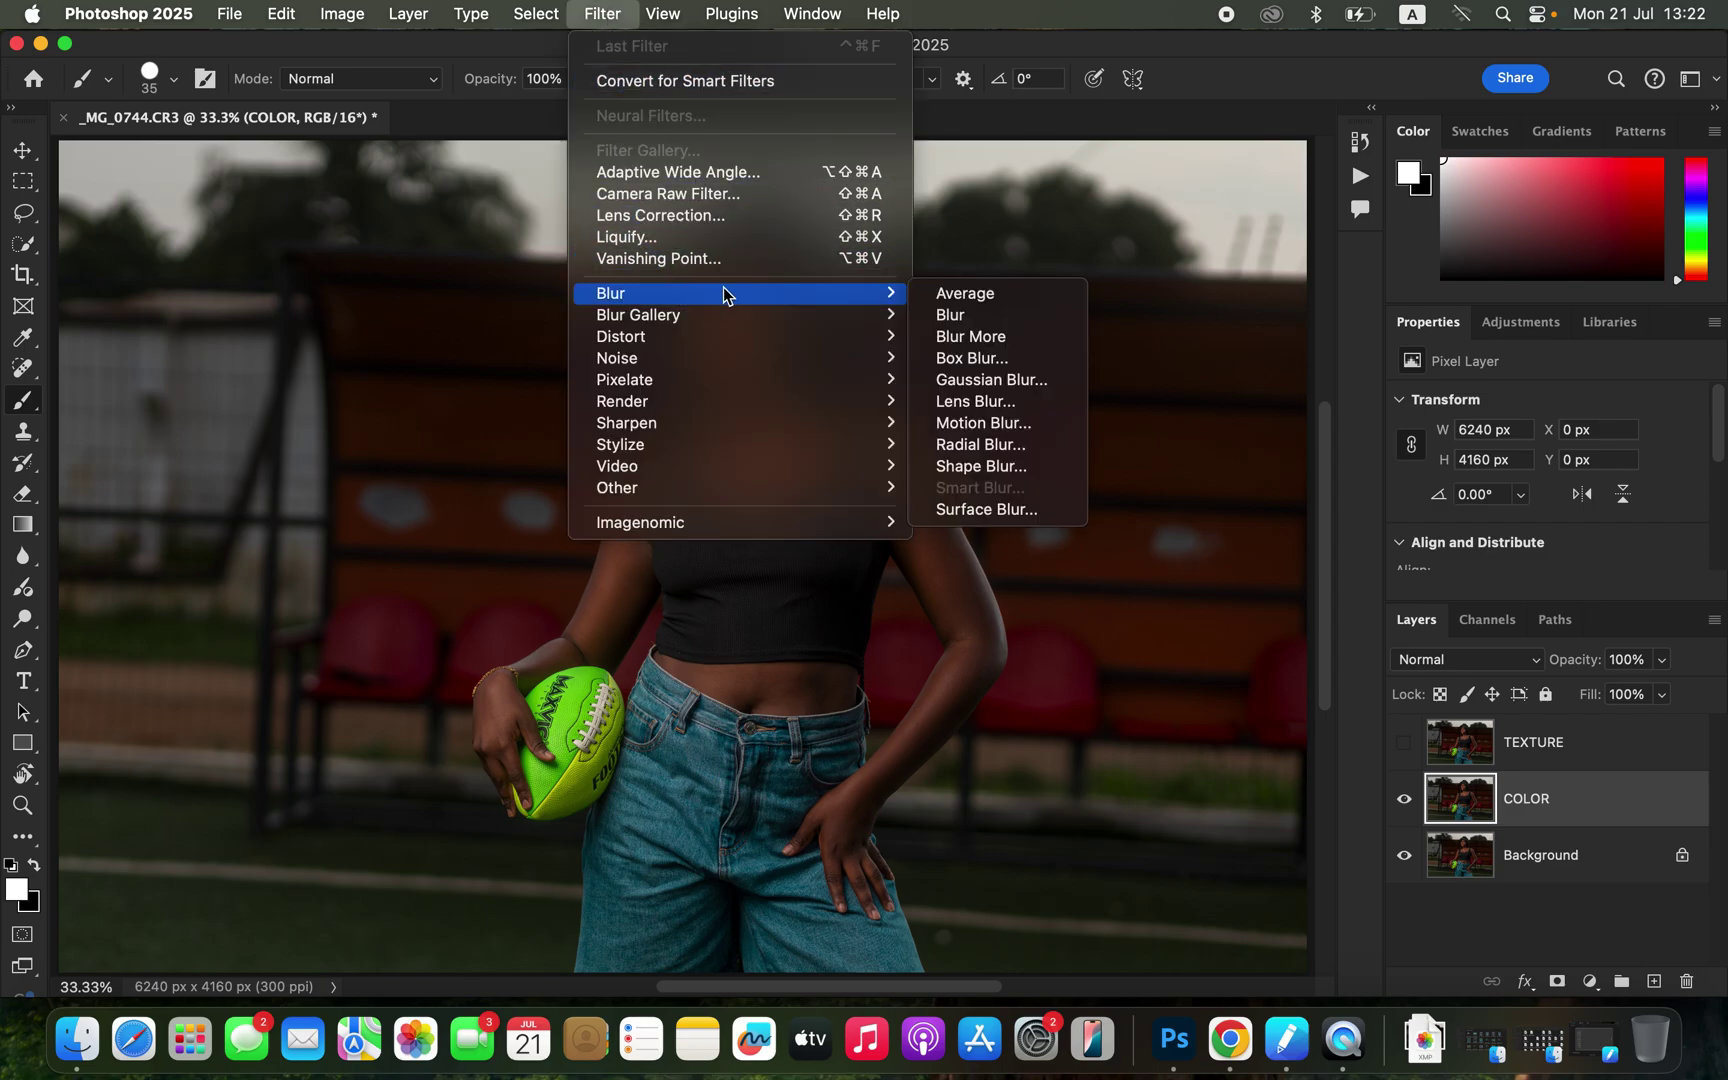
pyautogui.click(1026, 380)
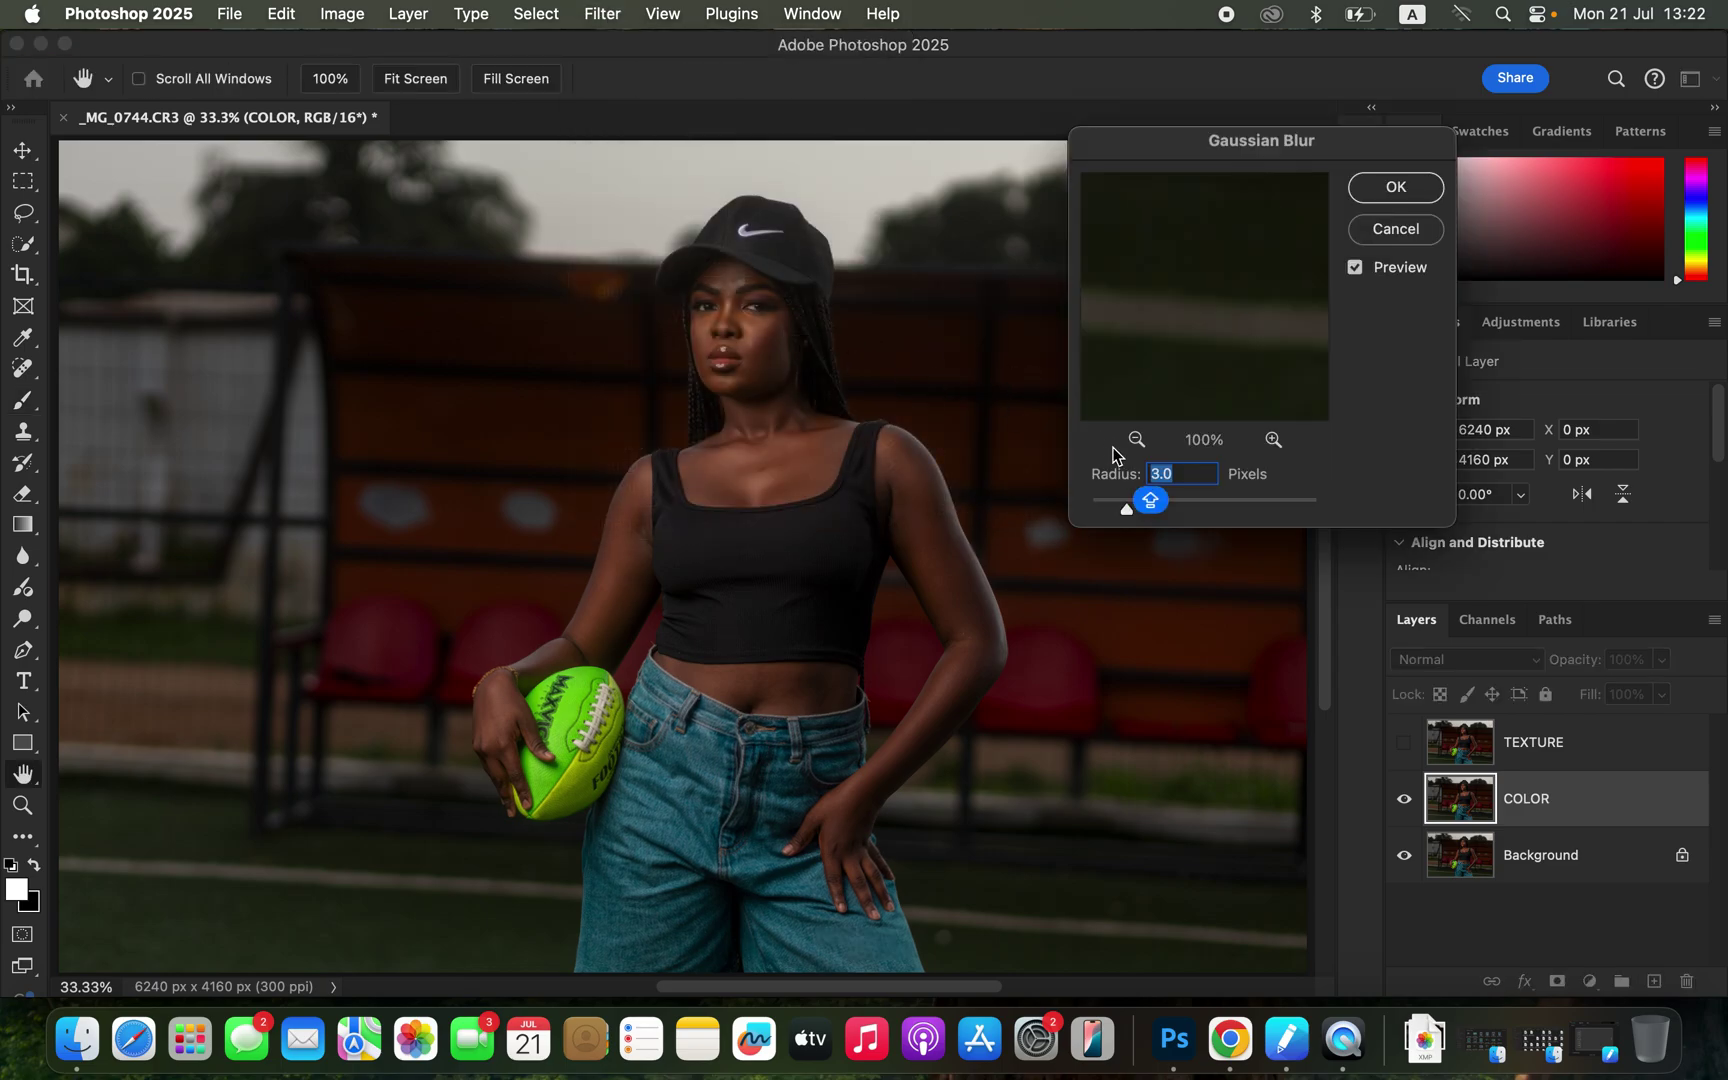
pyautogui.moveTo(1126, 509); pyautogui.dragTo(1088, 509)
pyautogui.click(758, 331)
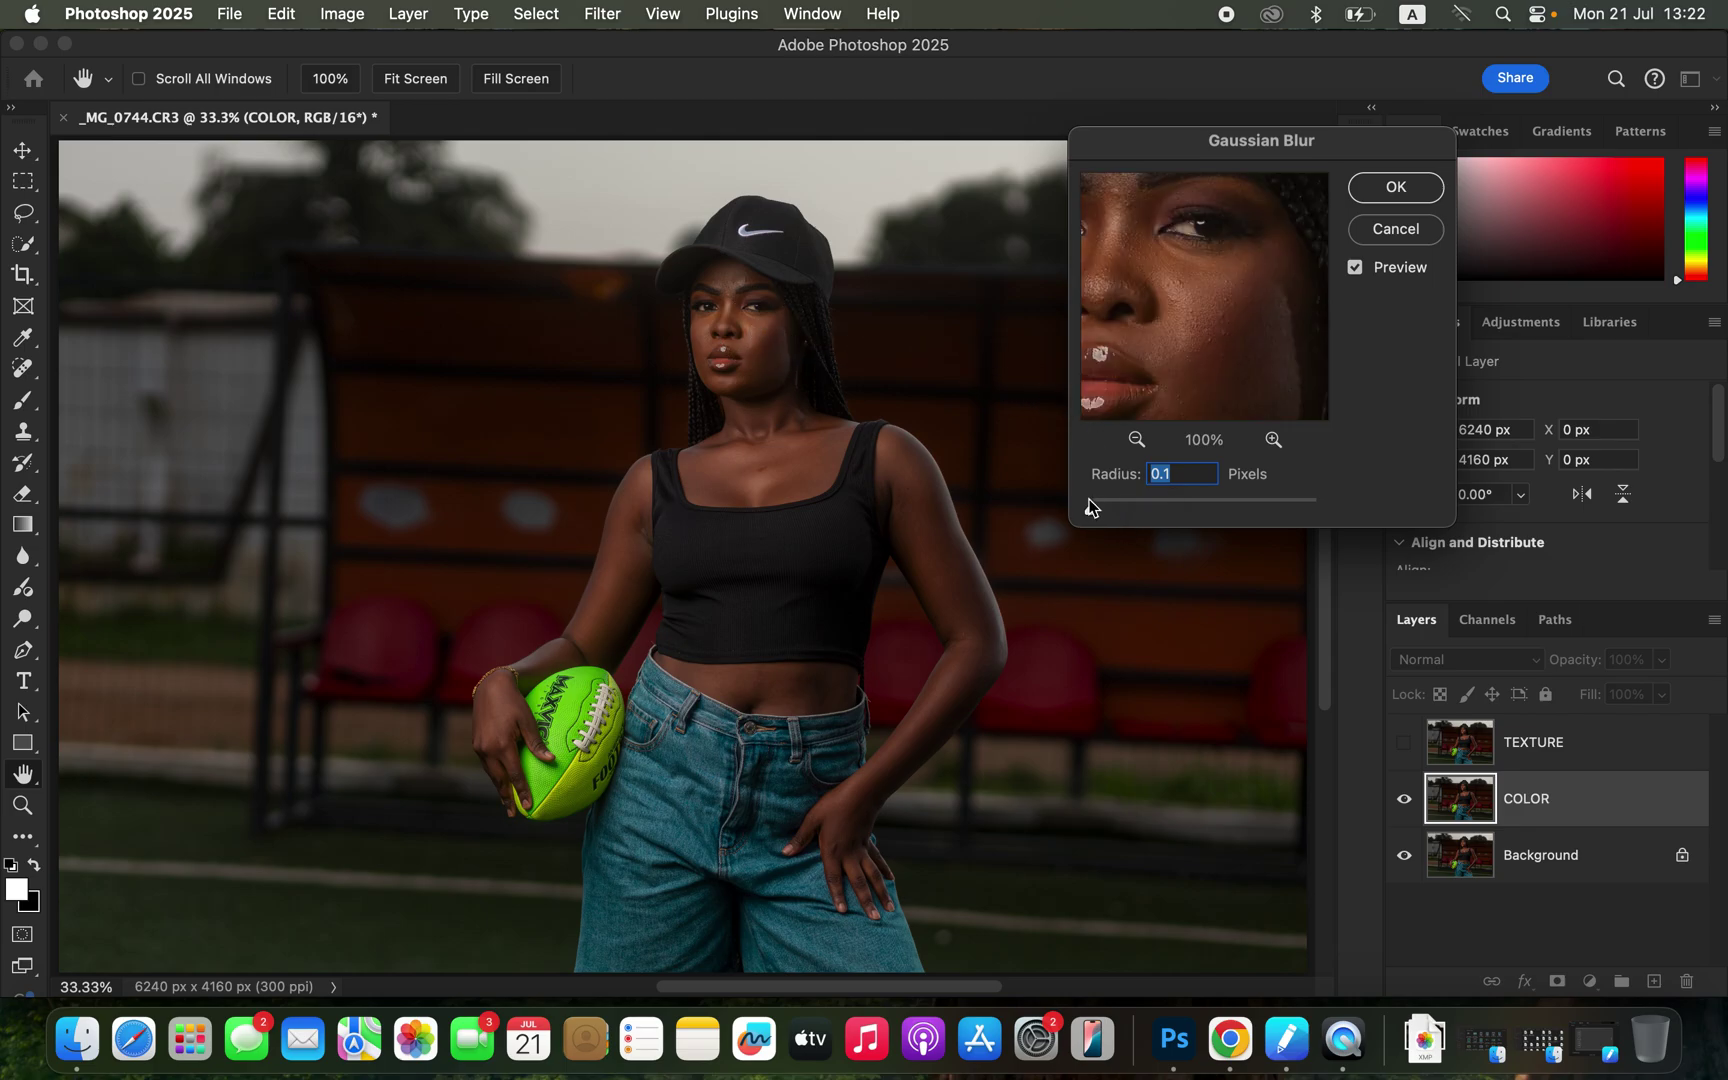
pyautogui.moveTo(1095, 507); pyautogui.dragTo(1121, 511)
pyautogui.moveTo(1196, 401); pyautogui.dragTo(1234, 339)
pyautogui.click(1223, 352)
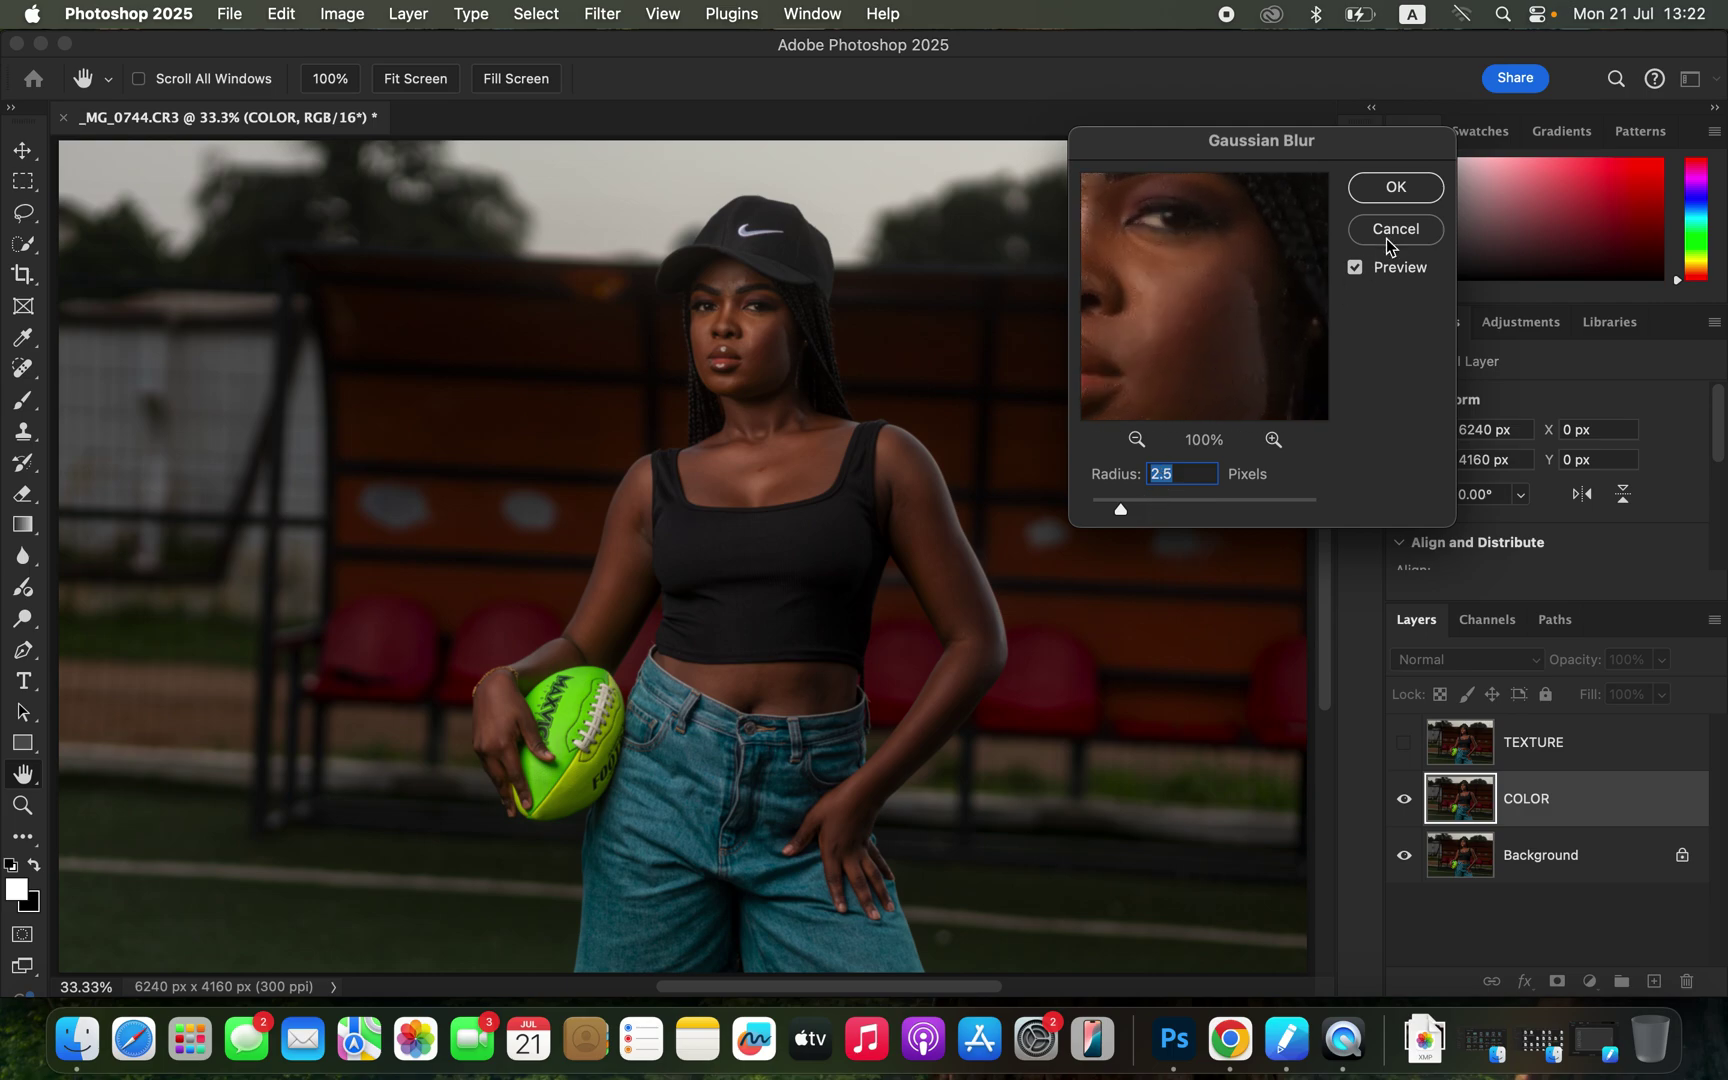
pyautogui.click(1398, 189)
pyautogui.press('b')
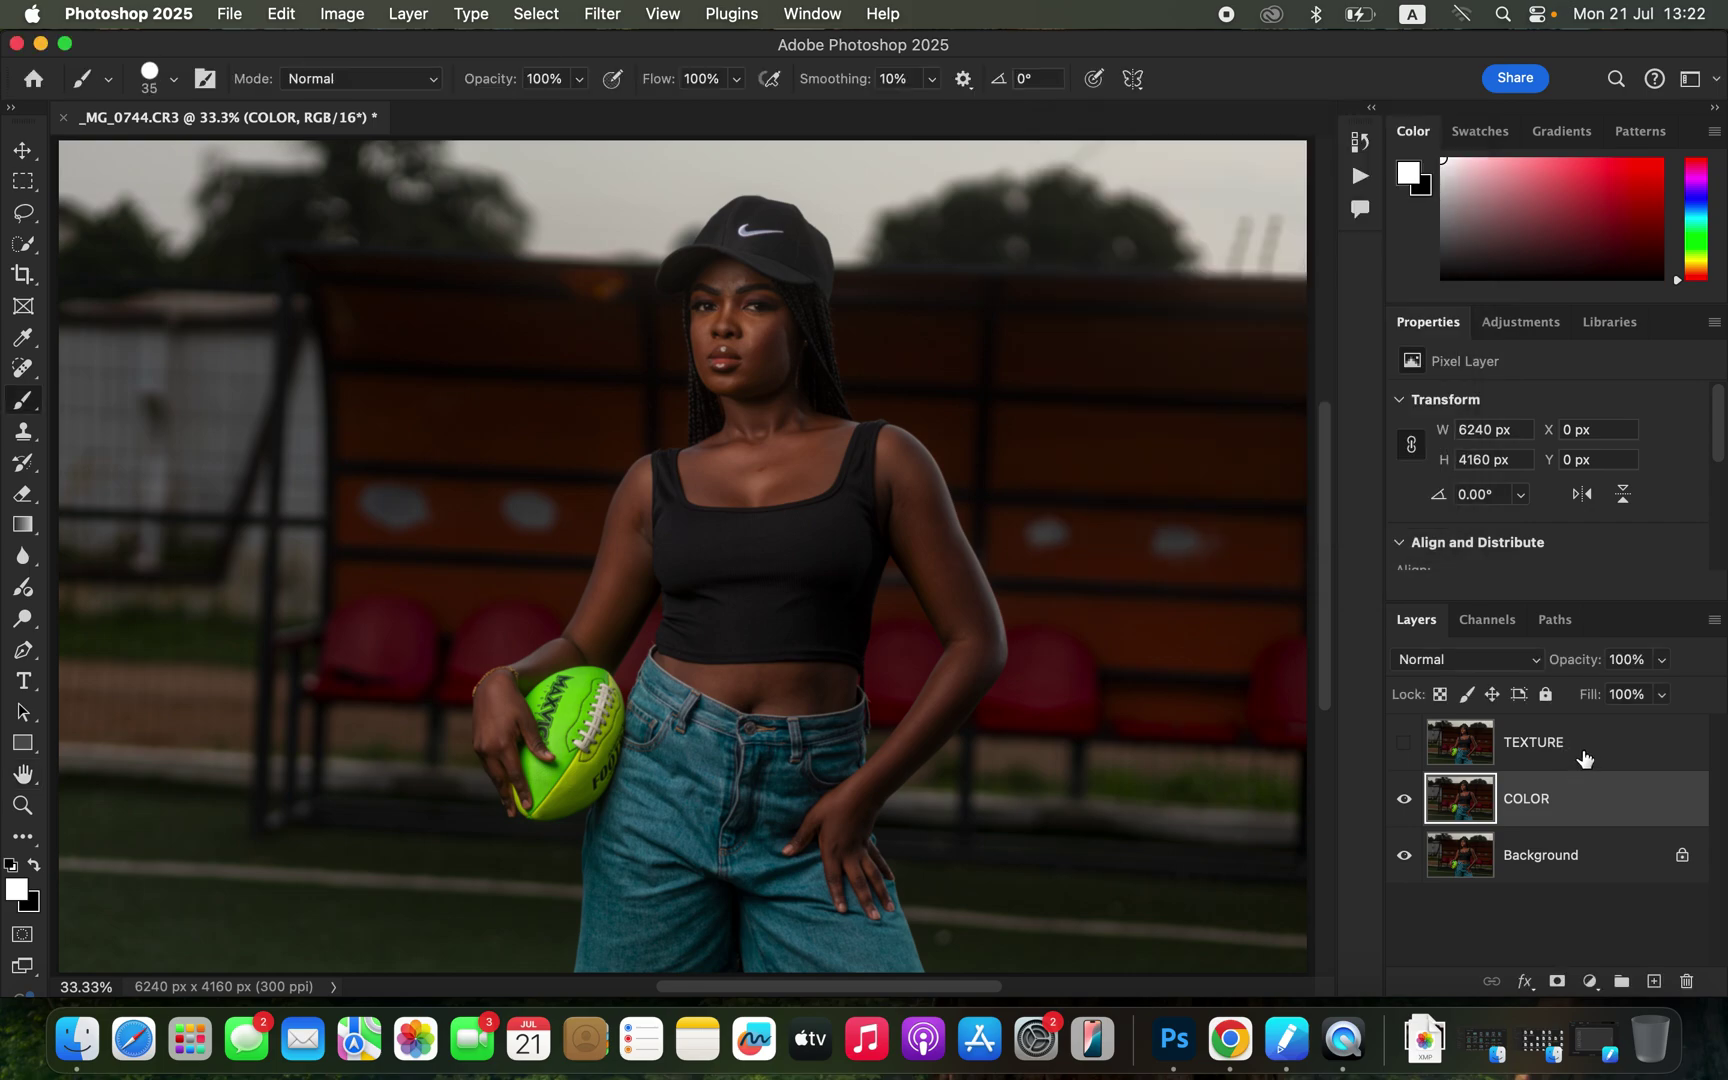
# Step: Show the TEXTURE layer and set up Apply Image on it with COLOR as source layer, inverted RGB channel, Add blending, scale 2 and offset 0
pyautogui.click(1545, 765)
pyautogui.click(1405, 745)
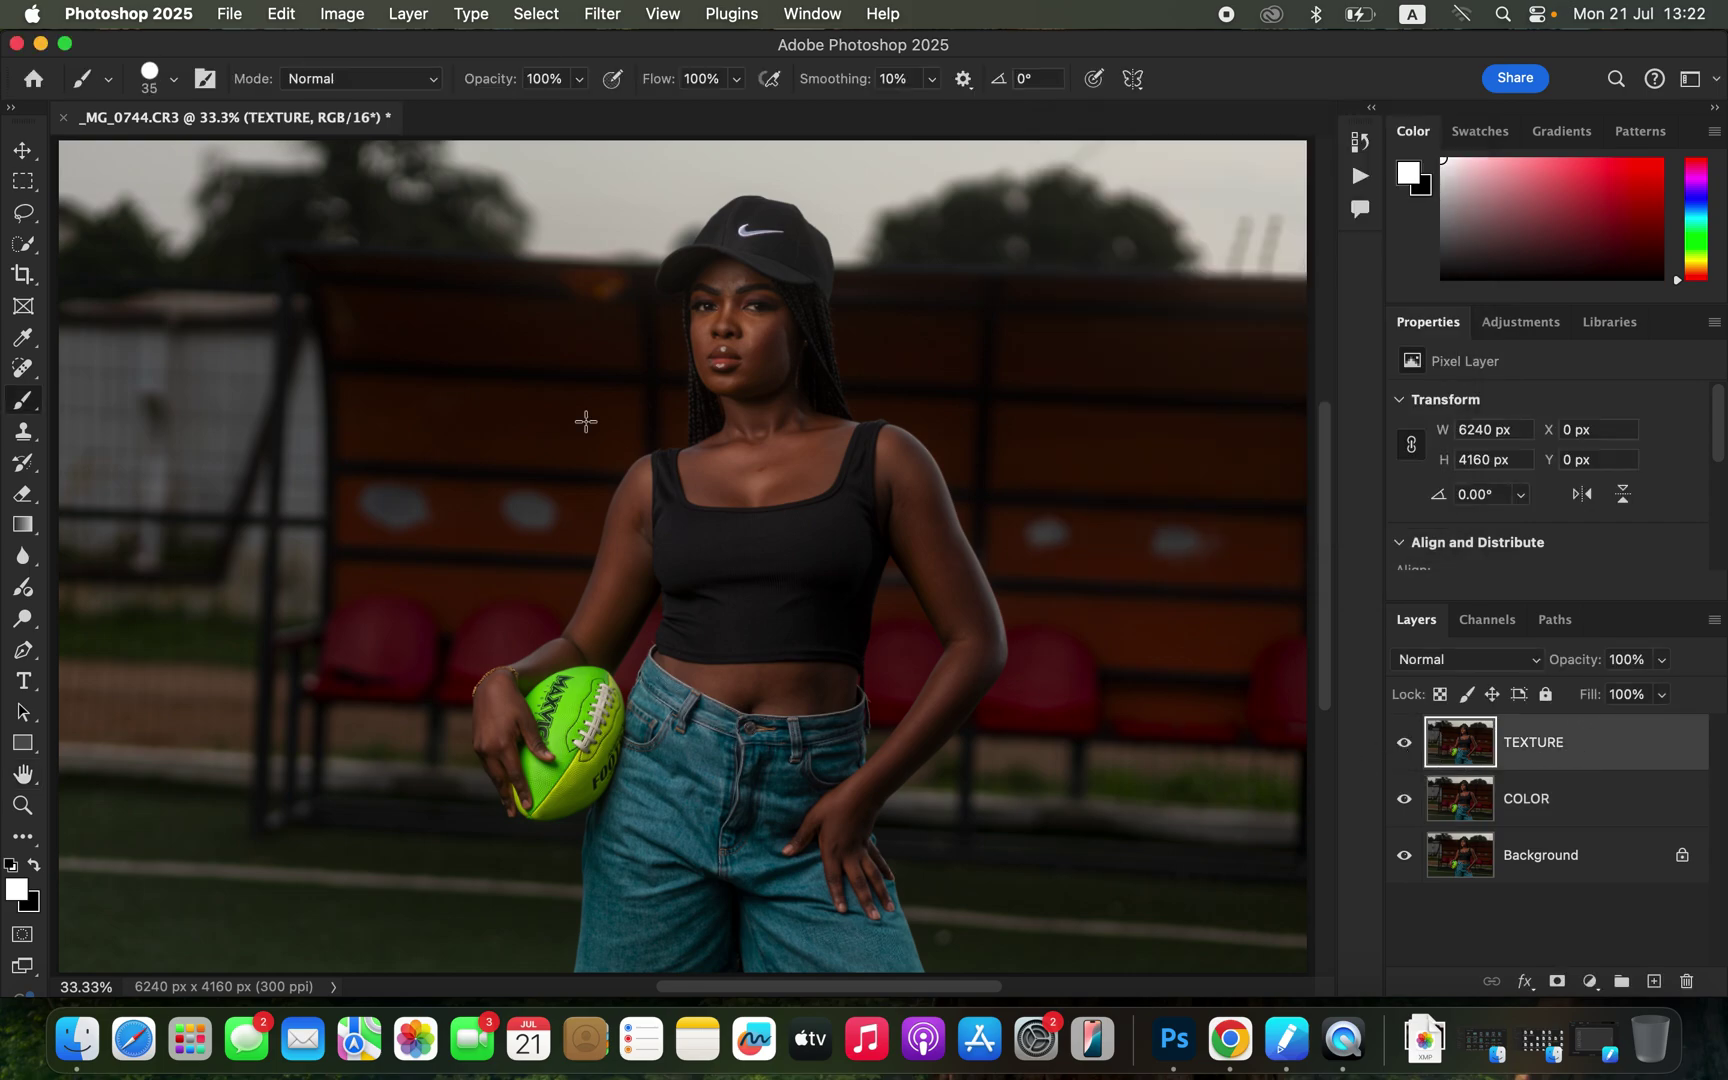
pyautogui.click(341, 14)
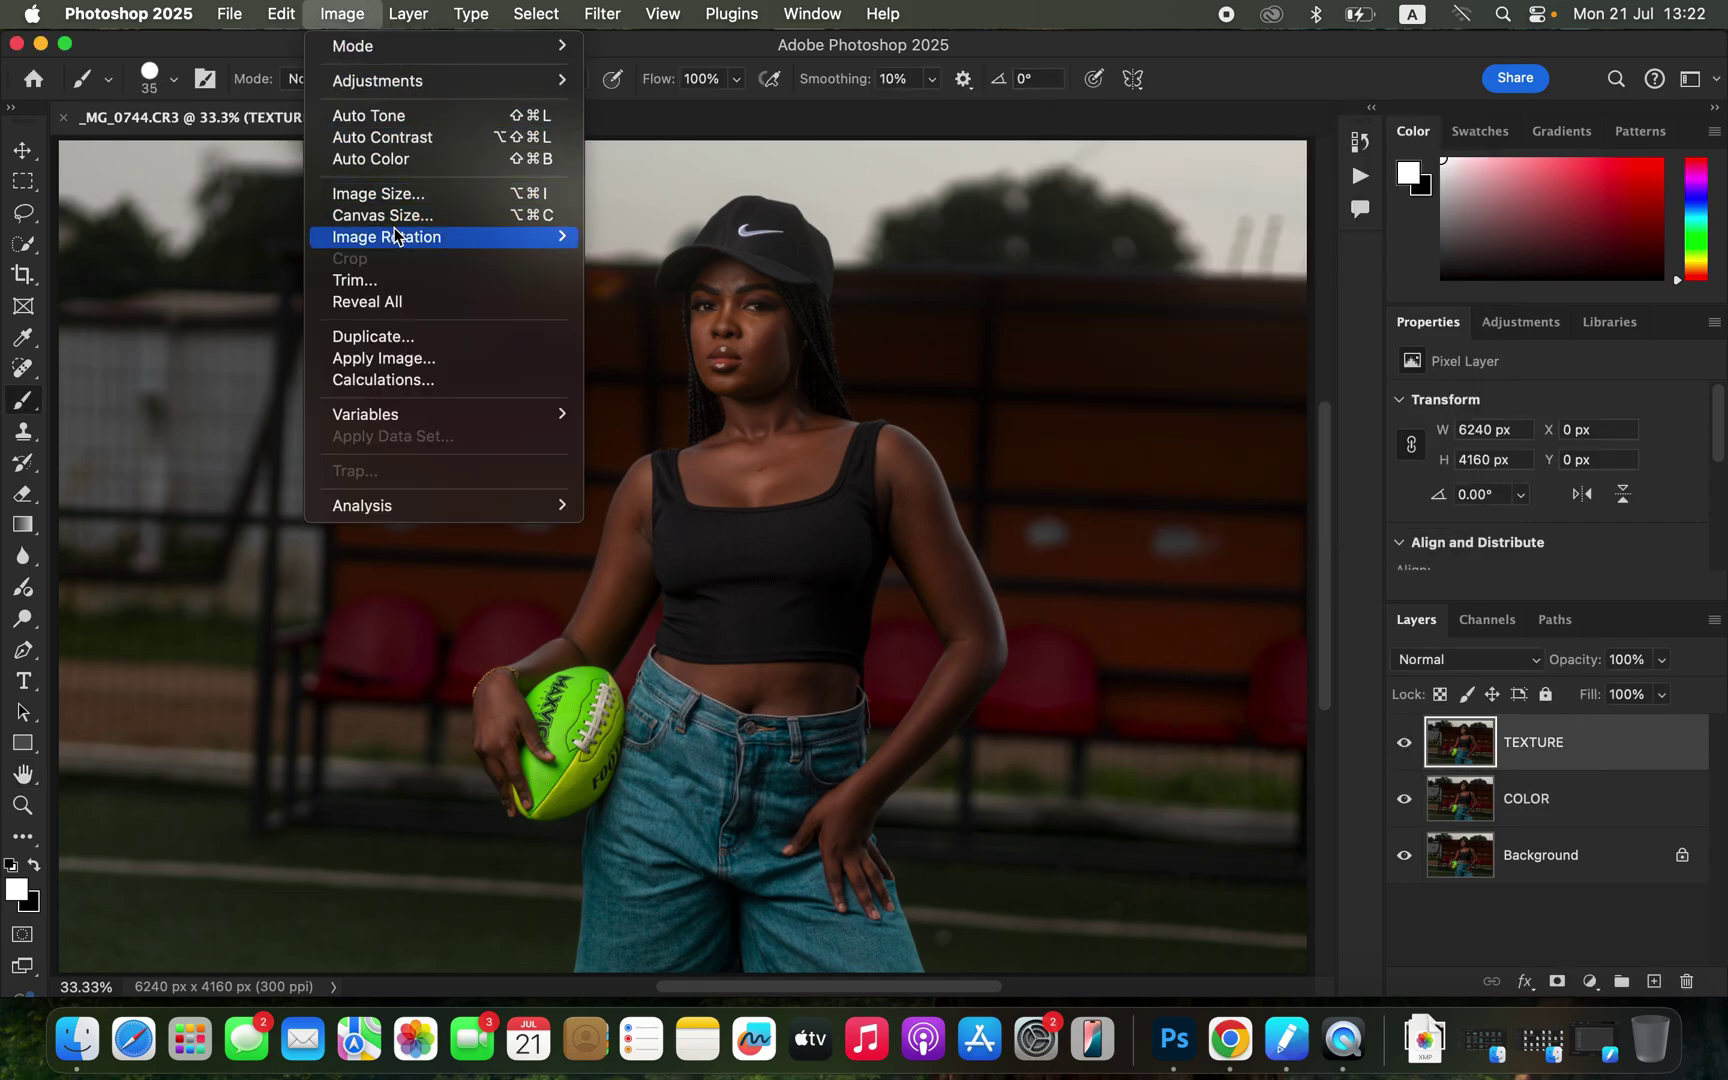
pyautogui.click(386, 358)
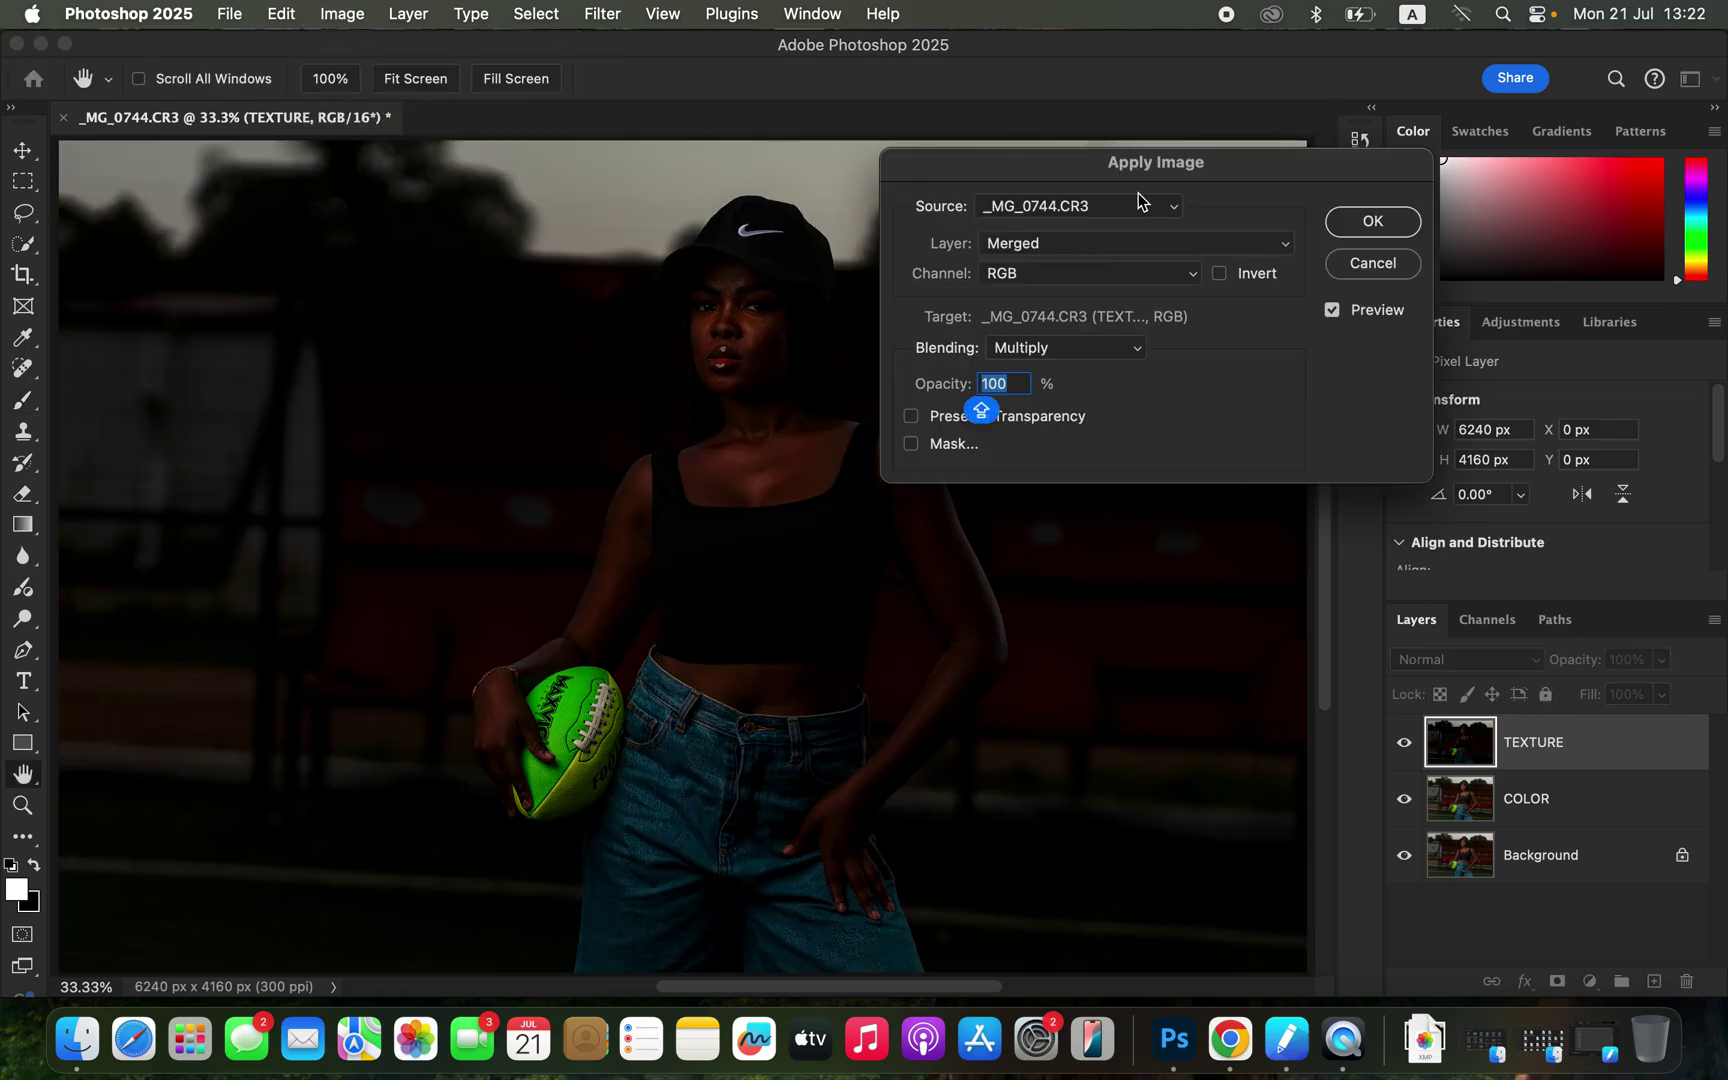
pyautogui.click(1062, 248)
pyautogui.click(1072, 308)
pyautogui.click(1055, 348)
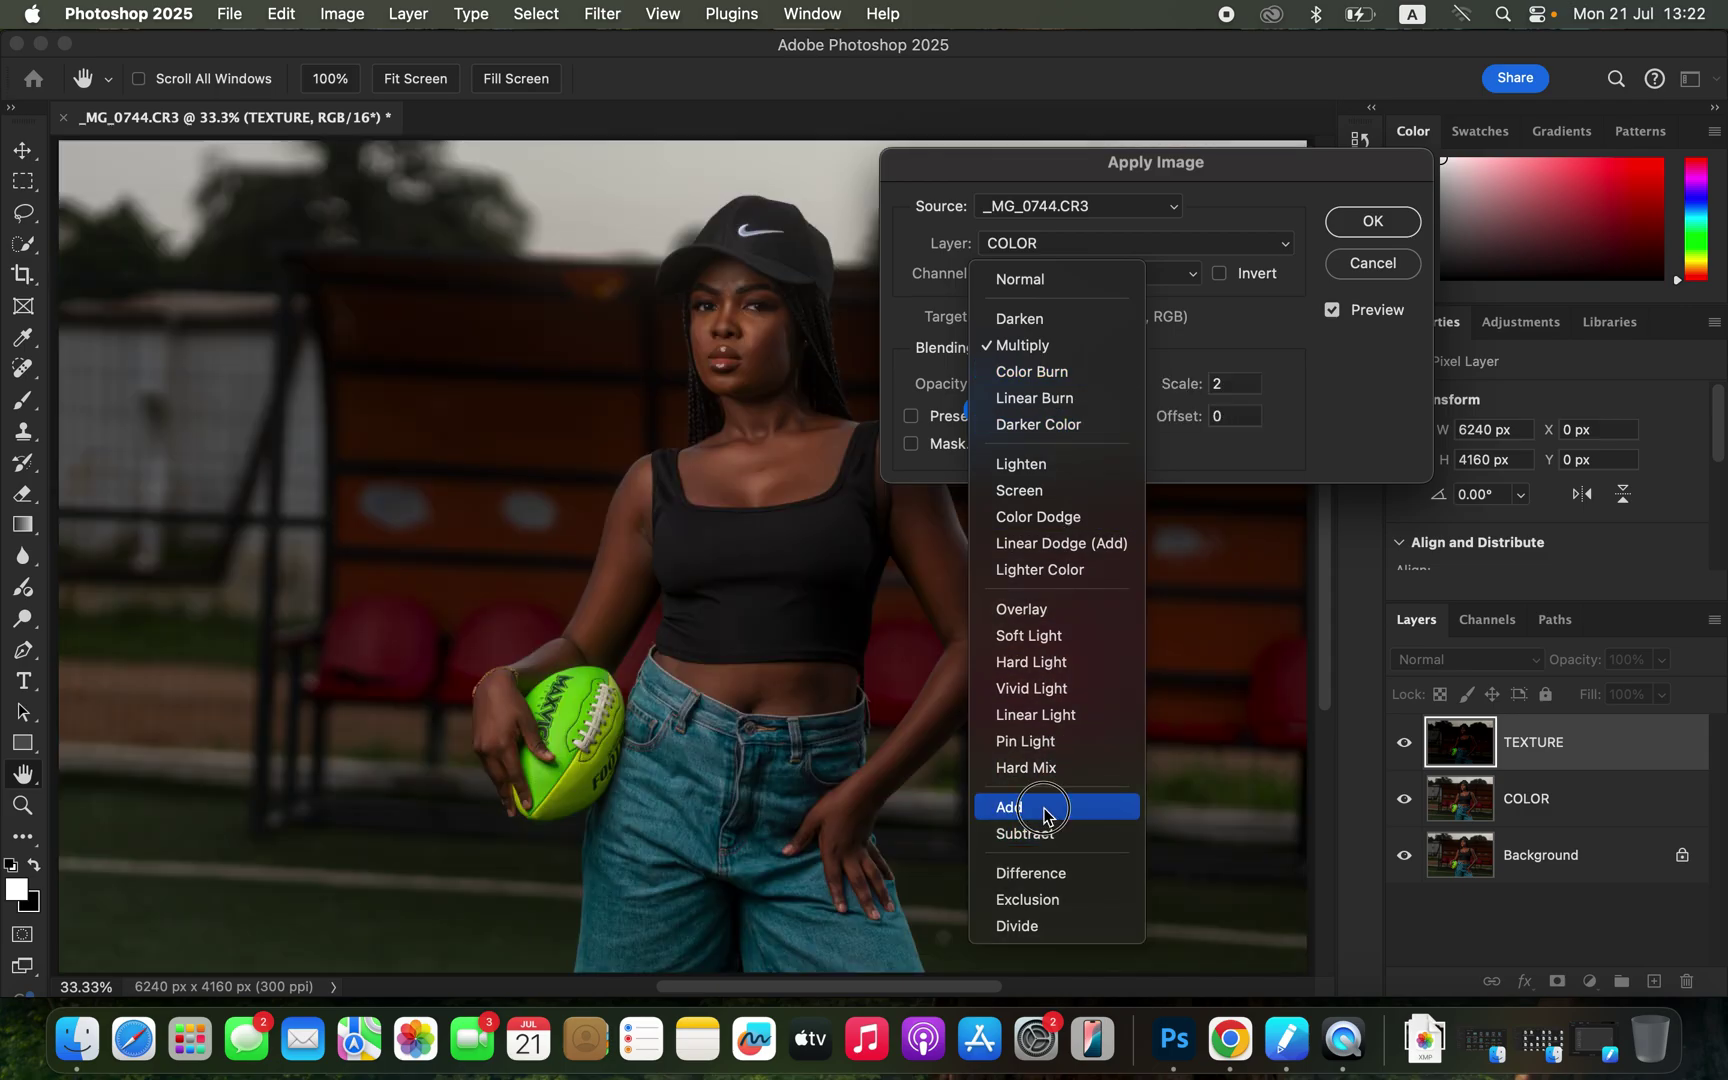
pyautogui.click(1040, 807)
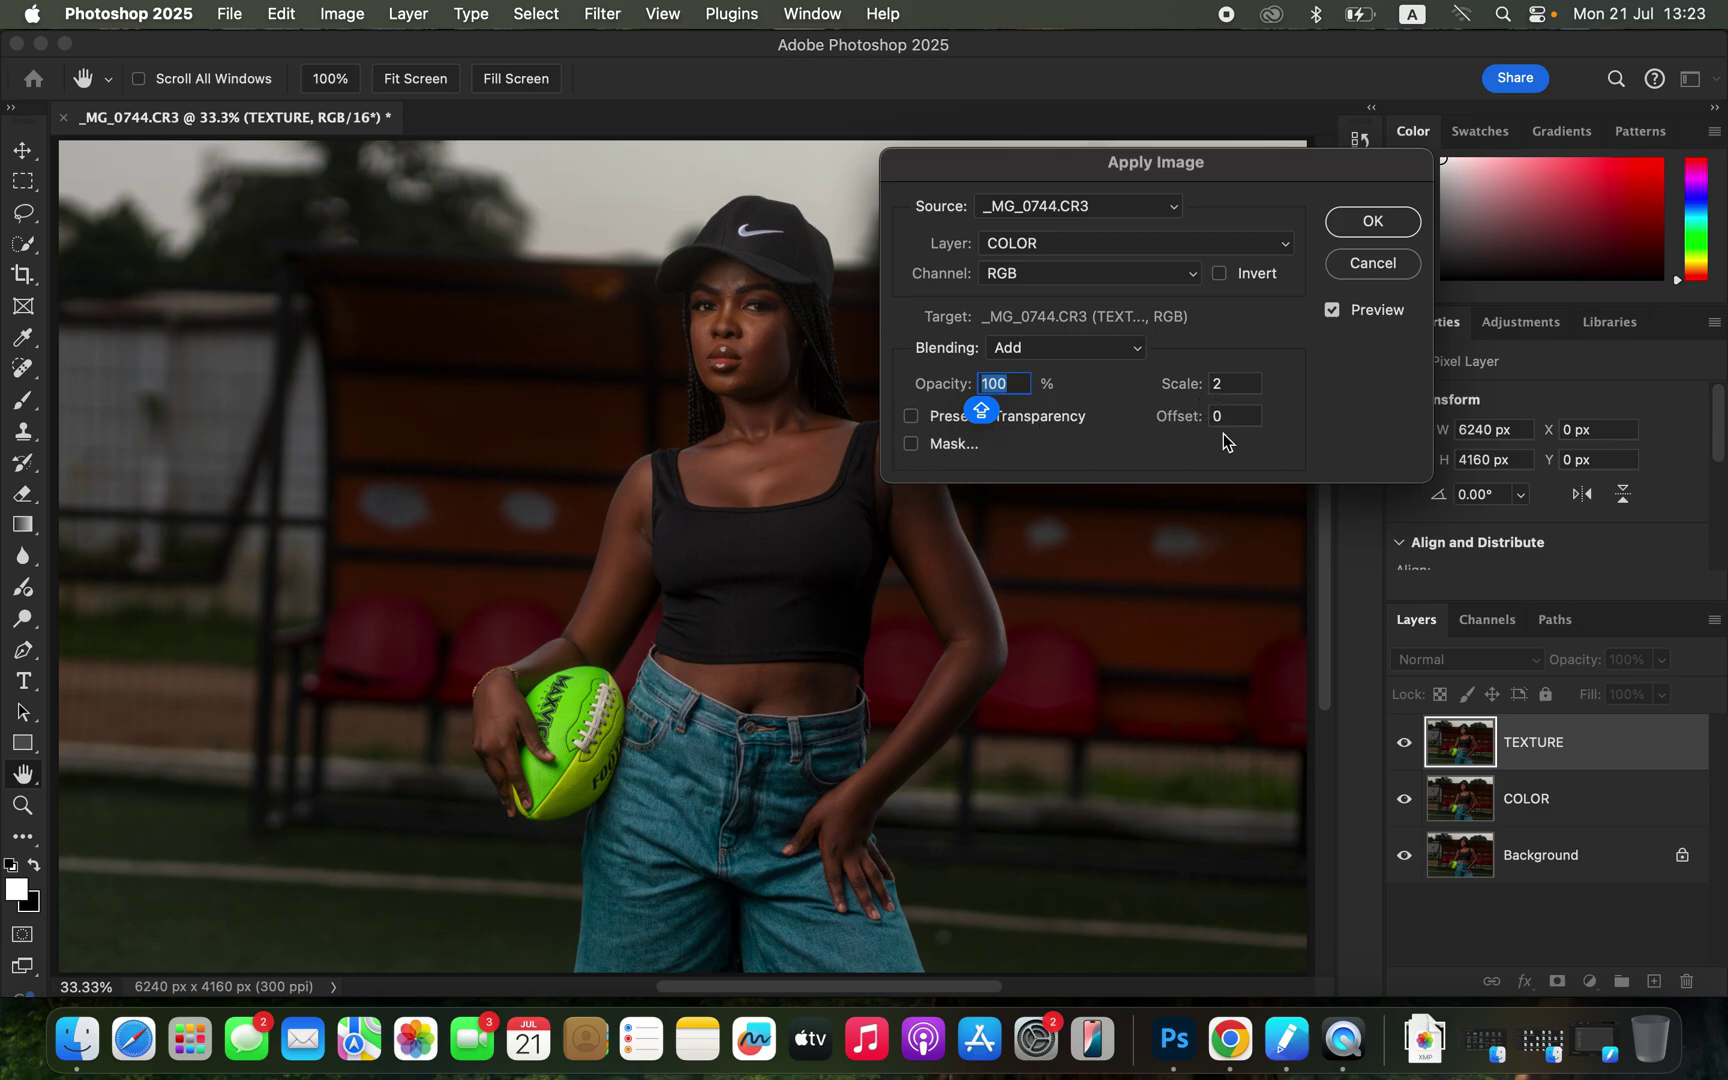
pyautogui.click(1220, 278)
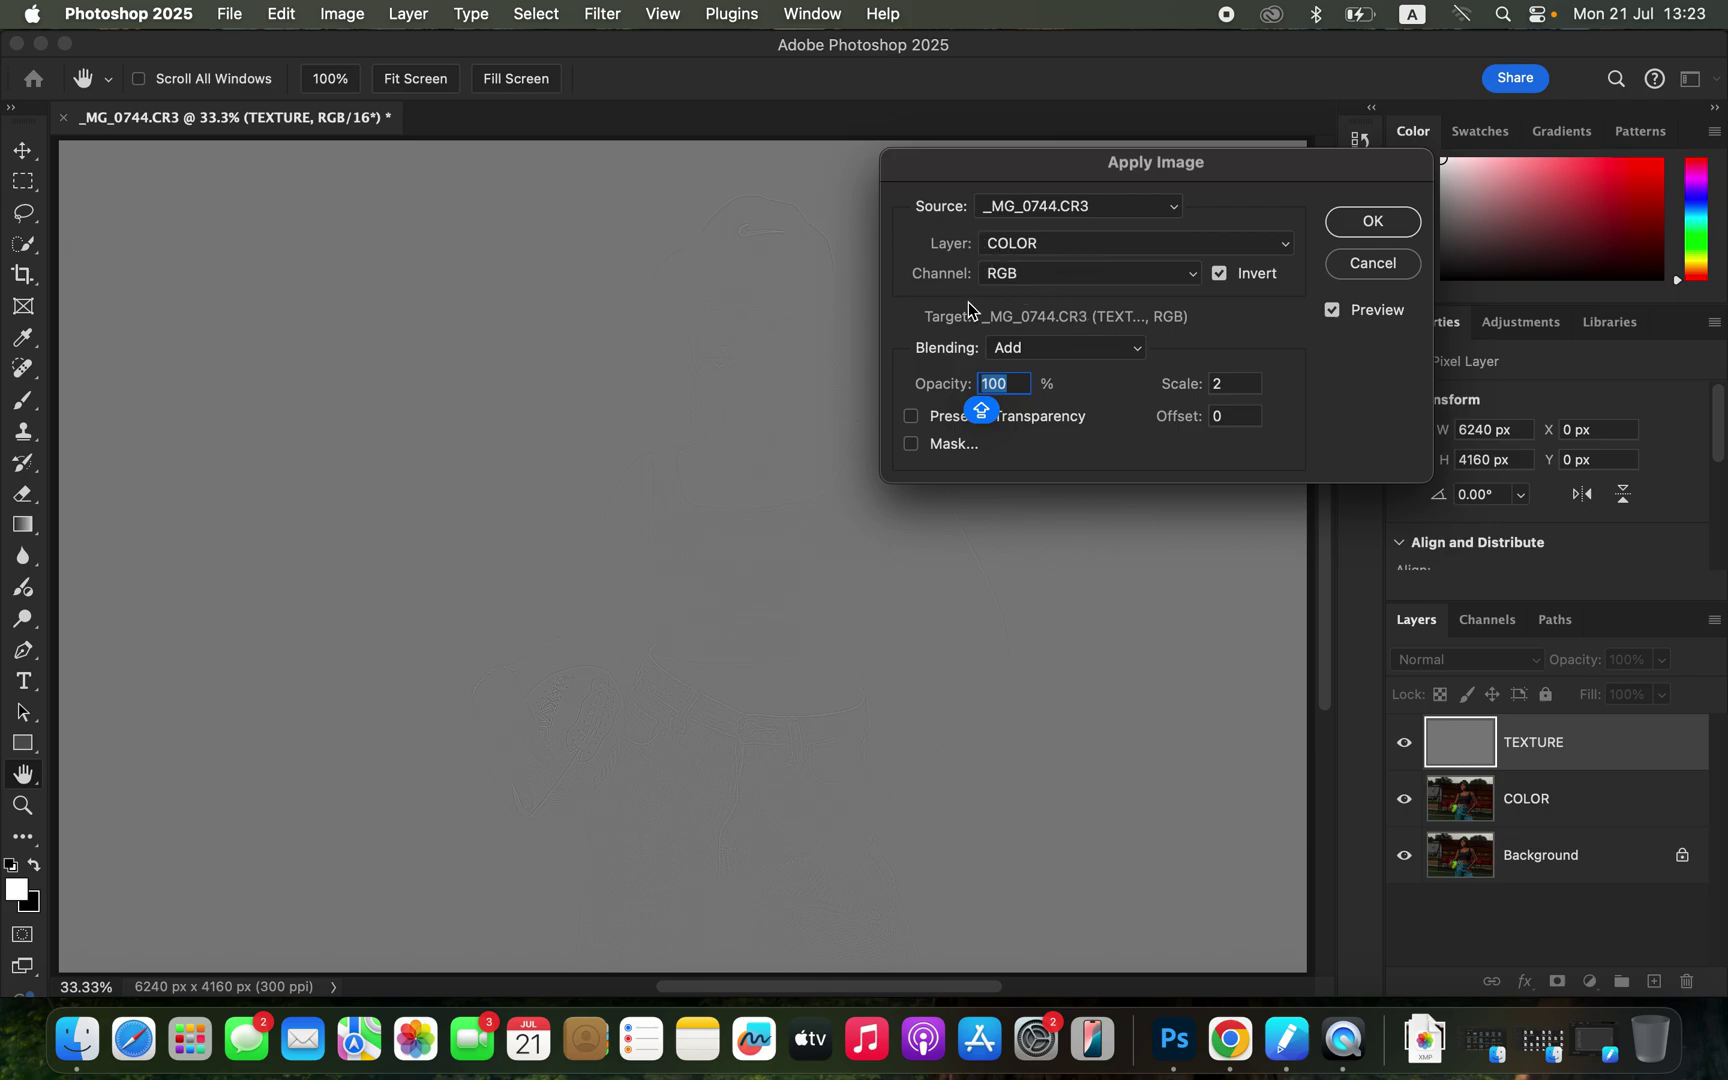
# Step: Try Subtract blending with scale 2, offset 128 and Invert off in Apply Image, and switch back to Add with Invert on
pyautogui.click(1040, 350)
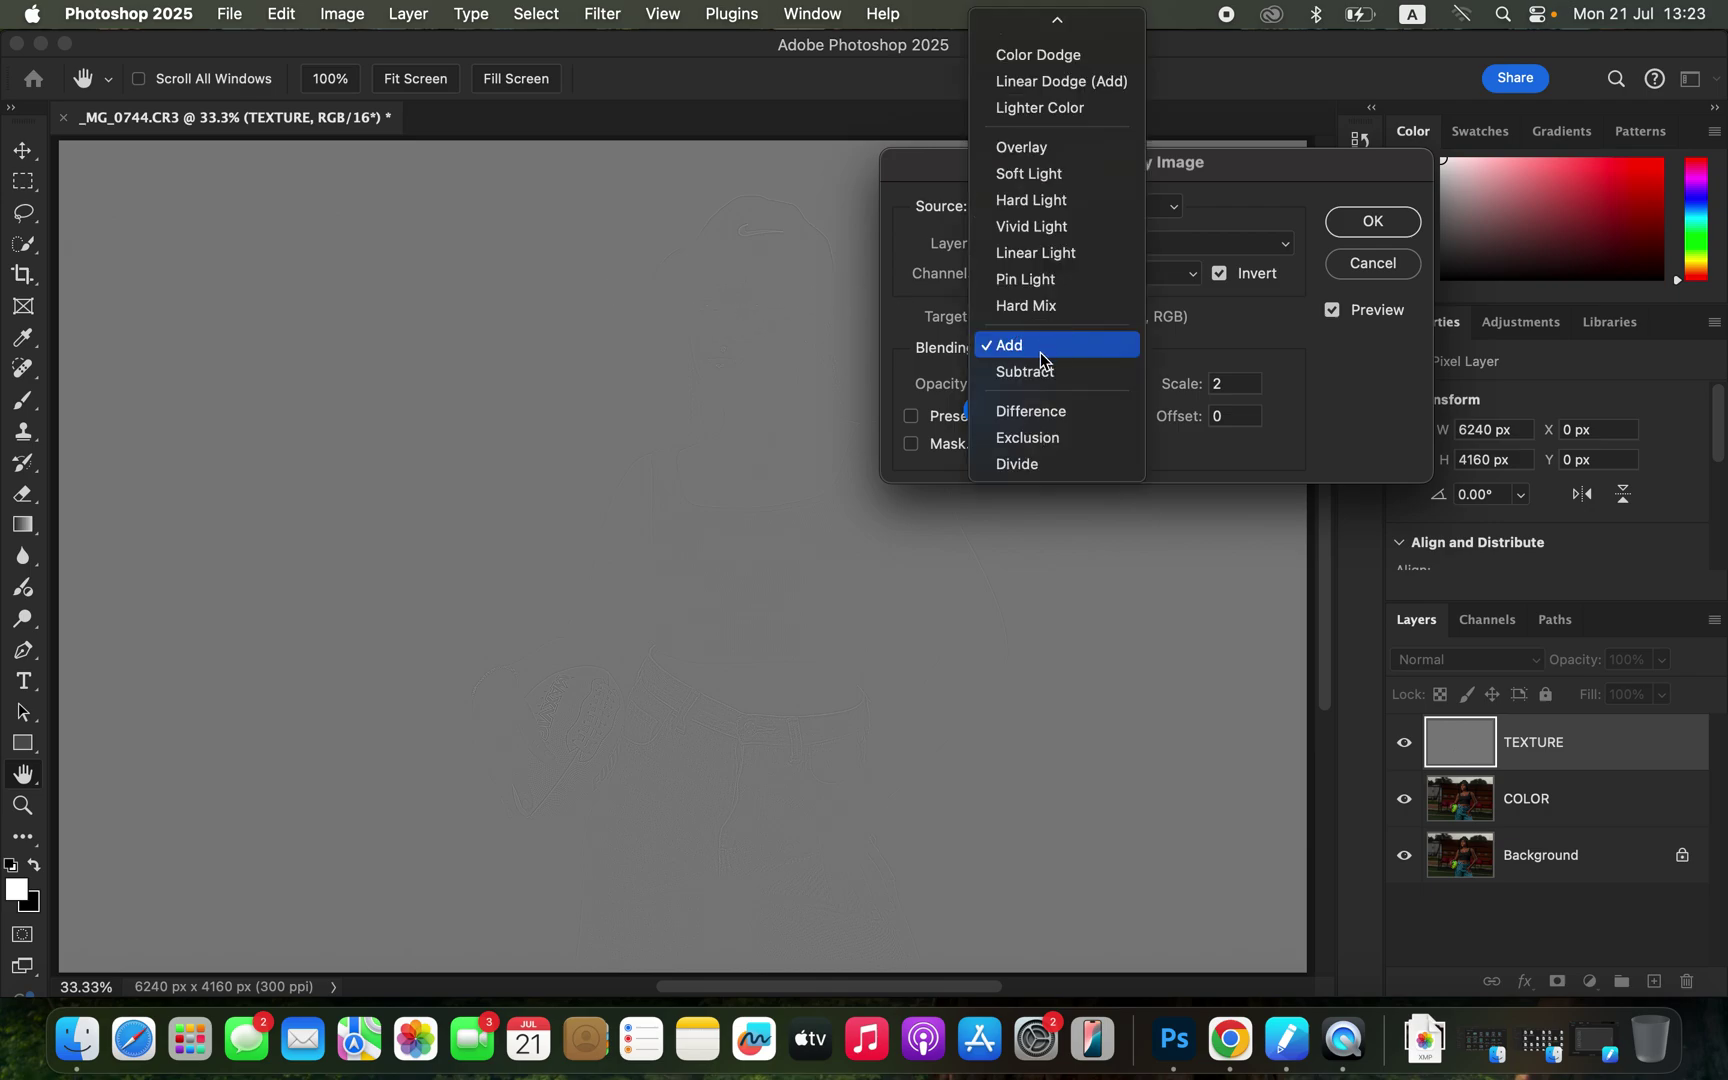
pyautogui.click(1026, 372)
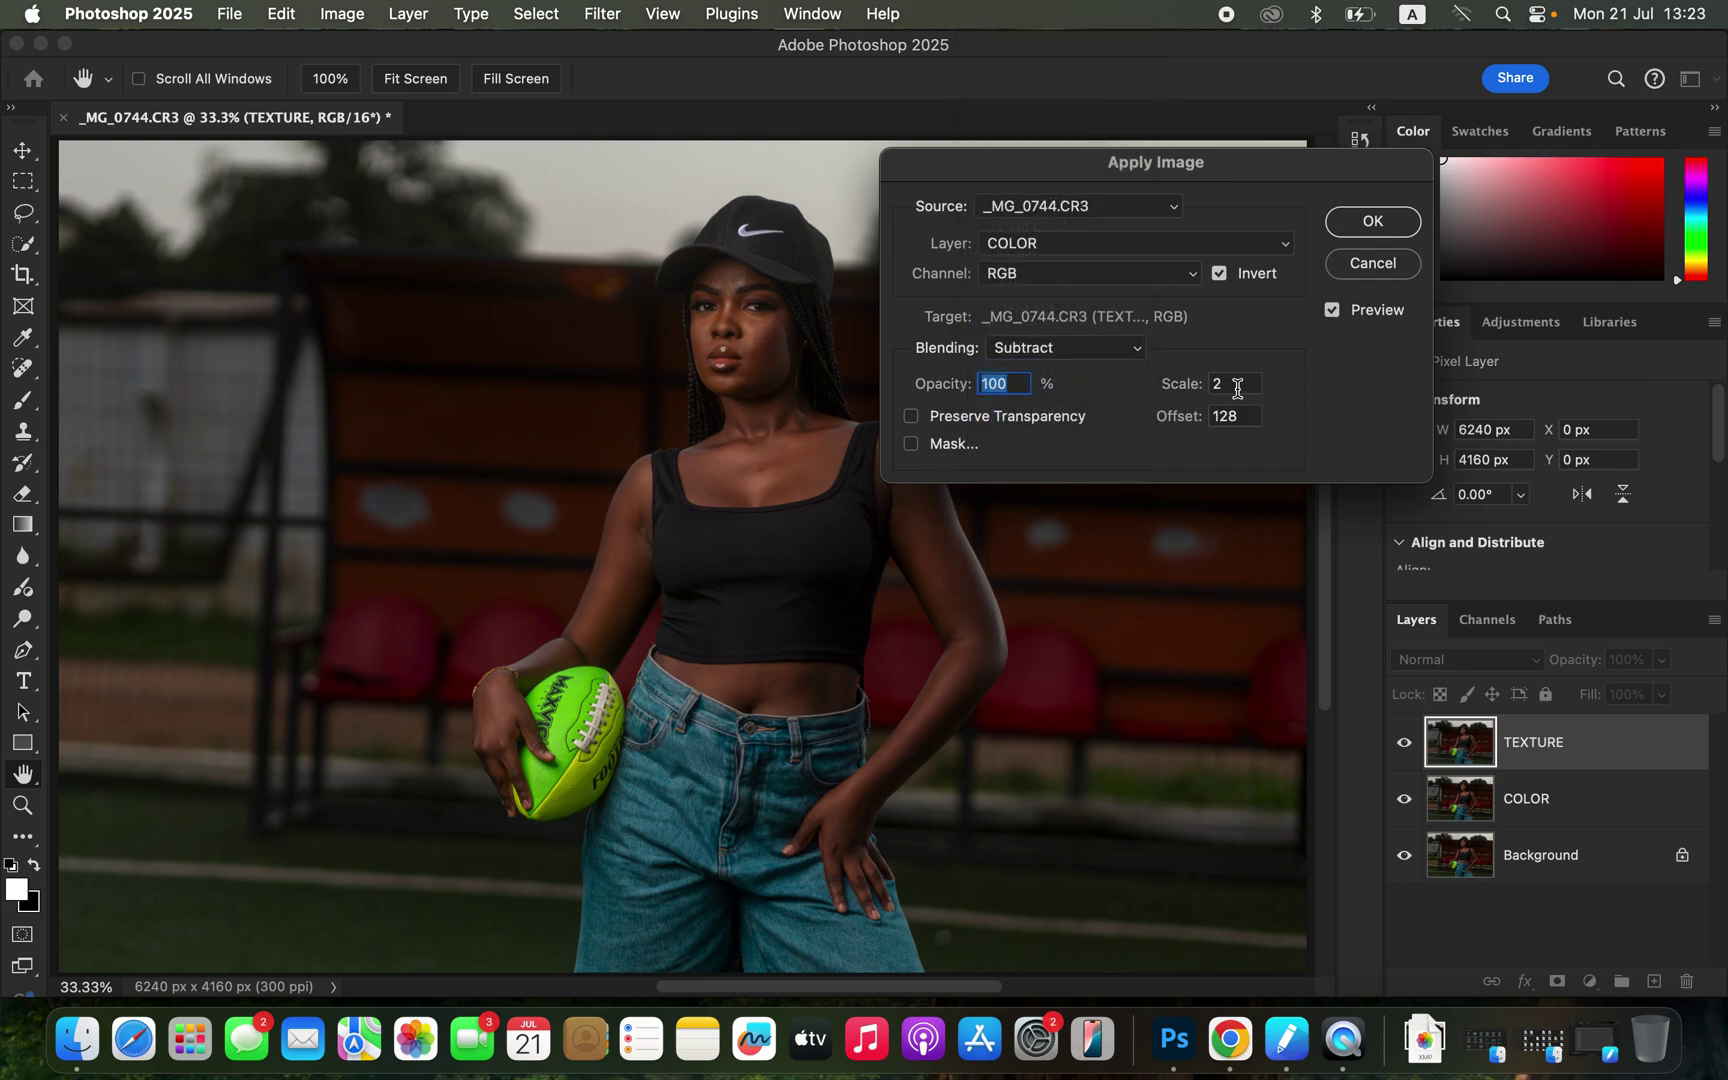
pyautogui.click(1219, 275)
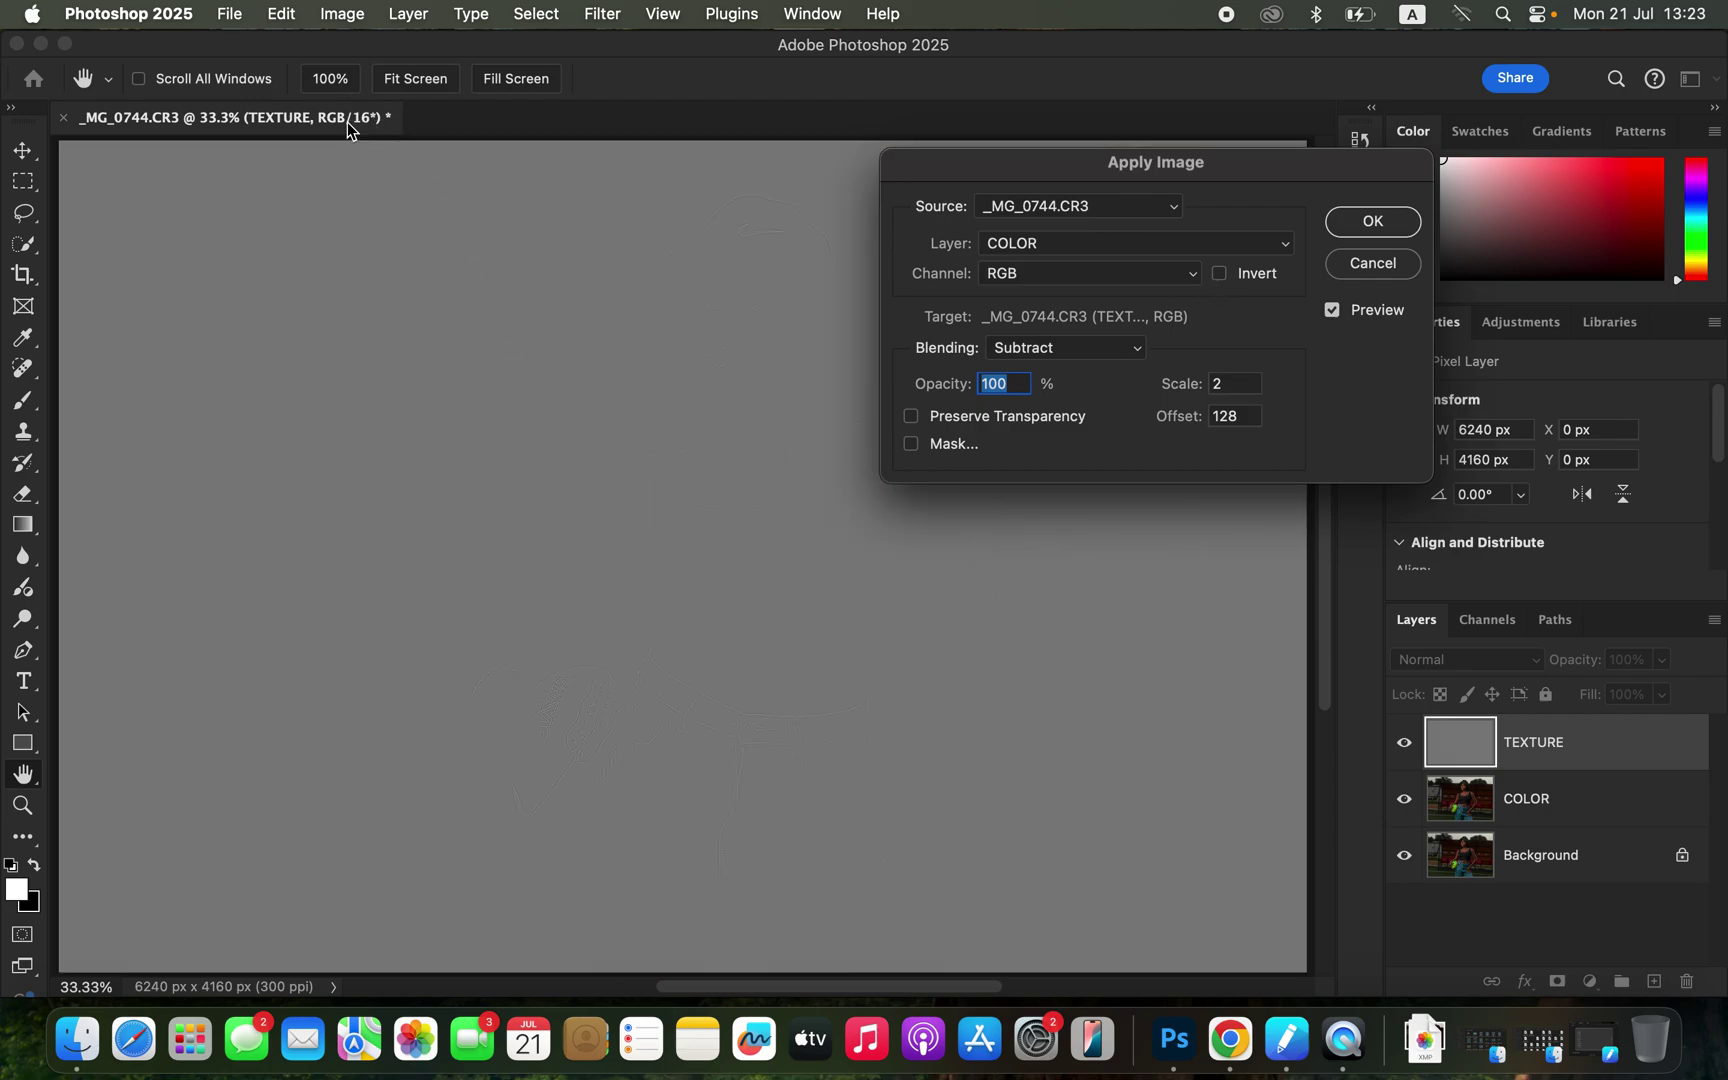
pyautogui.click(1050, 349)
pyautogui.click(1050, 318)
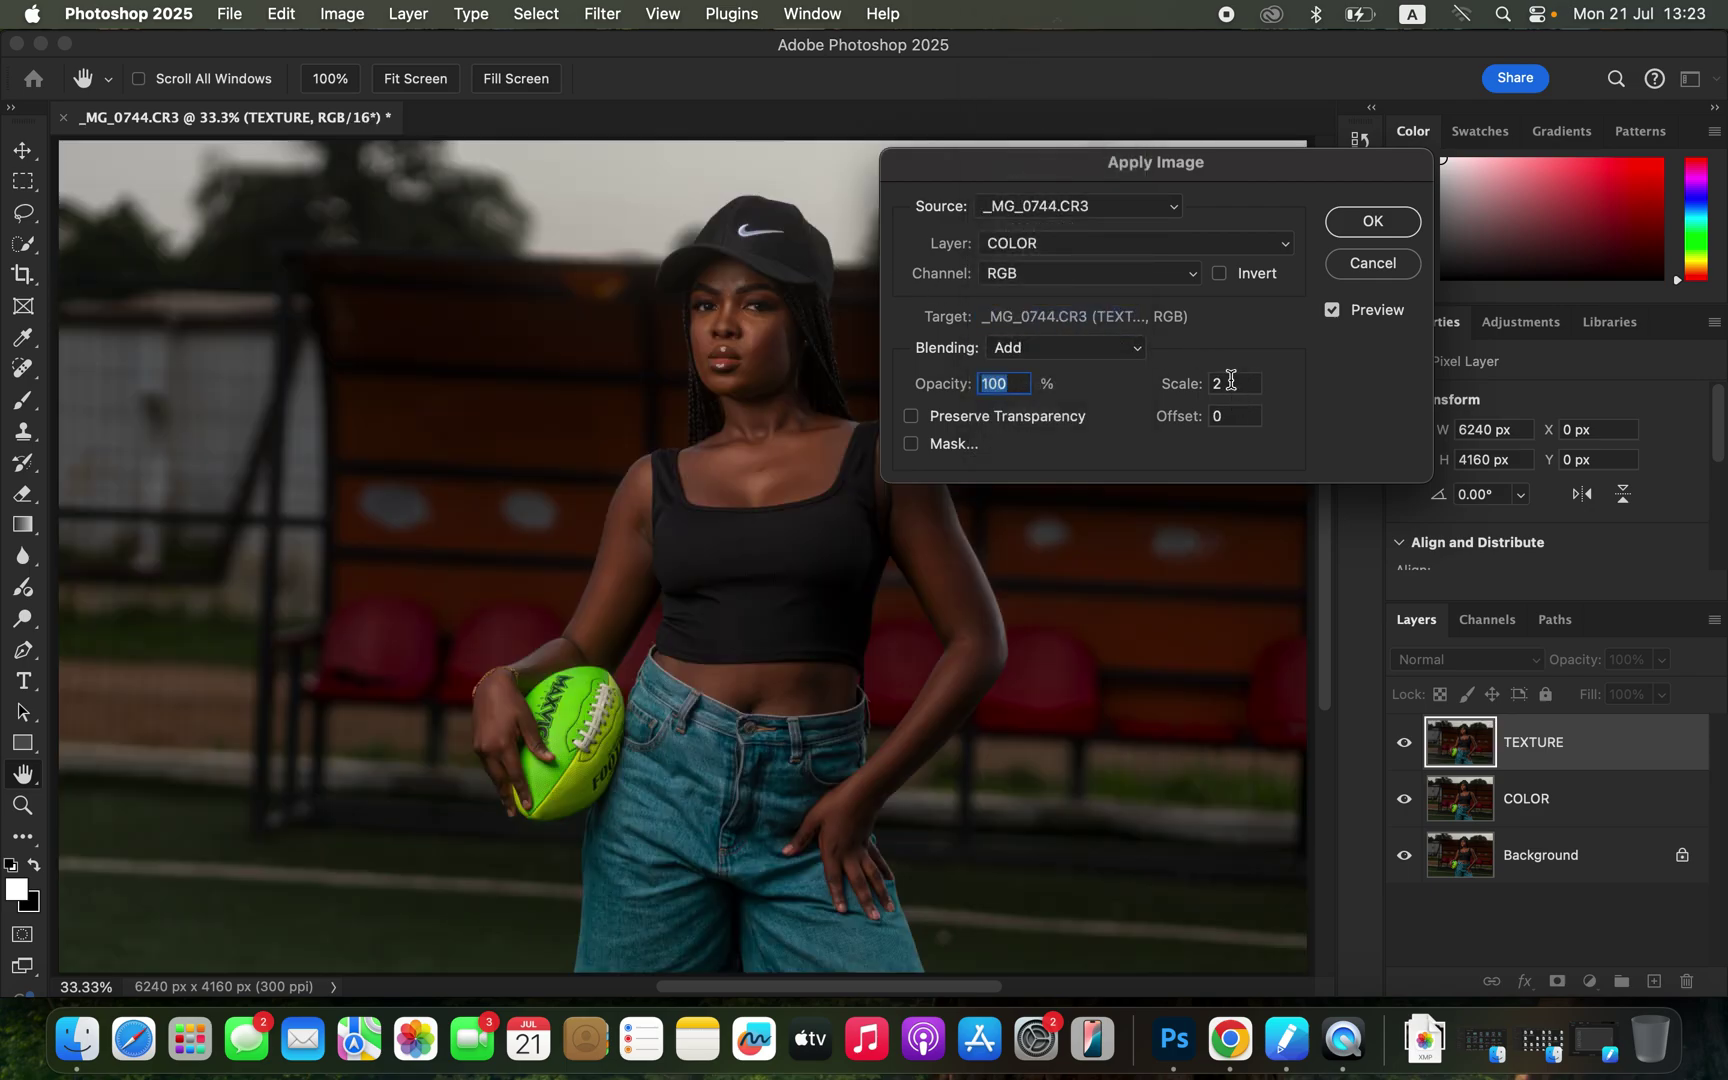
pyautogui.click(1219, 274)
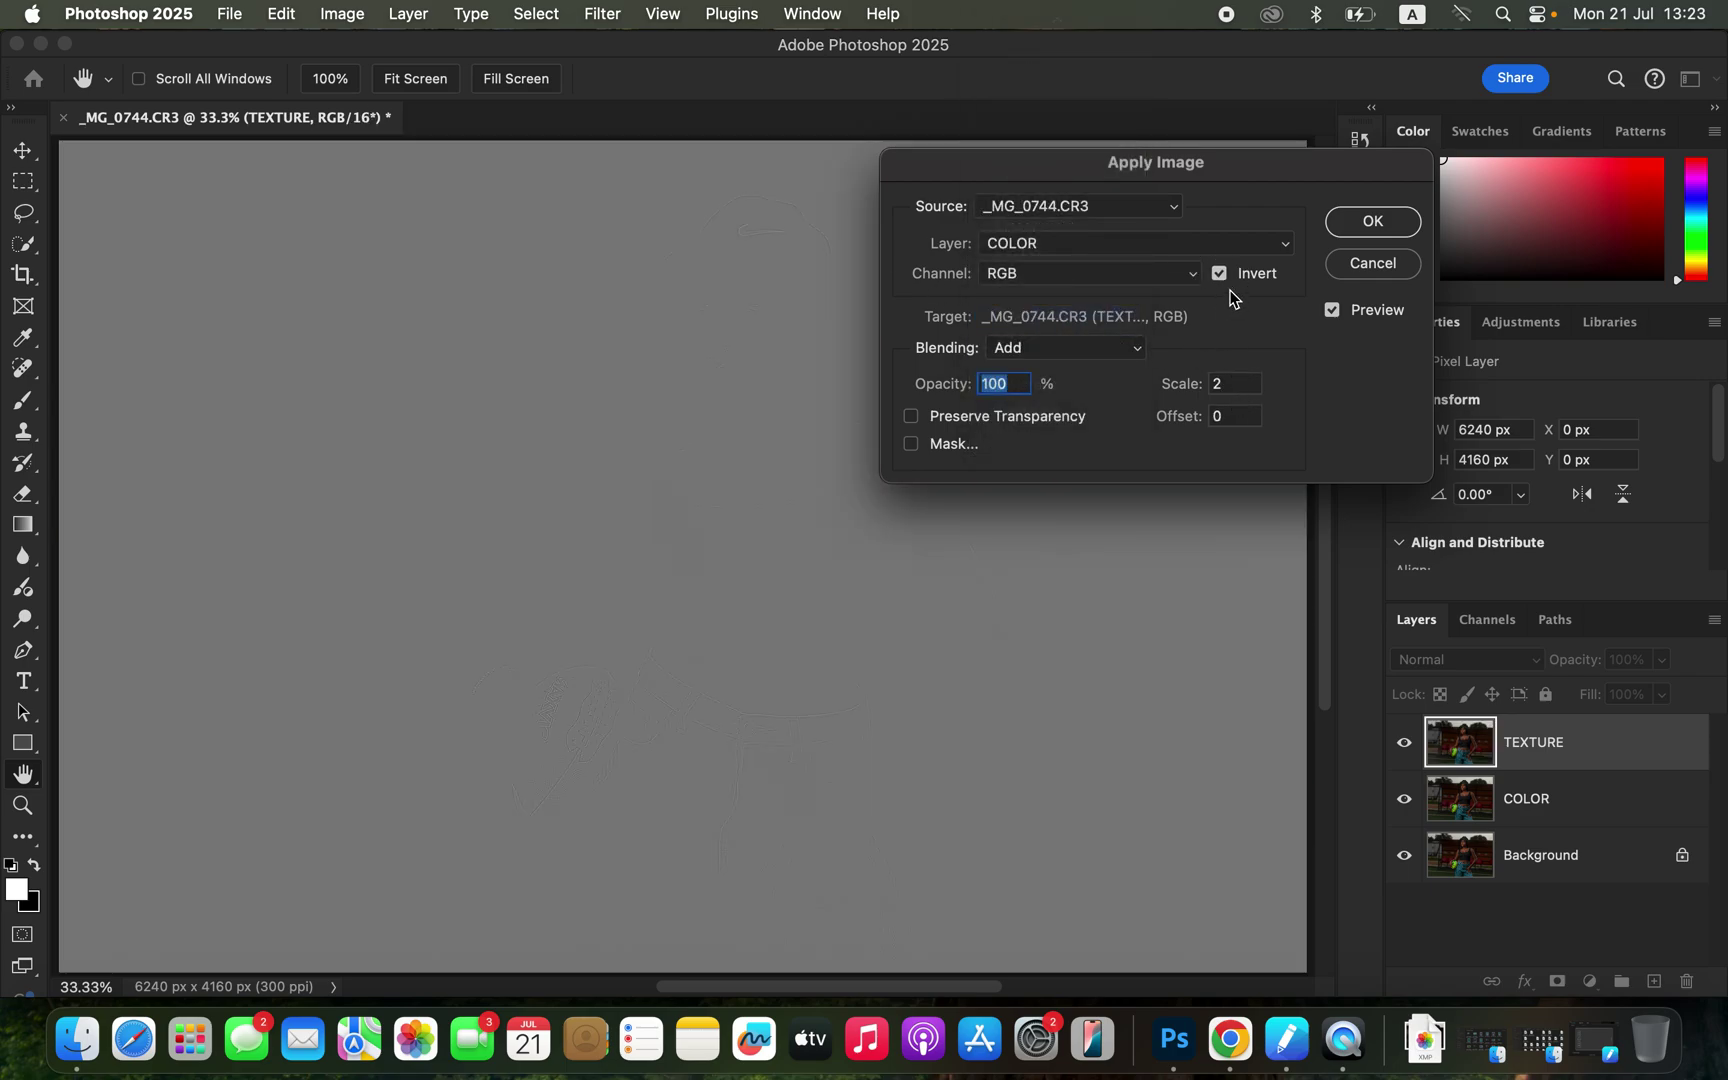
# Step: Apply the Apply Image settings and set the TEXTURE layer's blend mode to Linear Light
pyautogui.click(1396, 238)
pyautogui.click(1496, 663)
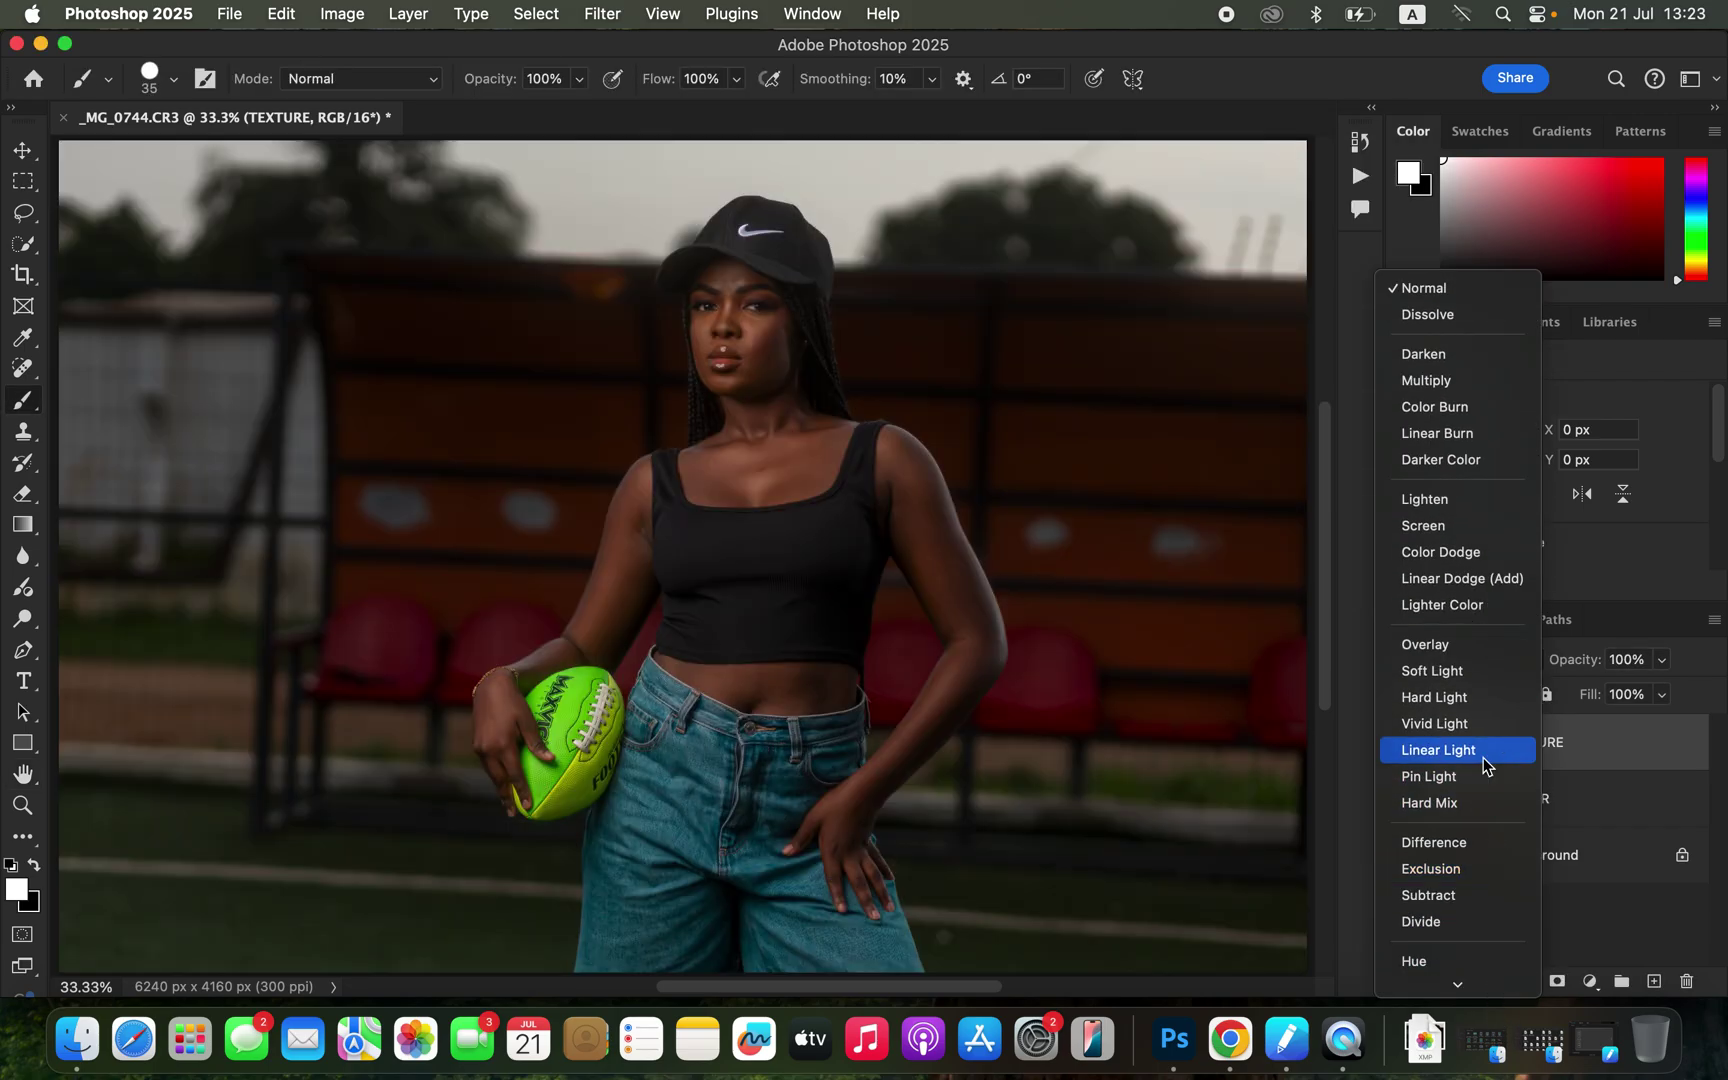
pyautogui.click(1481, 762)
# Step: Group the TEXTURE and COLOR layers together and expand the new group
pyautogui.keyDown('shift'); pyautogui.click(1610, 810); pyautogui.keyUp('shift')
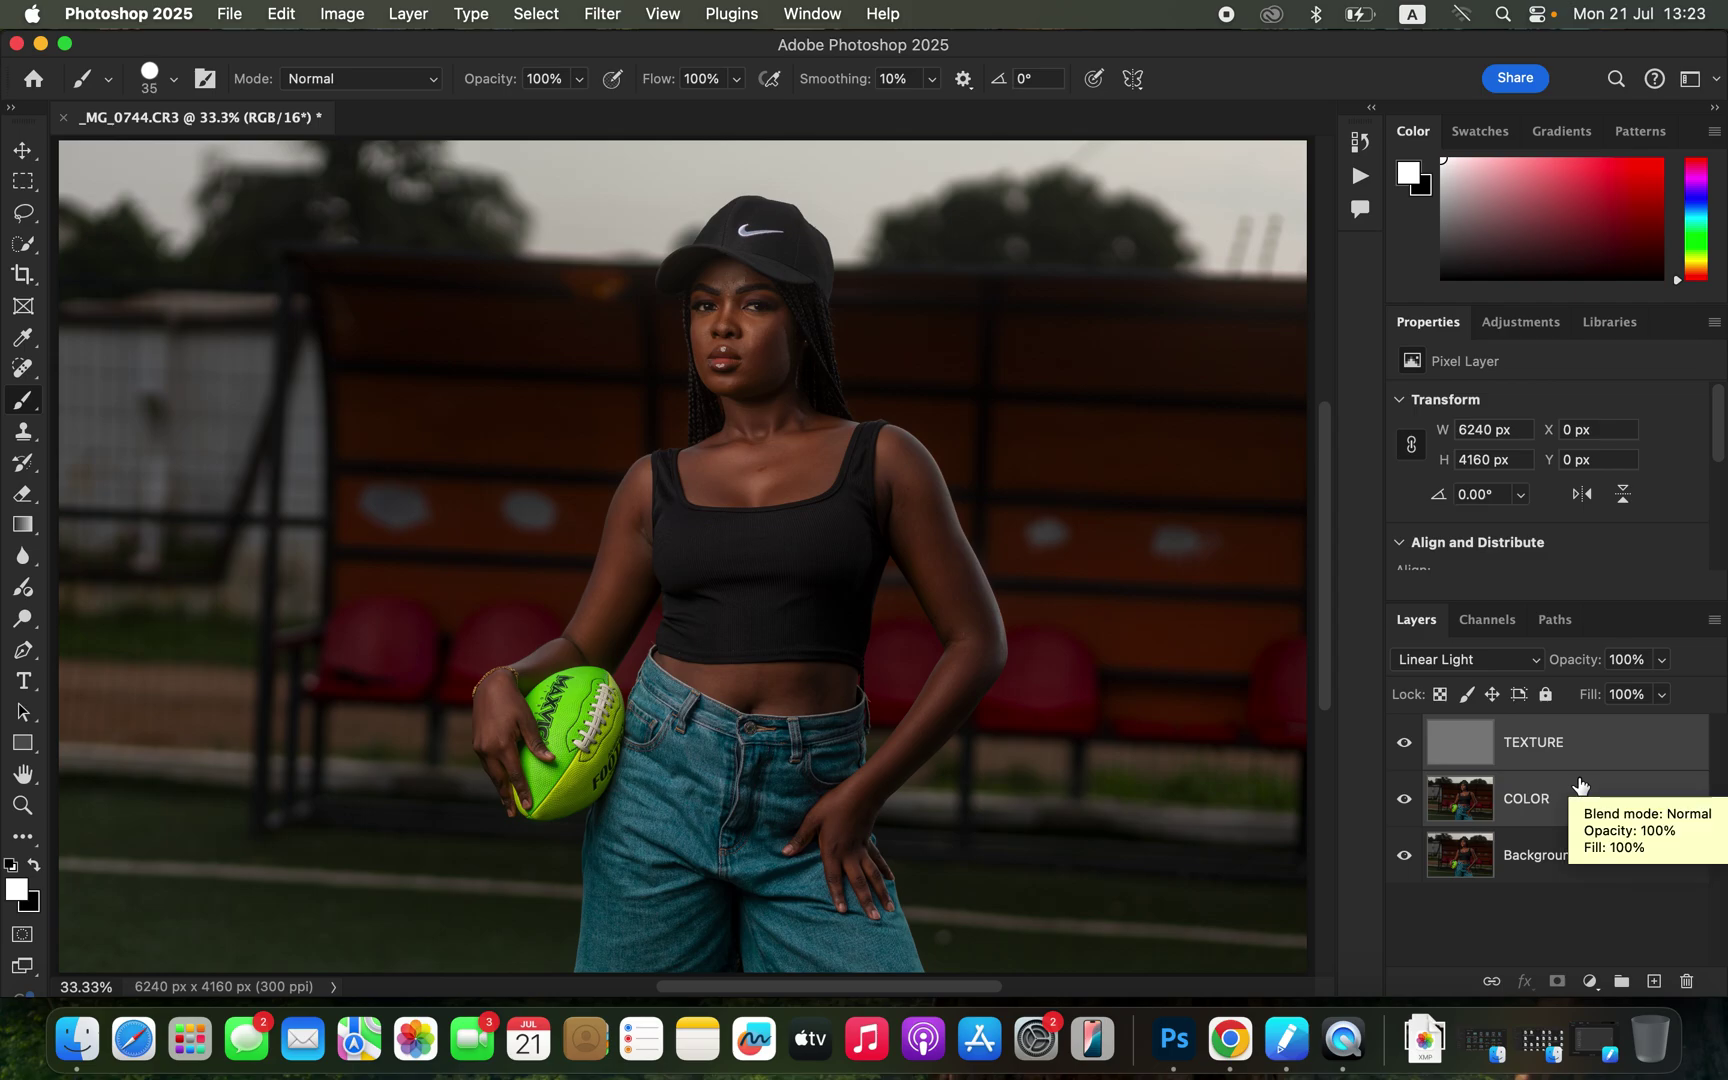
pyautogui.press('super+g')
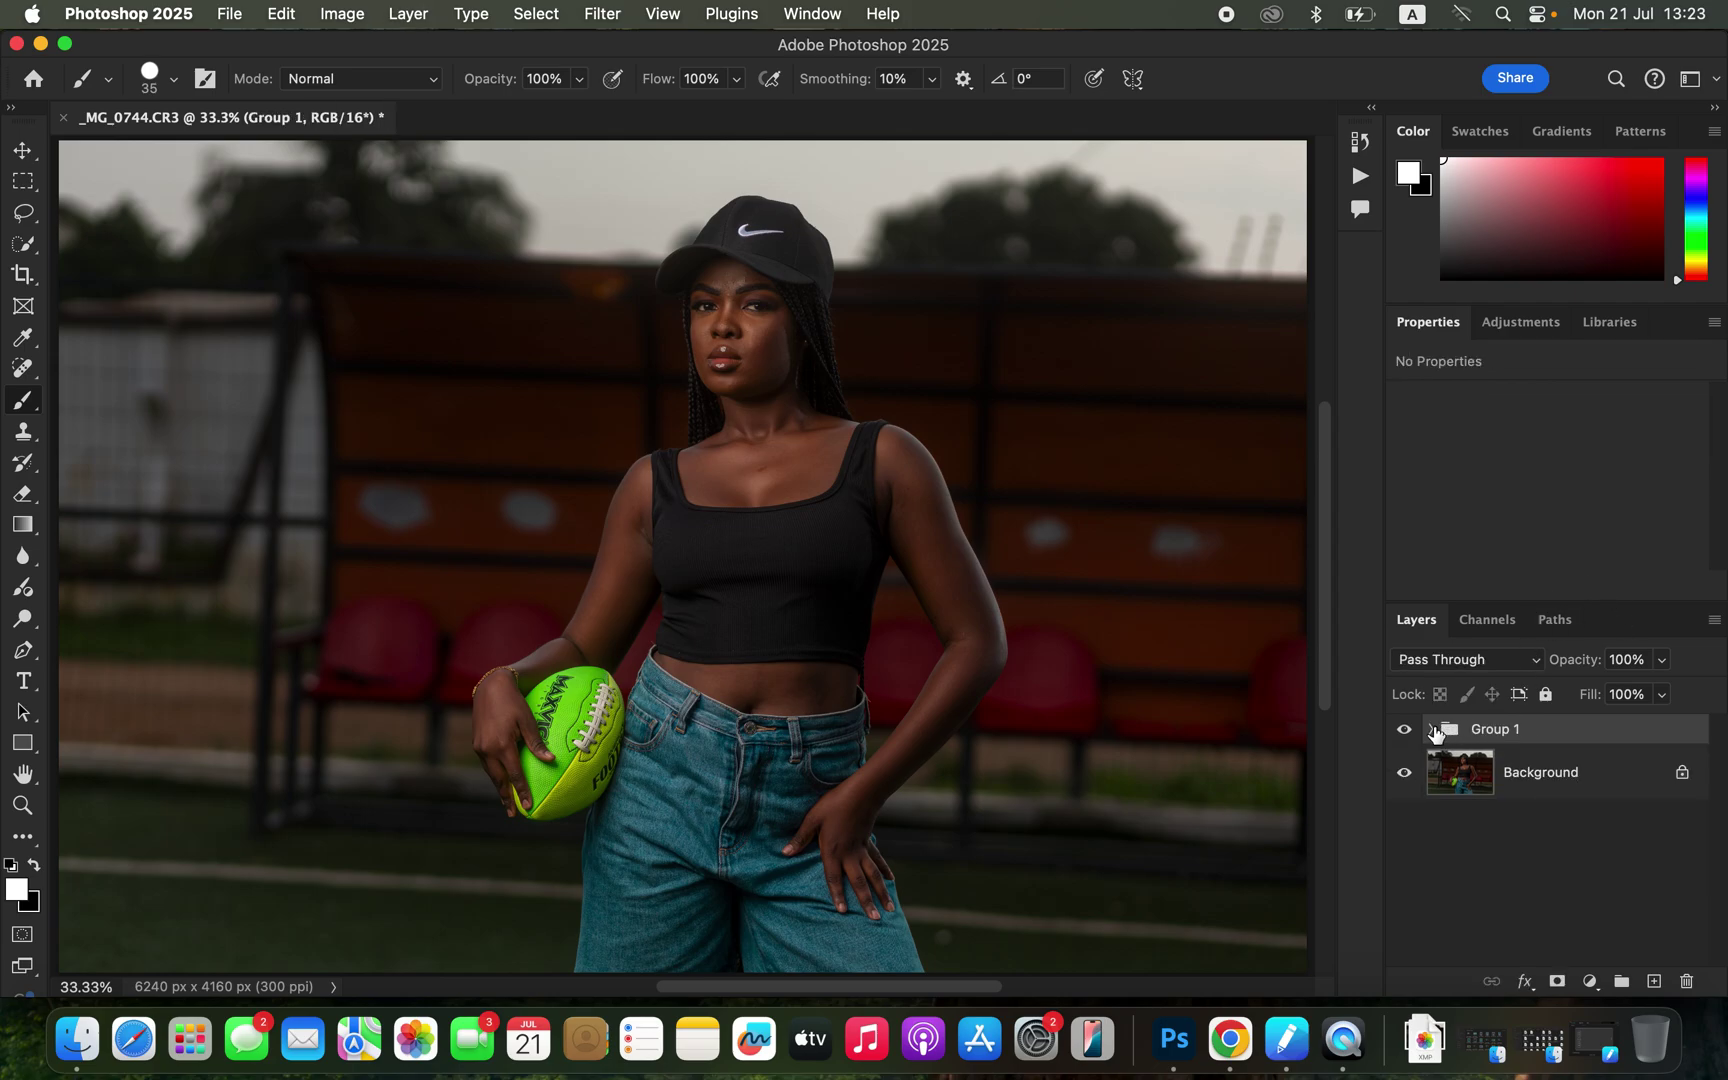
pyautogui.click(1431, 731)
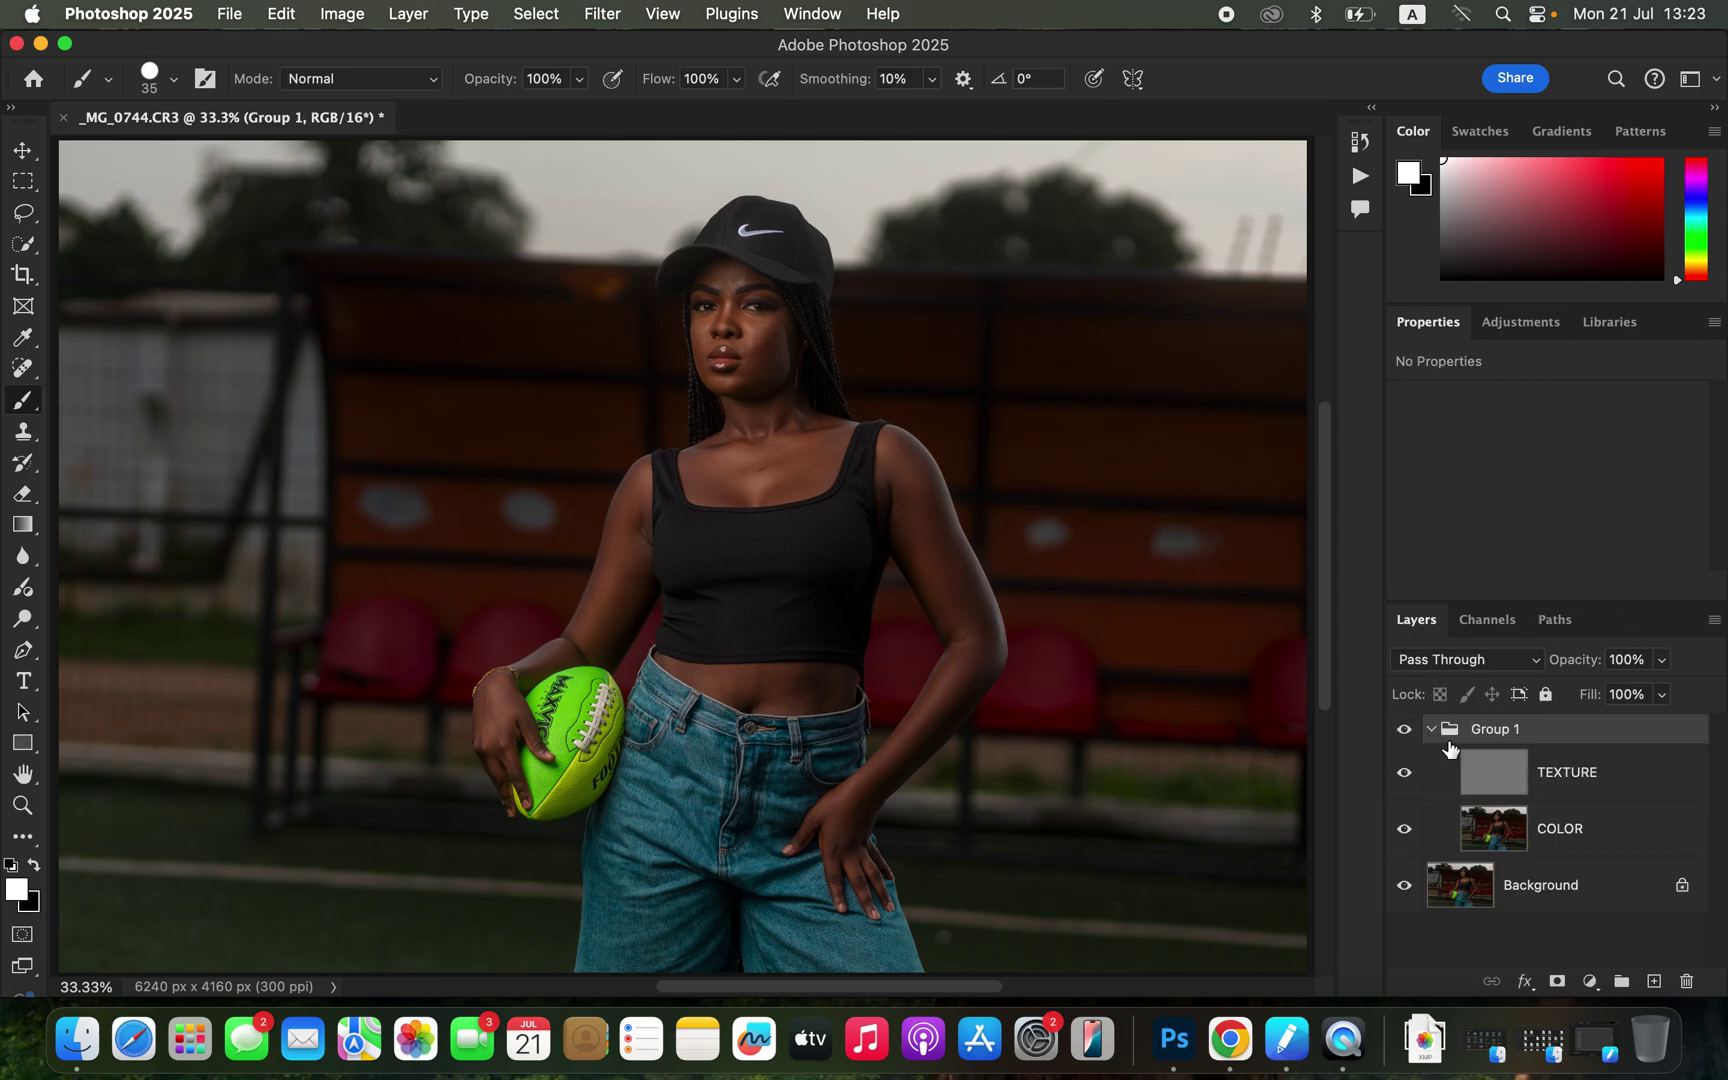
# Step: Make COLOR the active layer, hide the TEXTURE layer, and switch to the Mixer Brush
pyautogui.click(1576, 840)
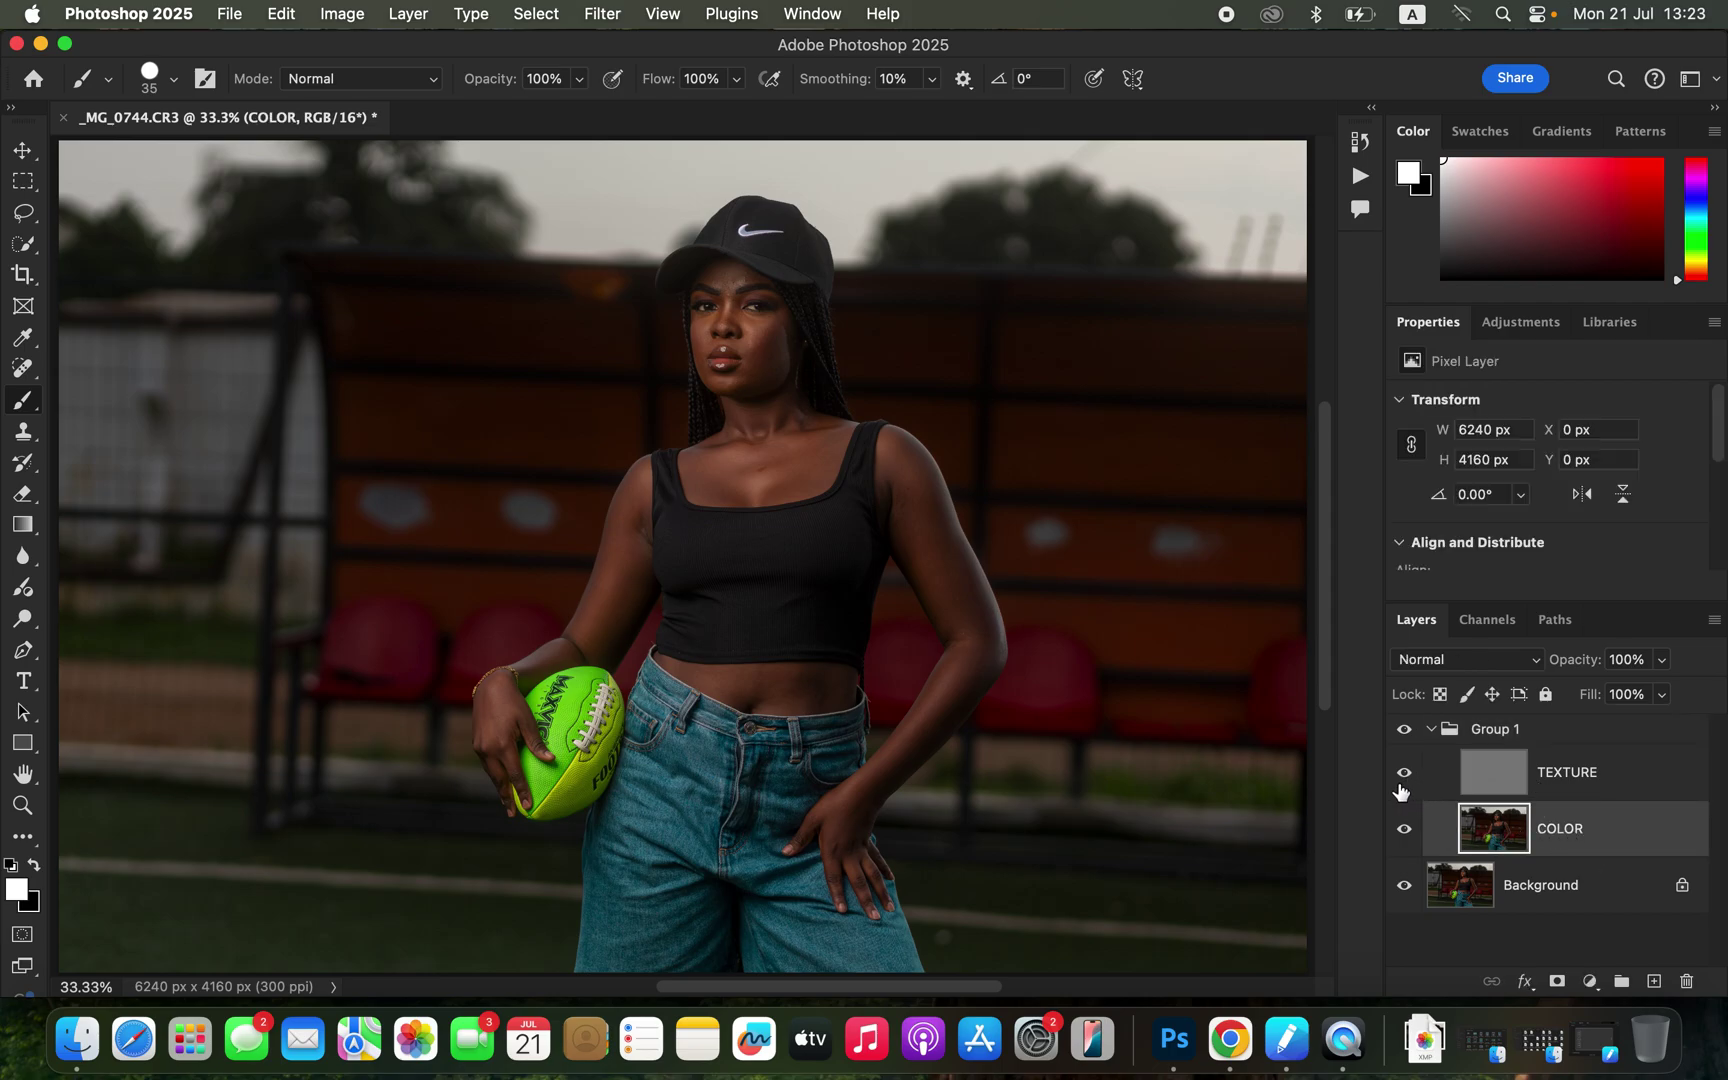
pyautogui.click(1405, 784)
pyautogui.rightClick(22, 405)
pyautogui.click(122, 463)
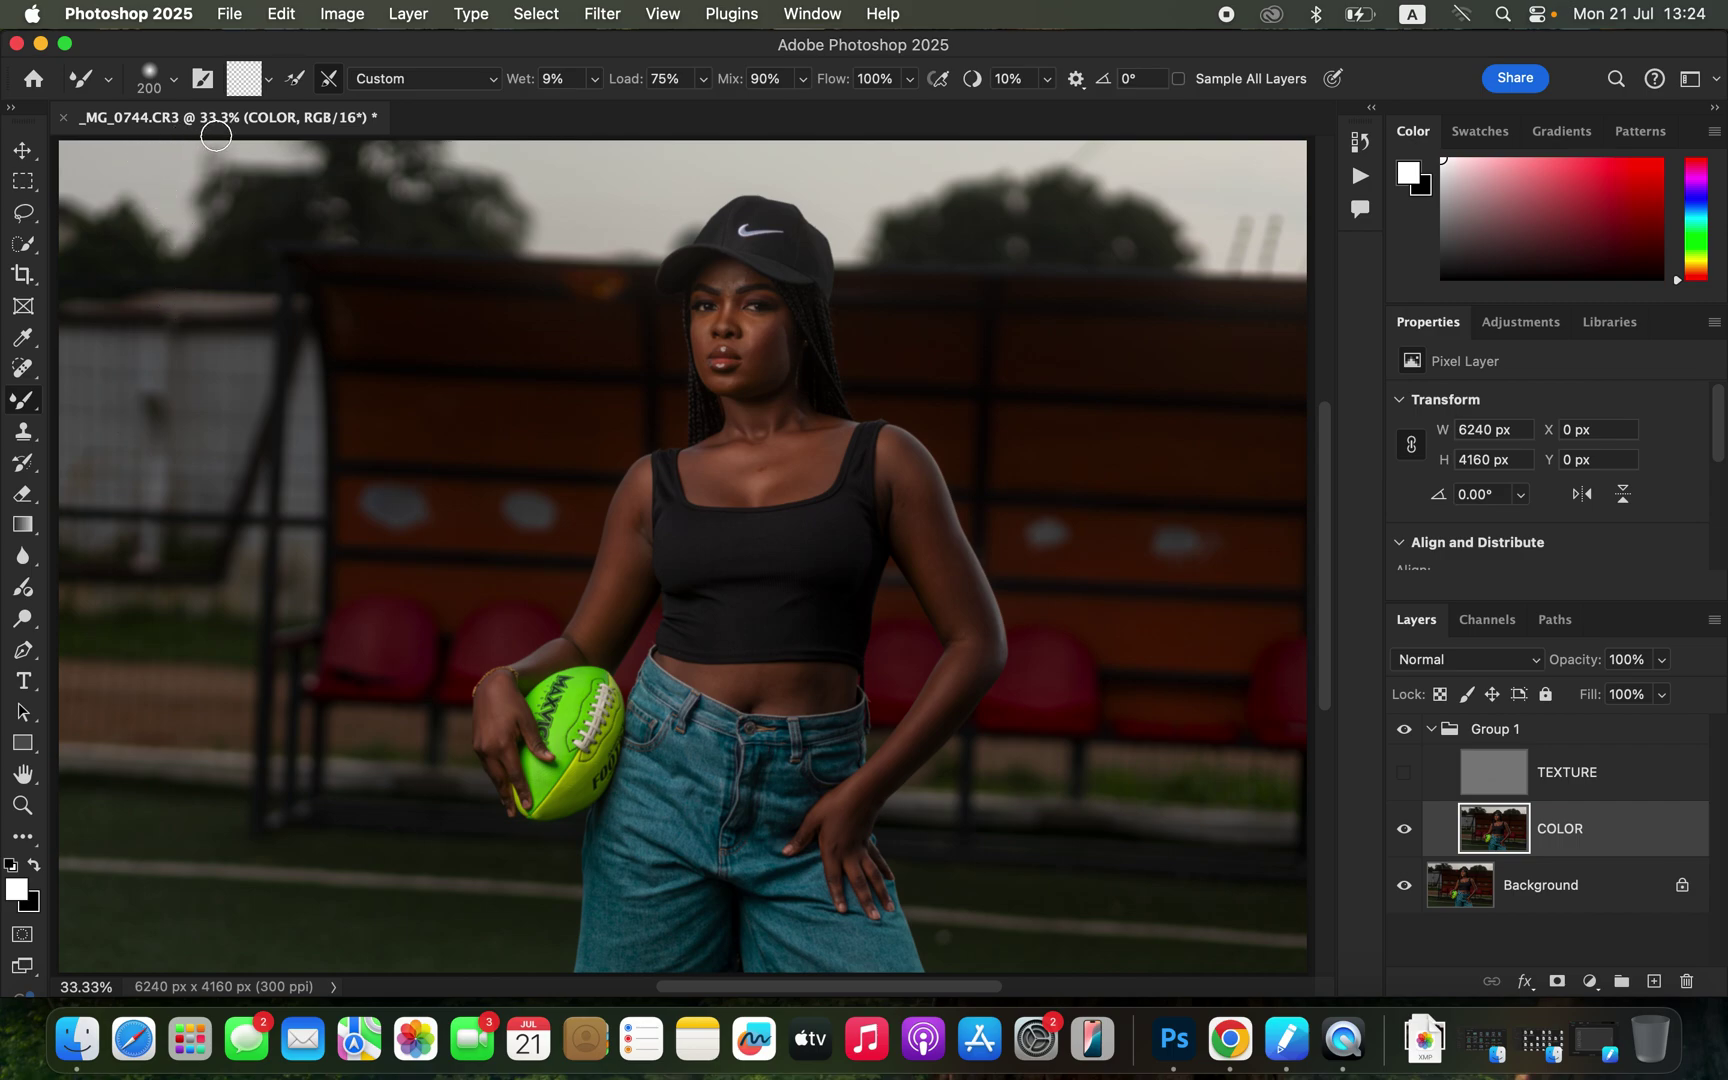
# Step: Check that the Mixer Brush uses the Soft Round tip with 0% hardness, and clean the brush
pyautogui.click(172, 85)
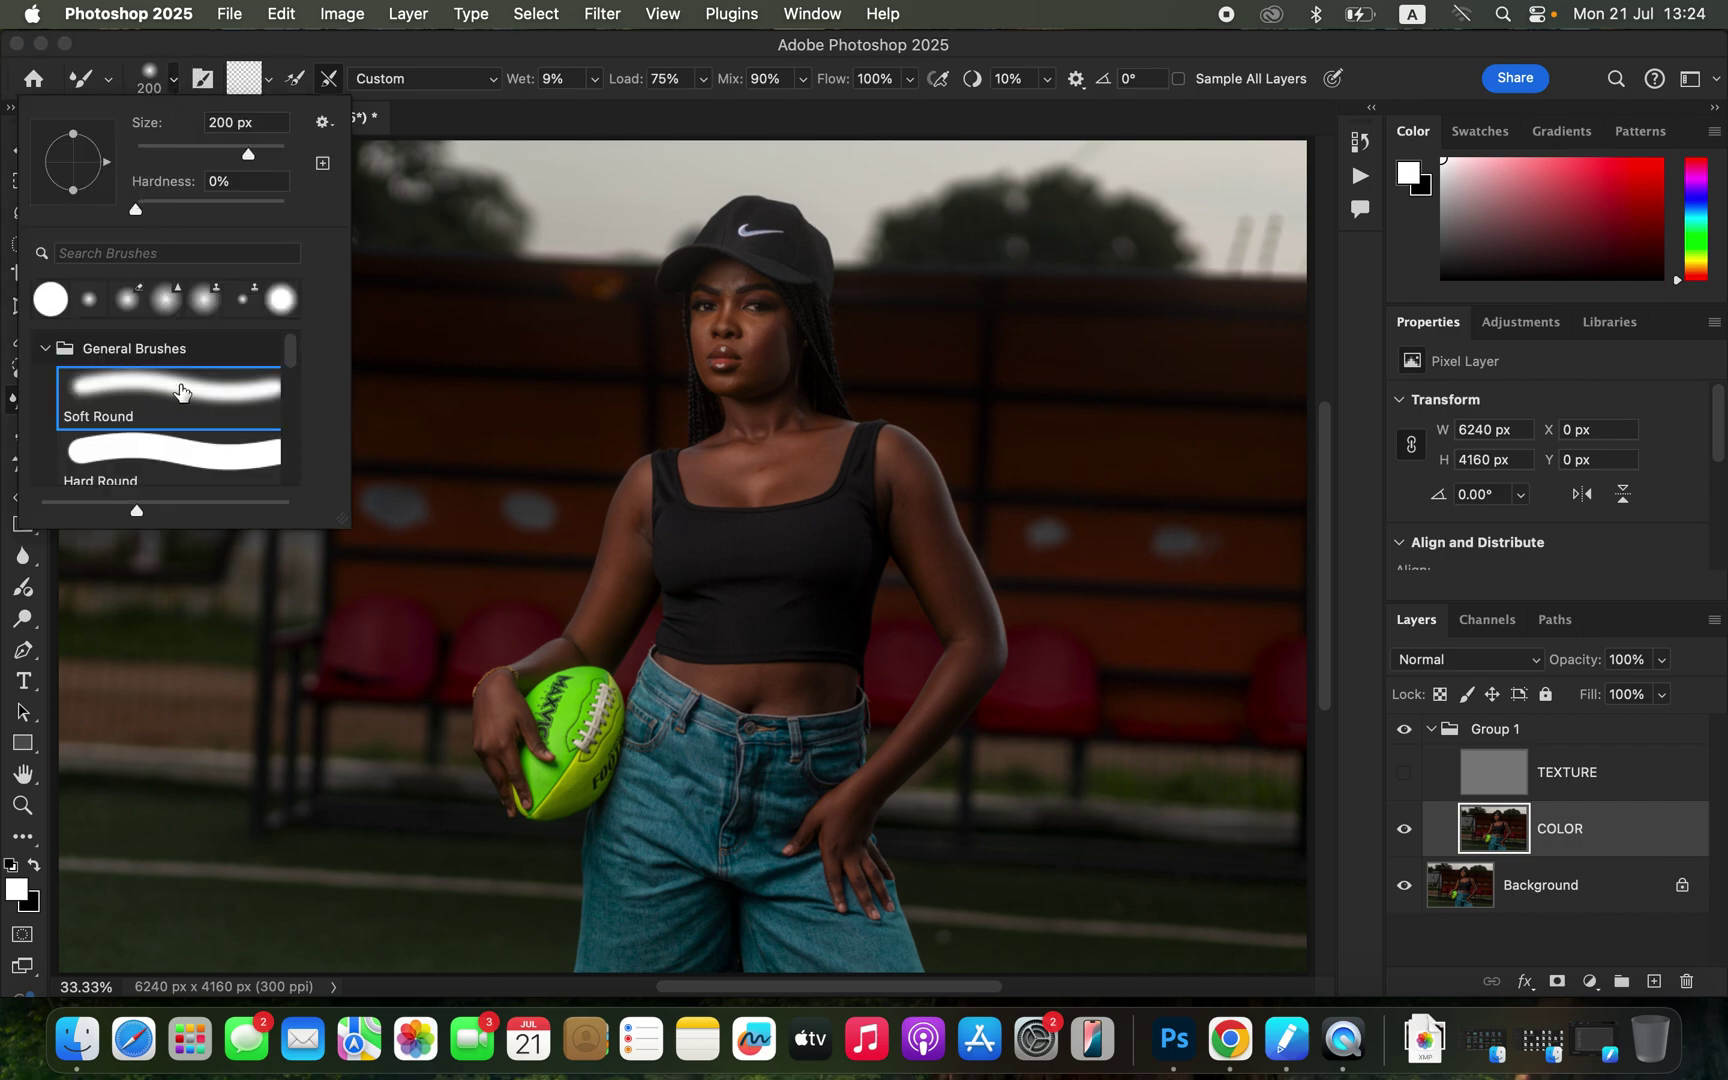
pyautogui.click(279, 68)
pyautogui.click(268, 78)
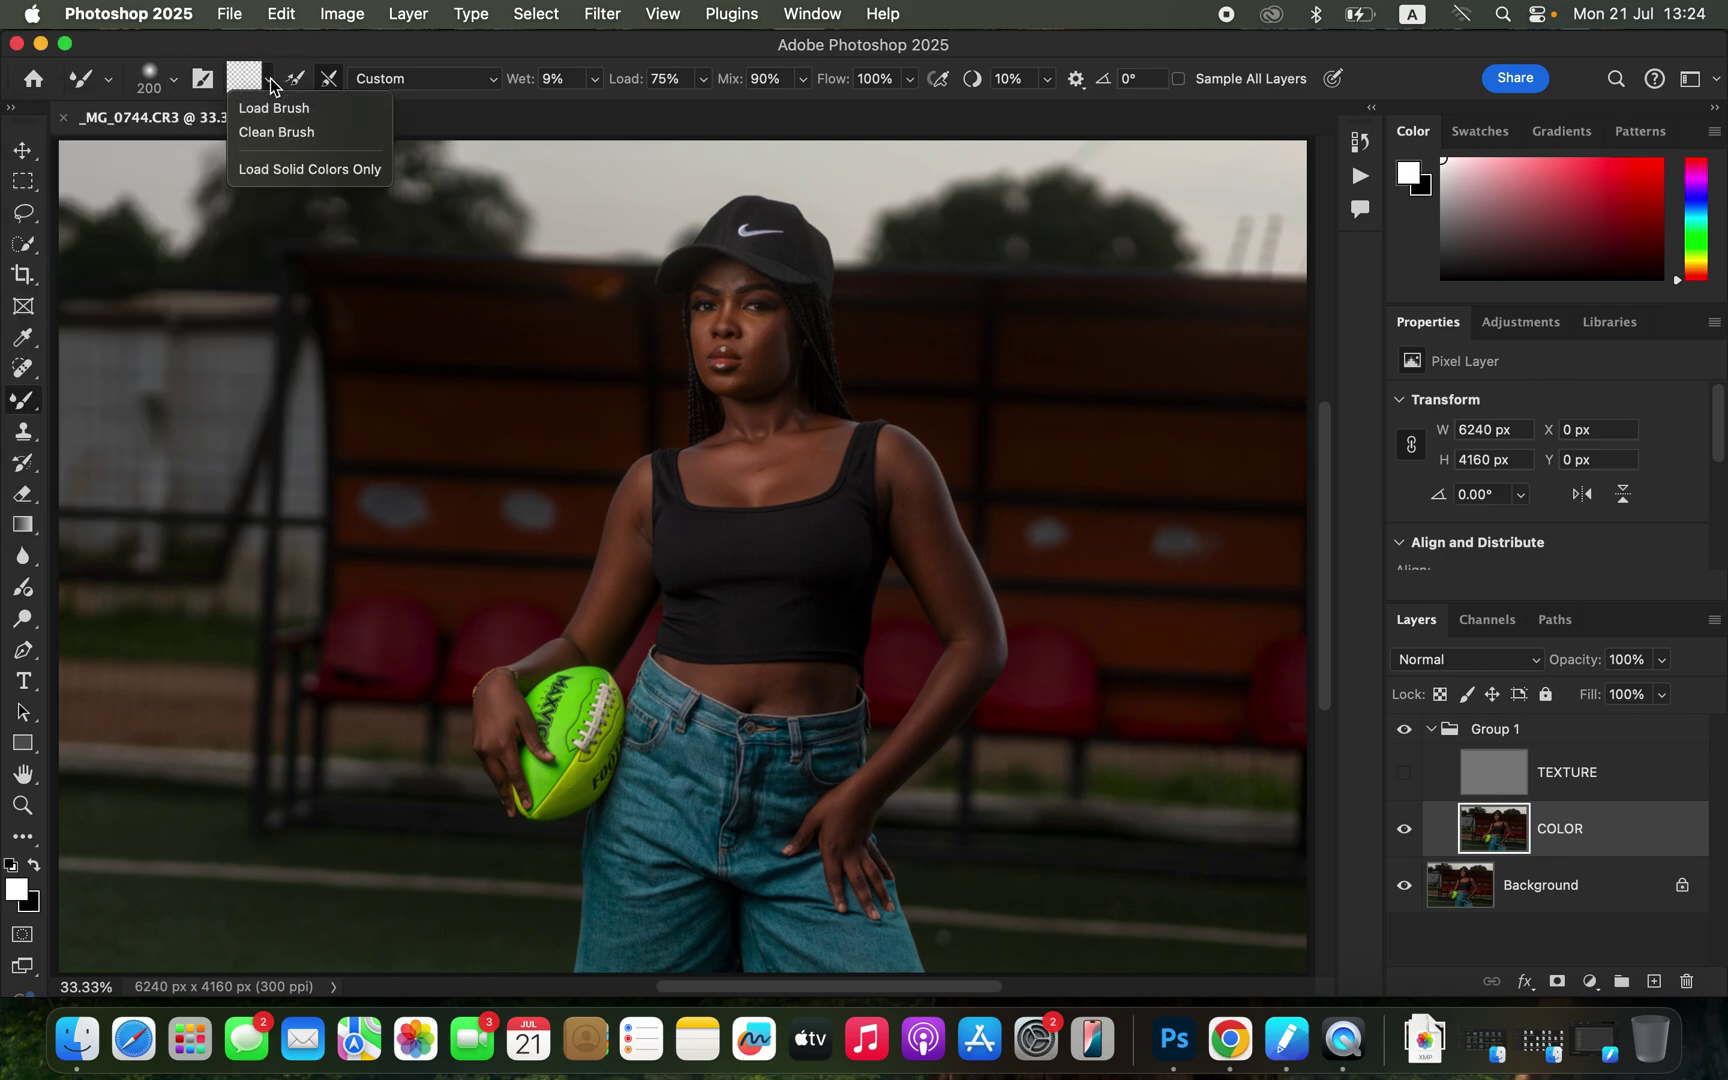
pyautogui.click(290, 132)
pyautogui.click(330, 79)
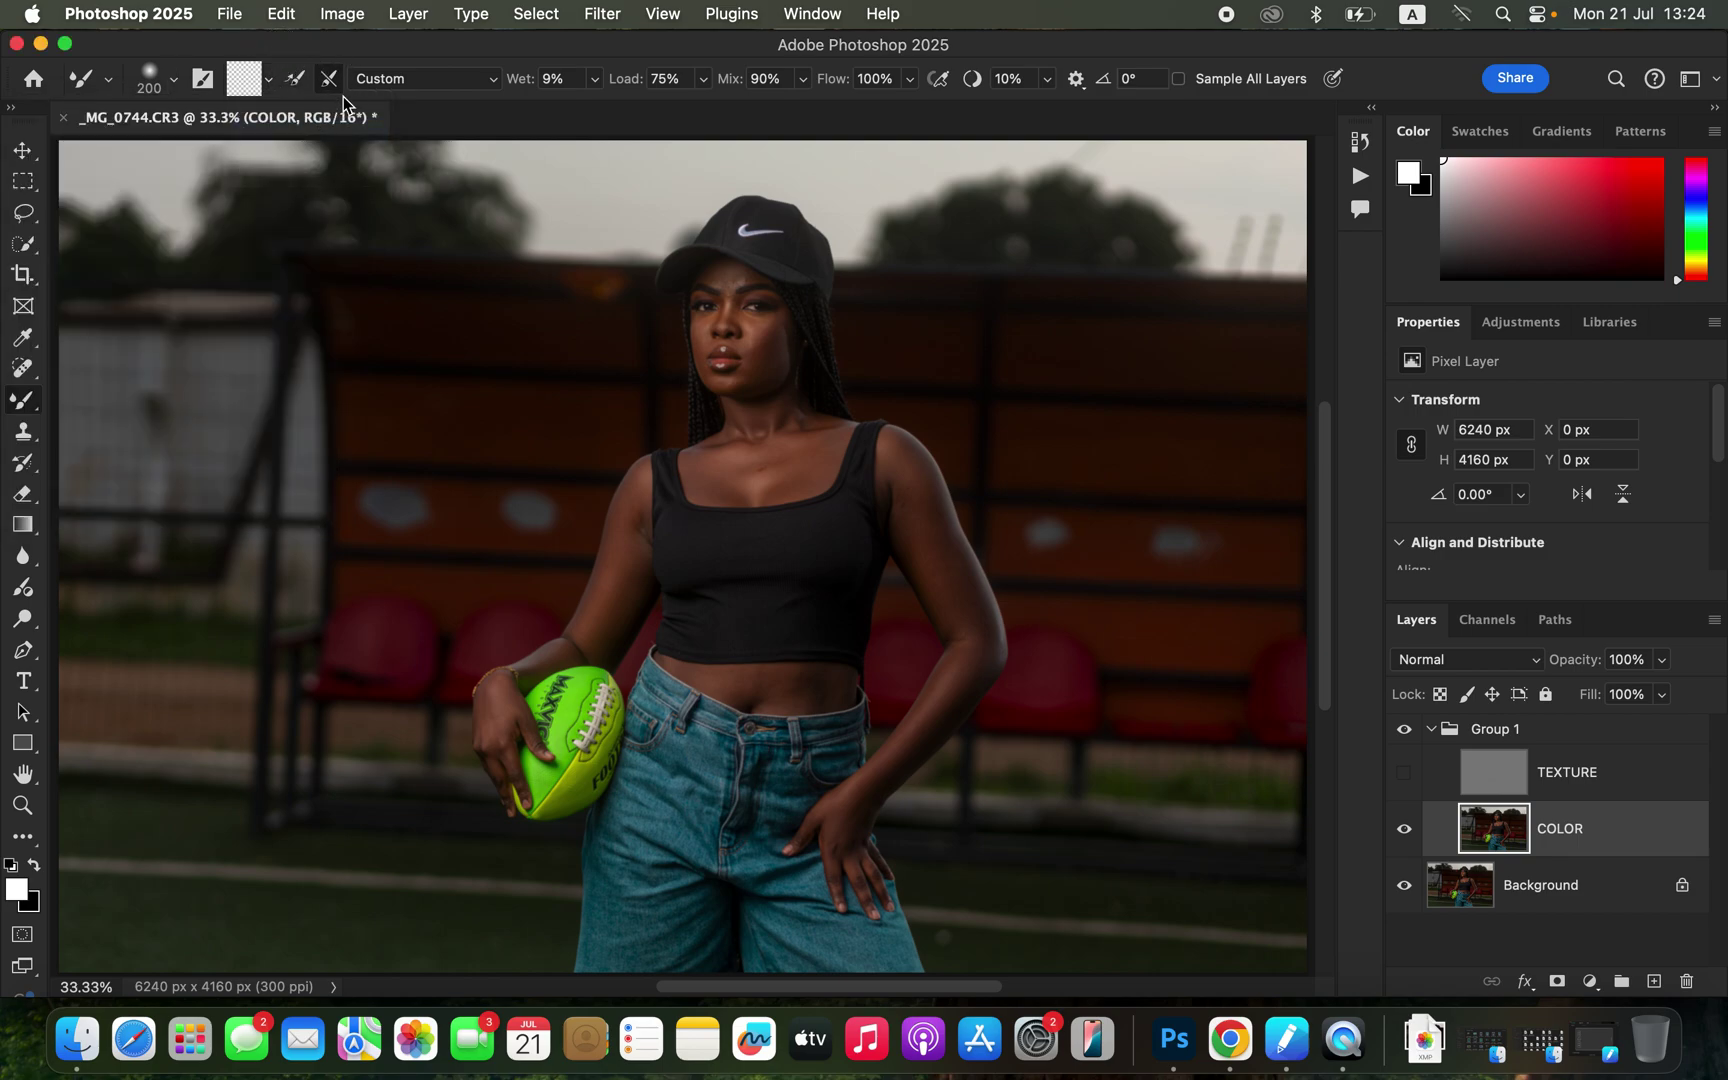
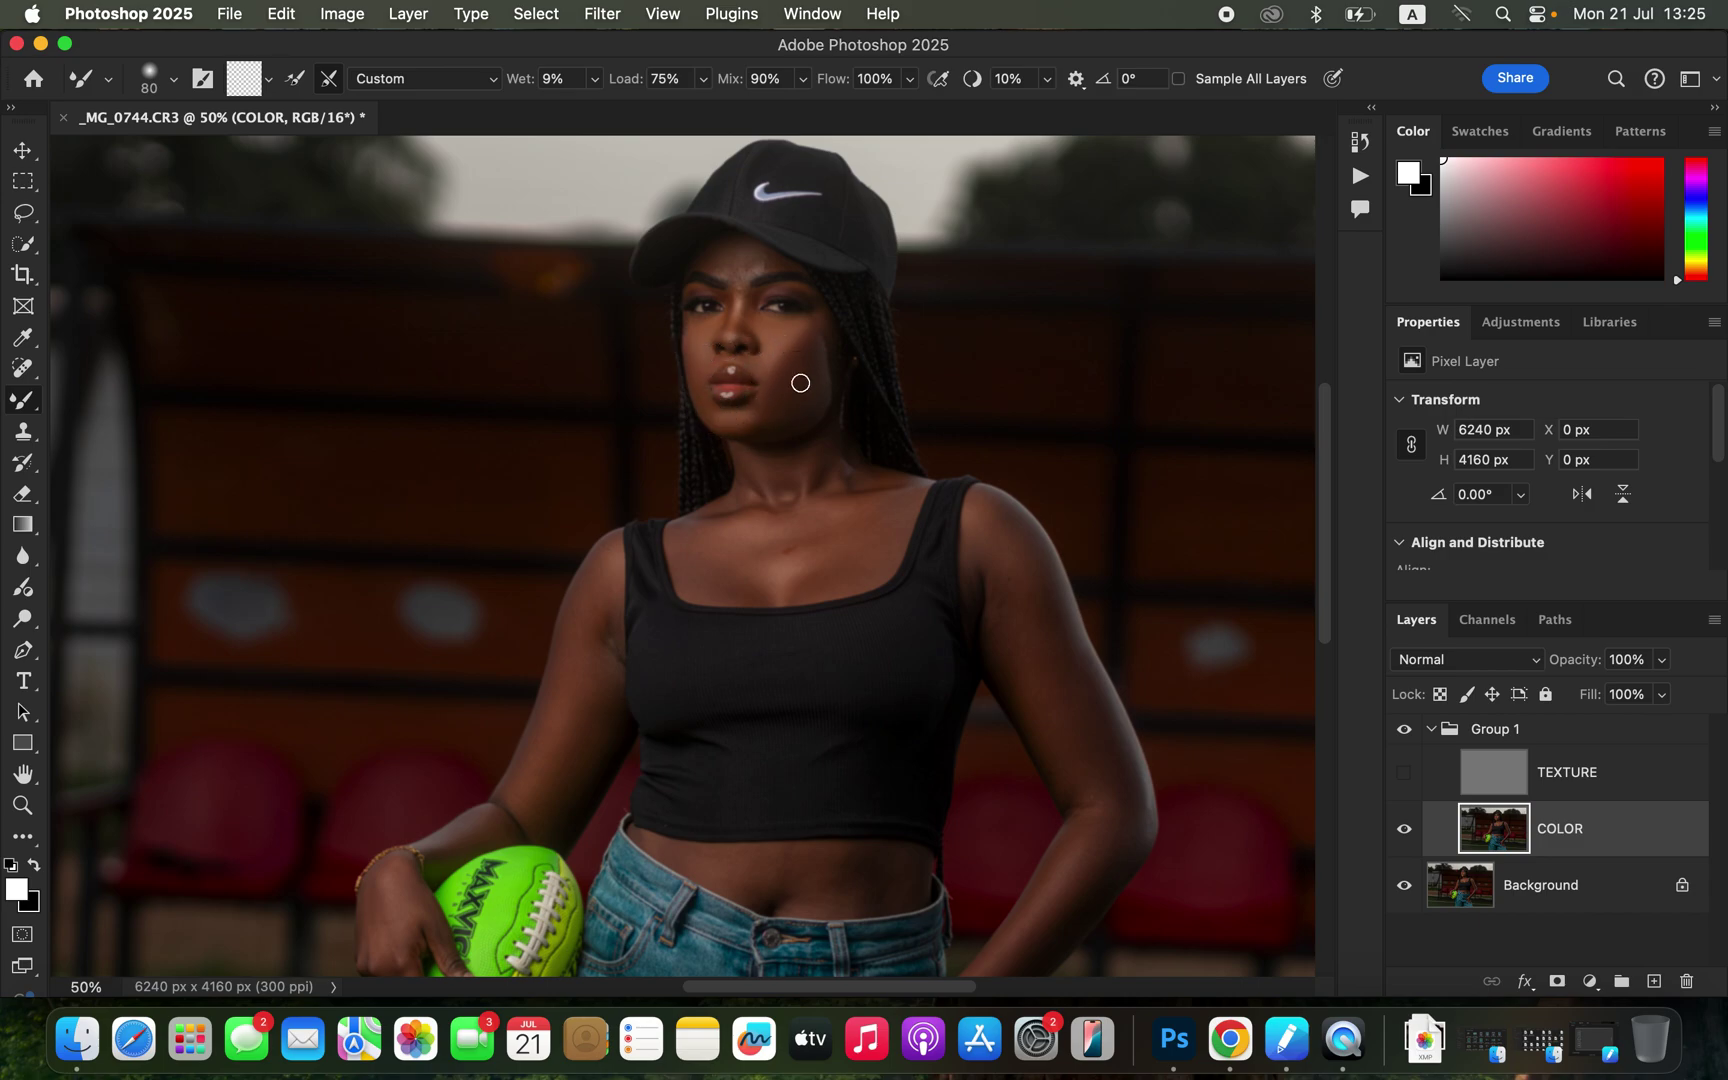
# Step: Blend the skin tones on the forehead and both cheeks with an 80 px Mixer Brush on the COLOR layer
pyautogui.moveTo(743, 266); pyautogui.dragTo(750, 268)
pyautogui.moveTo(815, 362)
pyautogui.mouseDown()
pyautogui.moveTo(792, 359)
pyautogui.moveTo(760, 408)
pyautogui.mouseUp()
pyautogui.moveTo(695, 346); pyautogui.dragTo(699, 388)
# Step: Enlarge the Mixer Brush and smooth the skin of the upper chest and the arm holding the ball
pyautogui.press(']')
pyautogui.press(']')
pyautogui.moveTo(737, 557)
pyautogui.mouseDown()
pyautogui.moveTo(776, 586)
pyautogui.moveTo(781, 544)
pyautogui.moveTo(777, 558)
pyautogui.moveTo(836, 538)
pyautogui.moveTo(841, 565)
pyautogui.moveTo(818, 517)
pyautogui.moveTo(840, 513)
pyautogui.moveTo(828, 469)
pyautogui.moveTo(834, 535)
pyautogui.moveTo(866, 536)
pyautogui.moveTo(870, 556)
pyautogui.moveTo(828, 572)
pyautogui.moveTo(853, 579)
pyautogui.moveTo(687, 535)
pyautogui.moveTo(749, 585)
pyautogui.moveTo(866, 531)
pyautogui.mouseUp()
pyautogui.moveTo(590, 632)
pyautogui.mouseDown()
pyautogui.moveTo(602, 581)
pyautogui.moveTo(530, 761)
pyautogui.moveTo(608, 697)
pyautogui.moveTo(547, 815)
pyautogui.moveTo(567, 707)
pyautogui.moveTo(519, 792)
pyautogui.moveTo(595, 616)
pyautogui.moveTo(597, 669)
pyautogui.moveTo(600, 584)
pyautogui.moveTo(528, 775)
pyautogui.mouseUp()
pyautogui.moveTo(721, 548)
pyautogui.mouseDown()
pyautogui.moveTo(753, 587)
pyautogui.moveTo(830, 565)
pyautogui.moveTo(830, 581)
pyautogui.moveTo(874, 528)
pyautogui.moveTo(845, 478)
pyautogui.mouseUp()
# Step: Smooth the arm resting on the hip with a larger Mixer Brush, and the ball-holding arm and hand with a smaller one
pyautogui.press('super+minus')
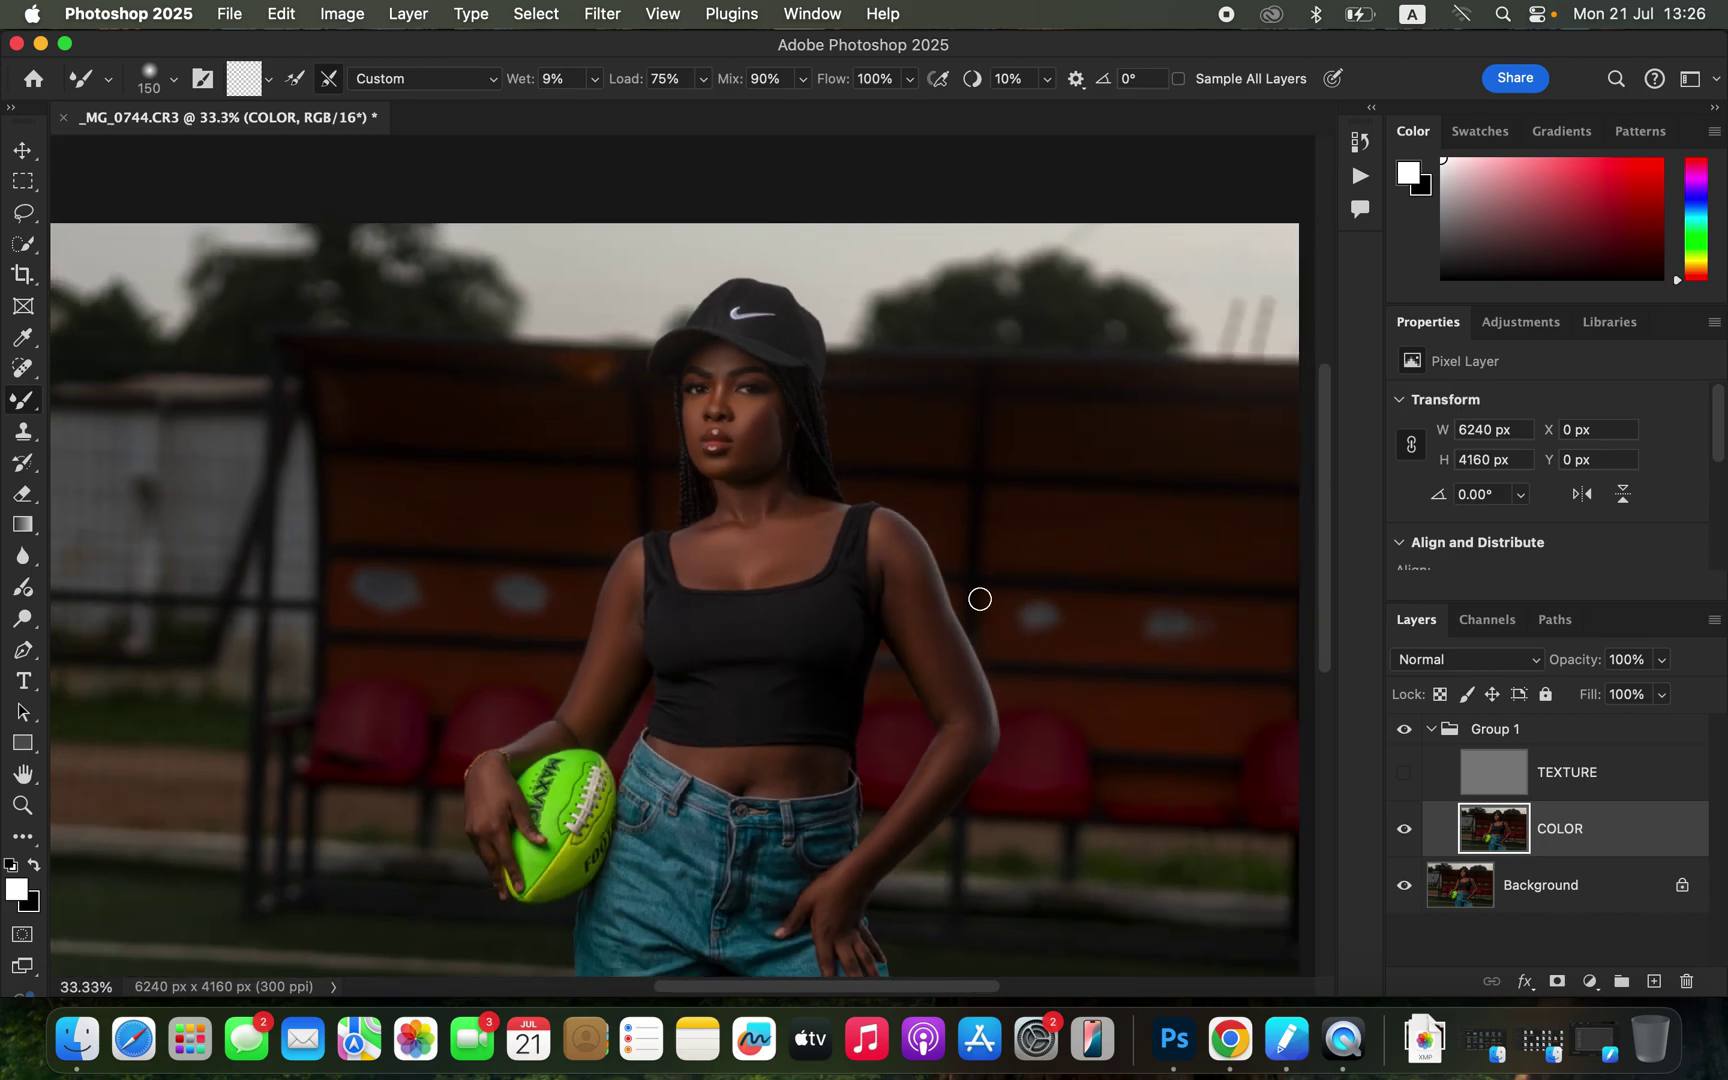
pyautogui.press(']')
pyautogui.press(']')
pyautogui.moveTo(905, 585)
pyautogui.mouseDown()
pyautogui.moveTo(892, 554)
pyautogui.moveTo(910, 625)
pyautogui.moveTo(940, 667)
pyautogui.moveTo(896, 561)
pyautogui.moveTo(960, 698)
pyautogui.moveTo(891, 528)
pyautogui.moveTo(957, 687)
pyautogui.moveTo(891, 567)
pyautogui.moveTo(951, 691)
pyautogui.moveTo(930, 679)
pyautogui.moveTo(972, 717)
pyautogui.moveTo(832, 884)
pyautogui.moveTo(960, 737)
pyautogui.moveTo(947, 708)
pyautogui.moveTo(976, 710)
pyautogui.moveTo(957, 768)
pyautogui.moveTo(843, 878)
pyautogui.moveTo(838, 864)
pyautogui.mouseUp()
pyautogui.press('[')
pyautogui.press('[')
pyautogui.press('[')
pyautogui.moveTo(615, 645)
pyautogui.mouseDown()
pyautogui.moveTo(629, 578)
pyautogui.moveTo(622, 673)
pyautogui.mouseUp()
pyautogui.click(488, 803)
pyautogui.moveTo(488, 803)
pyautogui.mouseDown()
pyautogui.moveTo(489, 771)
pyautogui.moveTo(490, 787)
pyautogui.mouseUp()
# Step: Reduce the Mixer Brush to 80 px and blend the skin of the hand on the hip and the fingers on the ball
pyautogui.moveTo(904, 789); pyautogui.dragTo(905, 640)
pyautogui.press('[')
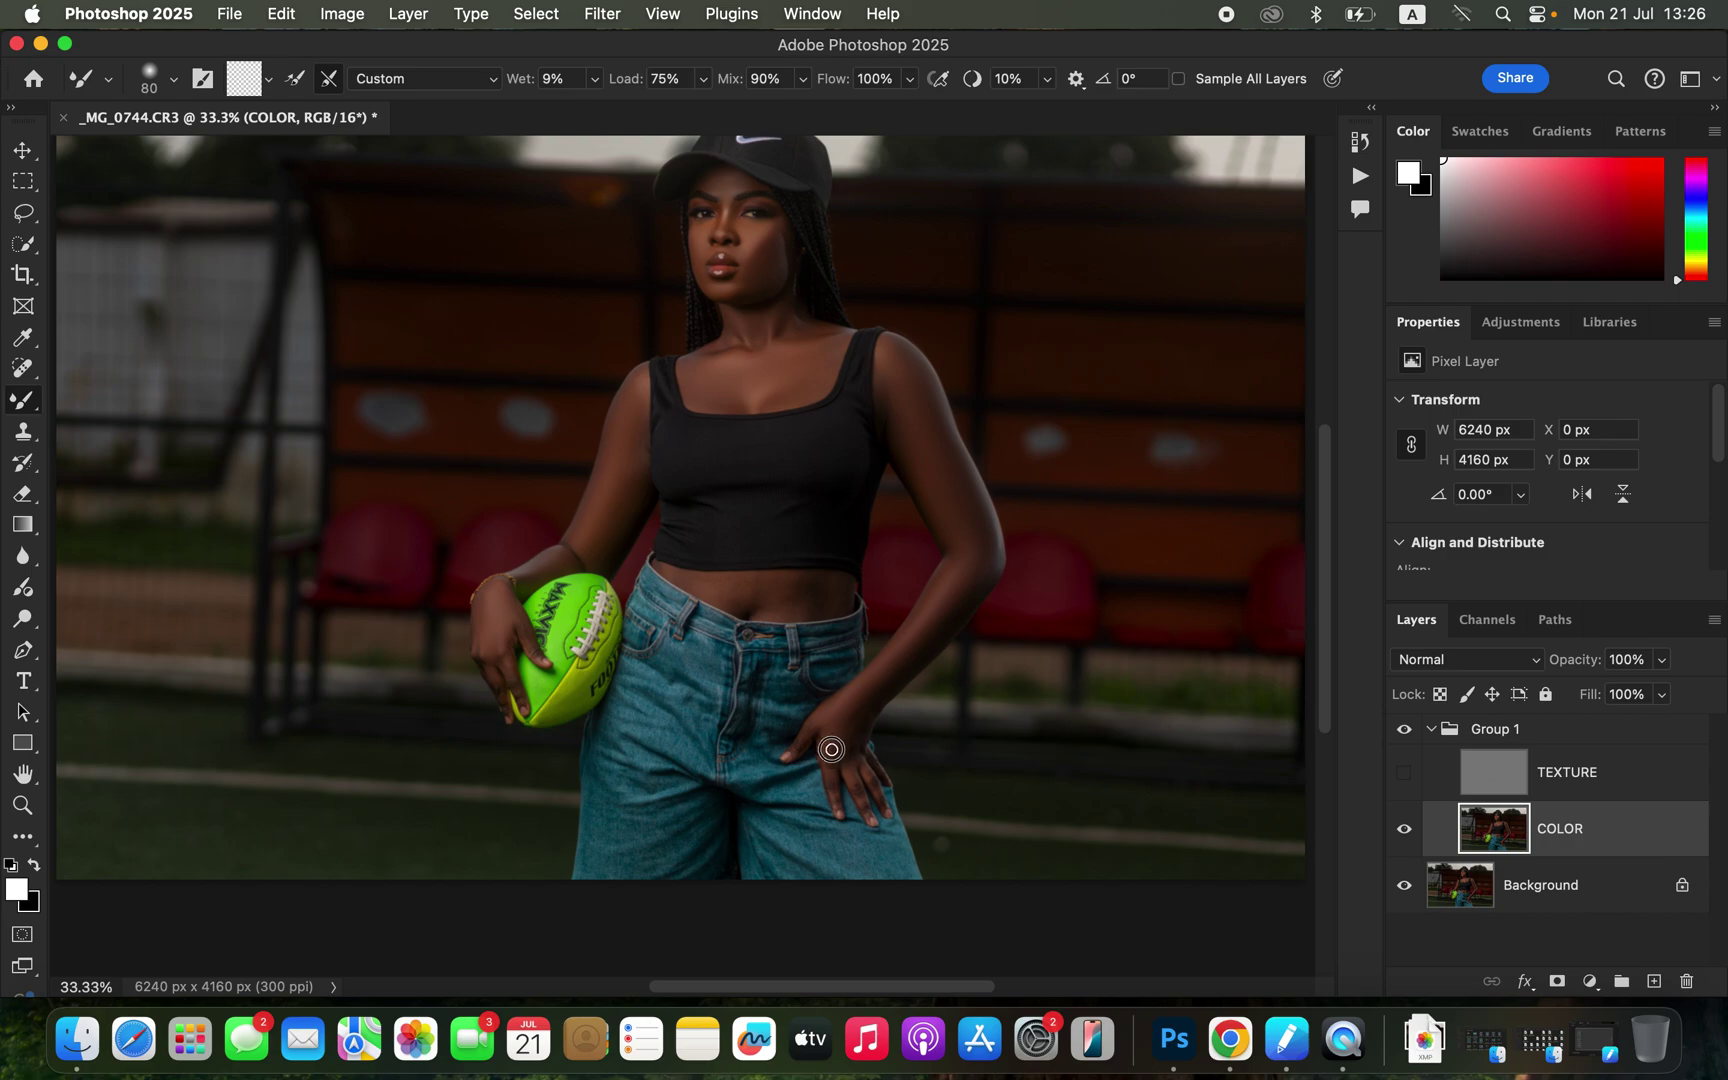
pyautogui.moveTo(836, 772); pyautogui.dragTo(838, 795)
pyautogui.moveTo(506, 649); pyautogui.dragTo(500, 692)
# Step: Enlarge the Mixer Brush to 125 px and smooth the midriff and the forearm of the hip-side arm
pyautogui.press(']')
pyautogui.press(']')
pyautogui.press(']')
pyautogui.moveTo(721, 586)
pyautogui.mouseDown()
pyautogui.moveTo(682, 579)
pyautogui.moveTo(776, 586)
pyautogui.moveTo(792, 606)
pyautogui.moveTo(802, 579)
pyautogui.moveTo(820, 600)
pyautogui.moveTo(842, 579)
pyautogui.moveTo(842, 595)
pyautogui.moveTo(774, 581)
pyautogui.moveTo(795, 578)
pyautogui.moveTo(794, 608)
pyautogui.moveTo(820, 580)
pyautogui.moveTo(823, 596)
pyautogui.moveTo(733, 575)
pyautogui.mouseUp()
pyautogui.moveTo(990, 523)
pyautogui.mouseDown()
pyautogui.moveTo(886, 403)
pyautogui.moveTo(900, 358)
pyautogui.moveTo(980, 510)
pyautogui.moveTo(947, 606)
pyautogui.moveTo(839, 719)
pyautogui.moveTo(873, 746)
pyautogui.mouseUp()
# Step: Show the TEXTURE layer again and toggle Group 1's visibility to compare the skin before and after
pyautogui.click(1406, 776)
pyautogui.click(1405, 740)
pyautogui.click(1405, 738)
# Step: Set up the Clone Stamp on the TEXTURE layer with a Soft Round tip and sampling limited to Current Layer
pyautogui.click(1597, 787)
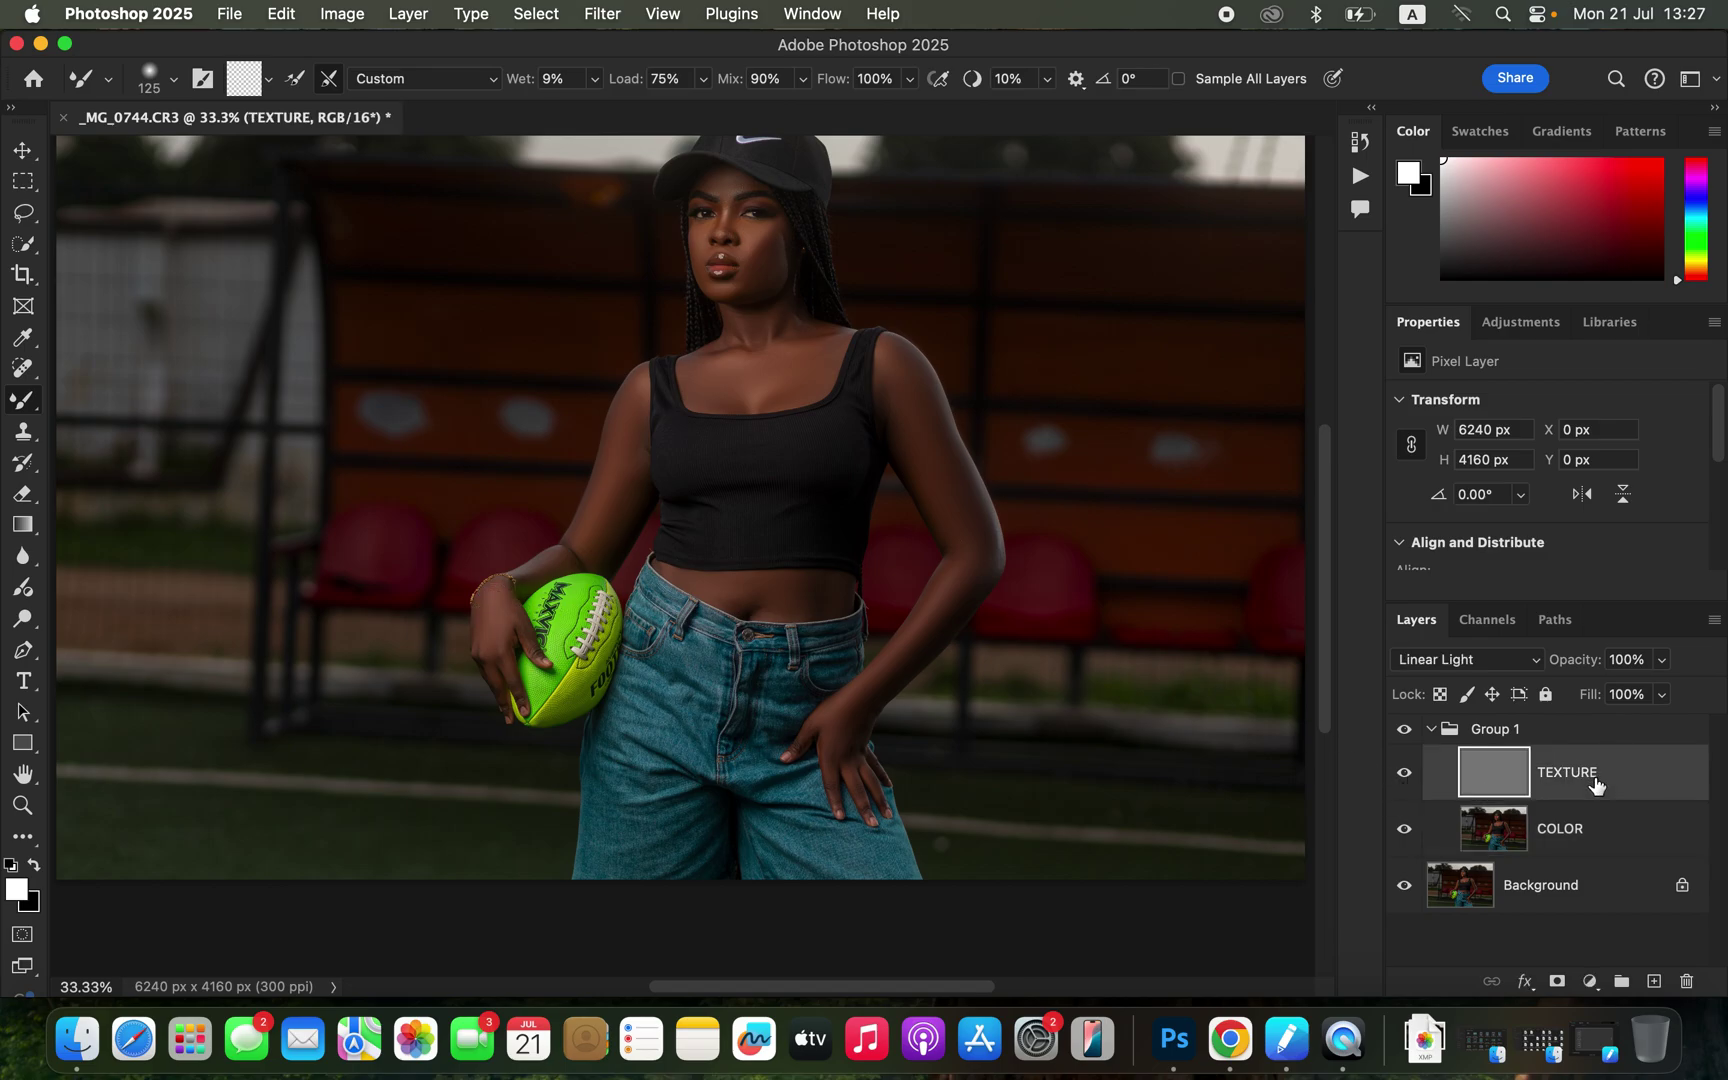
pyautogui.click(23, 432)
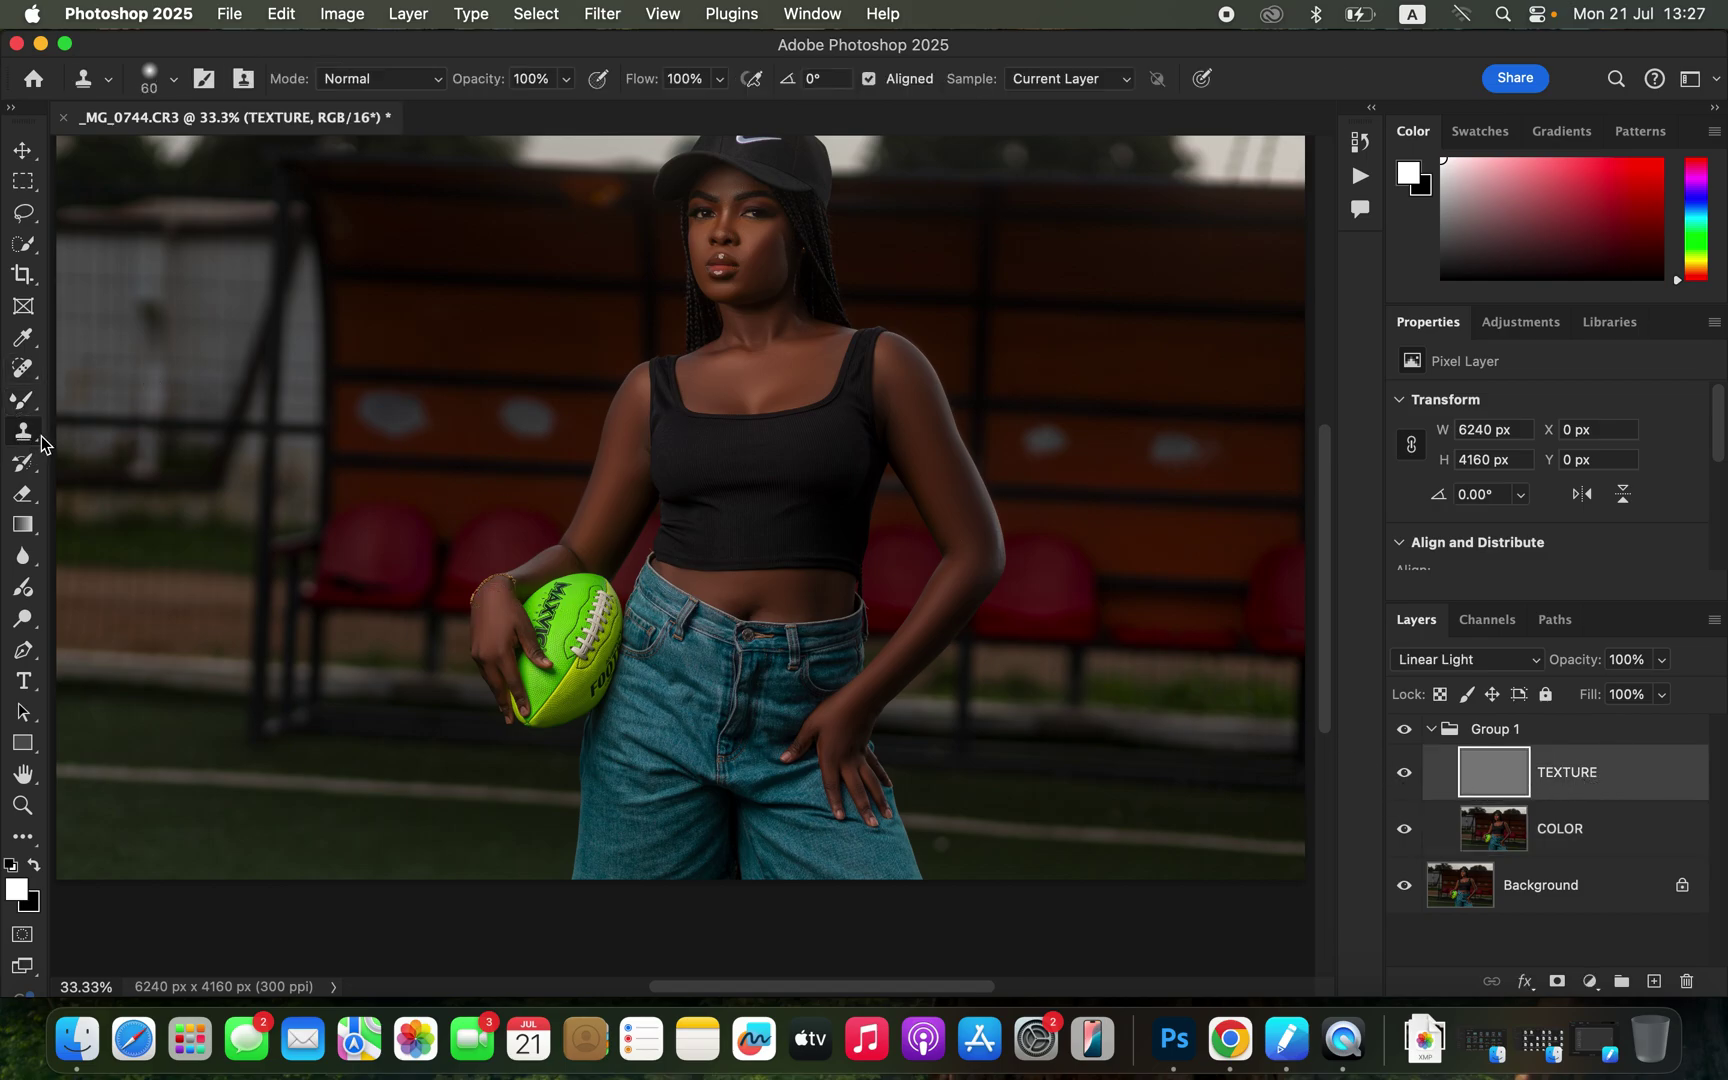
pyautogui.click(176, 82)
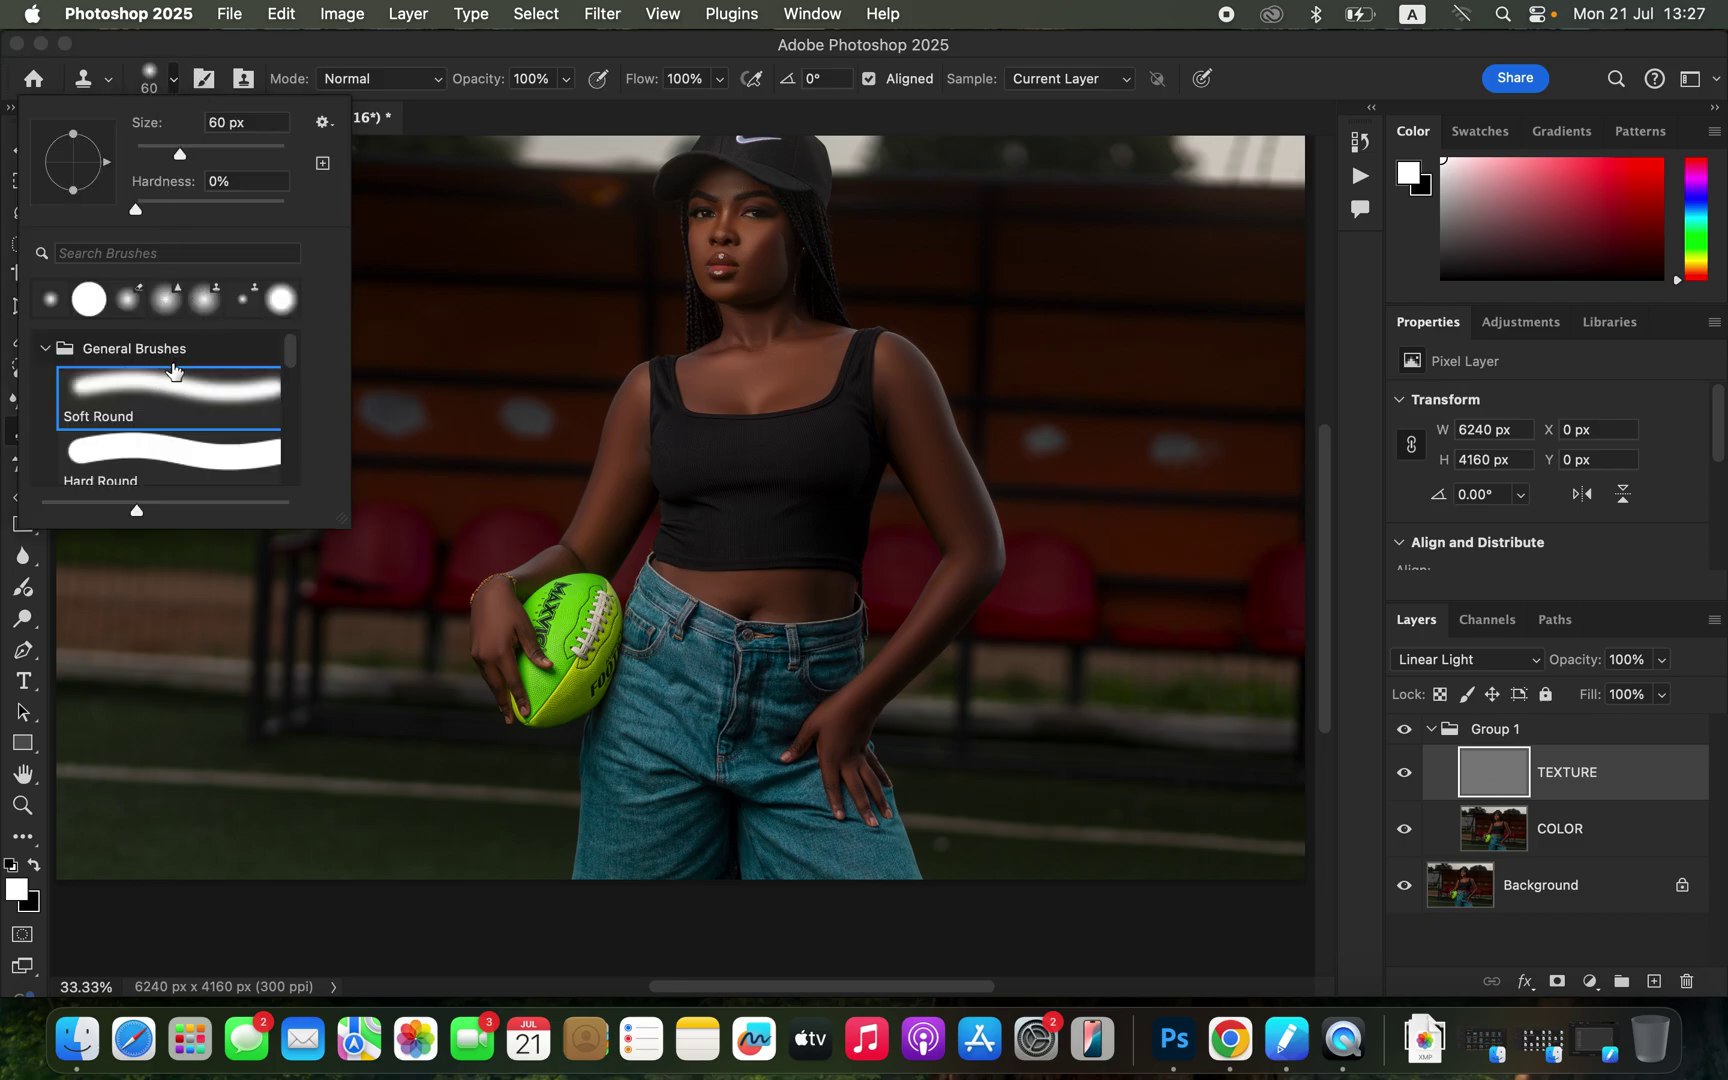
pyautogui.click(380, 57)
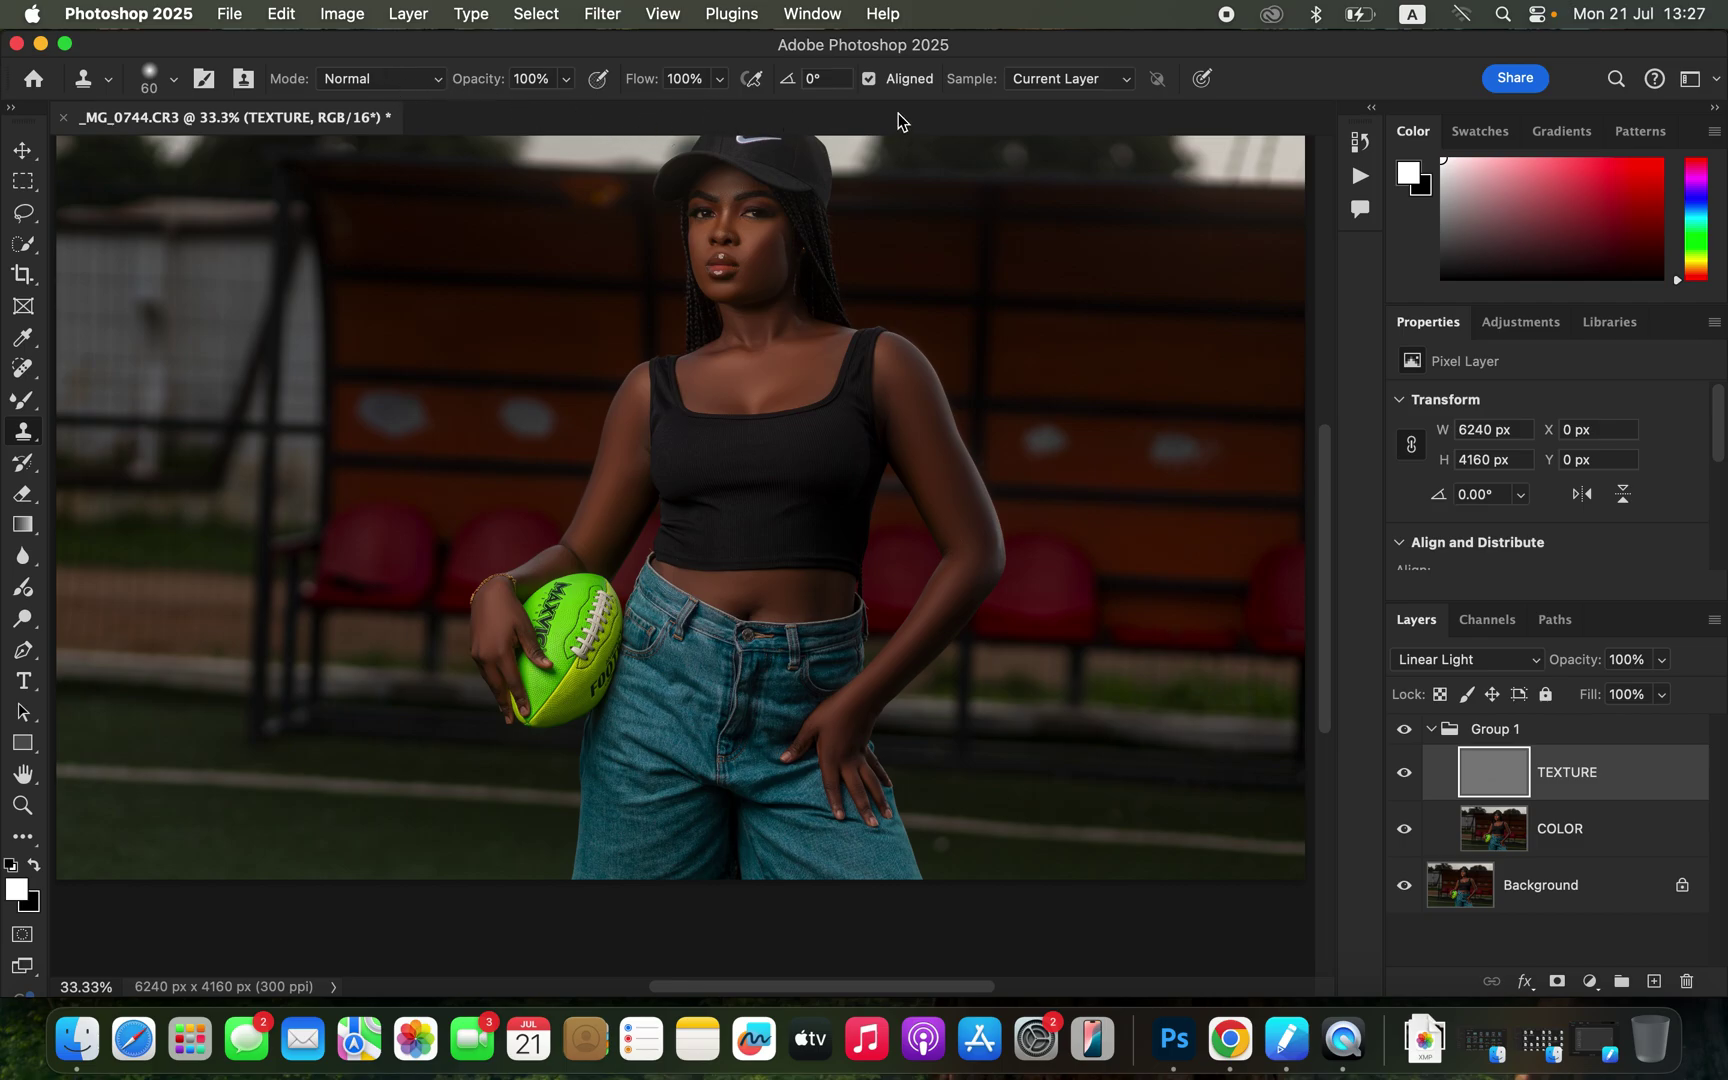
pyautogui.click(1058, 80)
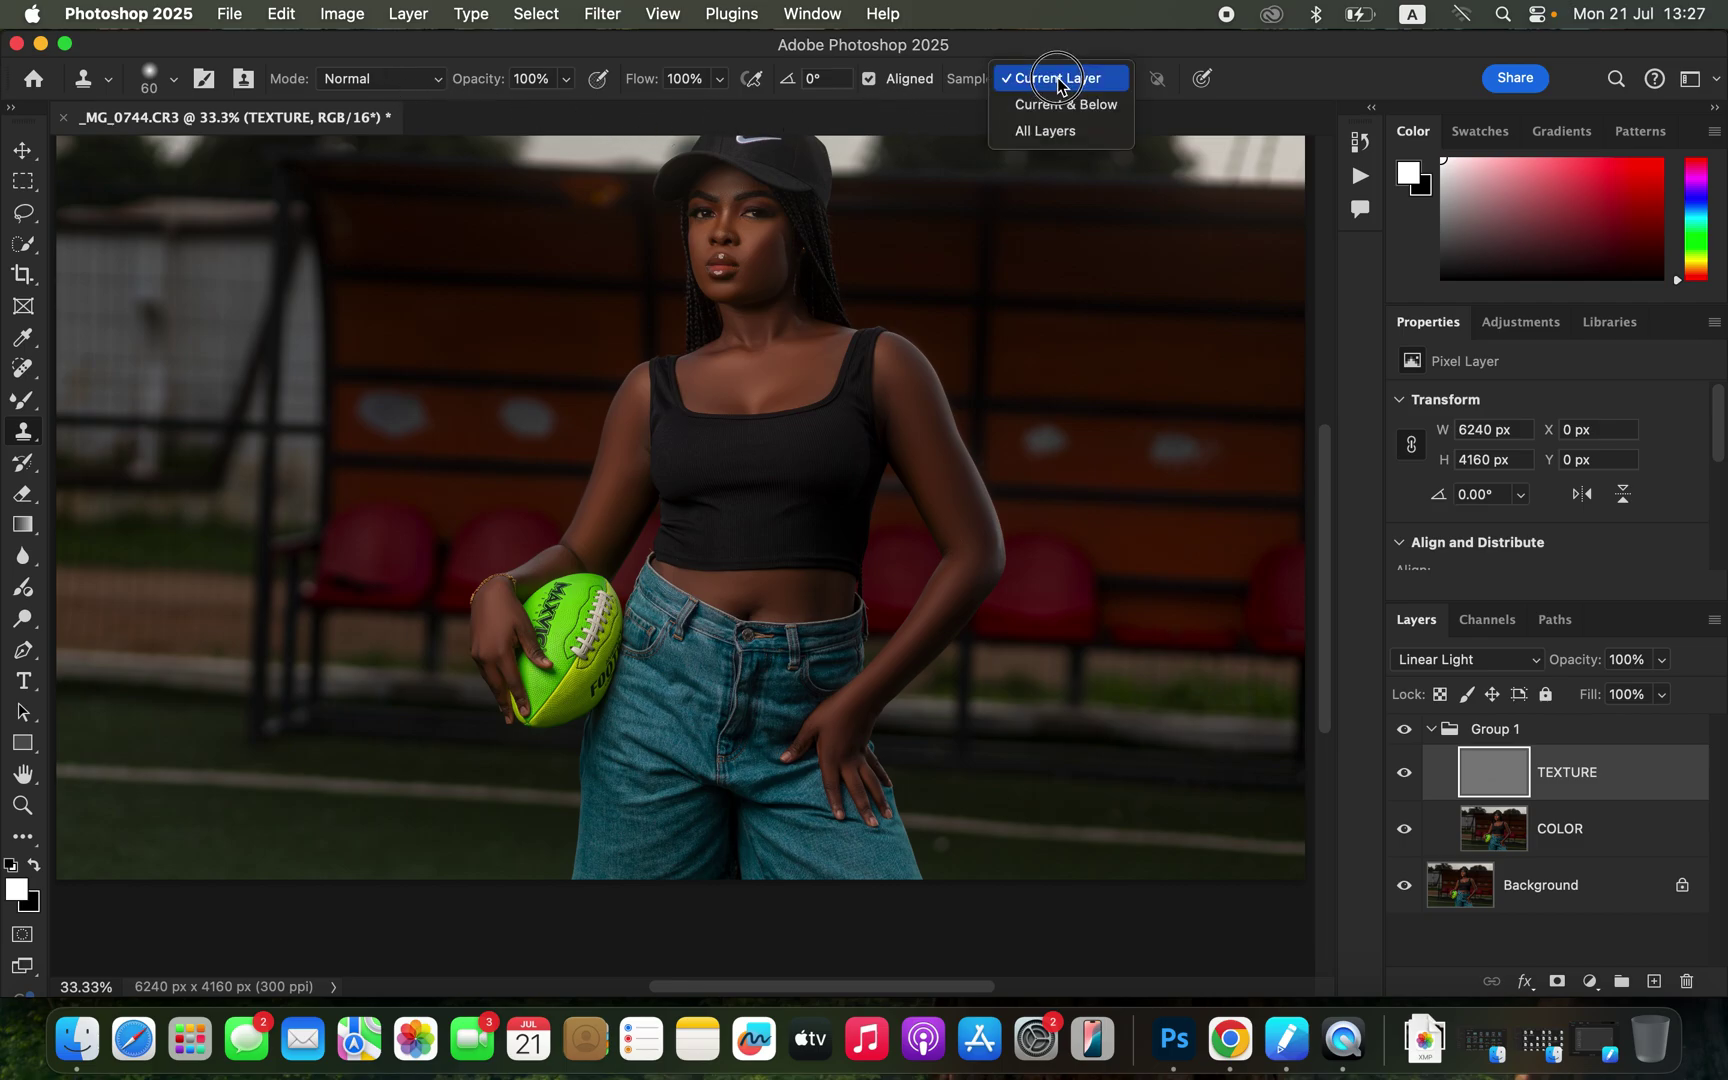
pyautogui.click(1062, 78)
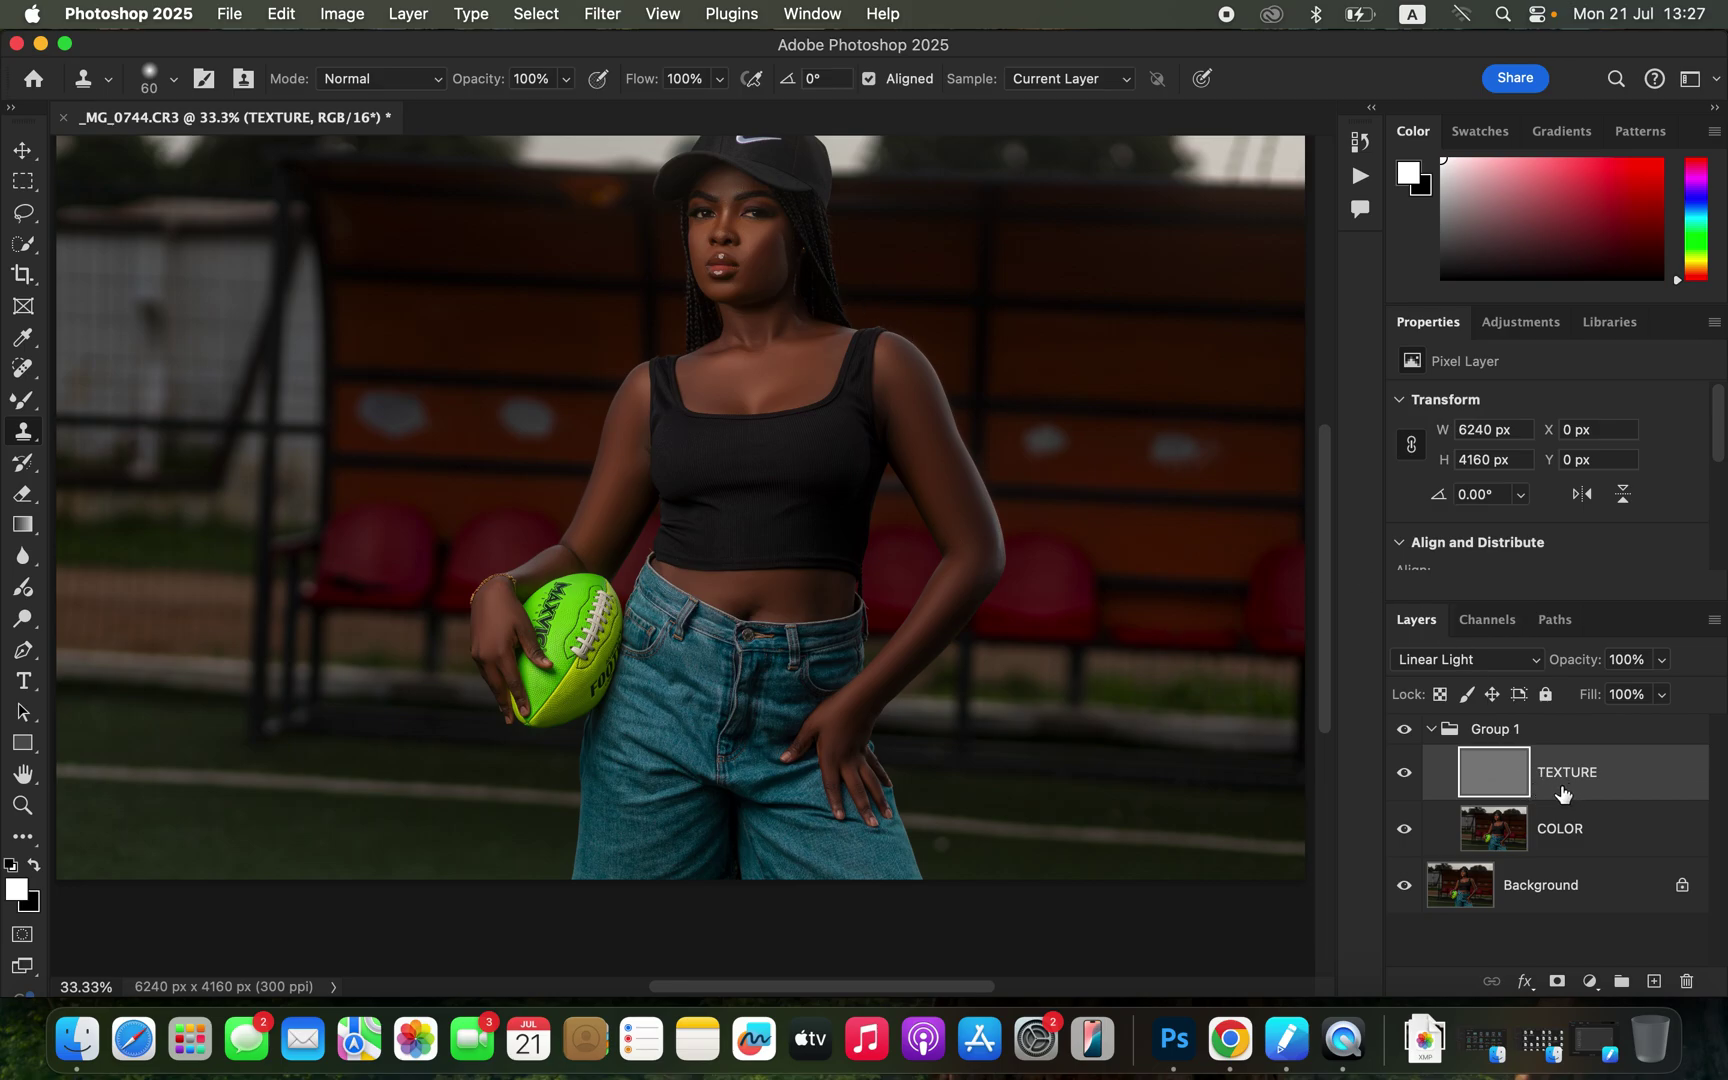
# Step: Reduce the Clone Stamp to 25 px and clone clean skin texture over the bumps on the cheek beside the nose
pyautogui.press('super+equal')
pyautogui.press('super+equal')
pyautogui.press('super+equal')
pyautogui.press('super+equal')
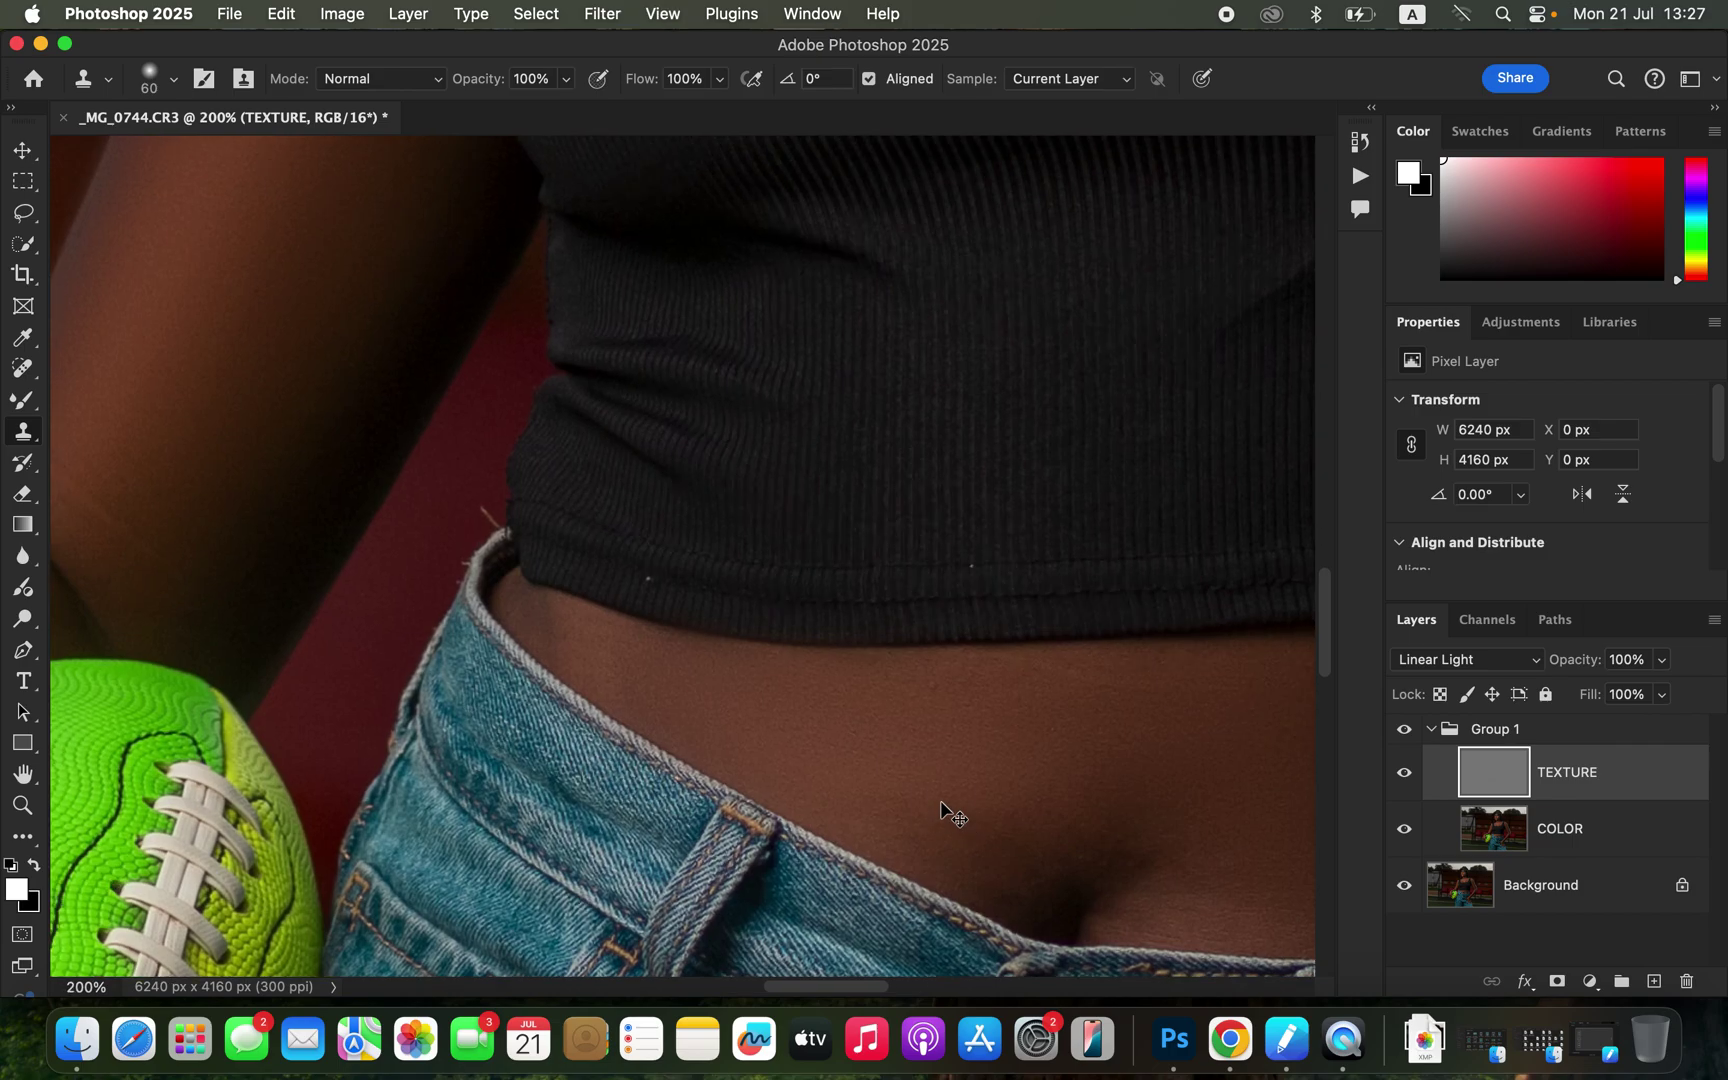
pyautogui.scroll(15, 921, 306)
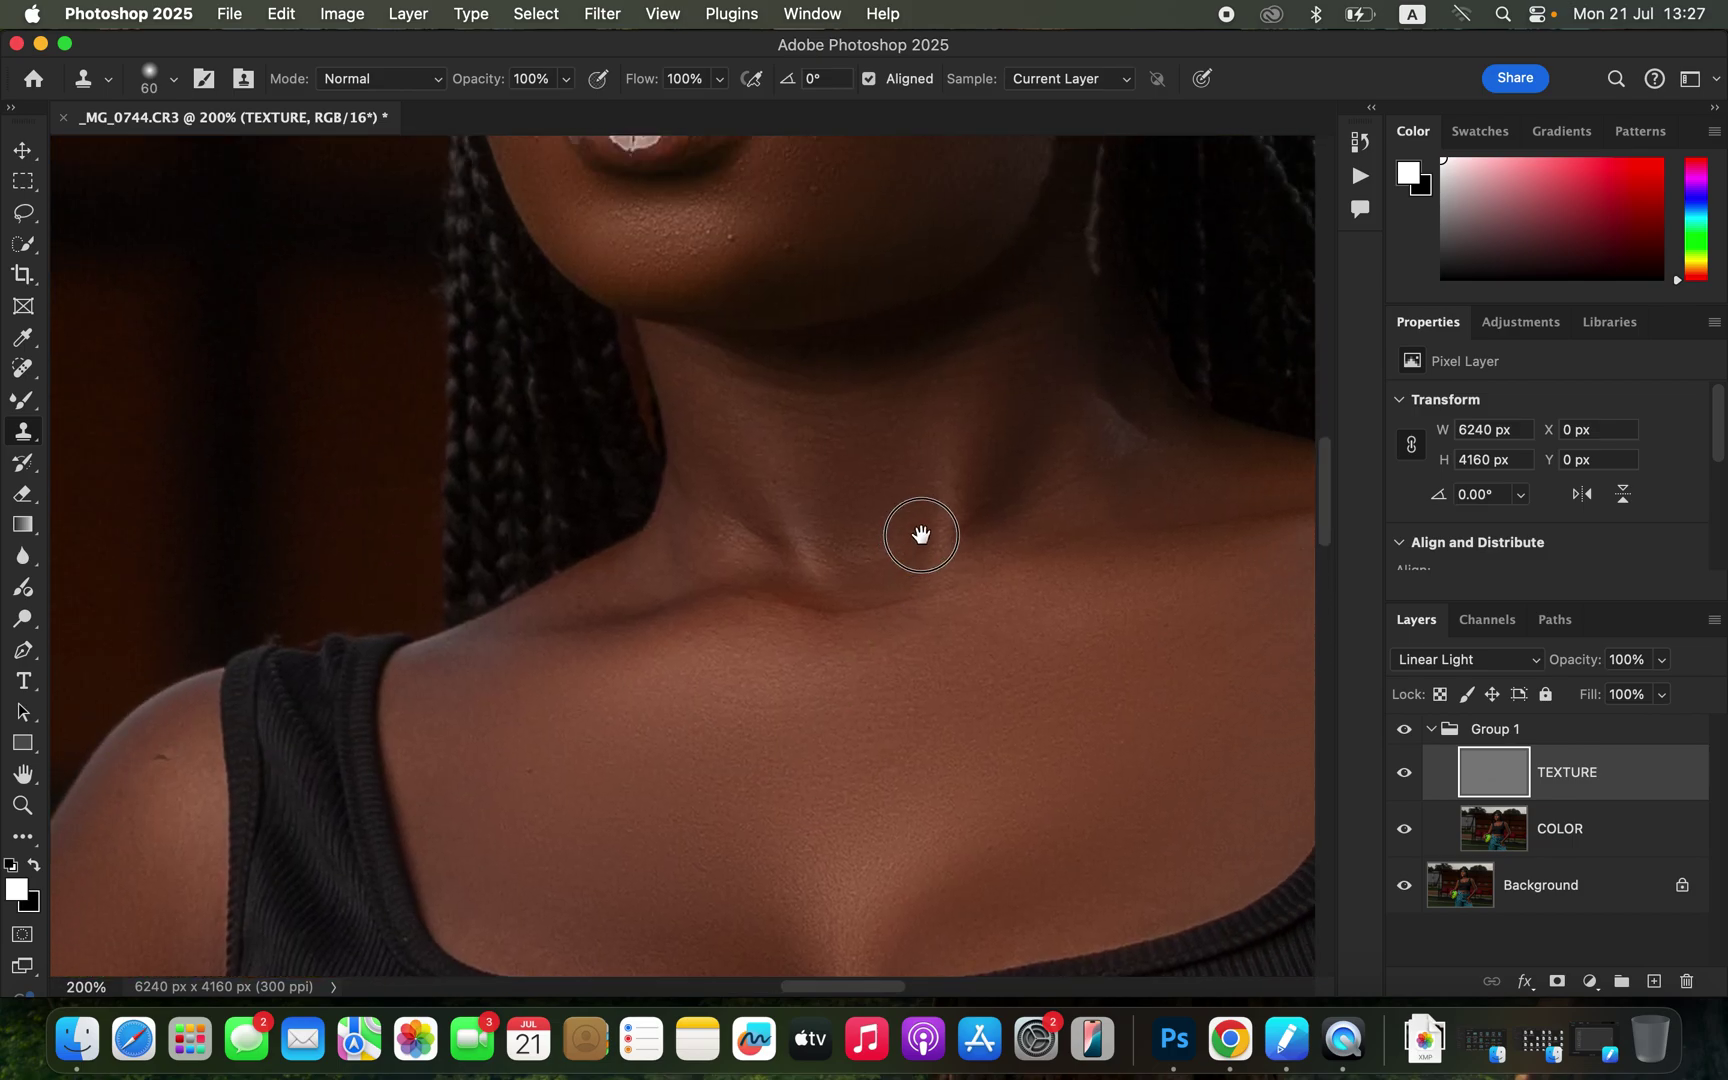
pyautogui.scroll(2, 953, 671)
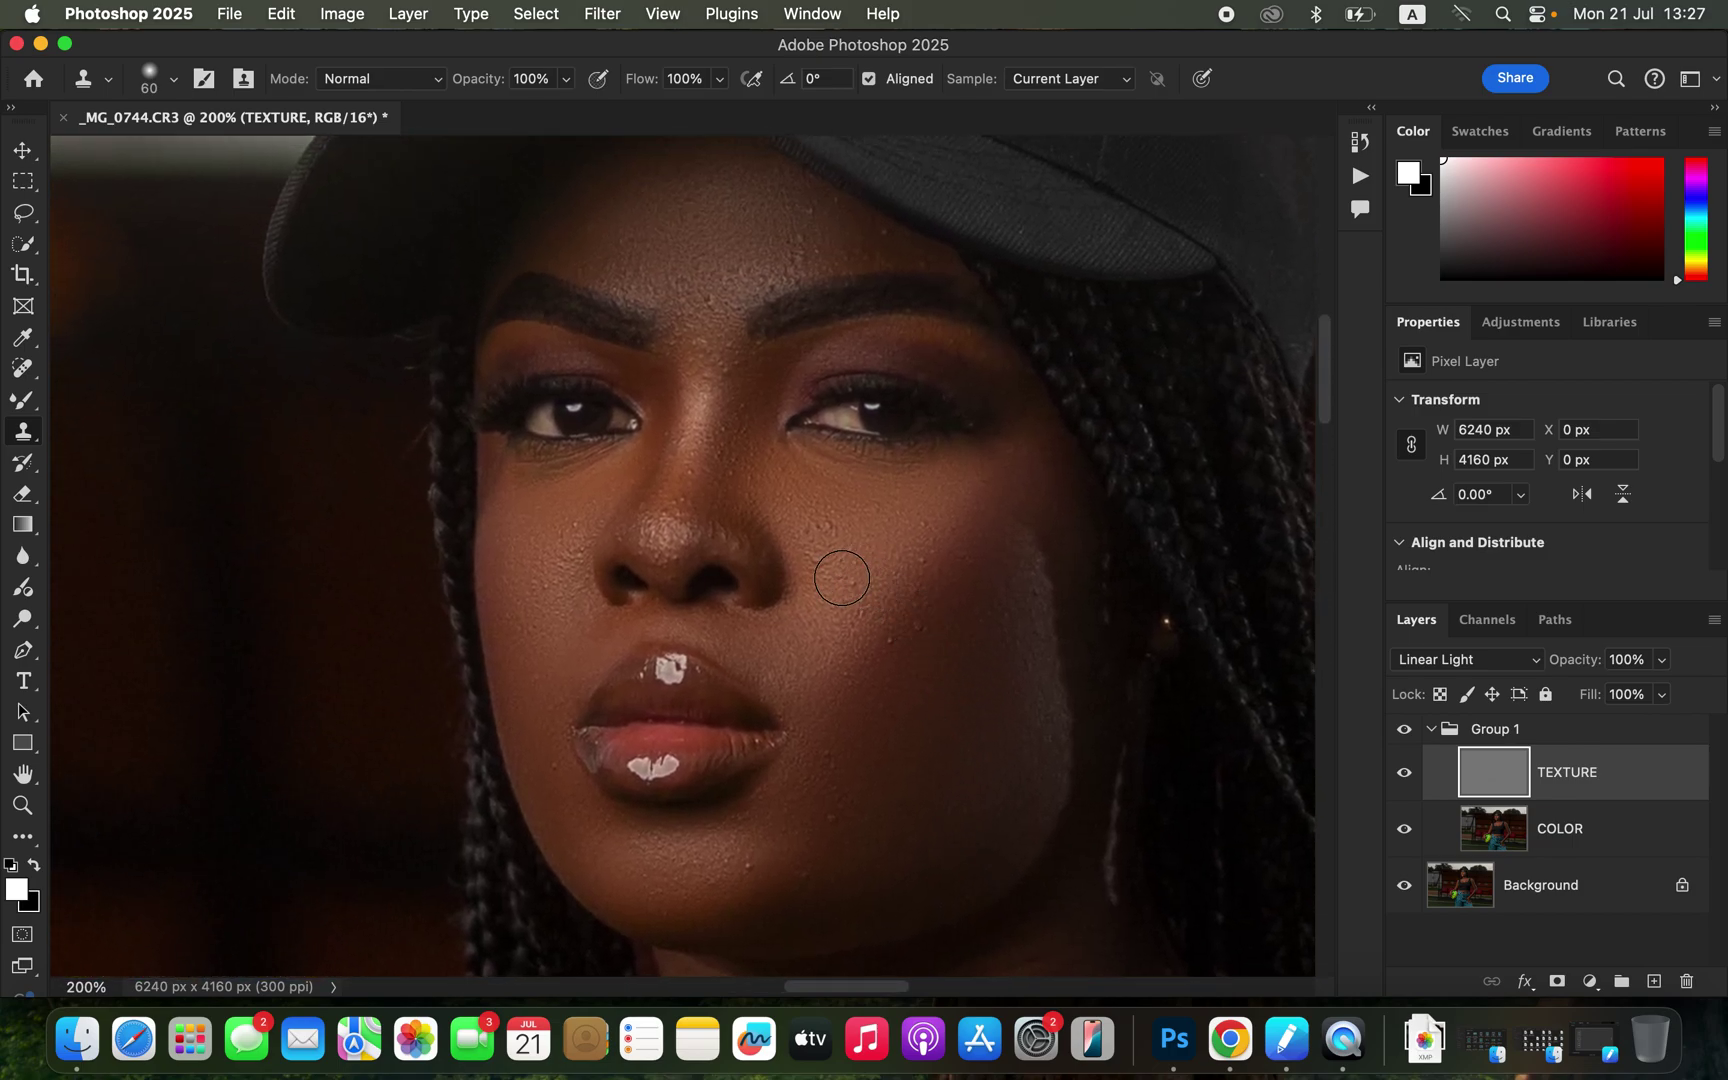
pyautogui.press('[')
pyautogui.press('[')
pyautogui.press('[')
pyautogui.keyDown('alt'); pyautogui.click(845, 837); pyautogui.keyUp('alt')
pyautogui.keyDown('alt'); pyautogui.click(817, 553); pyautogui.keyUp('alt')
pyautogui.moveTo(802, 584); pyautogui.dragTo(846, 598)
# Step: Clone clean skin texture over the rough spots on the nose and the cheek beside the mouth
pyautogui.keyDown('alt'); pyautogui.click(682, 533); pyautogui.keyUp('alt')
pyautogui.moveTo(686, 540); pyautogui.dragTo(663, 558)
pyautogui.keyDown('alt'); pyautogui.click(741, 459); pyautogui.keyUp('alt')
pyautogui.moveTo(725, 500)
pyautogui.mouseDown()
pyautogui.moveTo(706, 532)
pyautogui.moveTo(733, 517)
pyautogui.moveTo(733, 540)
pyautogui.mouseUp()
pyautogui.keyDown('alt'); pyautogui.click(843, 242); pyautogui.keyUp('alt')
pyautogui.keyDown('alt'); pyautogui.click(575, 813); pyautogui.keyUp('alt')
pyautogui.moveTo(561, 768); pyautogui.dragTo(533, 704)
# Step: Collapse Group 1 and toggle its visibility to compare the whole portrait before and after retouching
pyautogui.press('super+minus')
pyautogui.press('super+minus')
pyautogui.press('super+minus')
pyautogui.press('super+minus')
pyautogui.press('super+minus')
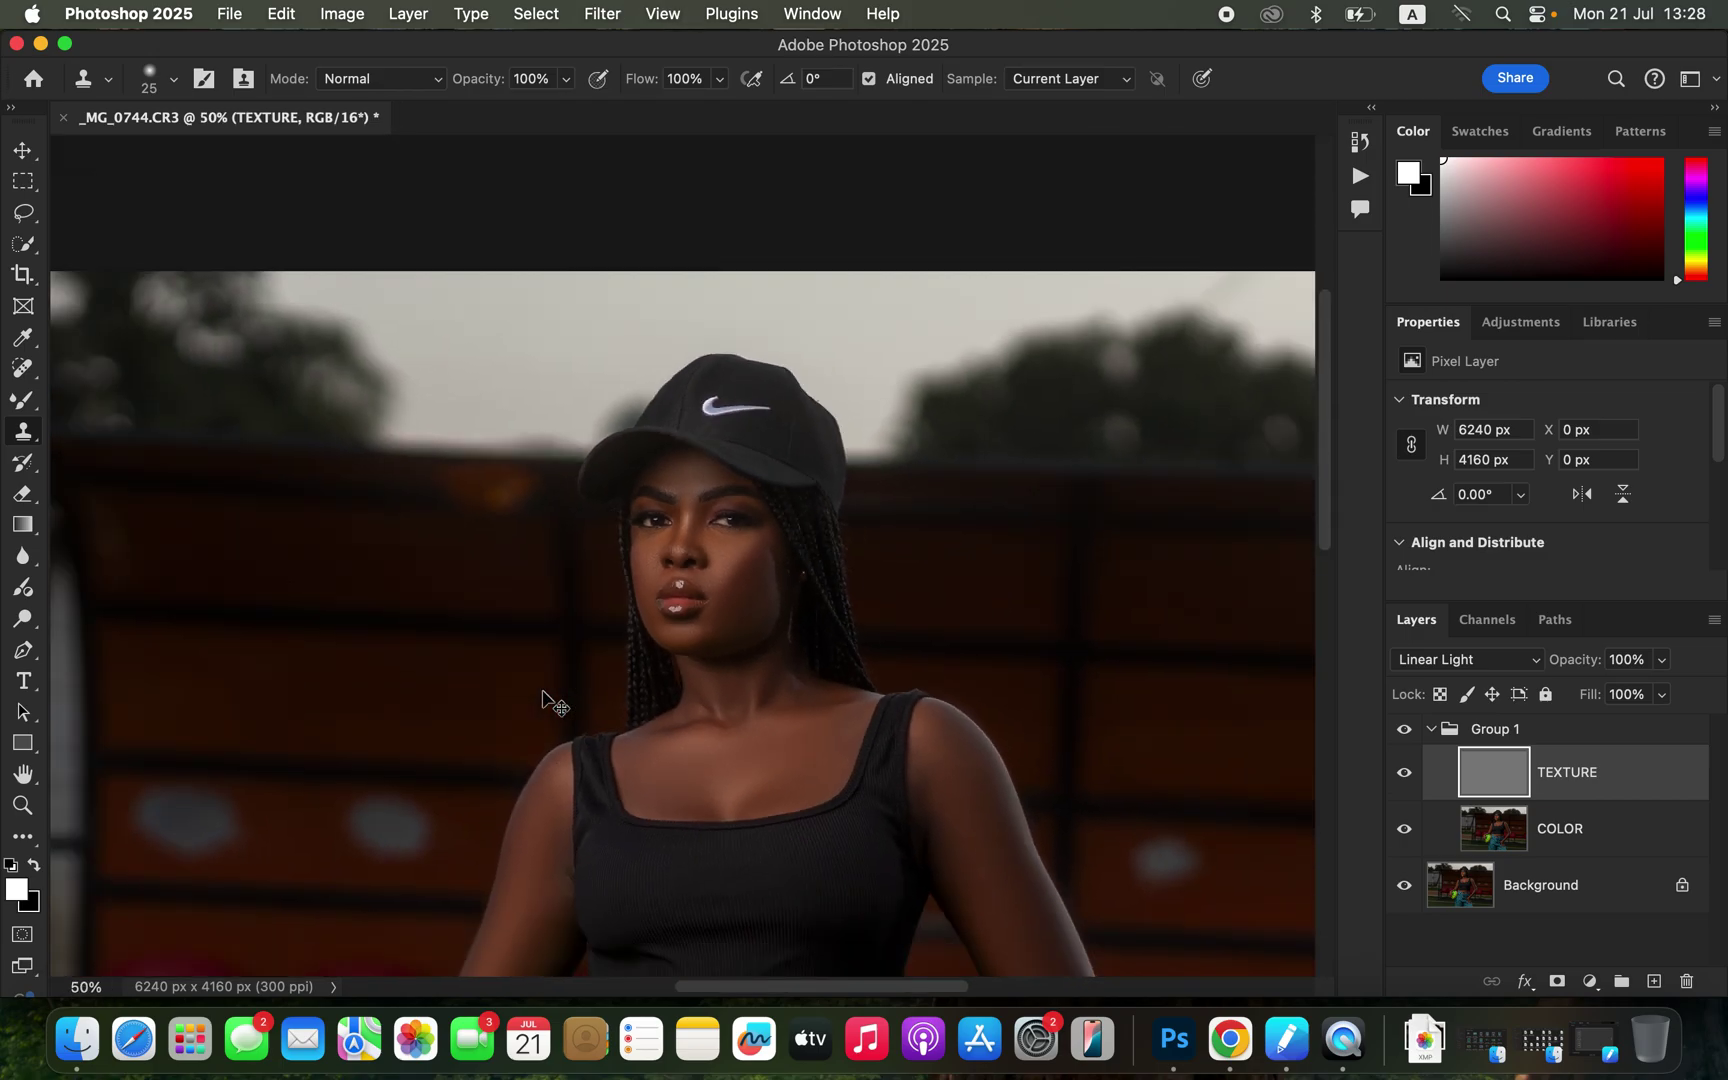
pyautogui.press('super+minus')
pyautogui.press('super+plus')
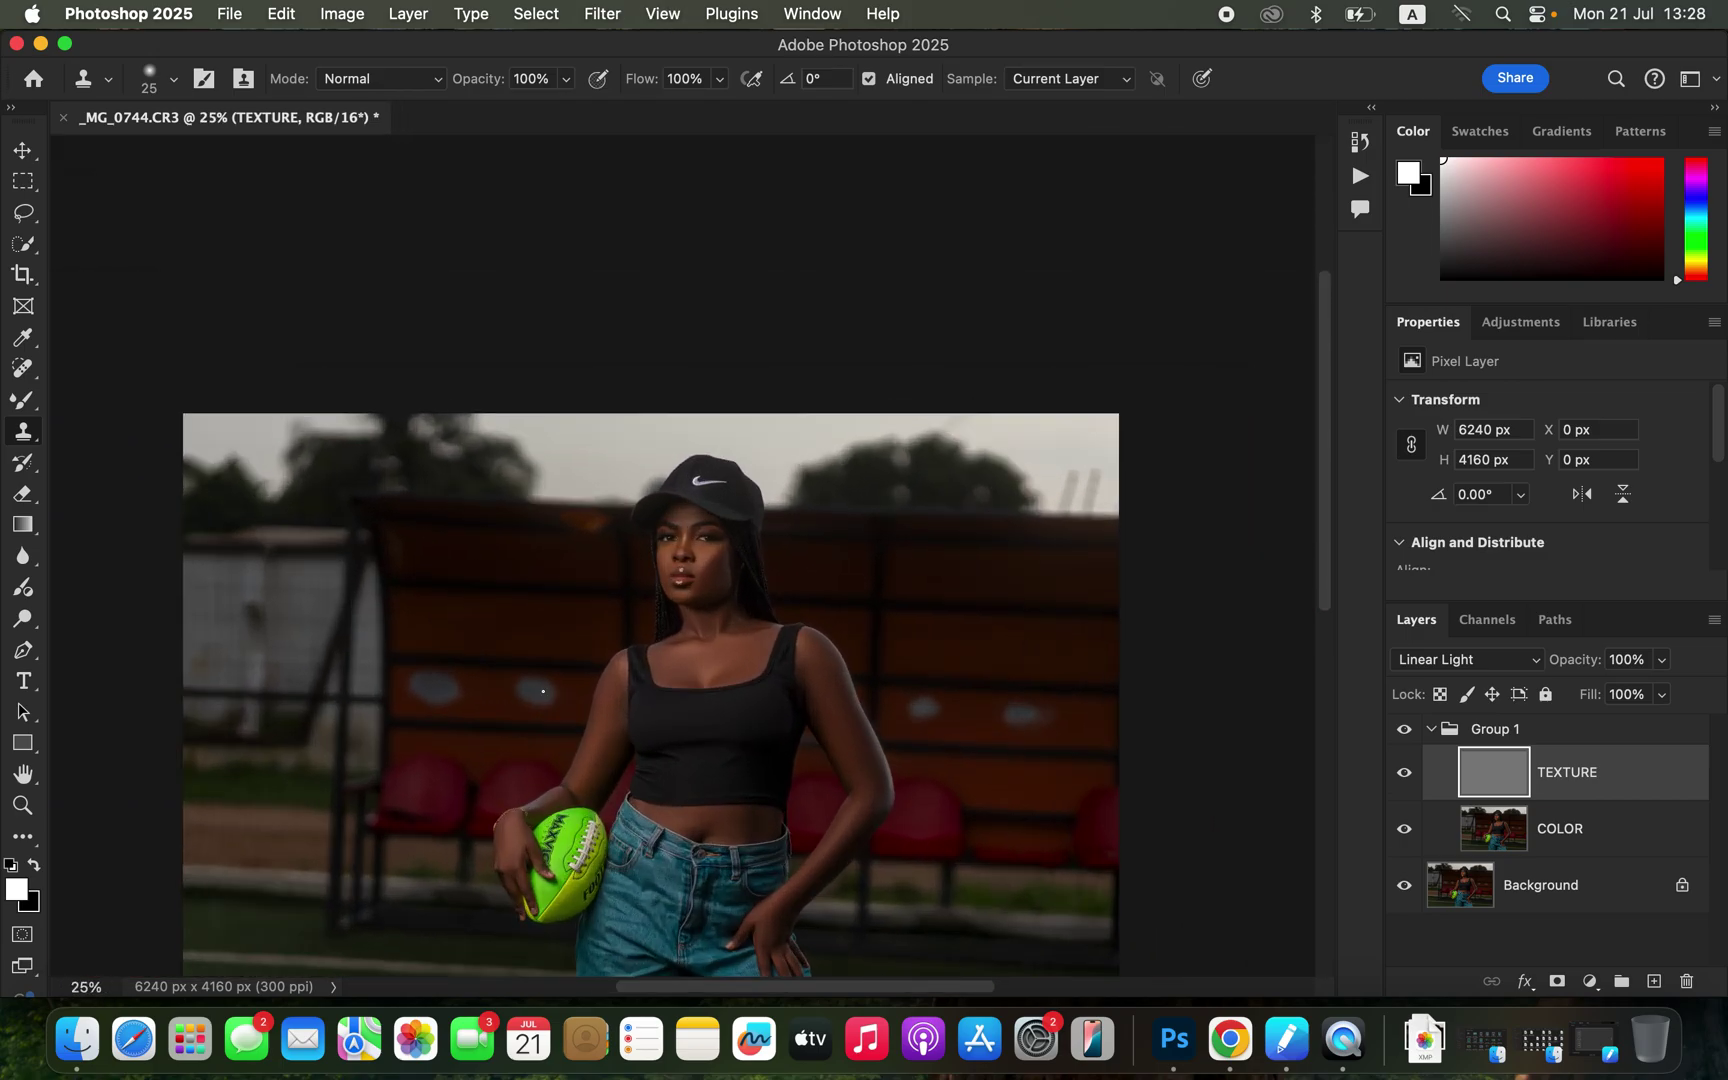
pyautogui.scroll(-3, 796, 612)
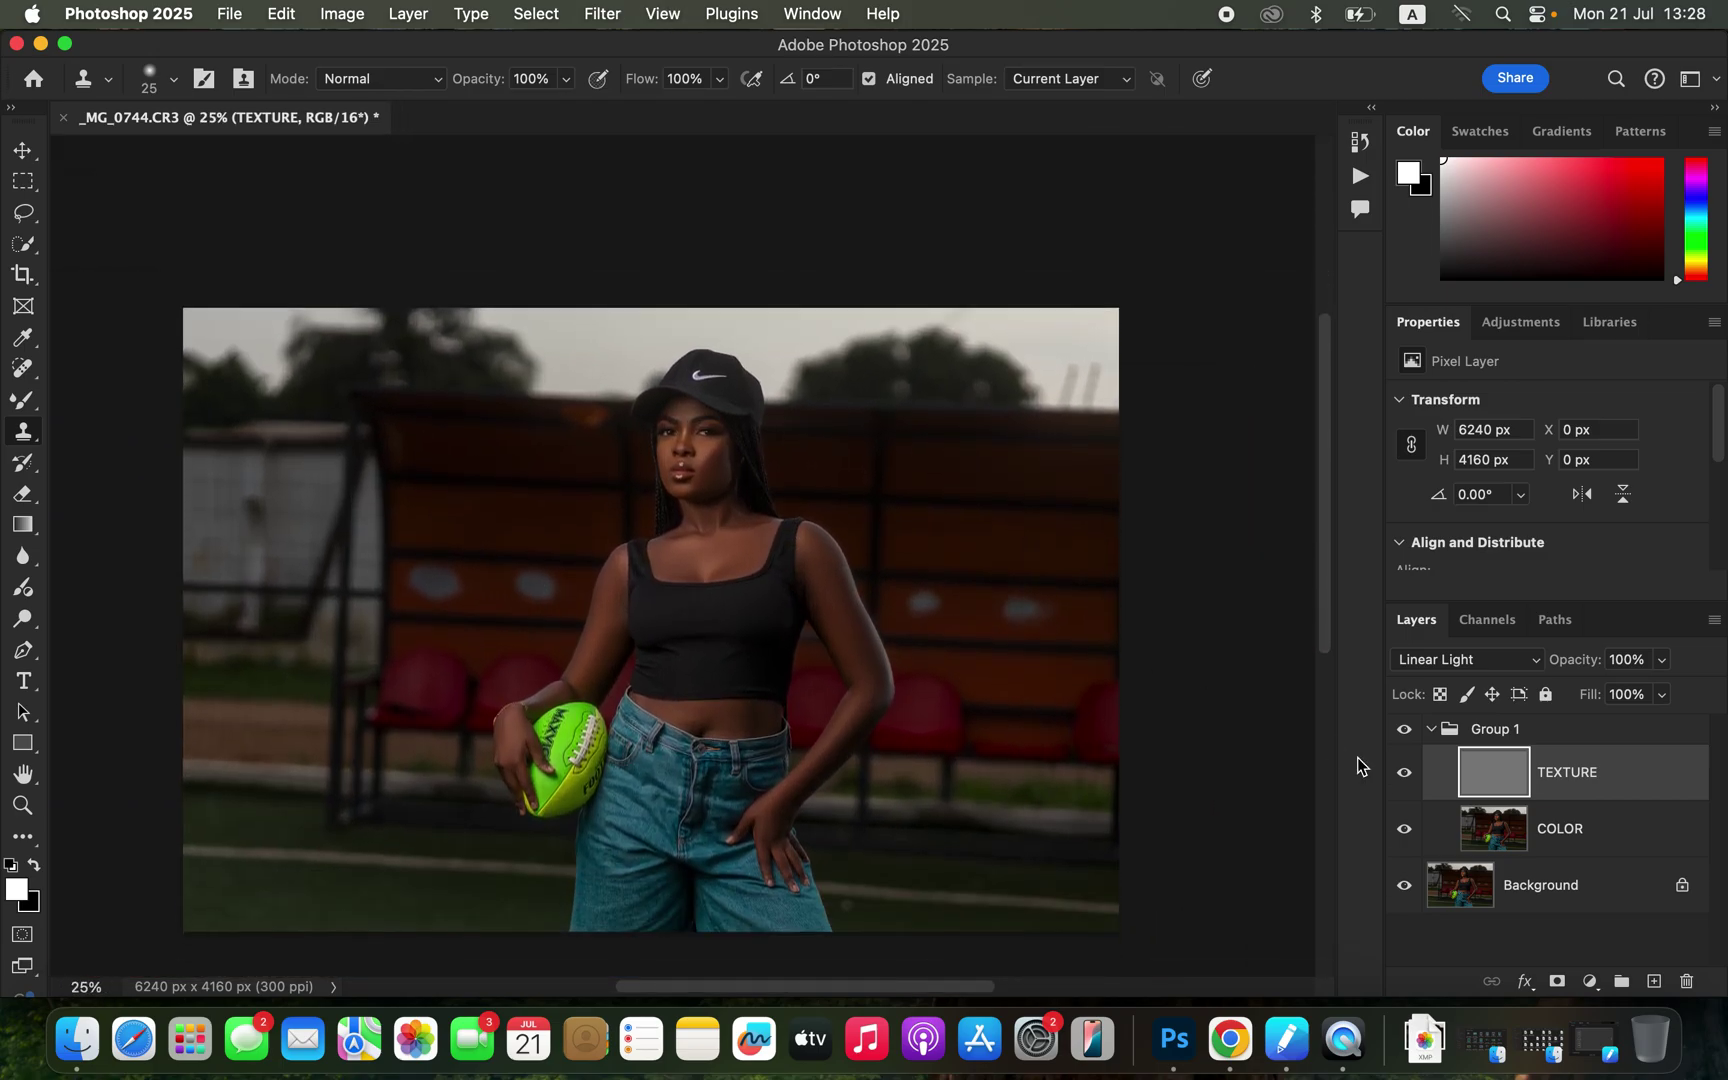
pyautogui.click(1431, 736)
pyautogui.click(1403, 738)
pyautogui.click(1403, 738)
pyautogui.click(1403, 738)
pyautogui.click(1403, 738)
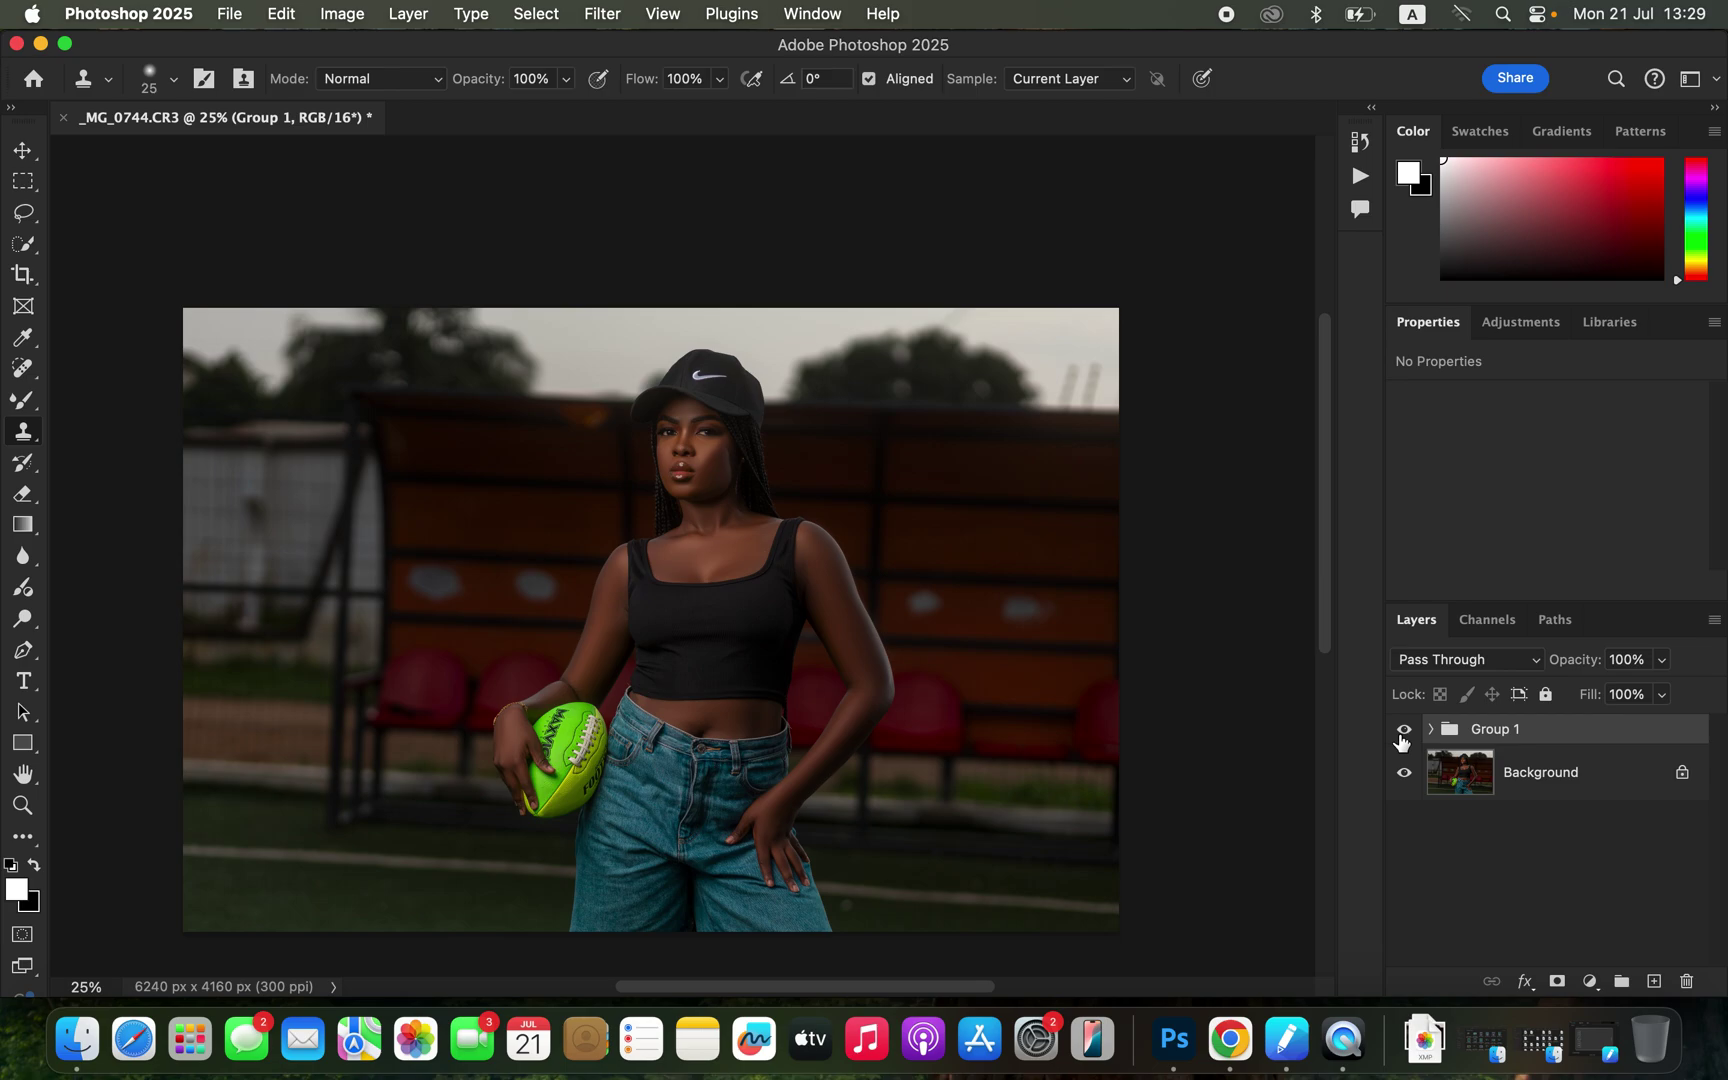
# Step: Stamp all visible layers into a new merged layer on top and select the subject
pyautogui.press('super+equal')
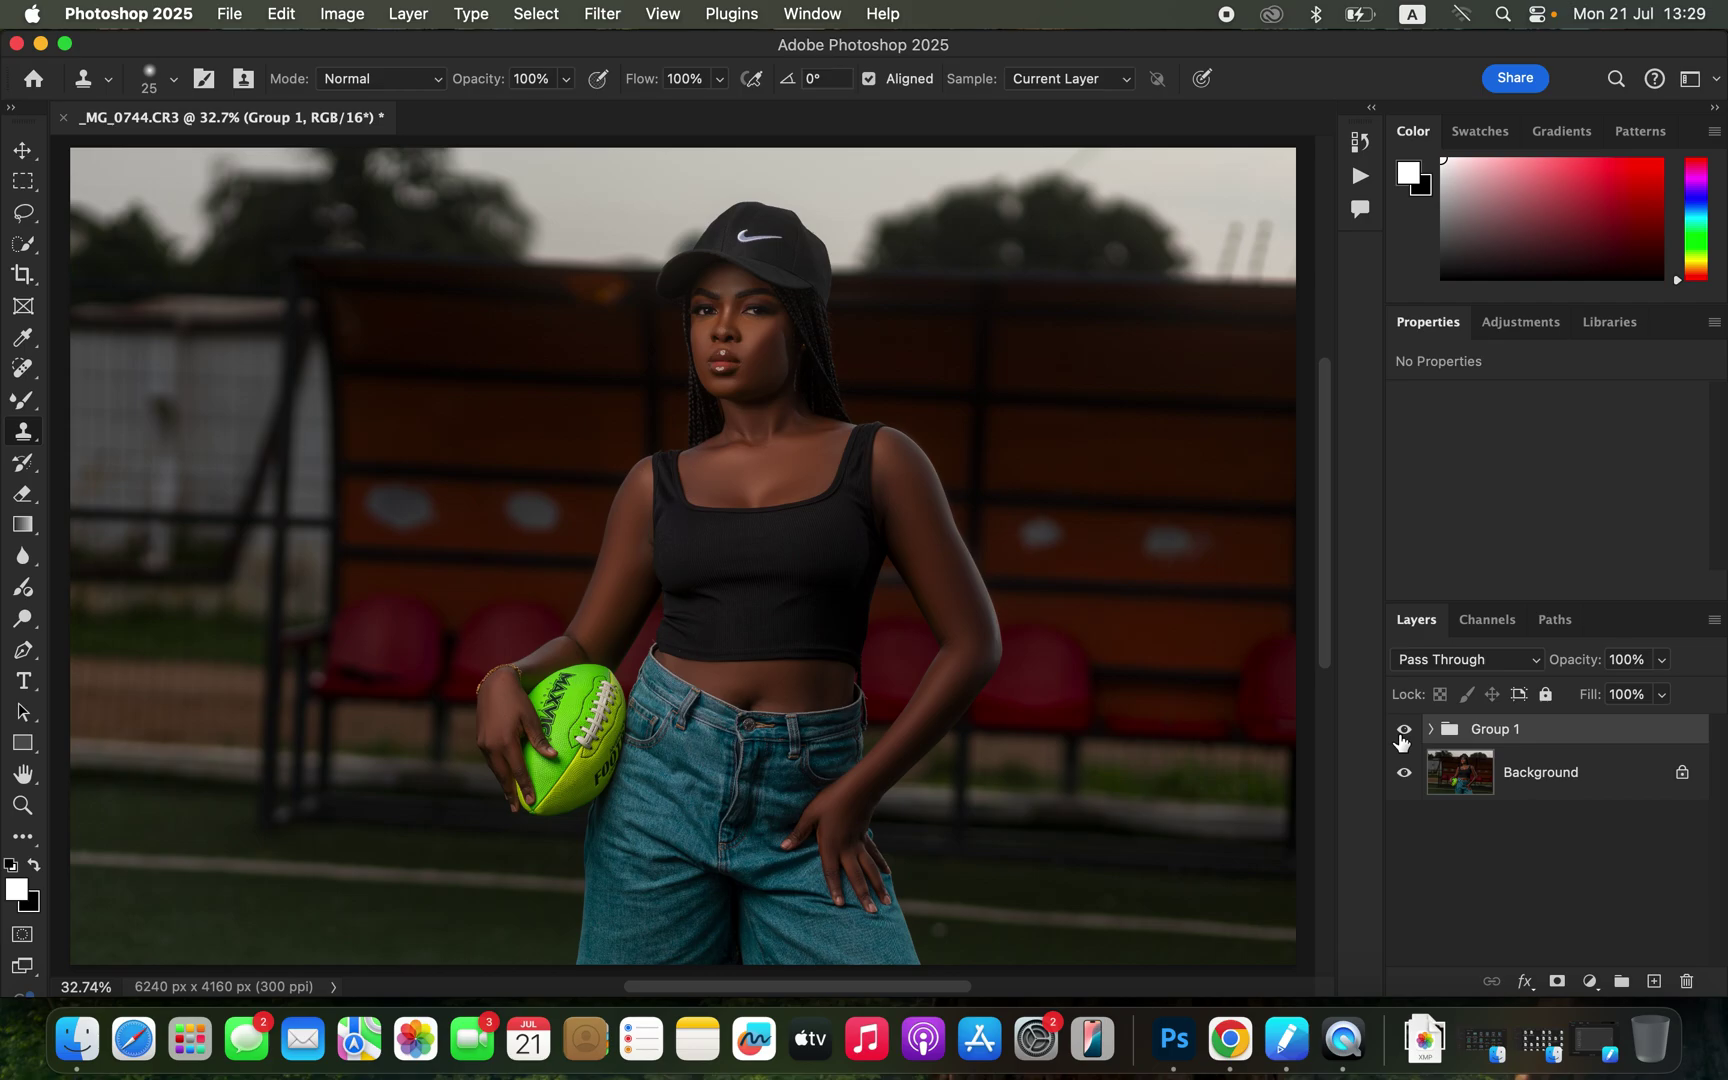
pyautogui.press('super+alt+shift+e')
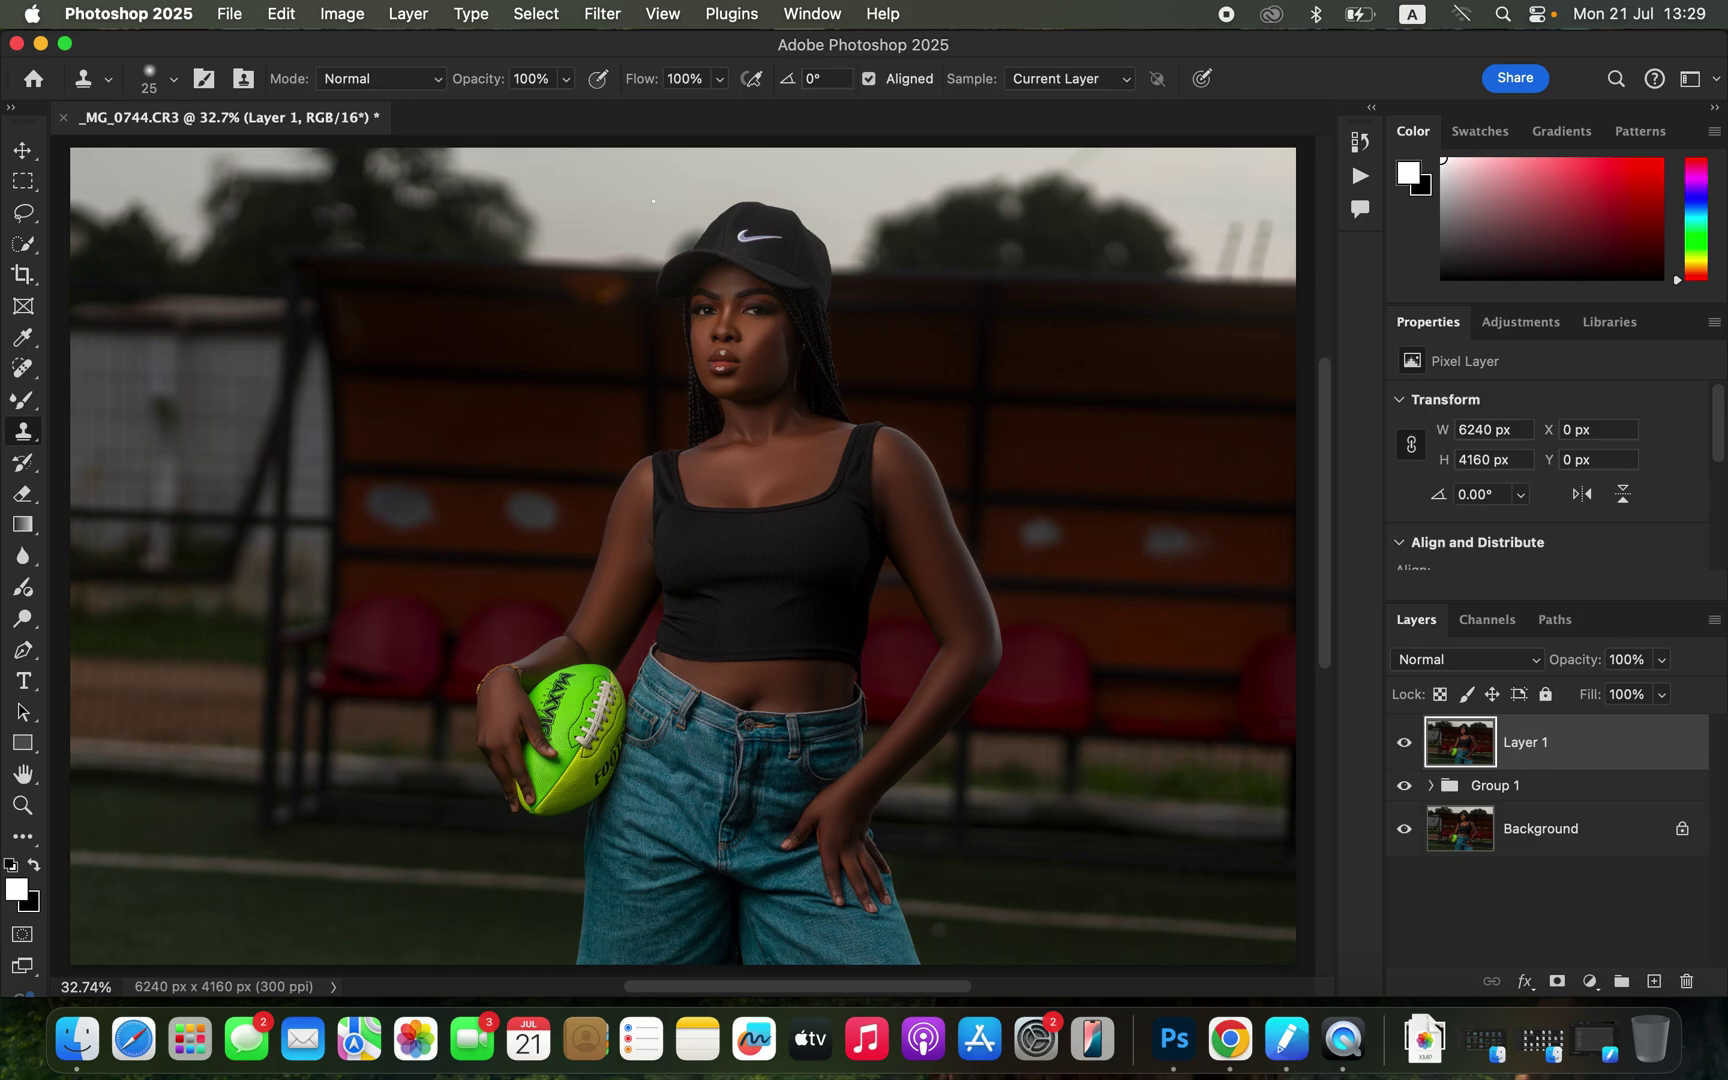
pyautogui.click(546, 14)
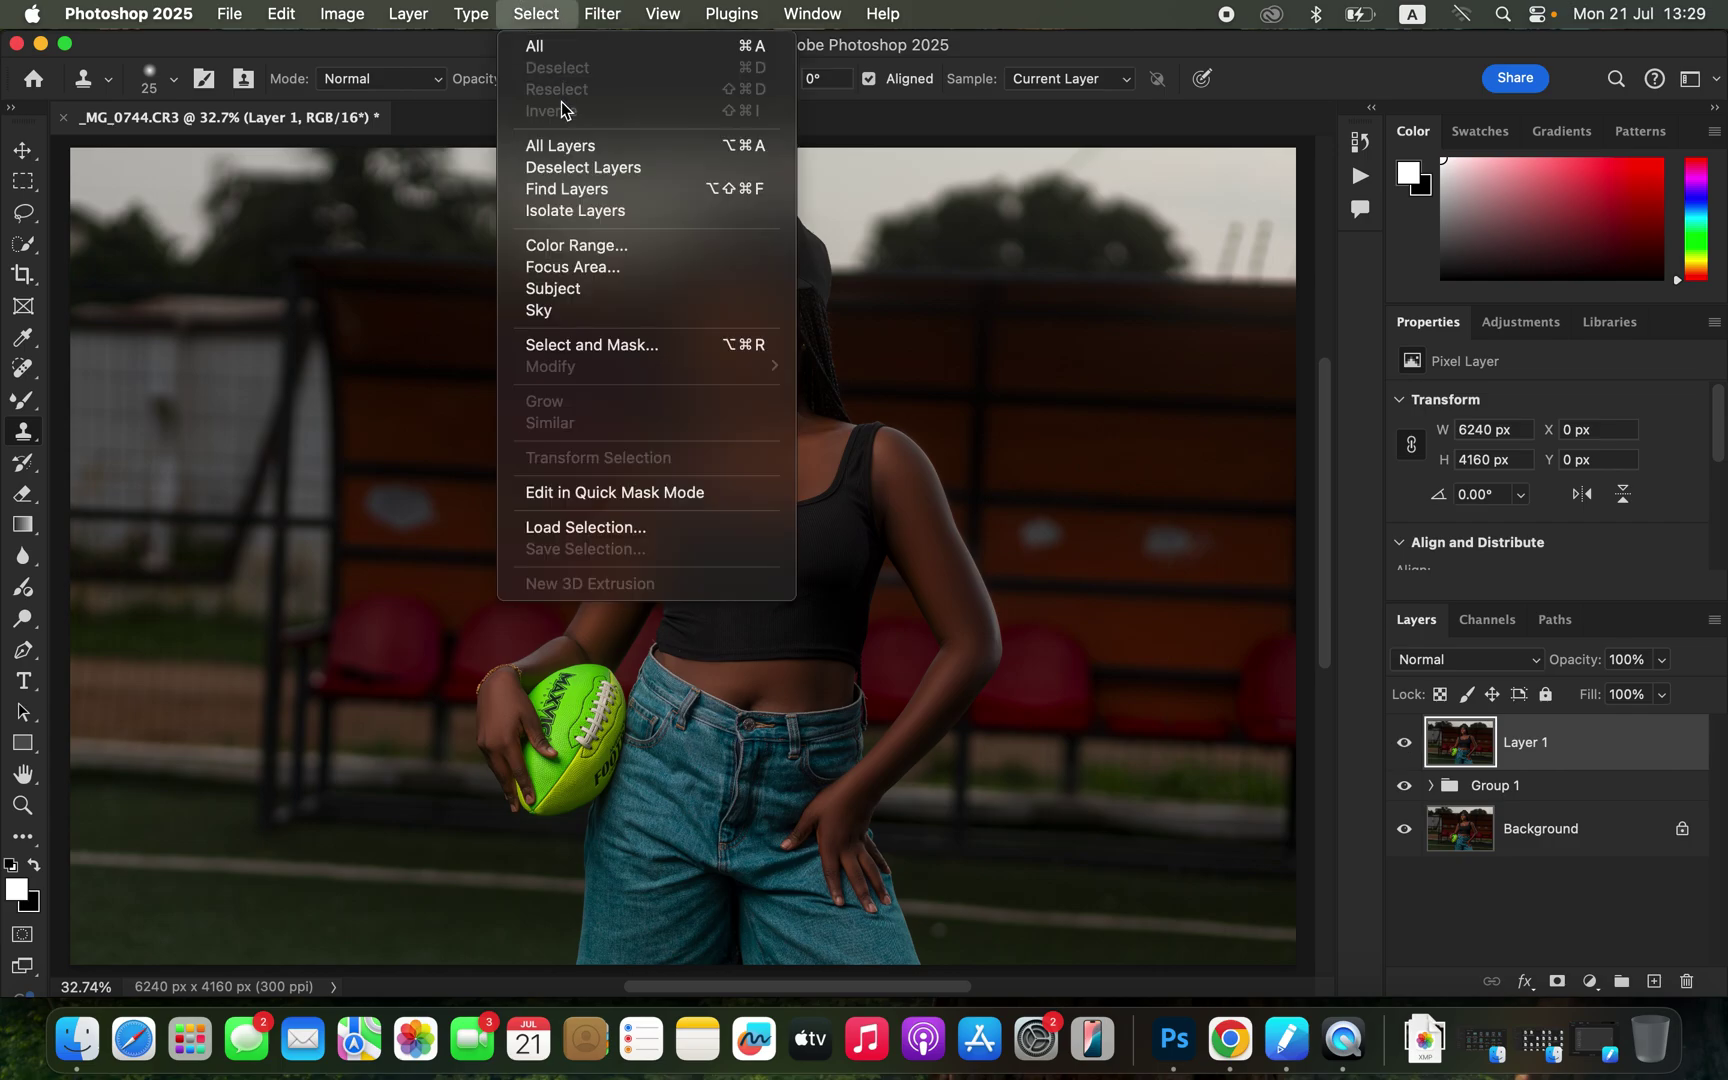
pyautogui.click(617, 292)
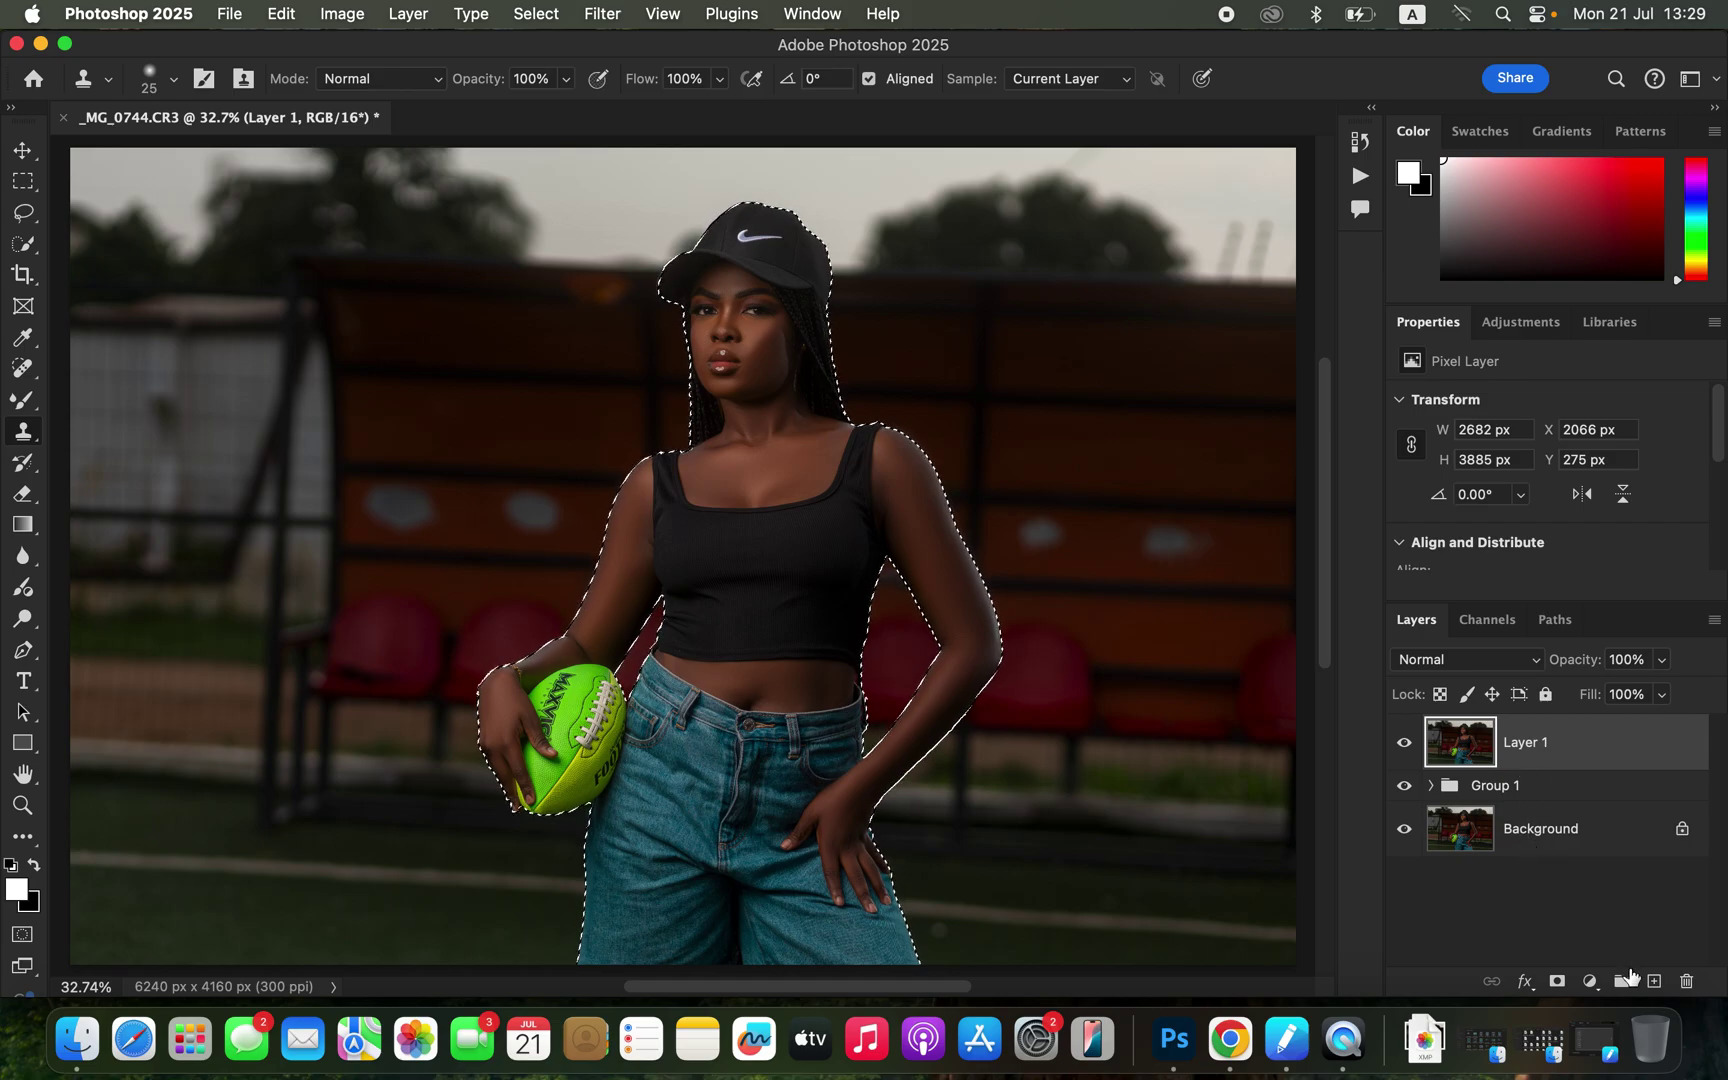
# Step: Add a new empty layer above the merged layer and set its blend mode to Color
pyautogui.click(1653, 983)
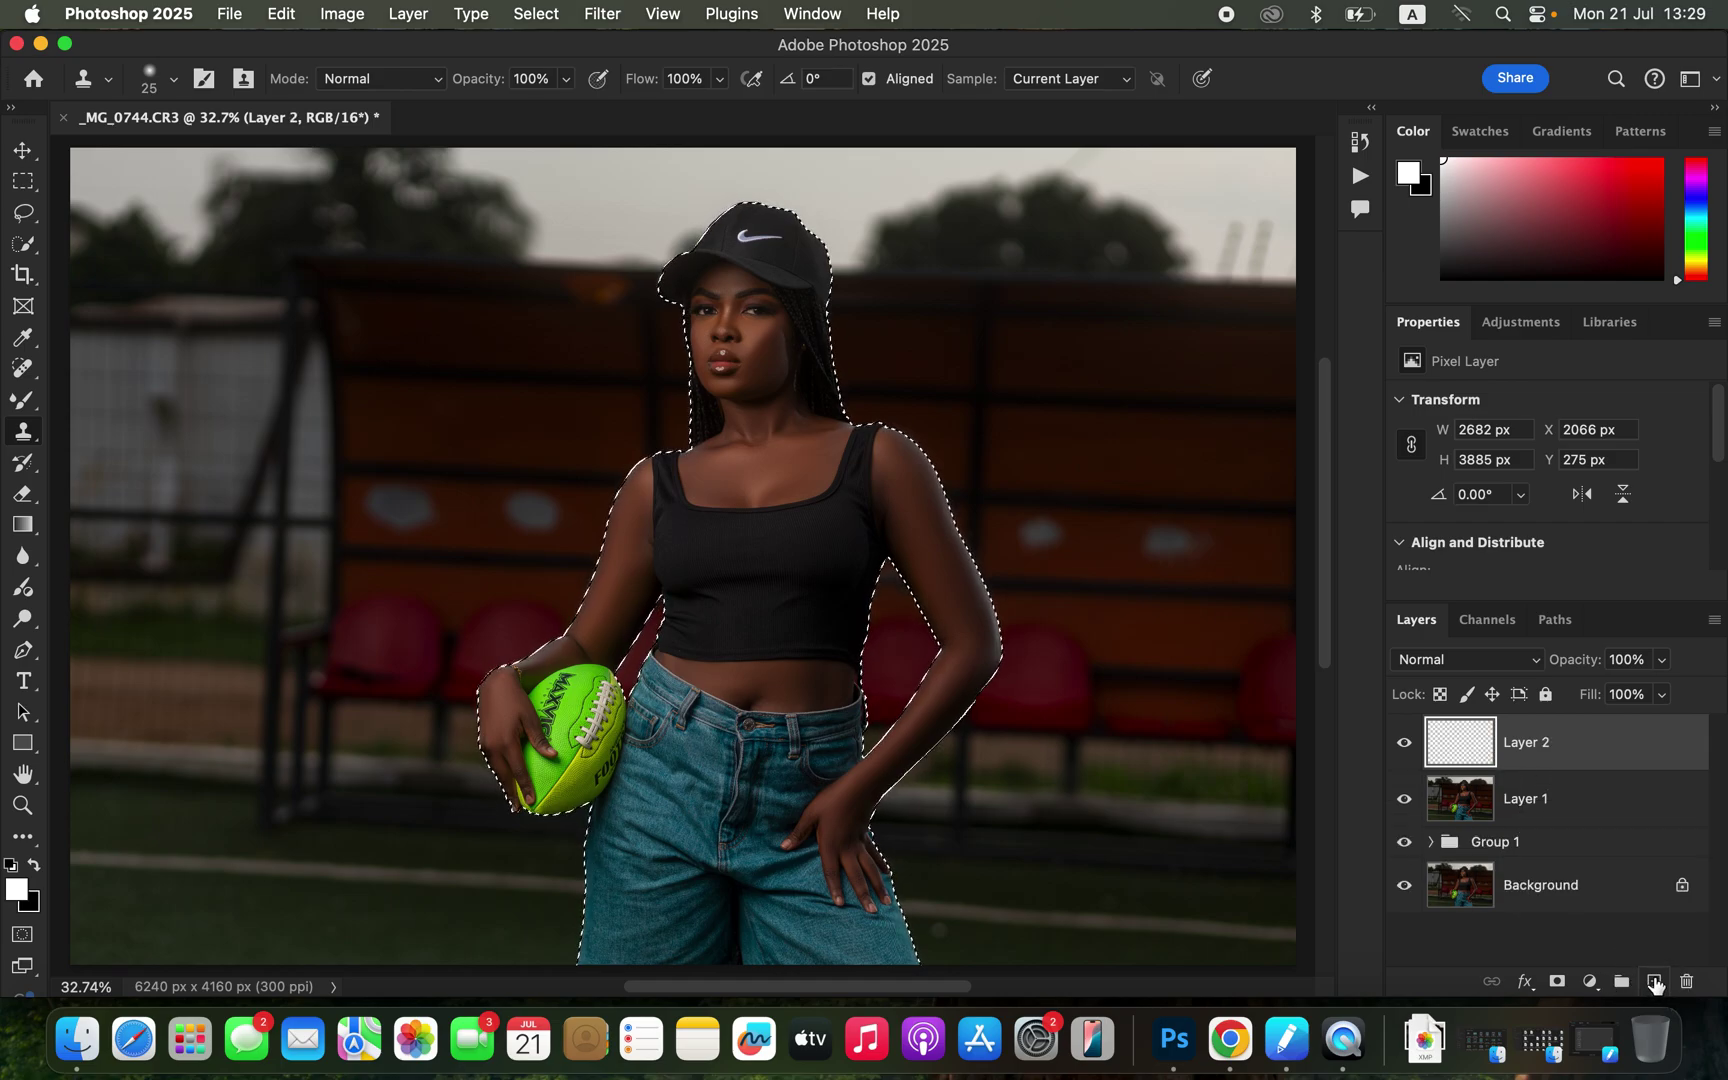
pyautogui.click(1490, 662)
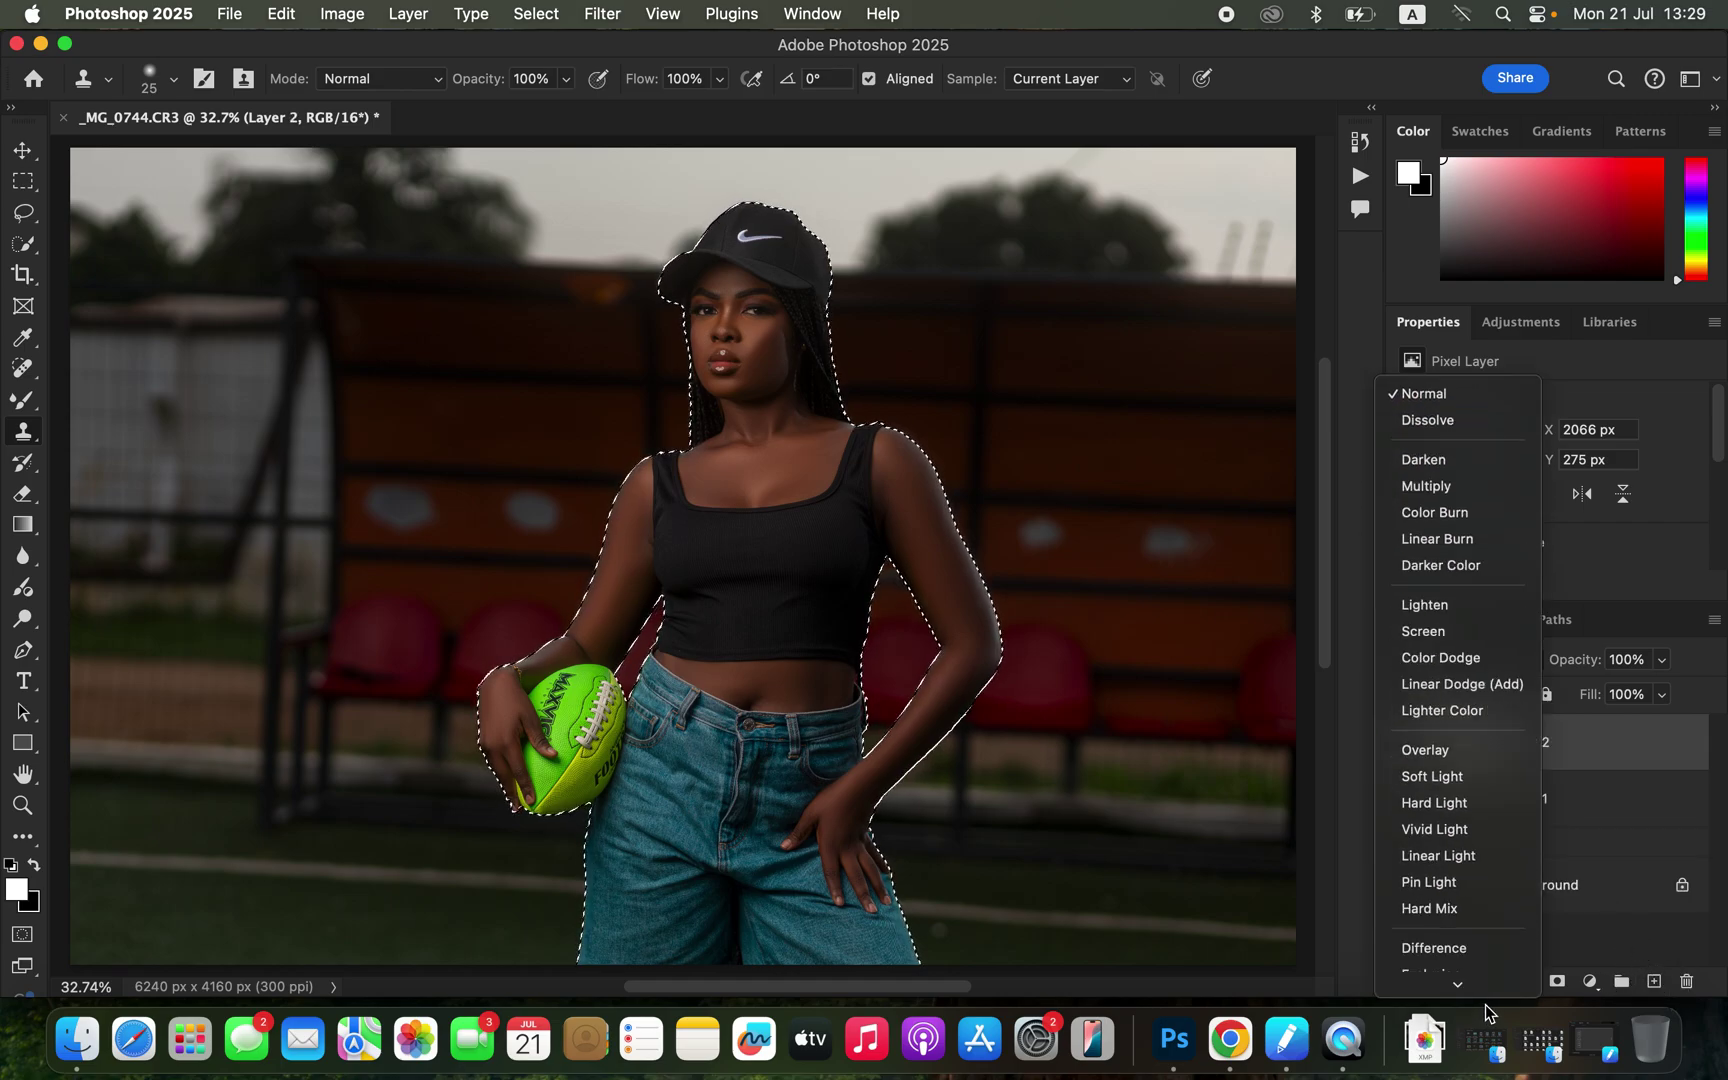
pyautogui.click(1470, 953)
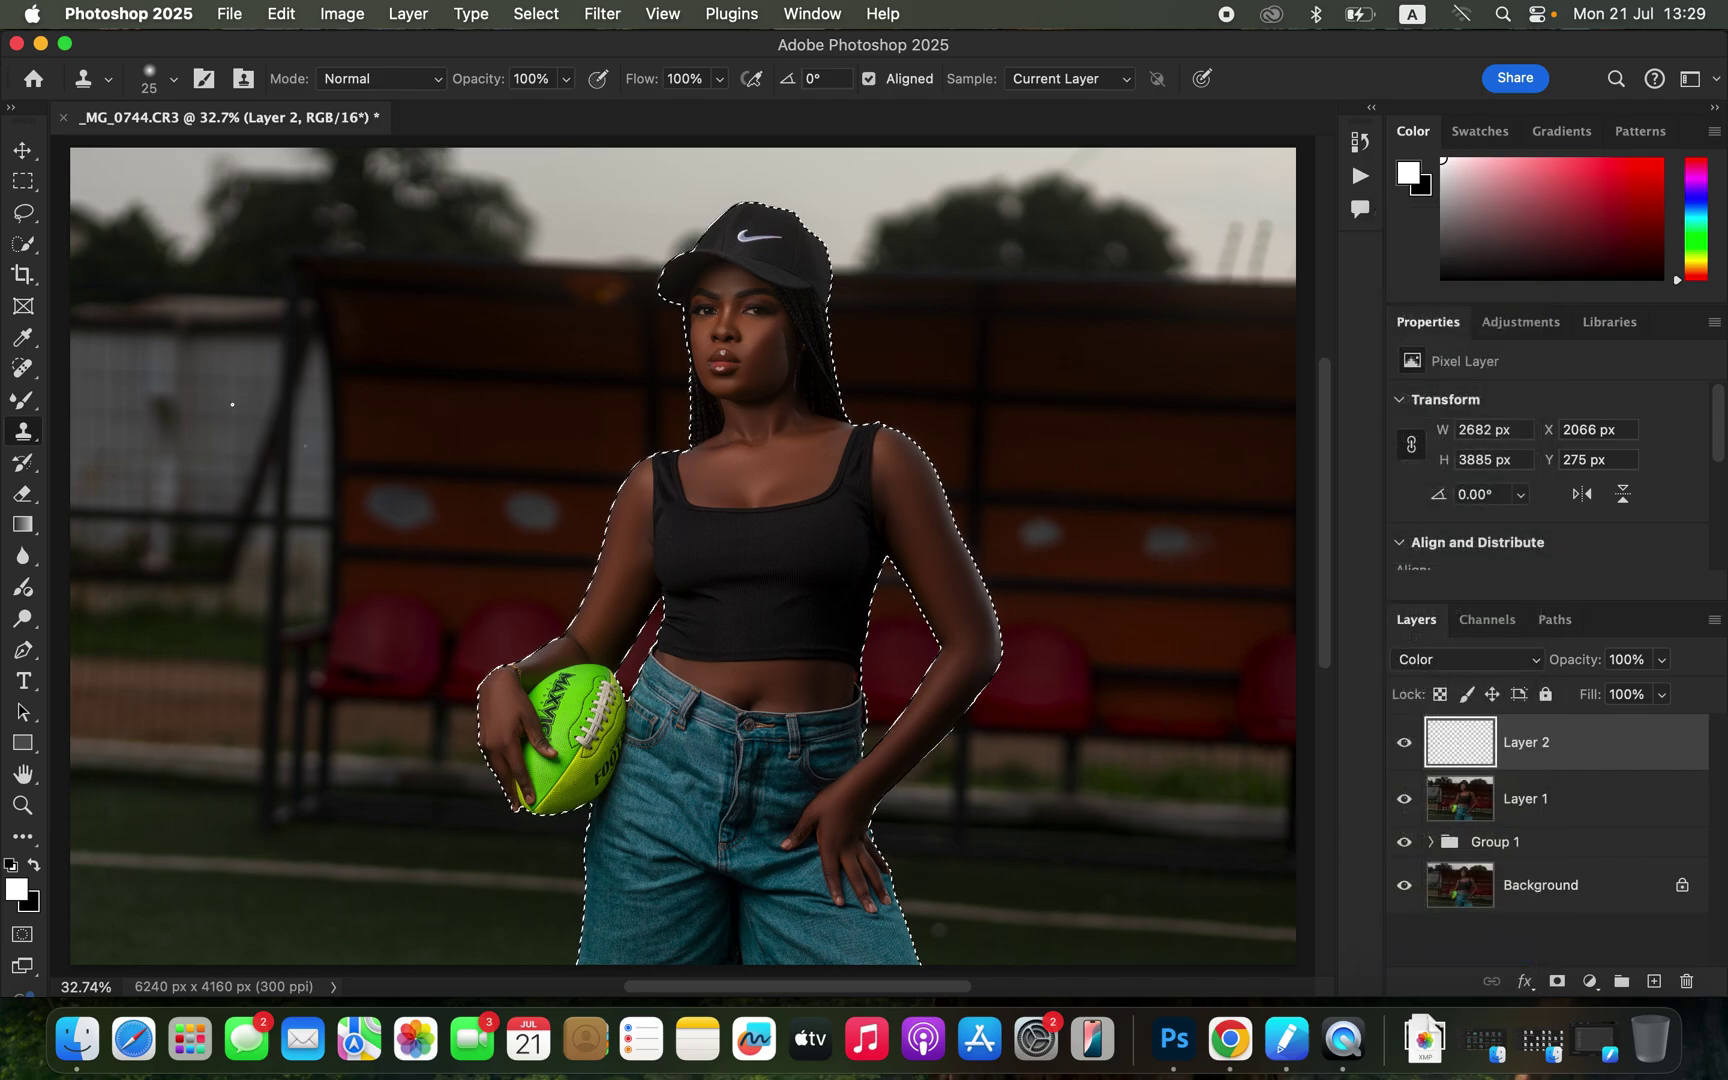
# Step: Switch to the regular Brush tool with a 35 px Soft Round tip at 0% hardness
pyautogui.moveTo(36, 406); pyautogui.dragTo(118, 406)
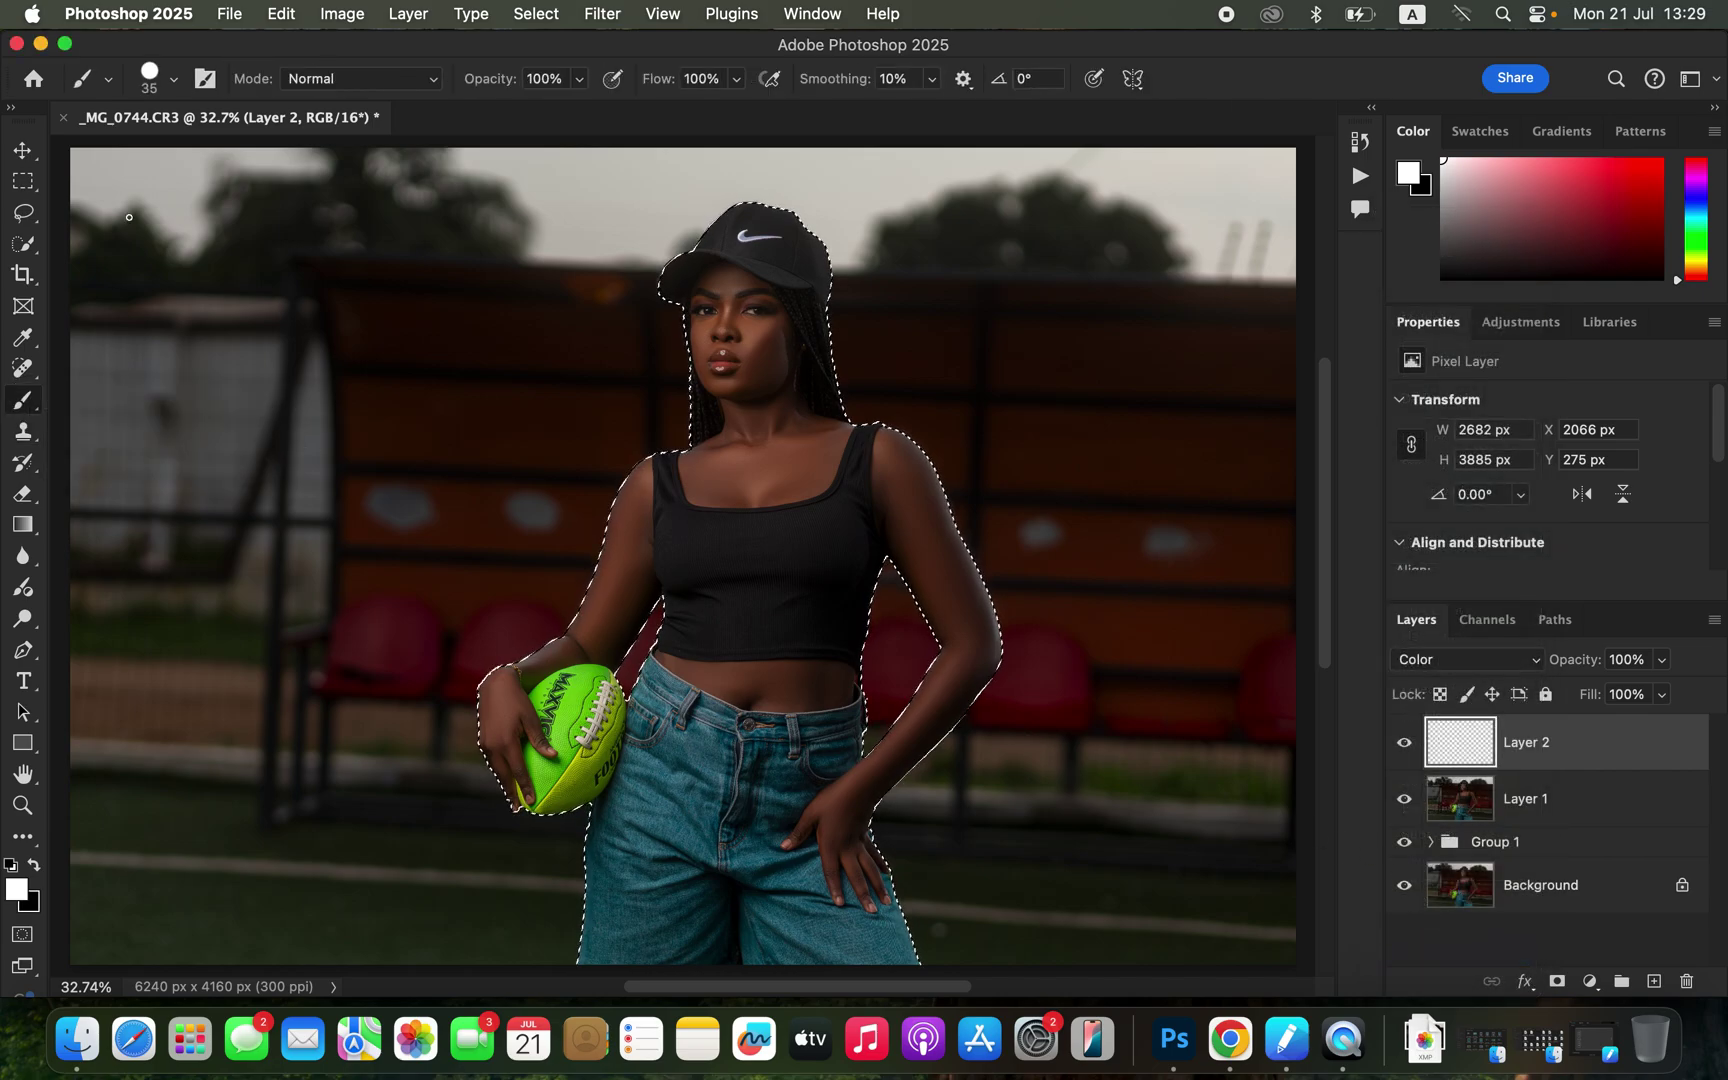
pyautogui.click(173, 80)
pyautogui.click(155, 362)
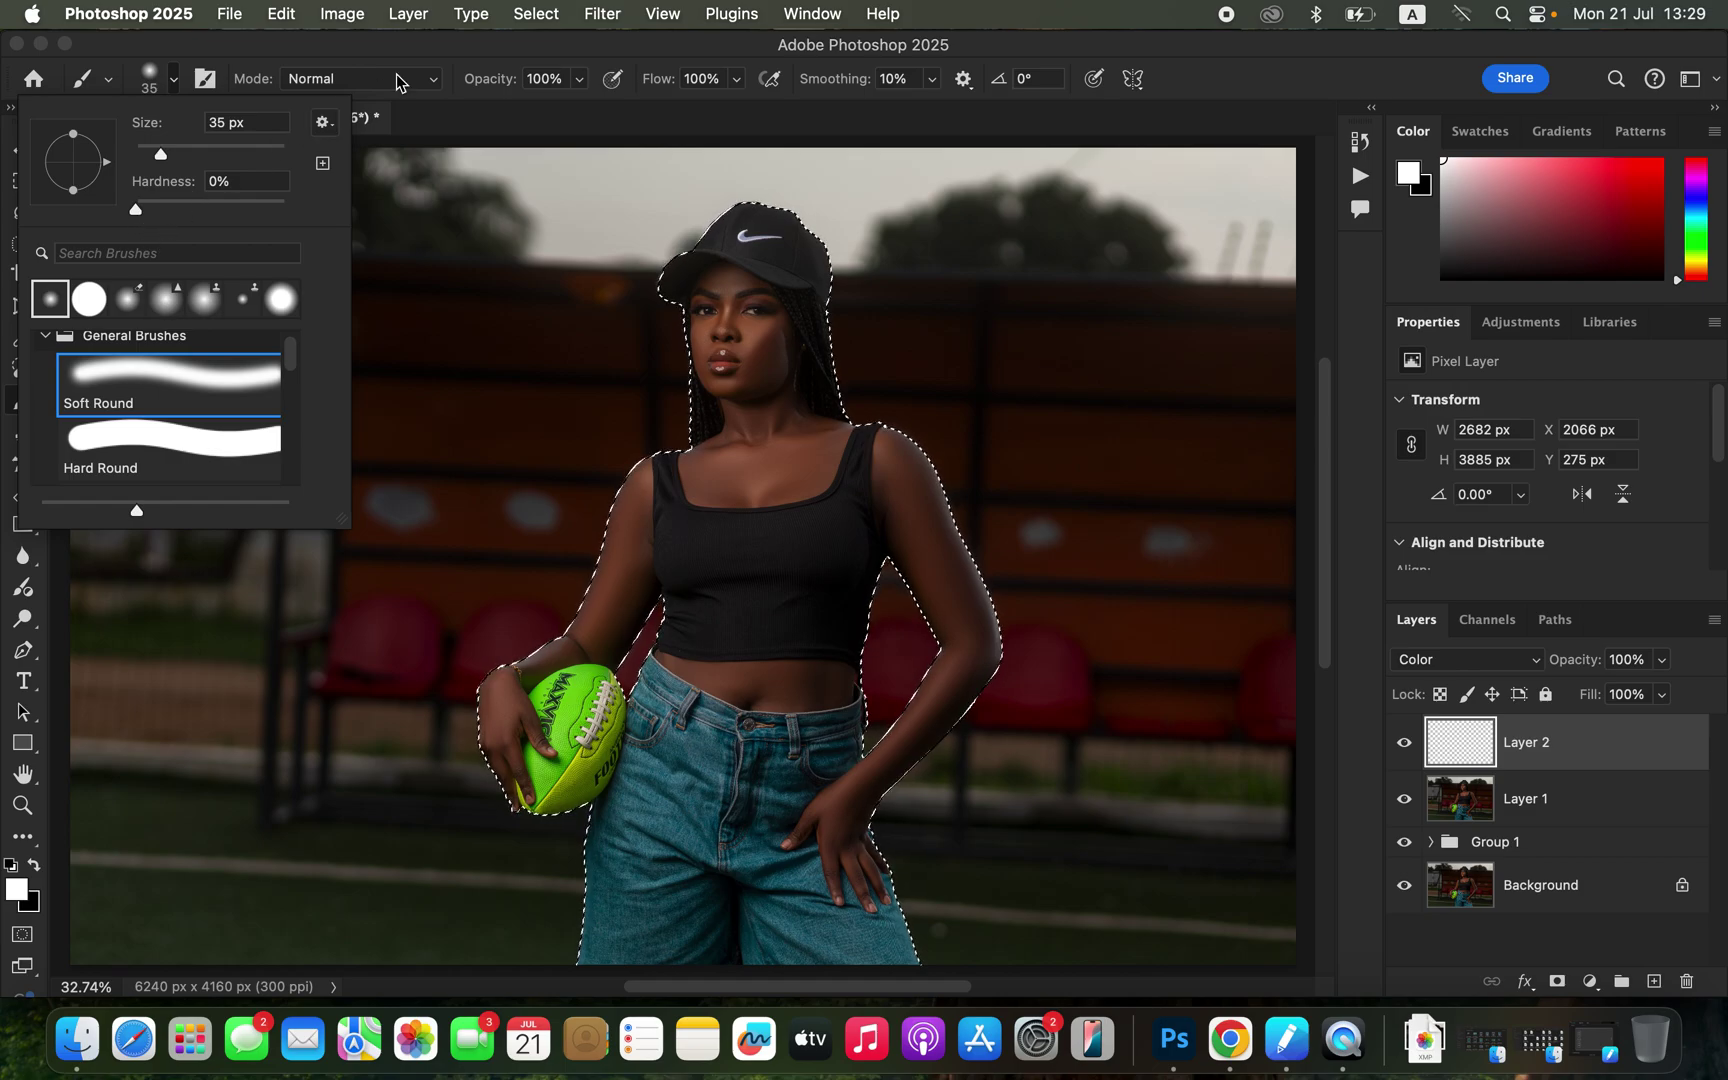
pyautogui.click(437, 52)
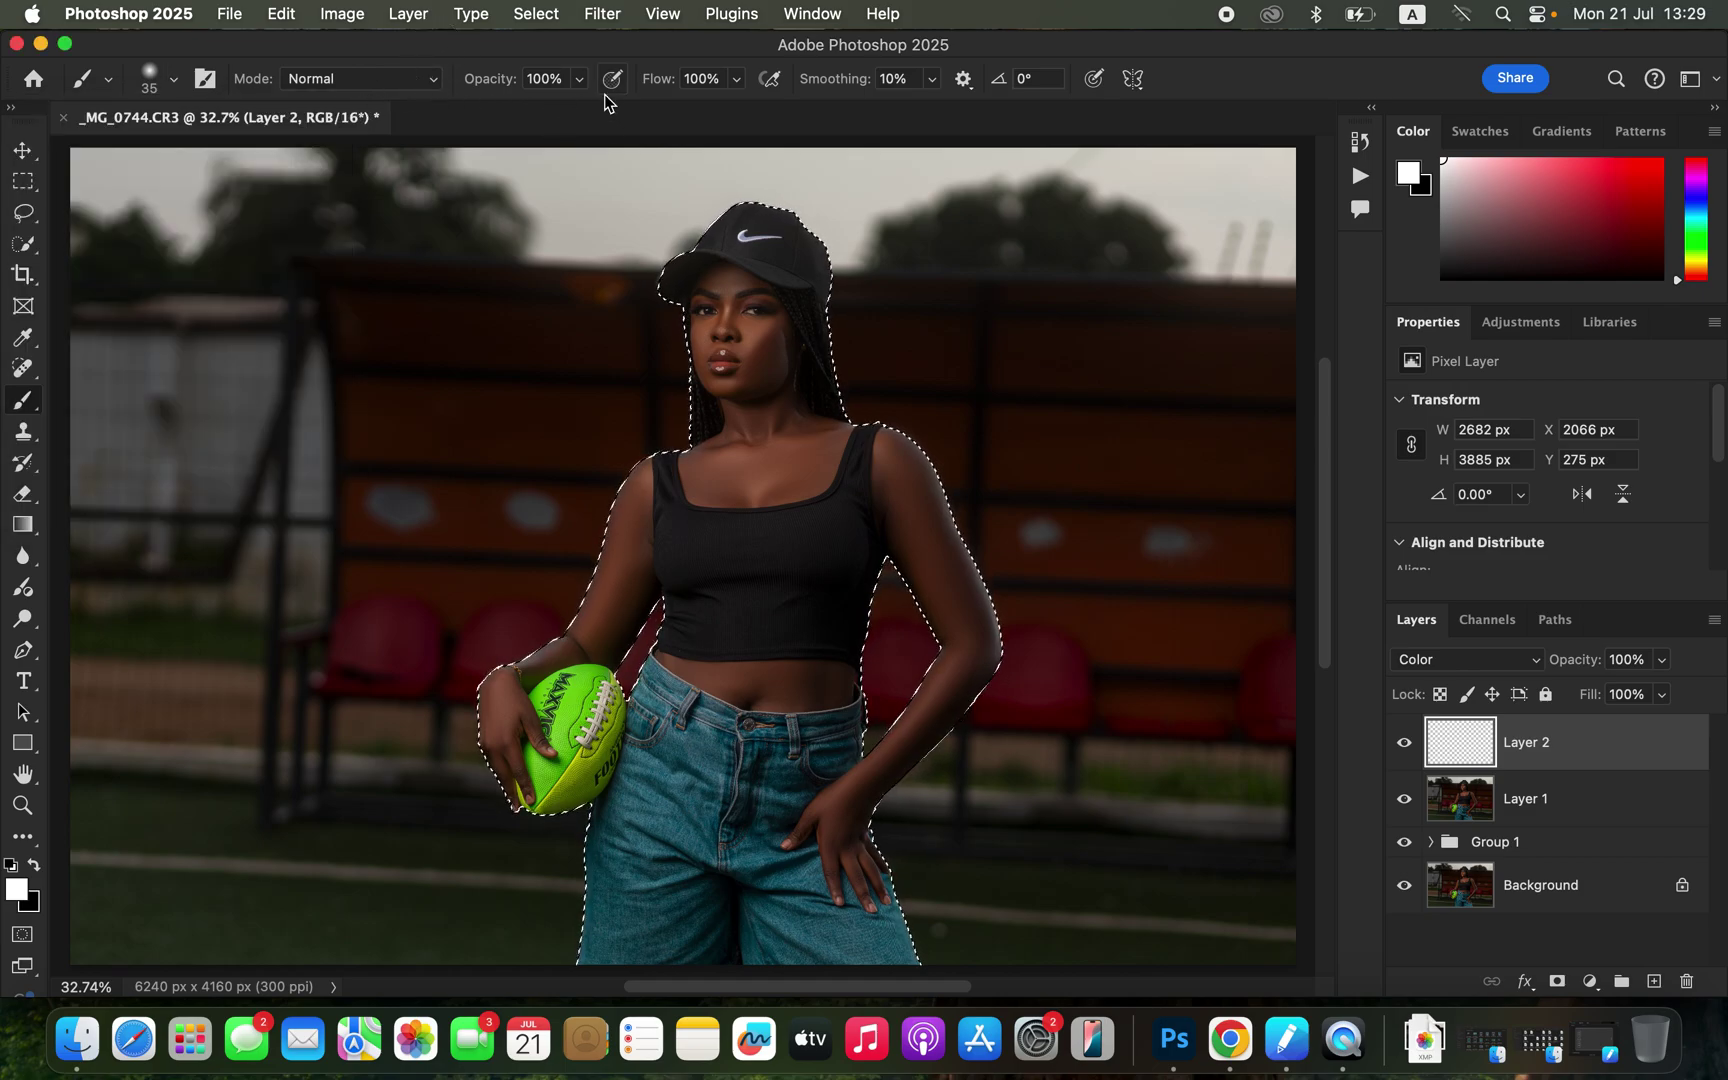
# Step: Enlarge the brush to 80 px and sample a brown skin tone from the subject's face as the foreground color
pyautogui.scroll(1, 697, 478)
pyautogui.scroll(2, 697, 478)
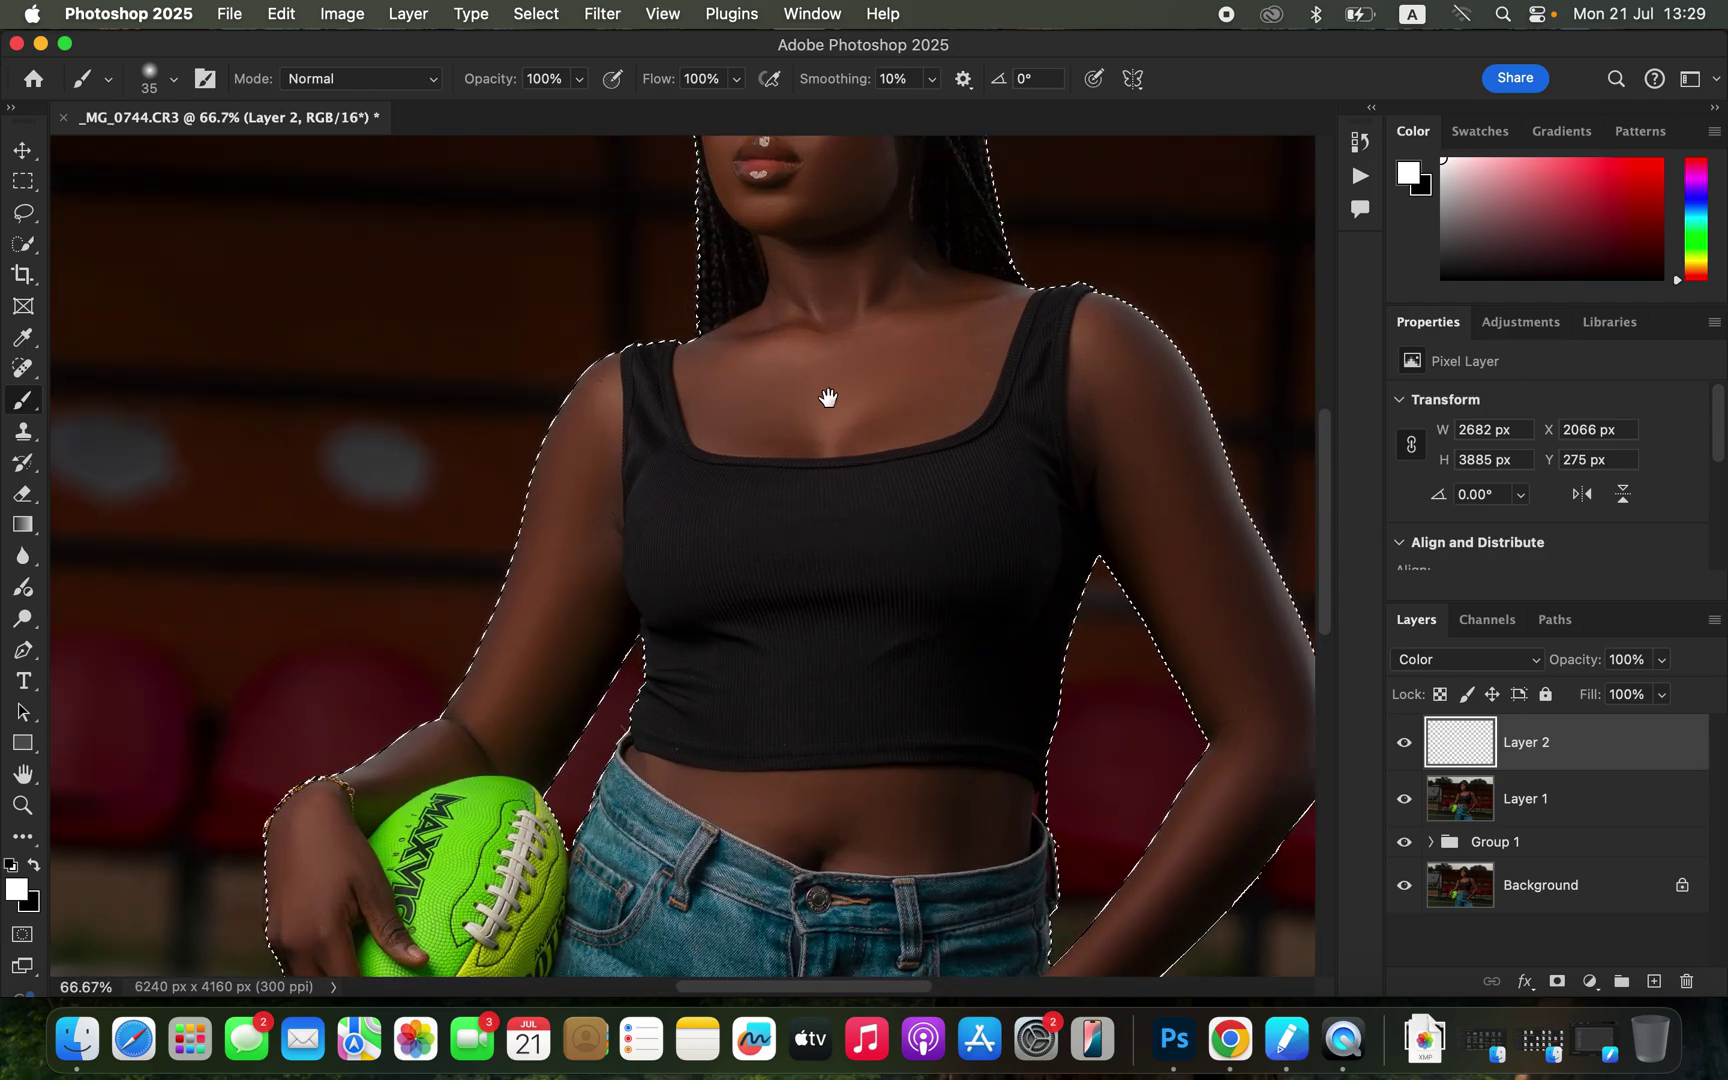
pyautogui.scroll(5, 870, 432)
pyautogui.hscroll(3, 852, 494)
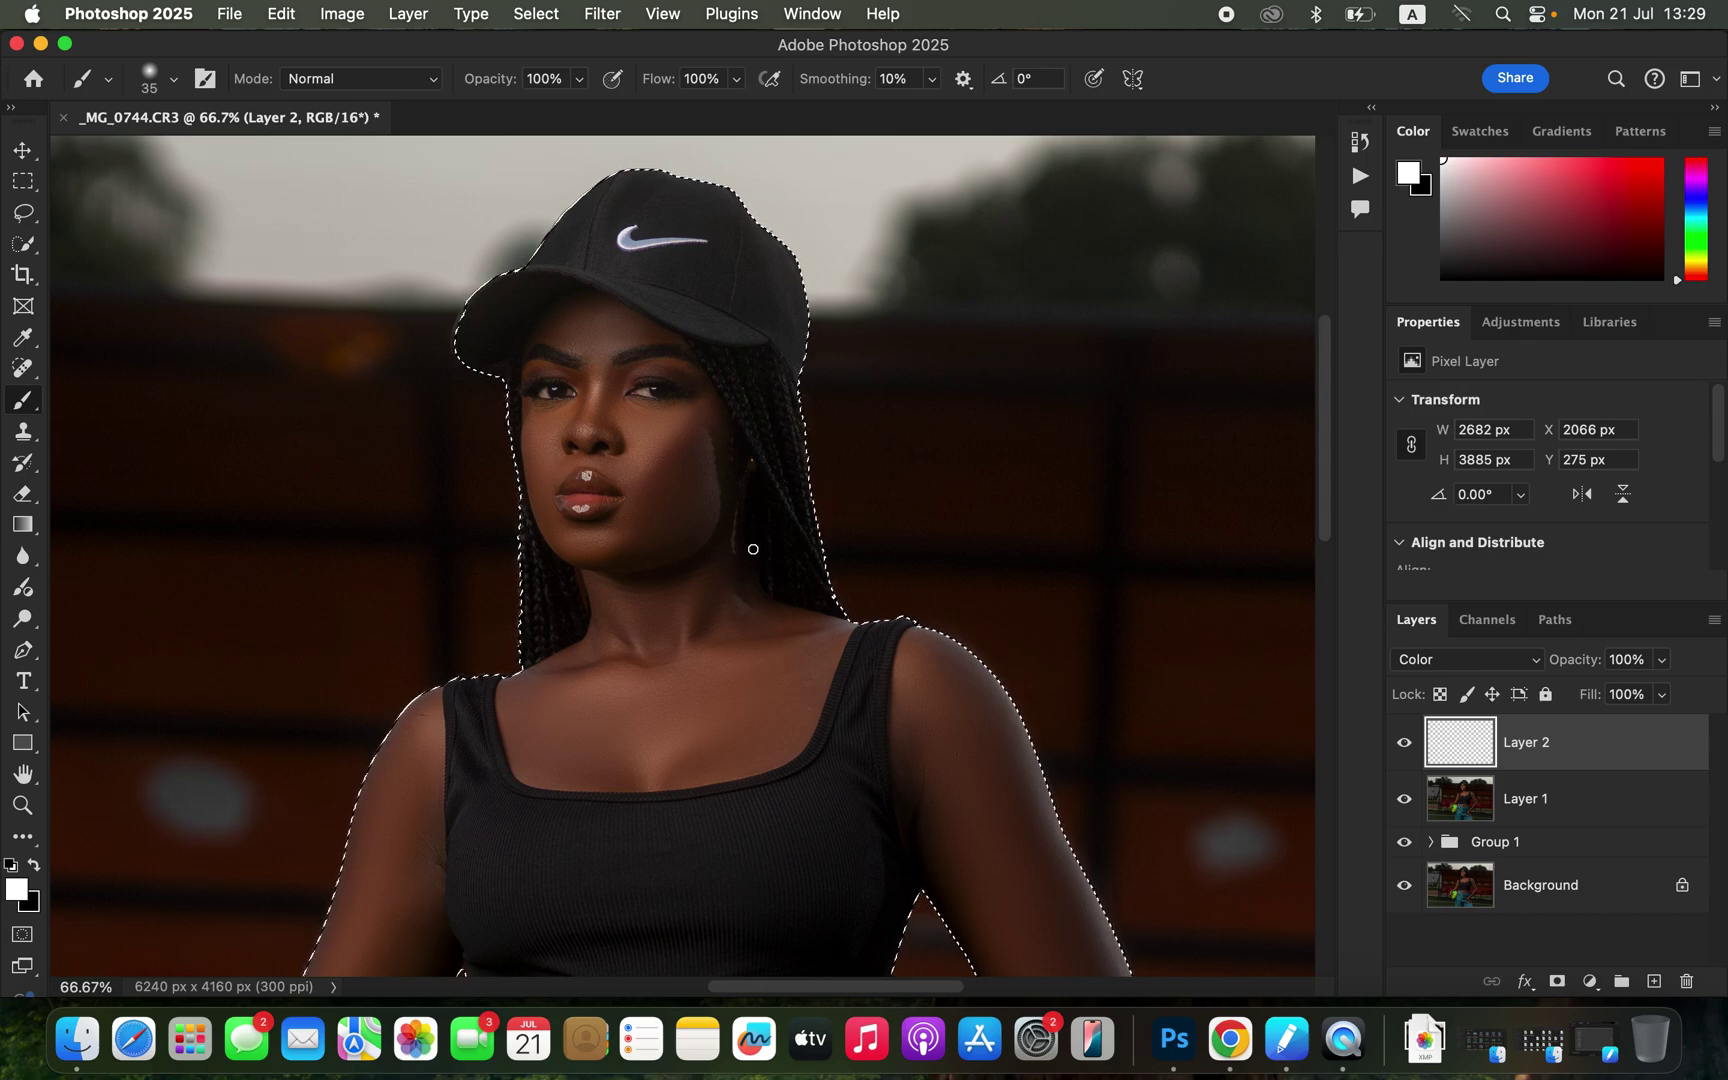
pyautogui.press(']')
pyautogui.press(']')
pyautogui.press(']')
pyautogui.press(']')
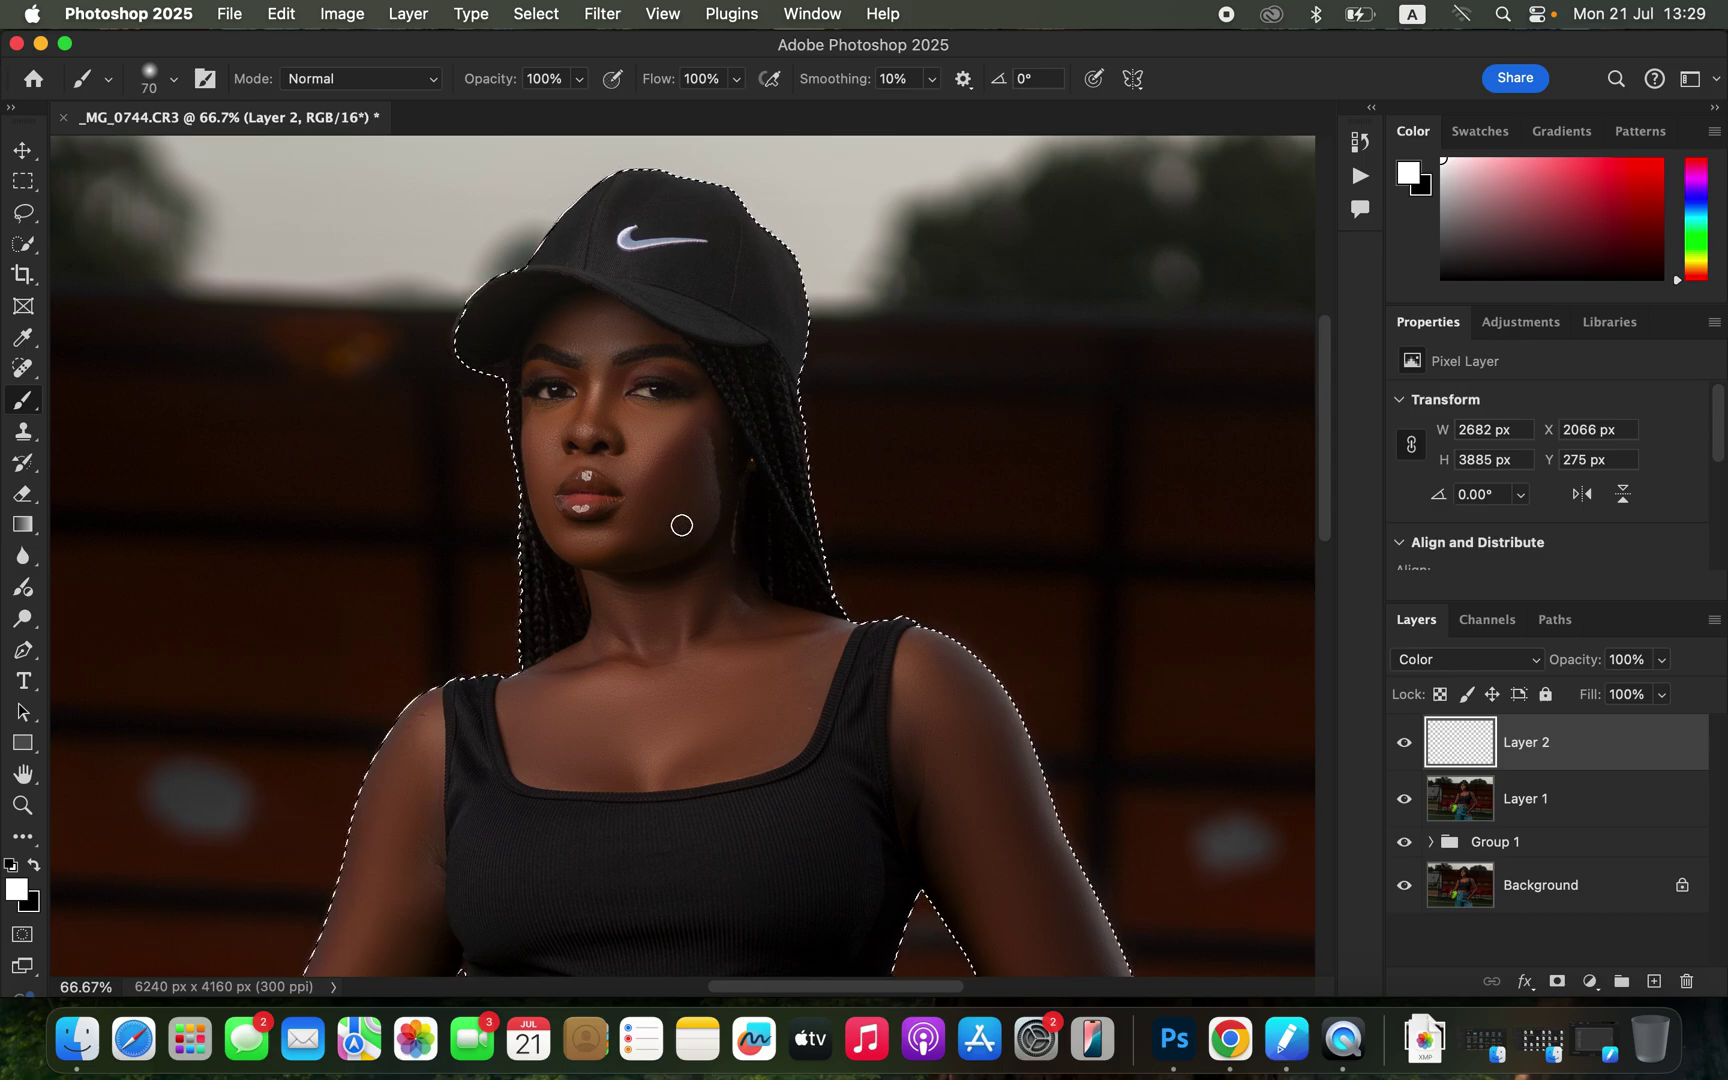
pyautogui.keyDown('alt'); pyautogui.click(633, 403); pyautogui.keyUp('alt')
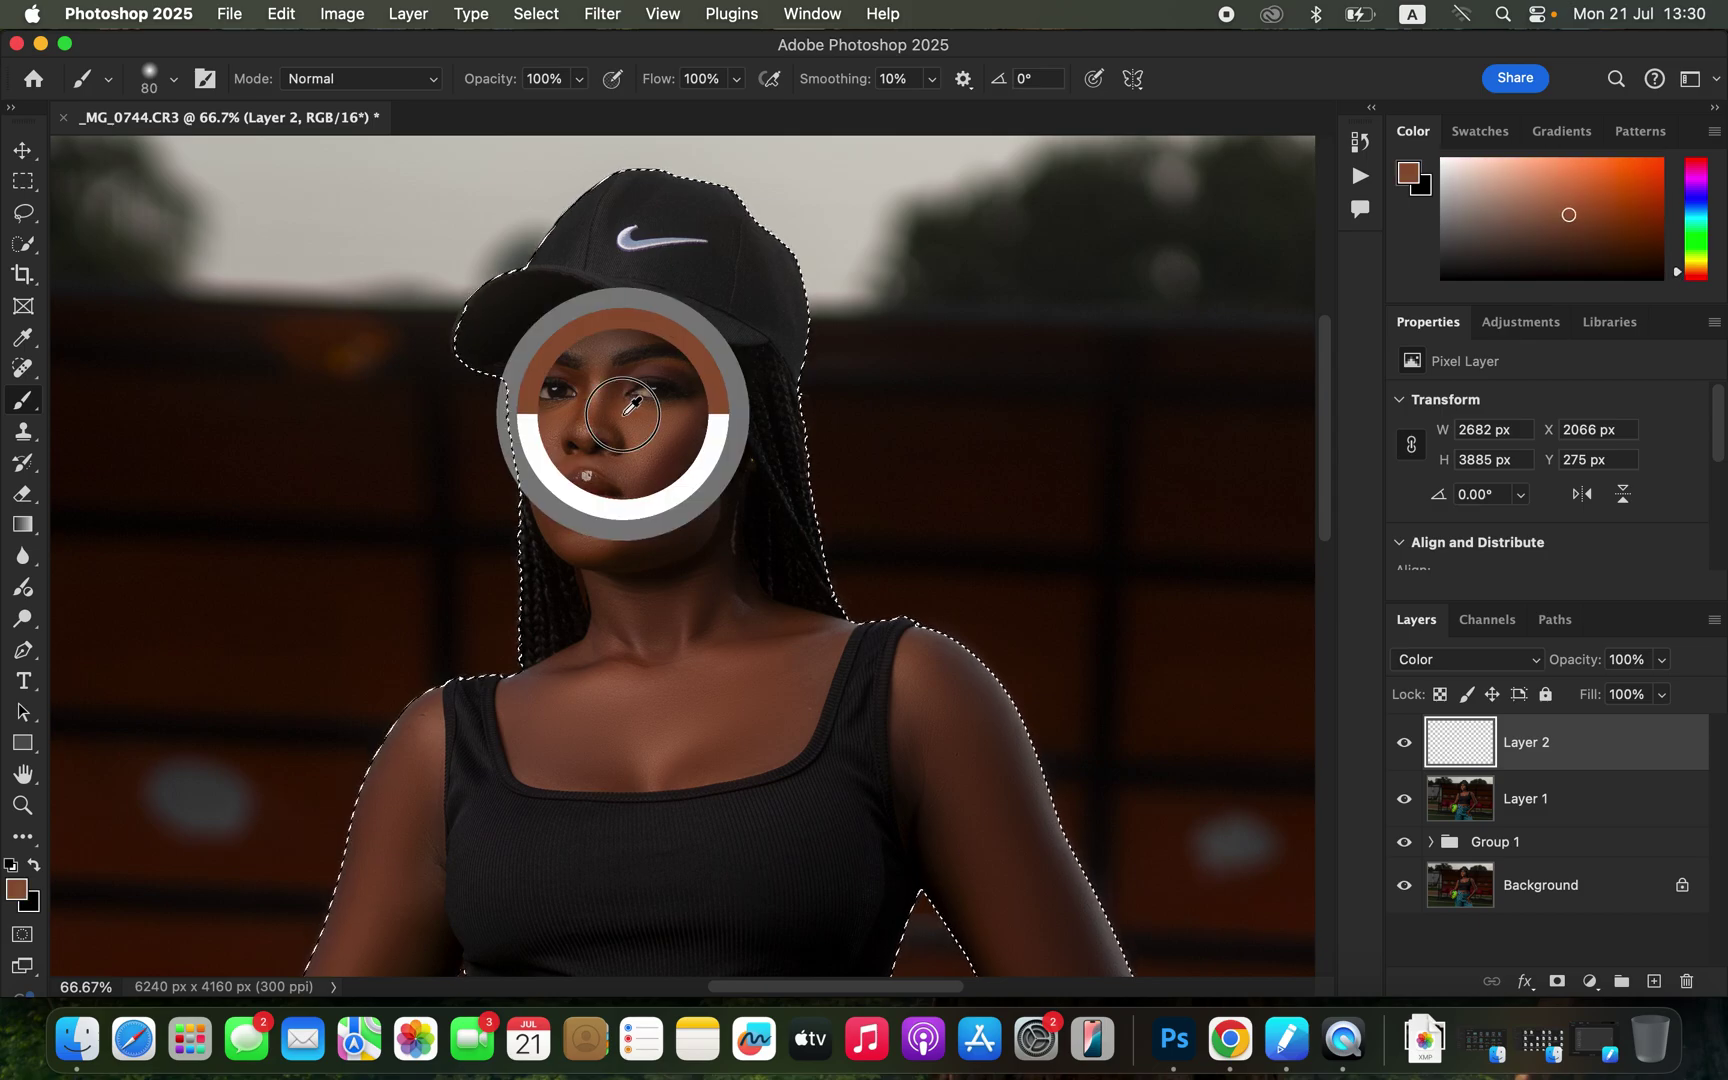
pyautogui.moveTo(633, 403); pyautogui.dragTo(624, 404)
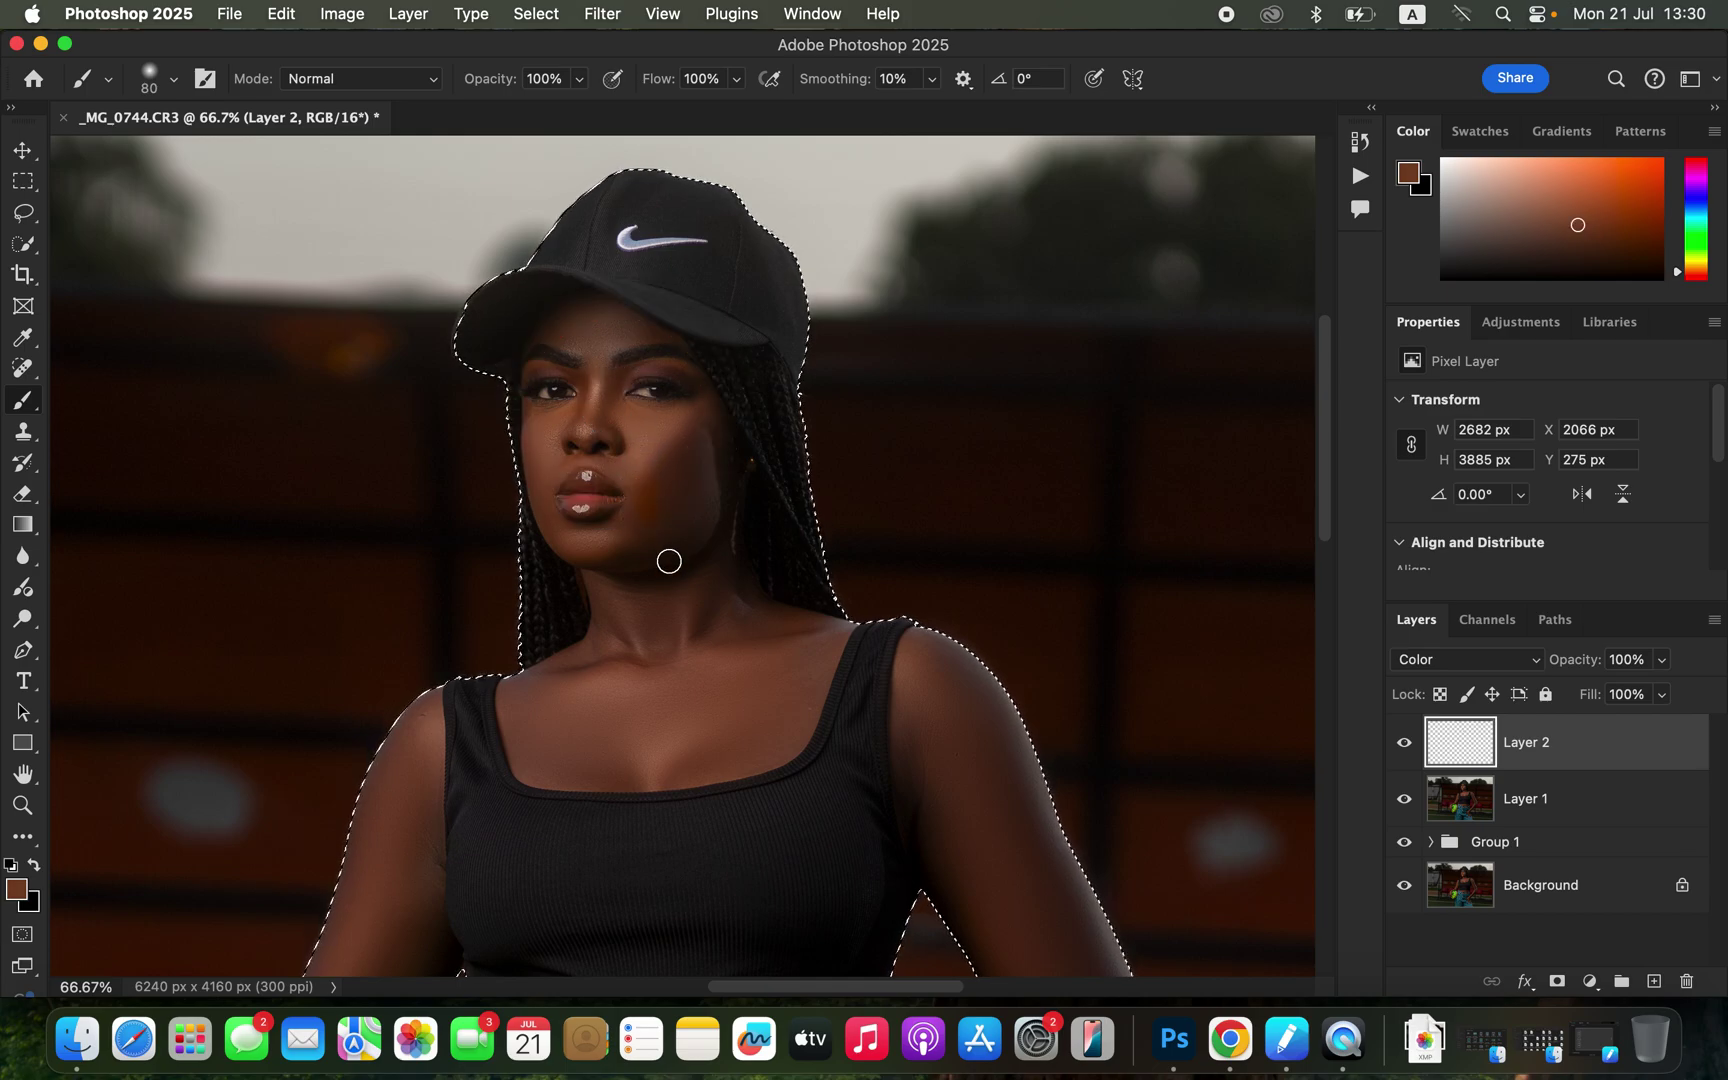
# Step: Paint the sampled skin tone over the lower face, neck and upper chest on the Color layer, enlarging the brush for the chest
pyautogui.moveTo(584, 432)
pyautogui.mouseDown()
pyautogui.moveTo(587, 329)
pyautogui.moveTo(634, 331)
pyautogui.moveTo(577, 314)
pyautogui.moveTo(552, 324)
pyautogui.moveTo(590, 330)
pyautogui.moveTo(595, 406)
pyautogui.moveTo(535, 418)
pyautogui.moveTo(546, 468)
pyautogui.moveTo(583, 422)
pyautogui.moveTo(655, 463)
pyautogui.moveTo(680, 446)
pyautogui.moveTo(707, 462)
pyautogui.moveTo(701, 484)
pyautogui.moveTo(680, 473)
pyautogui.moveTo(668, 527)
pyautogui.moveTo(655, 504)
pyautogui.moveTo(626, 533)
pyautogui.moveTo(581, 523)
pyautogui.moveTo(548, 464)
pyautogui.moveTo(562, 544)
pyautogui.moveTo(637, 539)
pyautogui.moveTo(646, 565)
pyautogui.moveTo(696, 568)
pyautogui.moveTo(719, 498)
pyautogui.moveTo(715, 554)
pyautogui.moveTo(672, 616)
pyautogui.moveTo(615, 578)
pyautogui.moveTo(616, 639)
pyautogui.moveTo(653, 606)
pyautogui.moveTo(667, 653)
pyautogui.mouseUp()
pyautogui.press(']')
pyautogui.press(']')
pyautogui.press(']')
pyautogui.press(']')
pyautogui.moveTo(552, 708)
pyautogui.mouseDown()
pyautogui.moveTo(600, 732)
pyautogui.moveTo(599, 748)
pyautogui.moveTo(561, 748)
pyautogui.moveTo(682, 700)
pyautogui.moveTo(698, 634)
pyautogui.moveTo(679, 595)
pyautogui.moveTo(818, 651)
pyautogui.moveTo(773, 708)
pyautogui.moveTo(591, 736)
pyautogui.moveTo(535, 687)
pyautogui.moveTo(545, 765)
pyautogui.moveTo(721, 738)
pyautogui.moveTo(660, 612)
pyautogui.moveTo(664, 481)
pyautogui.mouseUp()
# Step: Reduce the brush to 50 px and paint the skin tone over the forehead, nose, cheeks and edges of the face
pyautogui.press('[')
pyautogui.press('[')
pyautogui.press('[')
pyautogui.press('[')
pyautogui.press('[')
pyautogui.press('[')
pyautogui.press('[')
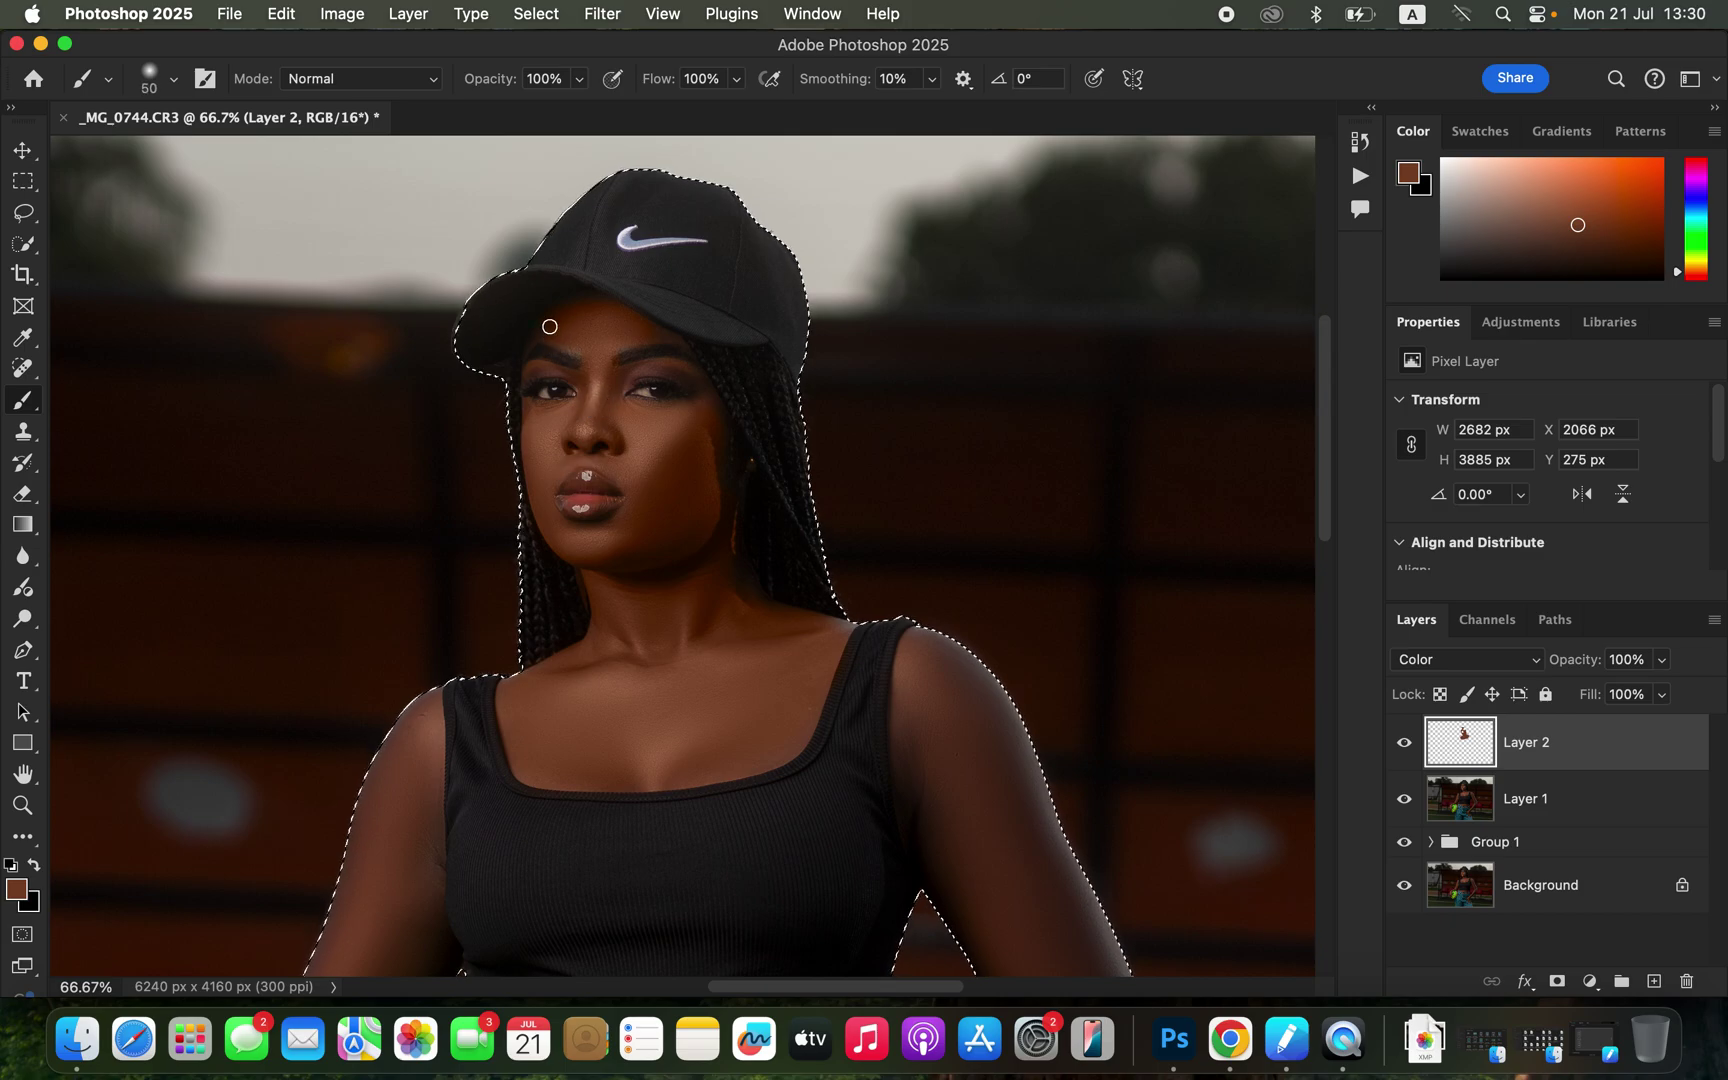
pyautogui.moveTo(530, 340)
pyautogui.mouseDown()
pyautogui.moveTo(599, 357)
pyautogui.moveTo(685, 341)
pyautogui.moveTo(613, 309)
pyautogui.mouseUp()
pyautogui.moveTo(601, 379)
pyautogui.mouseDown()
pyautogui.moveTo(652, 393)
pyautogui.moveTo(610, 379)
pyautogui.moveTo(553, 415)
pyautogui.mouseUp()
pyautogui.moveTo(540, 480)
pyautogui.mouseDown()
pyautogui.moveTo(570, 539)
pyautogui.moveTo(643, 540)
pyautogui.moveTo(683, 488)
pyautogui.moveTo(703, 391)
pyautogui.moveTo(702, 541)
pyautogui.moveTo(710, 468)
pyautogui.moveTo(724, 489)
pyautogui.moveTo(713, 502)
pyautogui.moveTo(684, 439)
pyautogui.mouseUp()
pyautogui.moveTo(604, 336)
pyautogui.mouseDown()
pyautogui.moveTo(652, 331)
pyautogui.moveTo(564, 305)
pyautogui.moveTo(614, 319)
pyautogui.moveTo(588, 300)
pyautogui.moveTo(610, 309)
pyautogui.moveTo(567, 318)
pyautogui.moveTo(539, 468)
pyautogui.mouseUp()
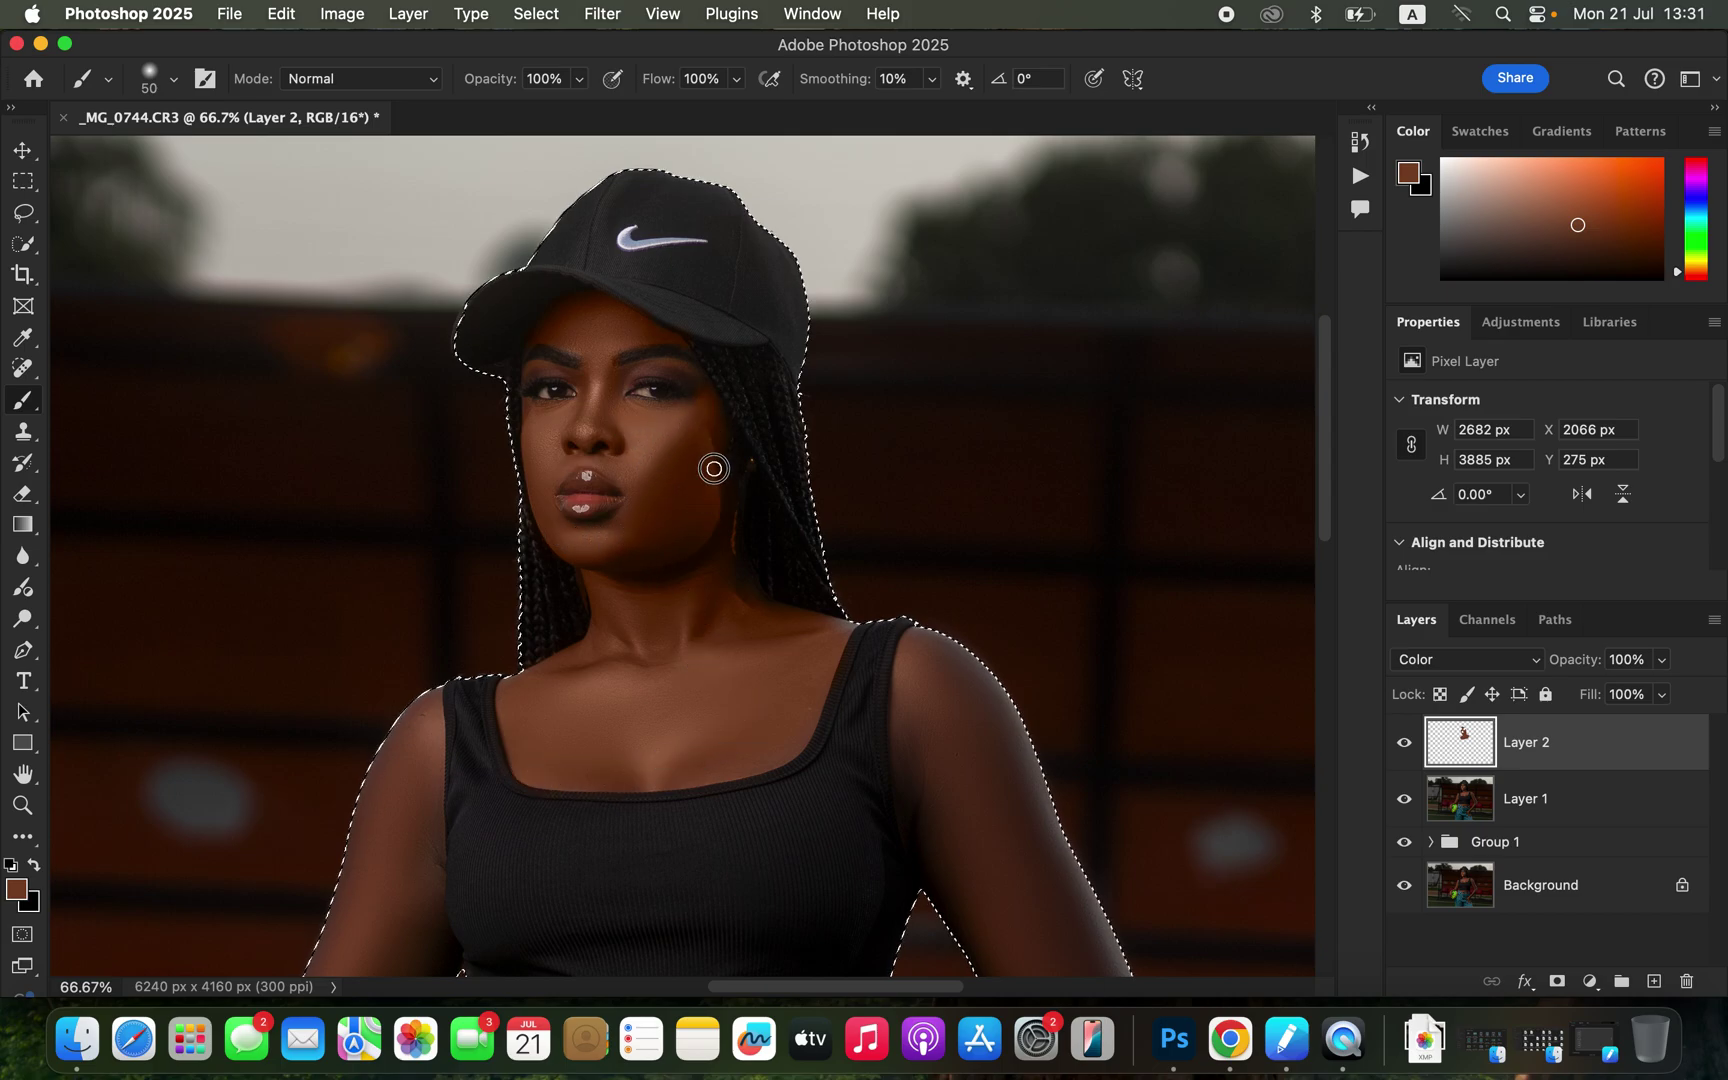
# Step: Enlarge the brush to 125 px and paint the skin tone over both arms inside the selection
pyautogui.press('super+minus')
pyautogui.press('super+minus')
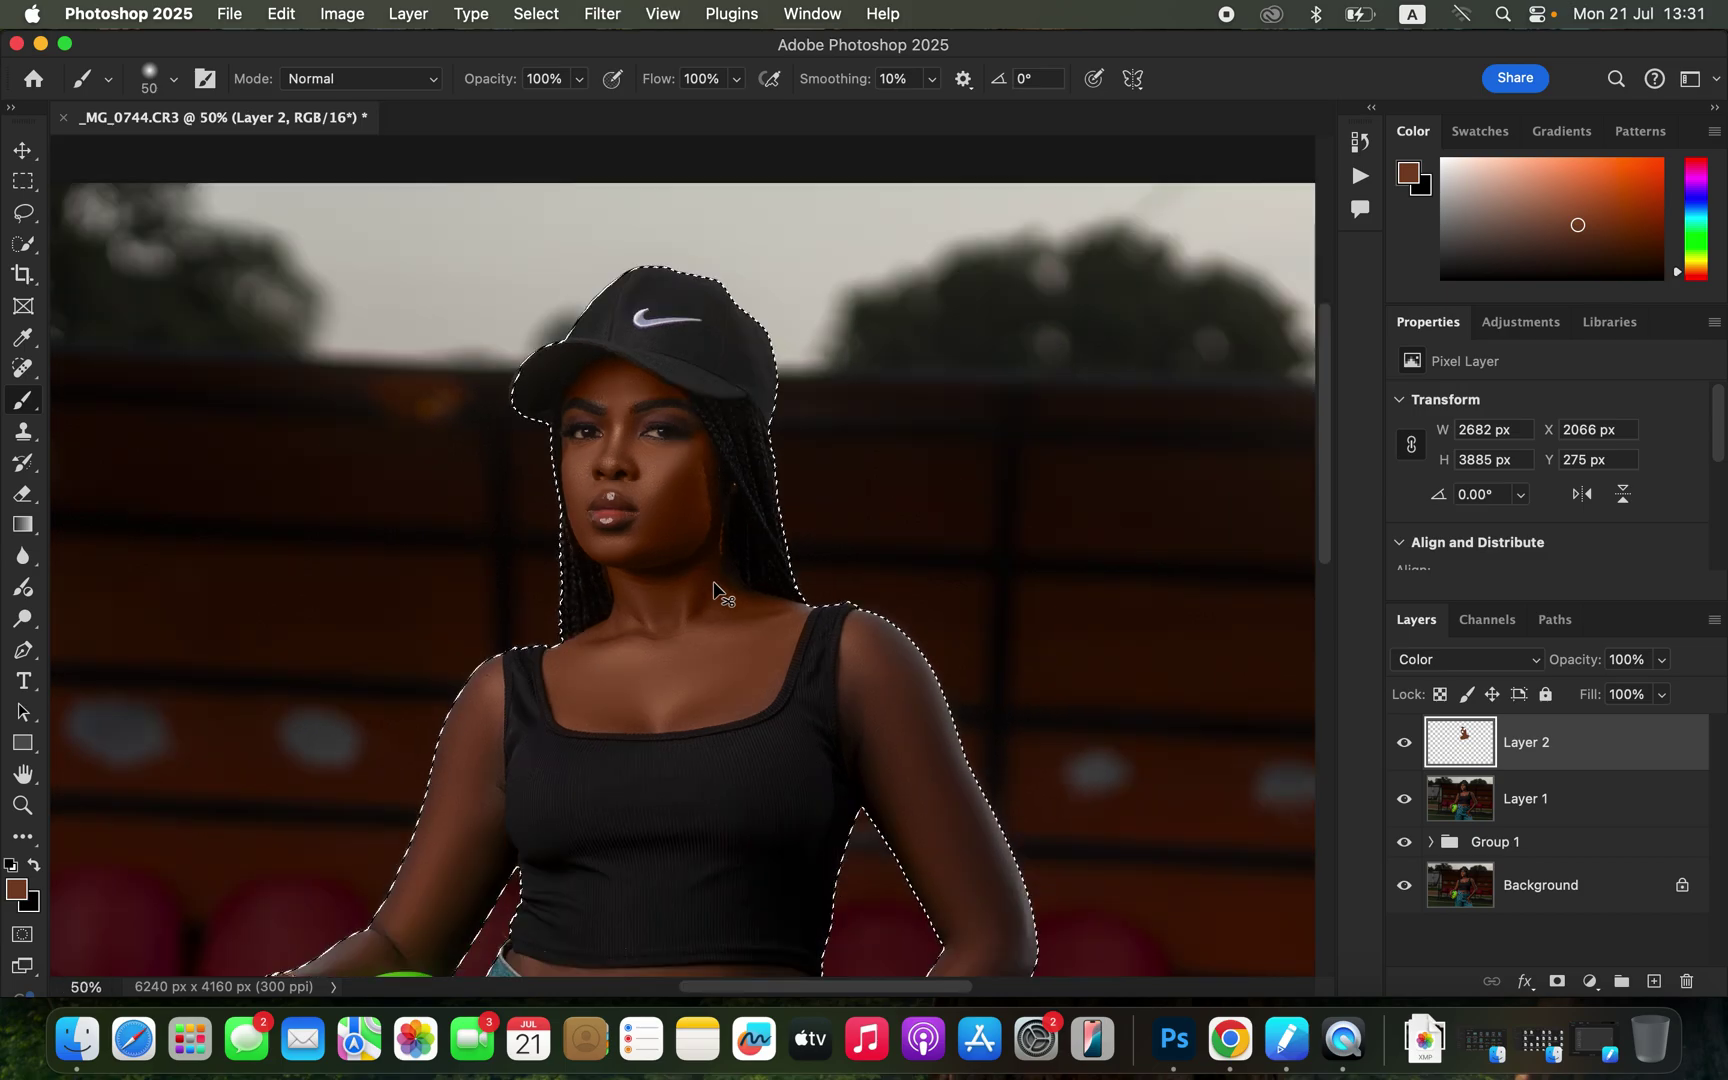
pyautogui.press(']')
pyautogui.press(']')
pyautogui.press(']')
pyautogui.press(']')
pyautogui.press(']')
pyautogui.moveTo(818, 656)
pyautogui.mouseDown()
pyautogui.moveTo(848, 684)
pyautogui.moveTo(799, 599)
pyautogui.moveTo(892, 728)
pyautogui.moveTo(805, 681)
pyautogui.moveTo(860, 757)
pyautogui.moveTo(817, 715)
pyautogui.moveTo(878, 828)
pyautogui.moveTo(900, 814)
pyautogui.moveTo(889, 754)
pyautogui.moveTo(902, 783)
pyautogui.moveTo(901, 832)
pyautogui.moveTo(858, 828)
pyautogui.moveTo(835, 898)
pyautogui.moveTo(870, 878)
pyautogui.moveTo(815, 940)
pyautogui.moveTo(856, 855)
pyautogui.moveTo(849, 696)
pyautogui.moveTo(801, 621)
pyautogui.moveTo(865, 687)
pyautogui.mouseUp()
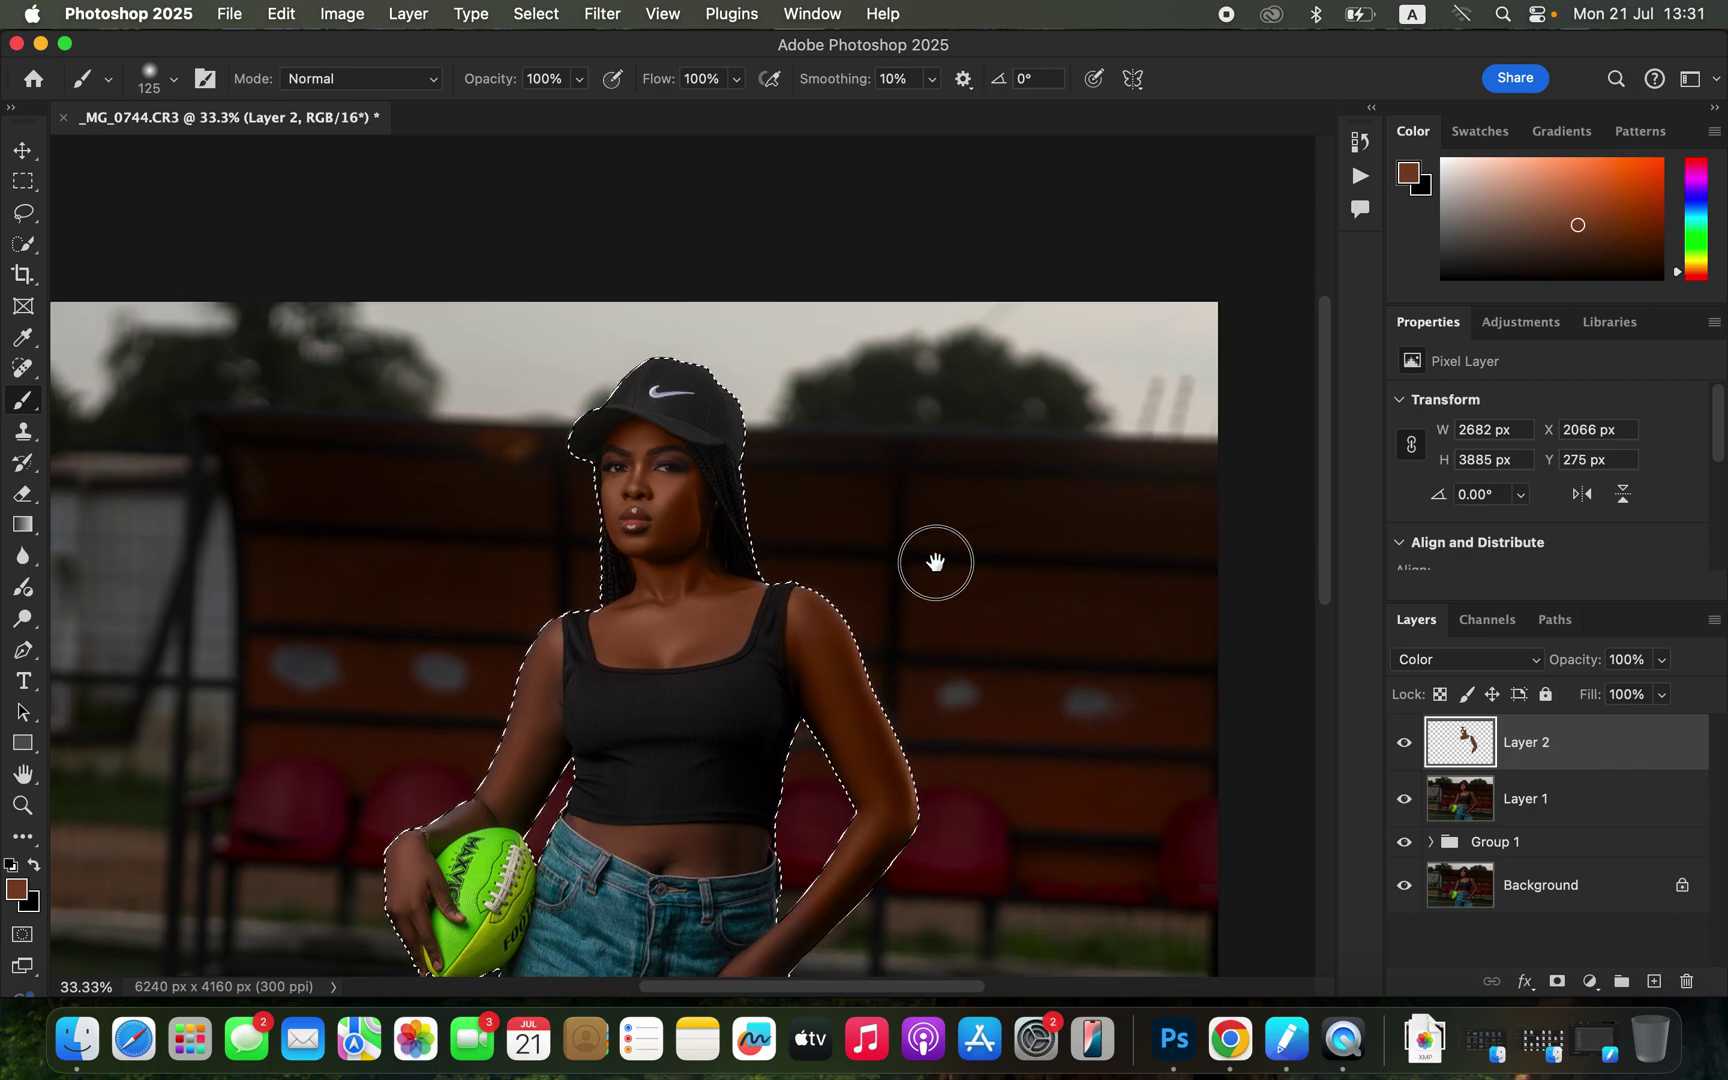
pyautogui.scroll(-5, 925, 567)
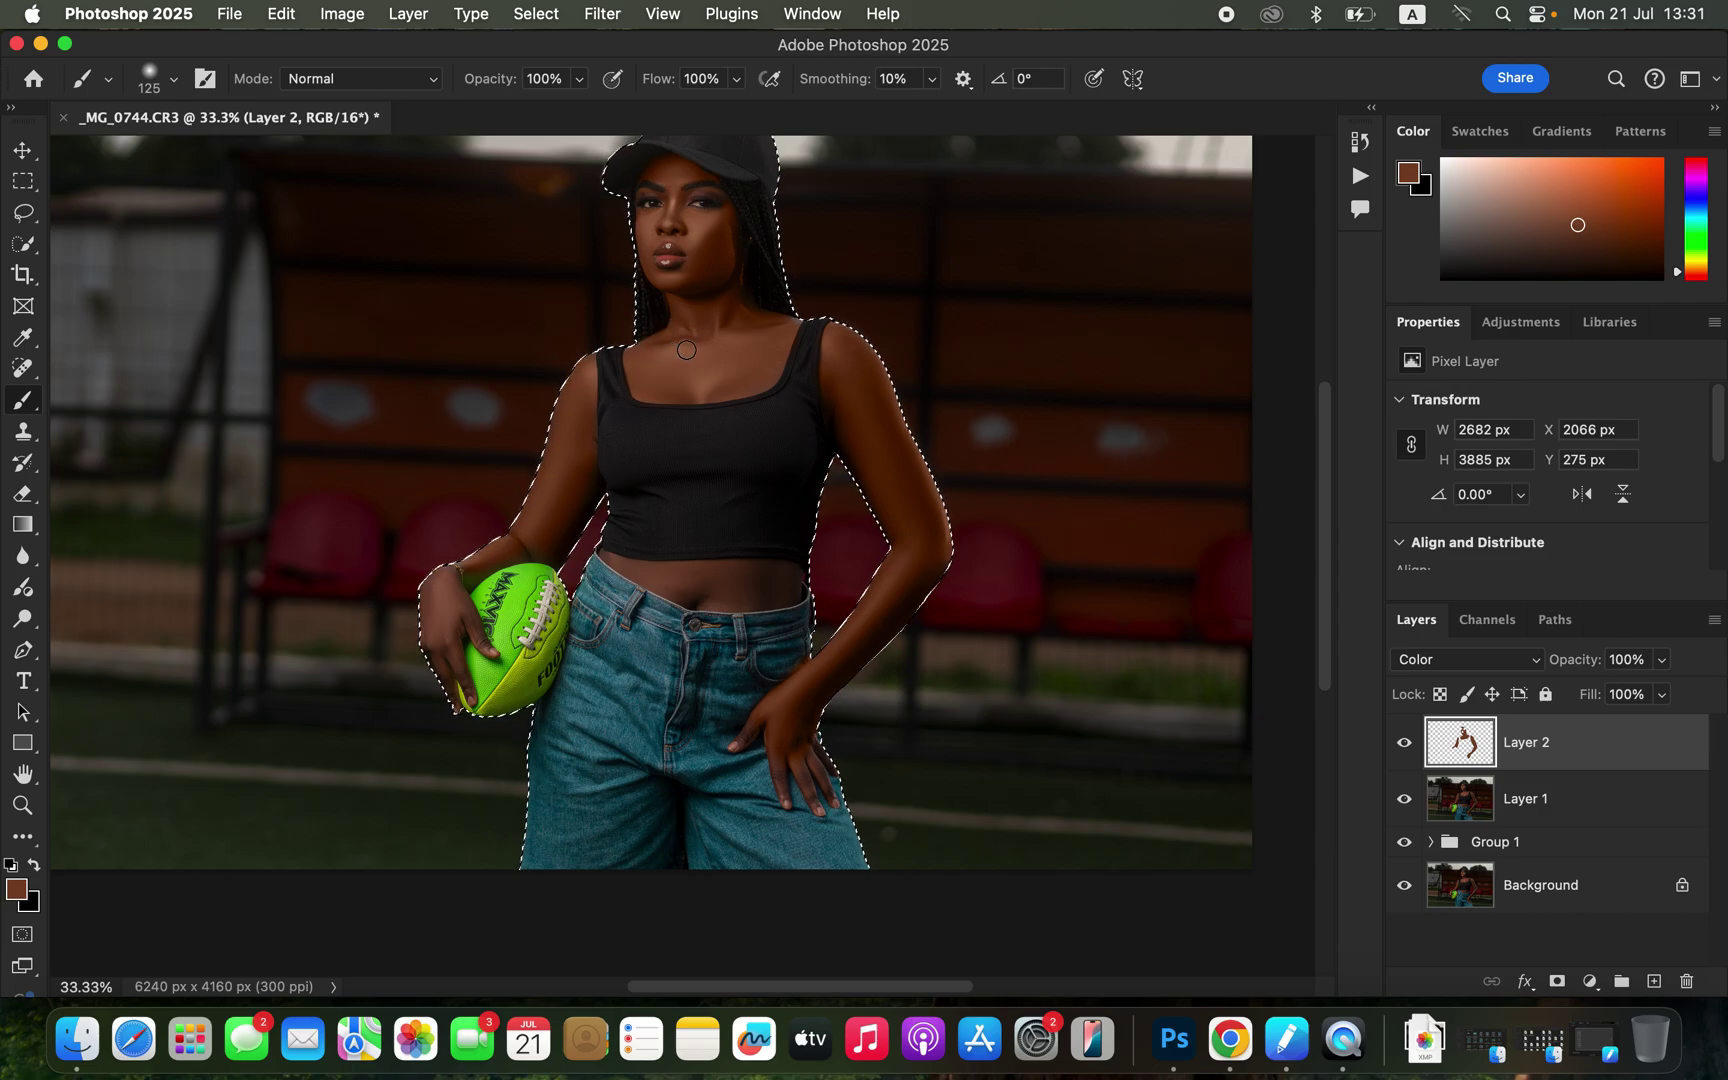
# Step: Paint the skin tone over both hands and the fingers, reducing the brush to 70 px and then 40 px for the details
pyautogui.press('super+equal')
pyautogui.press('super+equal')
pyautogui.moveTo(892, 737); pyautogui.dragTo(953, 390)
pyautogui.press('[')
pyautogui.press('[')
pyautogui.press('[')
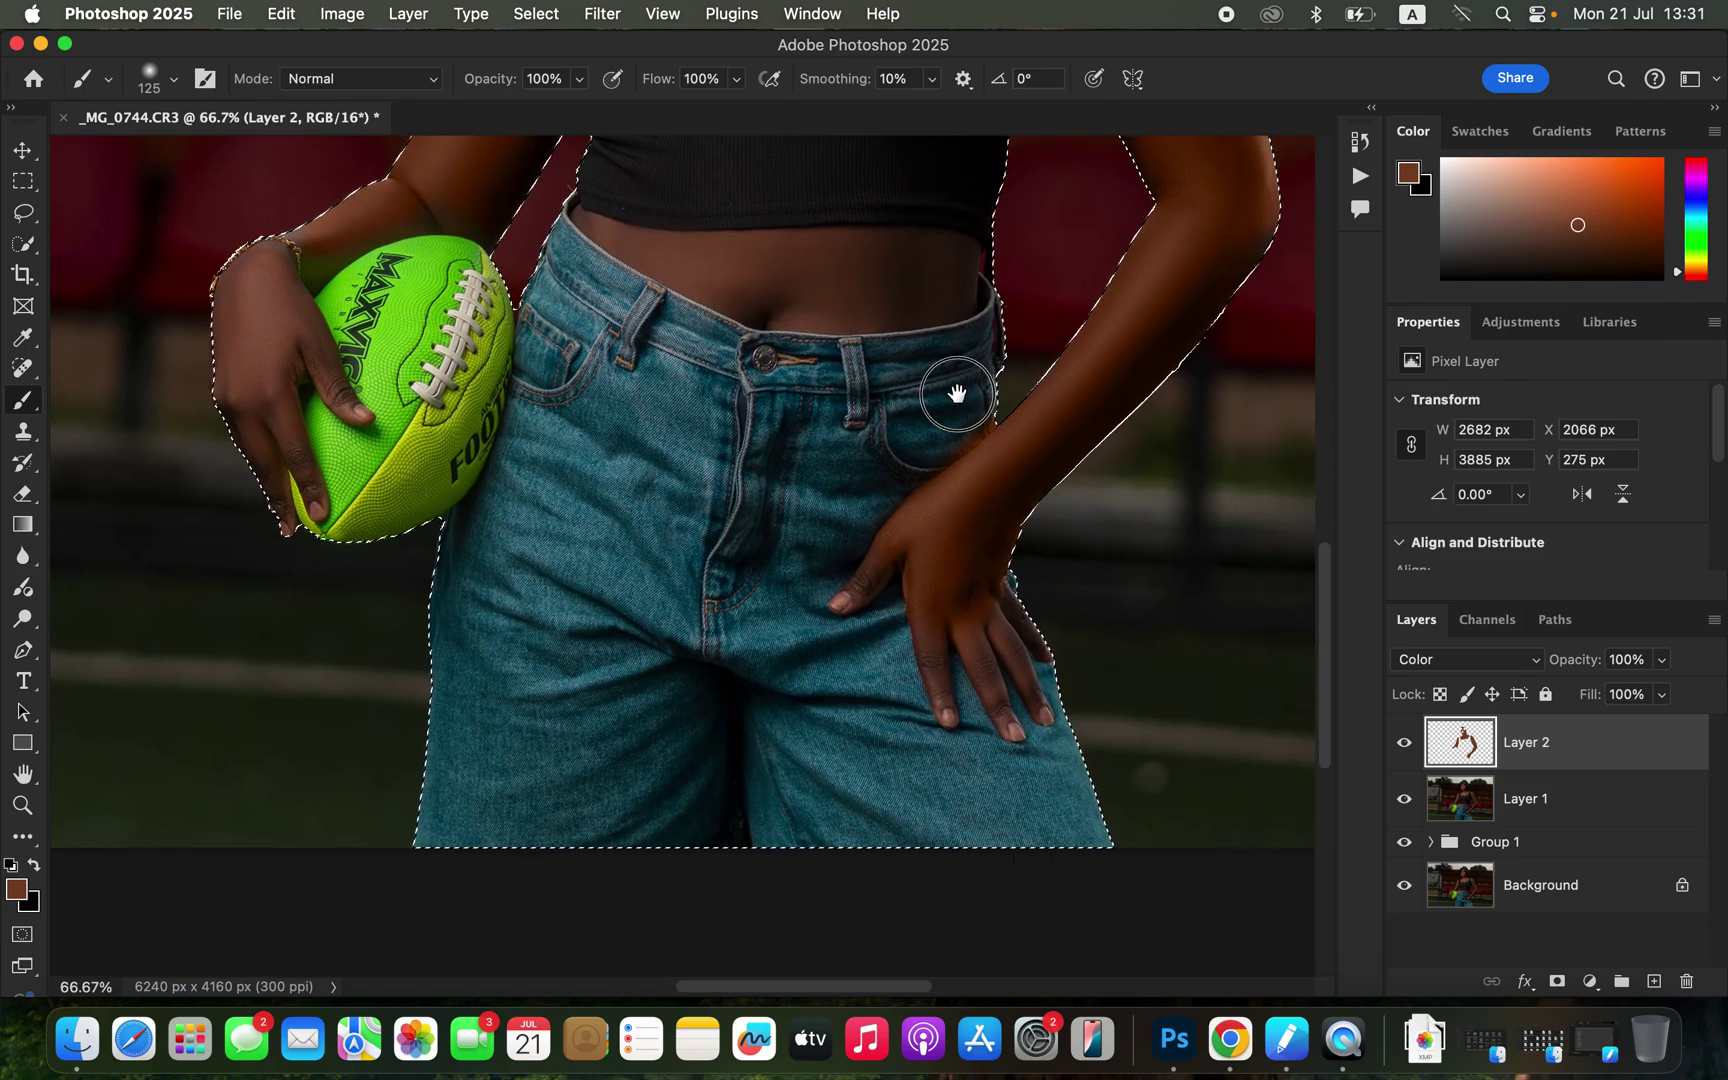
pyautogui.press('[')
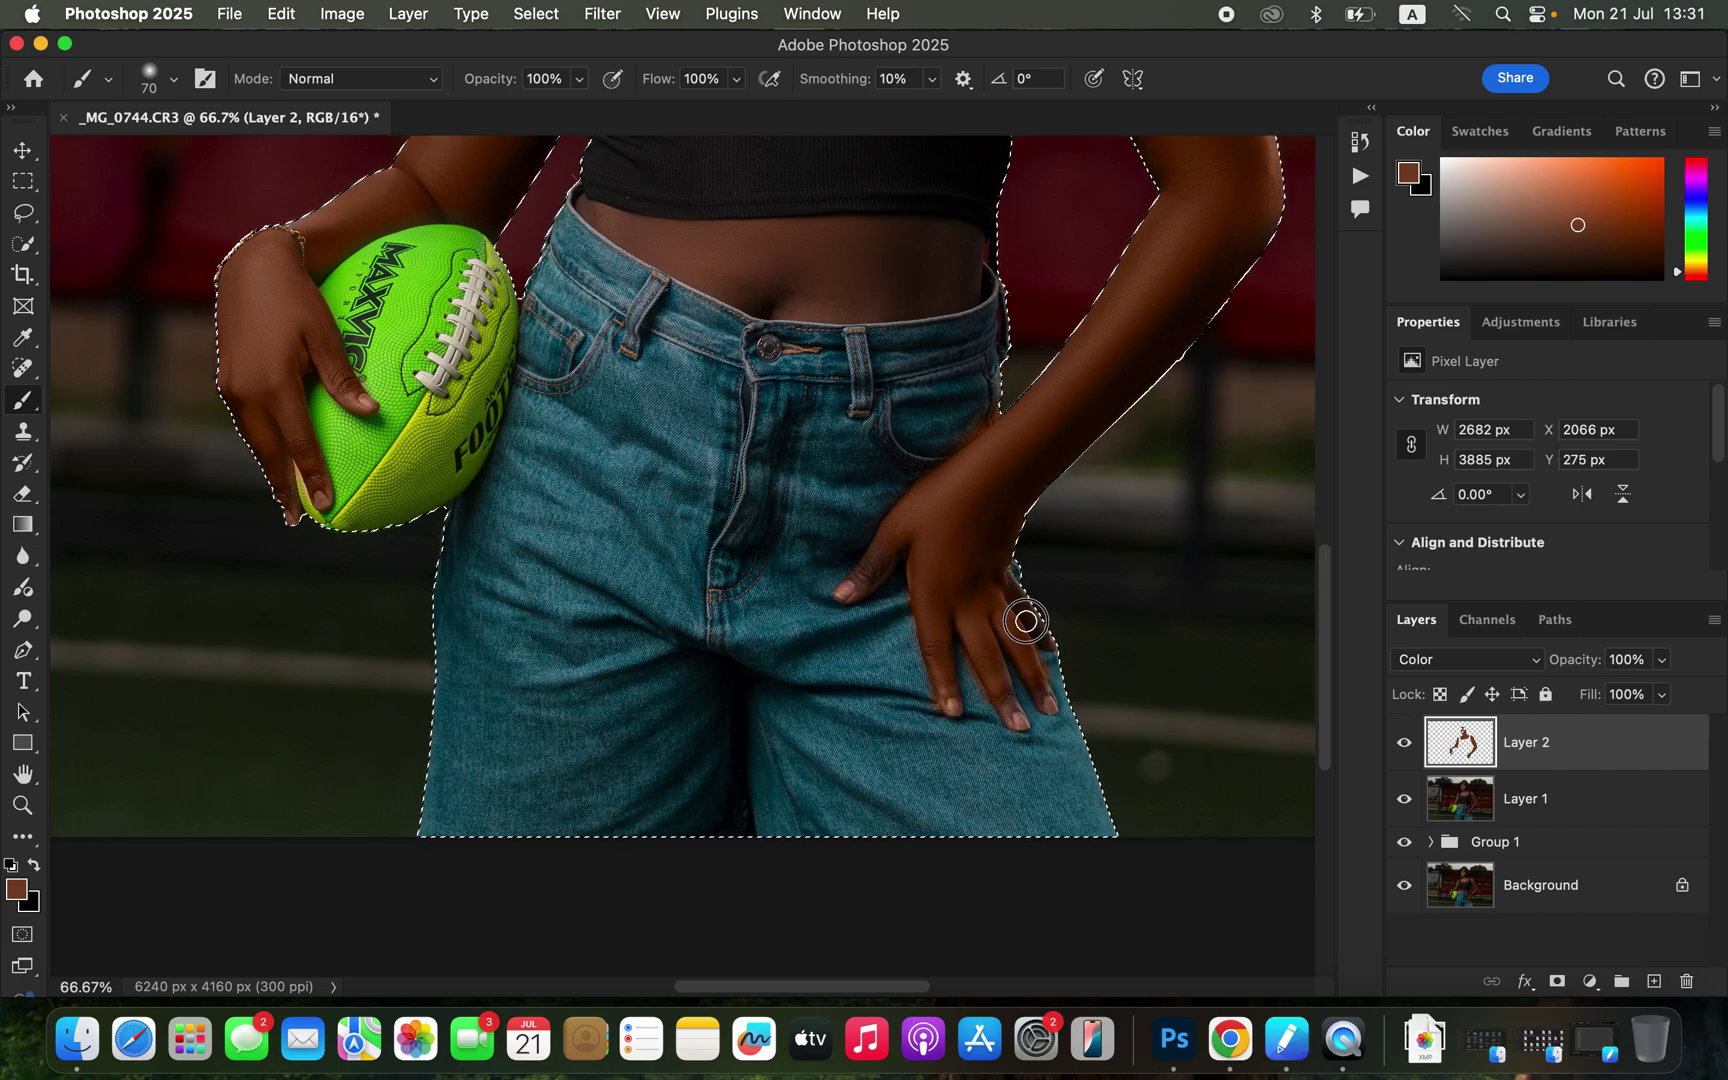
pyautogui.press('[')
pyautogui.press('[')
pyautogui.press('[')
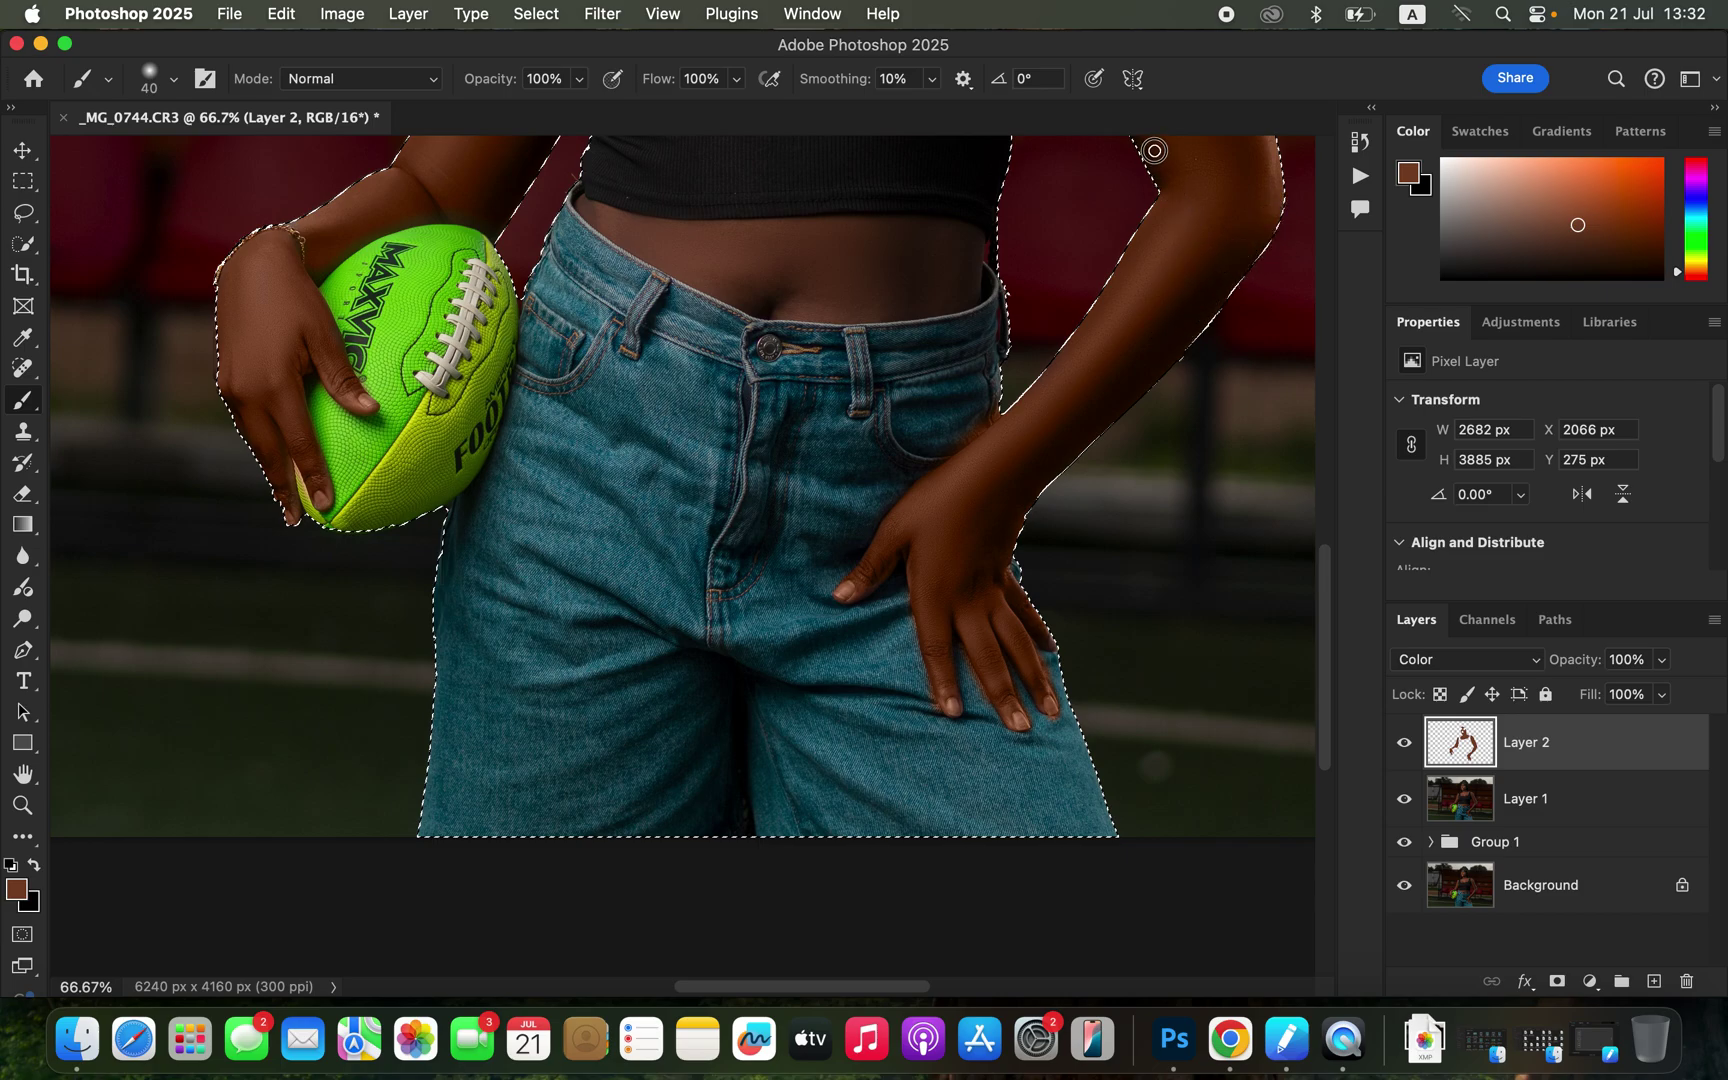
# Step: Enlarge the brush to 70 px and paint the skin tone across the bare midriff between the top and the jeans
pyautogui.press(']')
pyautogui.moveTo(791, 262)
pyautogui.mouseDown()
pyautogui.moveTo(791, 239)
pyautogui.moveTo(791, 255)
pyautogui.mouseUp()
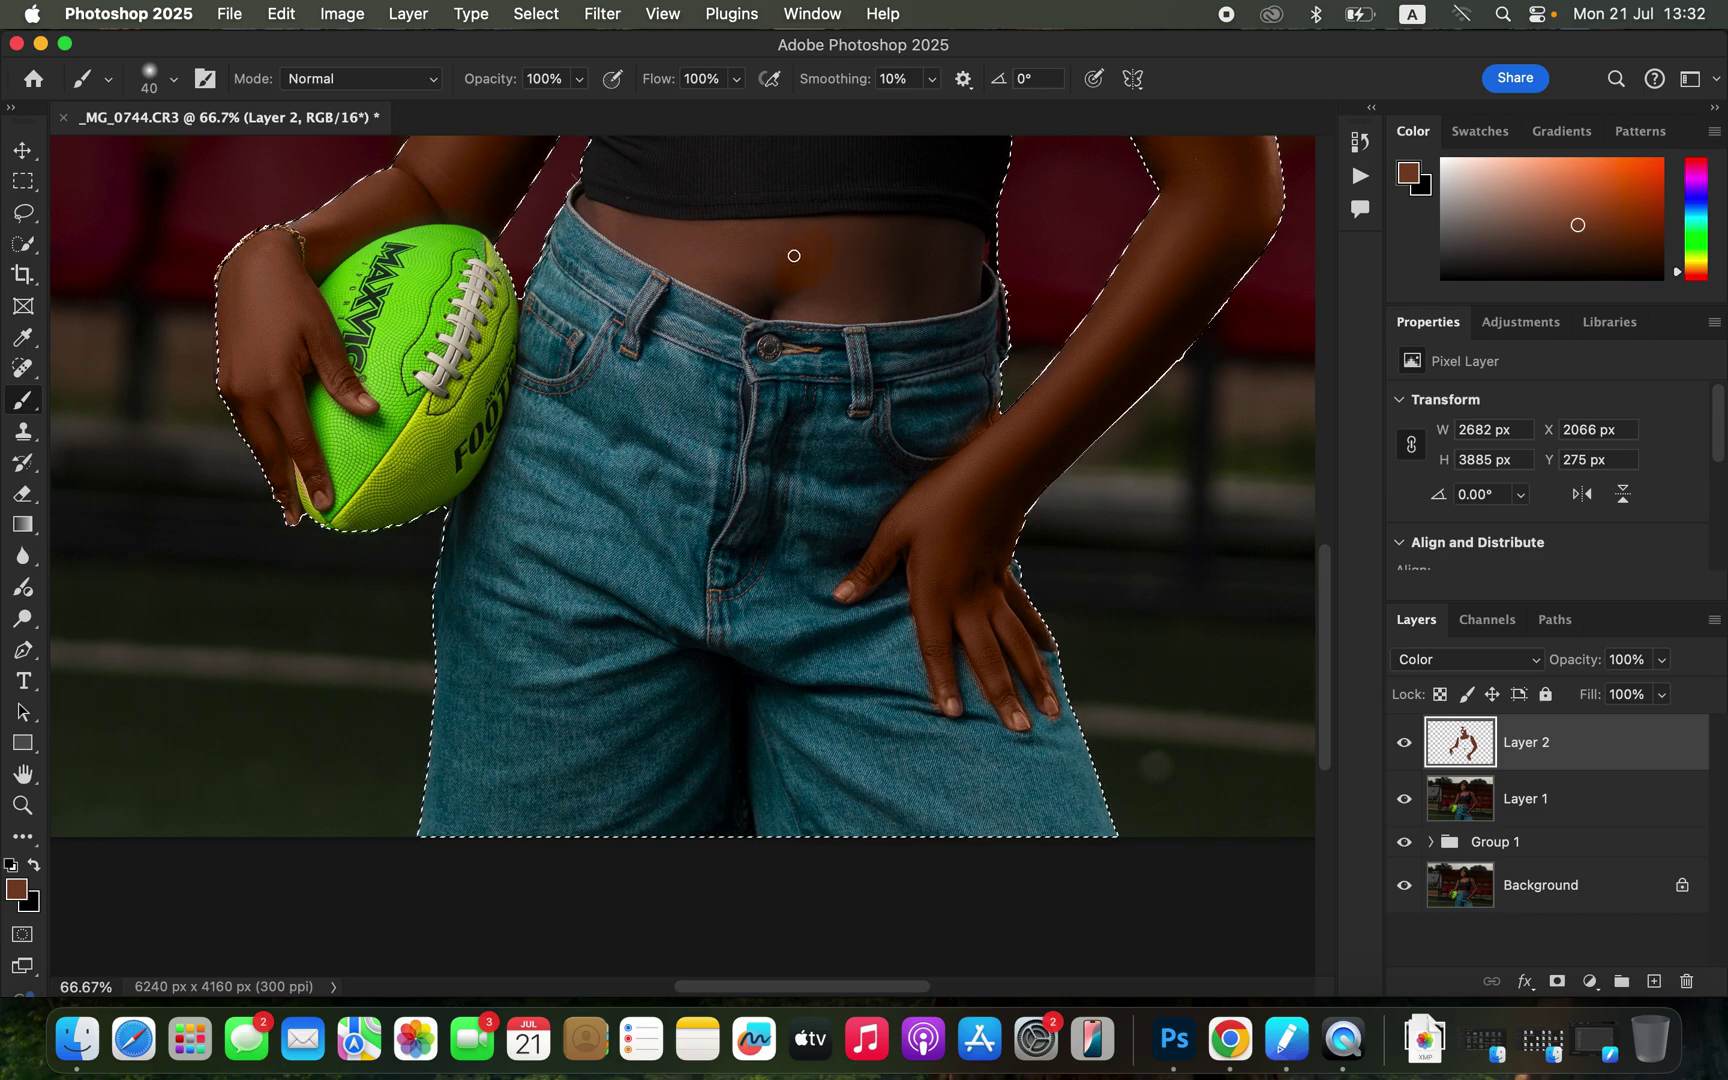
pyautogui.press(']')
pyautogui.press(']')
pyautogui.press(']')
pyautogui.press(']')
pyautogui.press(']')
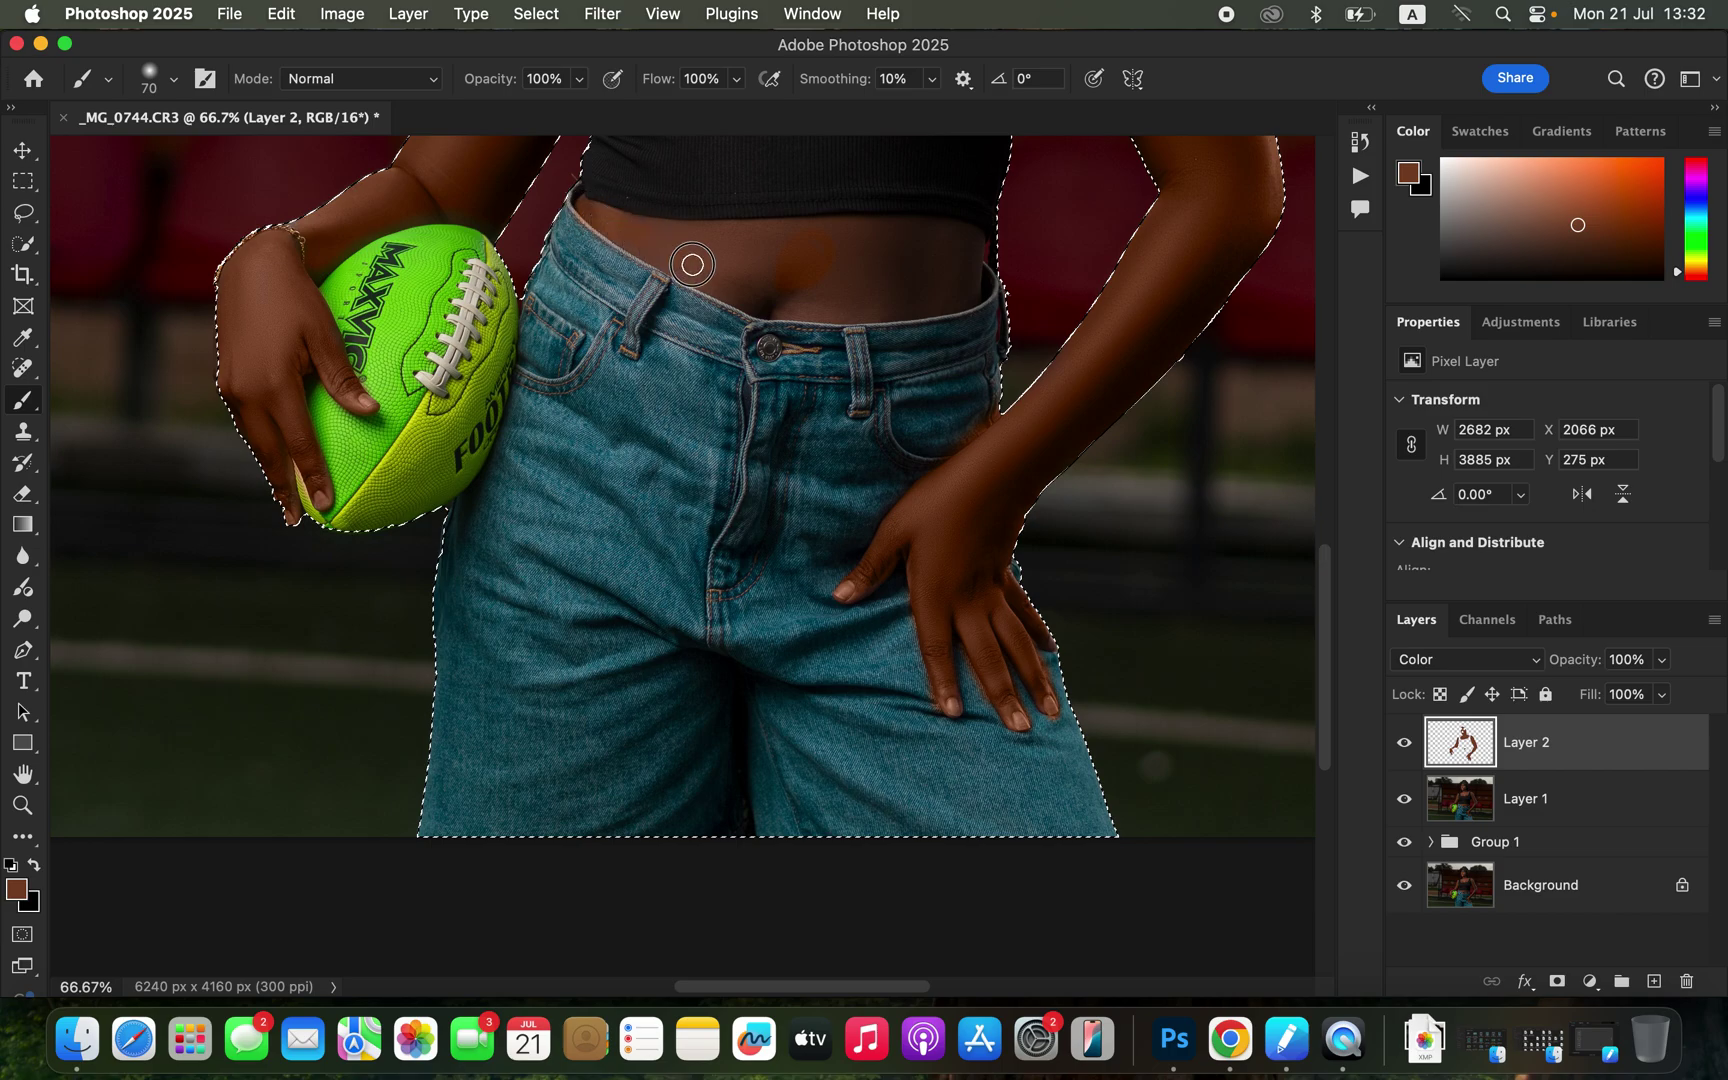
pyautogui.moveTo(647, 238)
pyautogui.mouseDown()
pyautogui.moveTo(745, 262)
pyautogui.moveTo(802, 249)
pyautogui.moveTo(700, 238)
pyautogui.moveTo(910, 234)
pyautogui.moveTo(889, 239)
pyautogui.moveTo(972, 258)
pyautogui.moveTo(908, 301)
pyautogui.moveTo(720, 293)
pyautogui.moveTo(890, 302)
pyautogui.moveTo(855, 289)
pyautogui.moveTo(932, 281)
pyautogui.moveTo(936, 257)
pyautogui.moveTo(885, 272)
pyautogui.moveTo(901, 265)
pyautogui.moveTo(863, 240)
pyautogui.mouseUp()
# Step: Switch to the Eraser at 40 px and clean up skin color spilled onto the clothing around the midriff
pyautogui.click(30, 496)
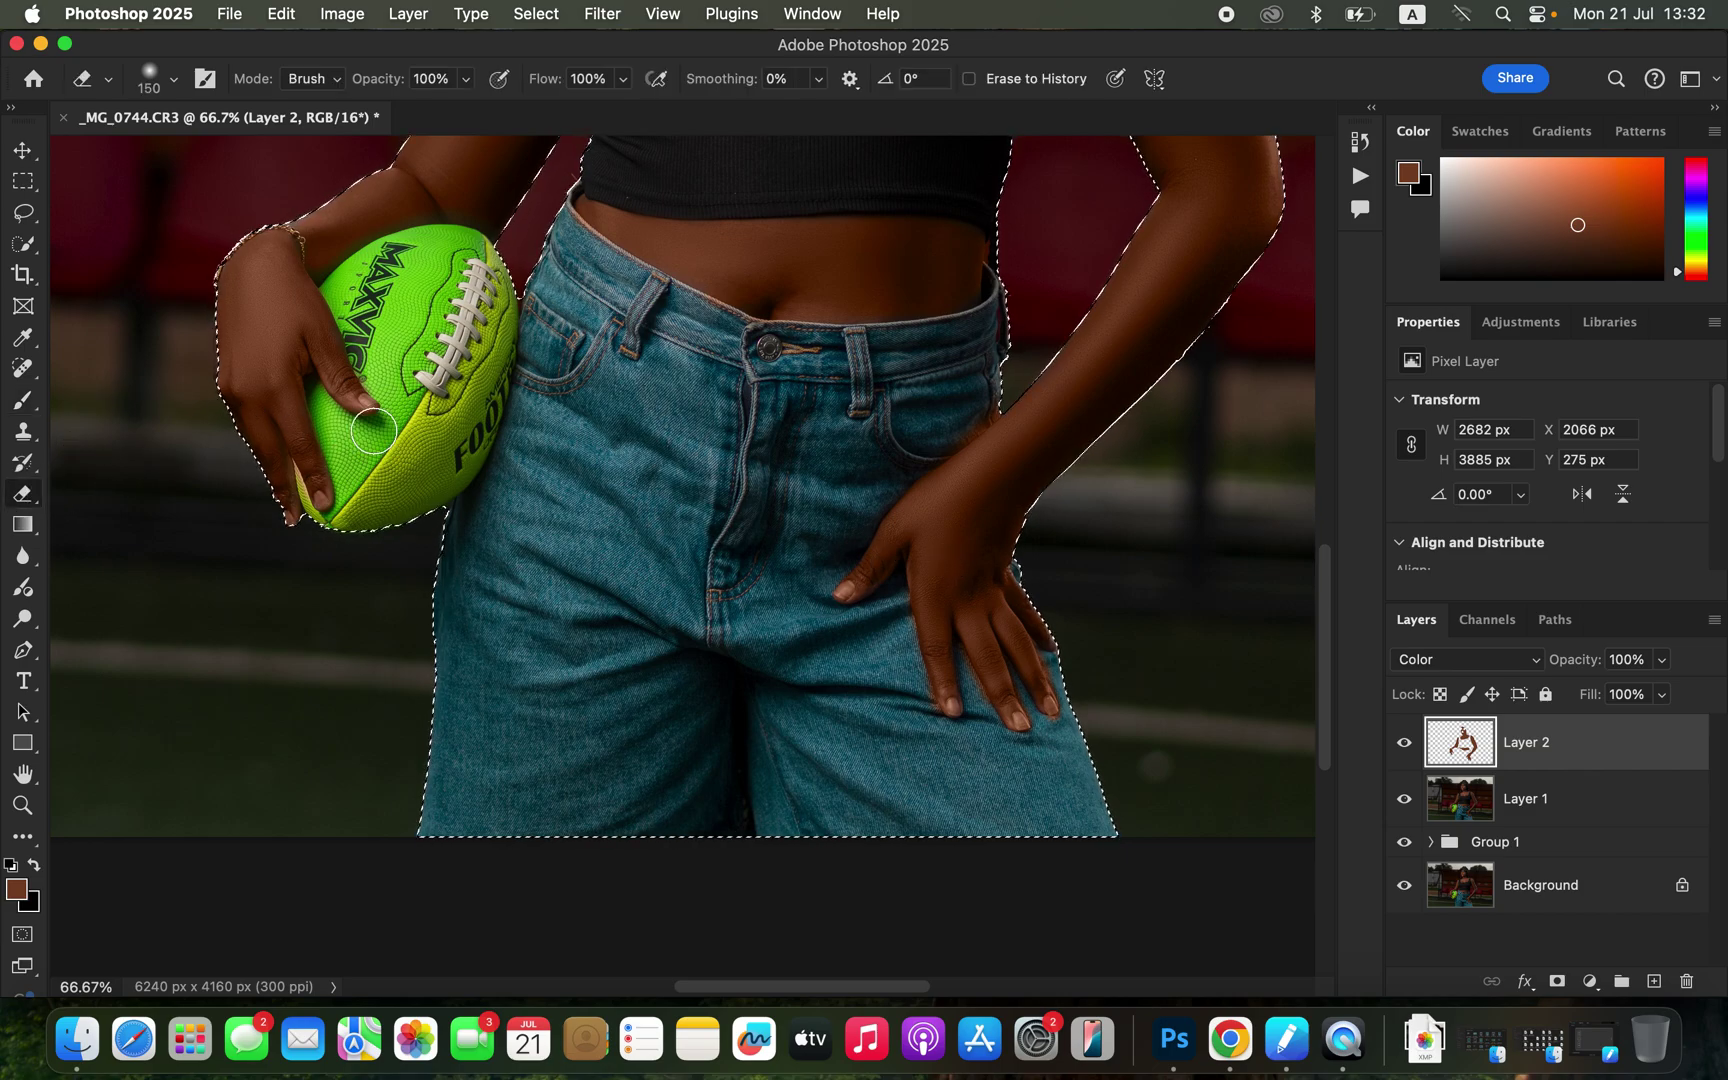
pyautogui.press('[')
pyautogui.press('[')
pyautogui.press('[')
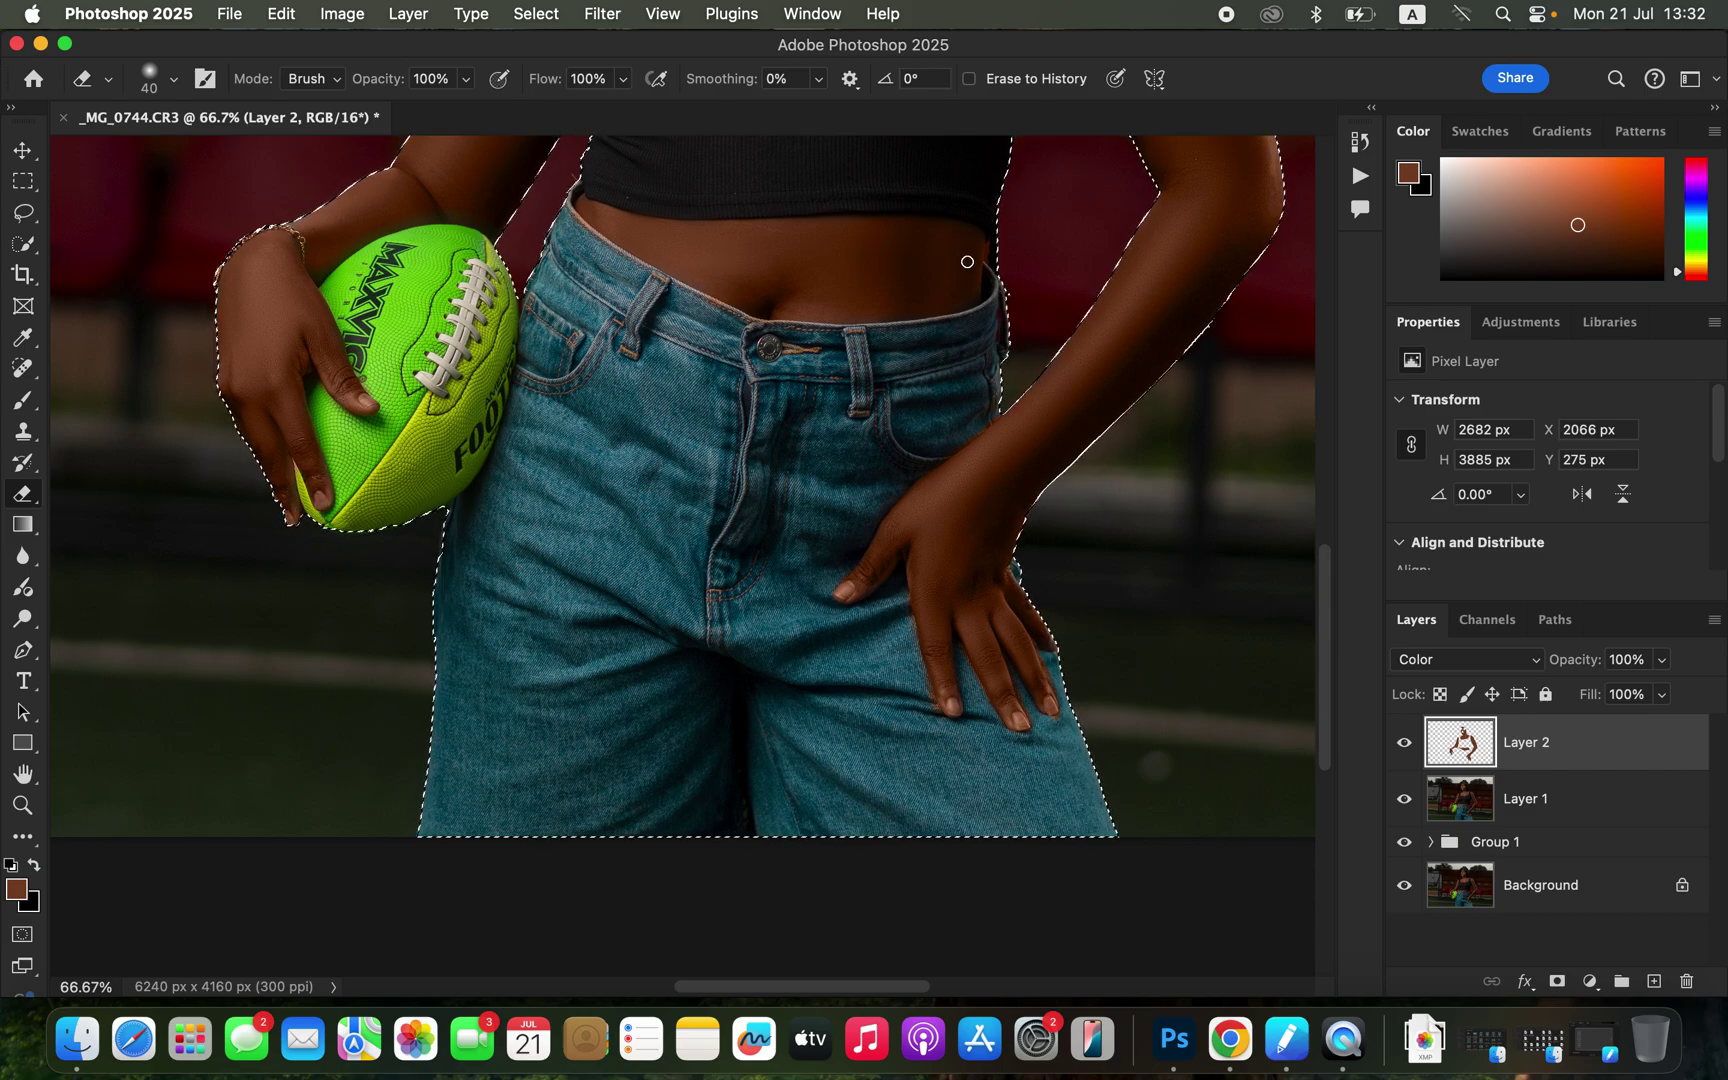
pyautogui.moveTo(933, 231); pyautogui.dragTo(955, 372)
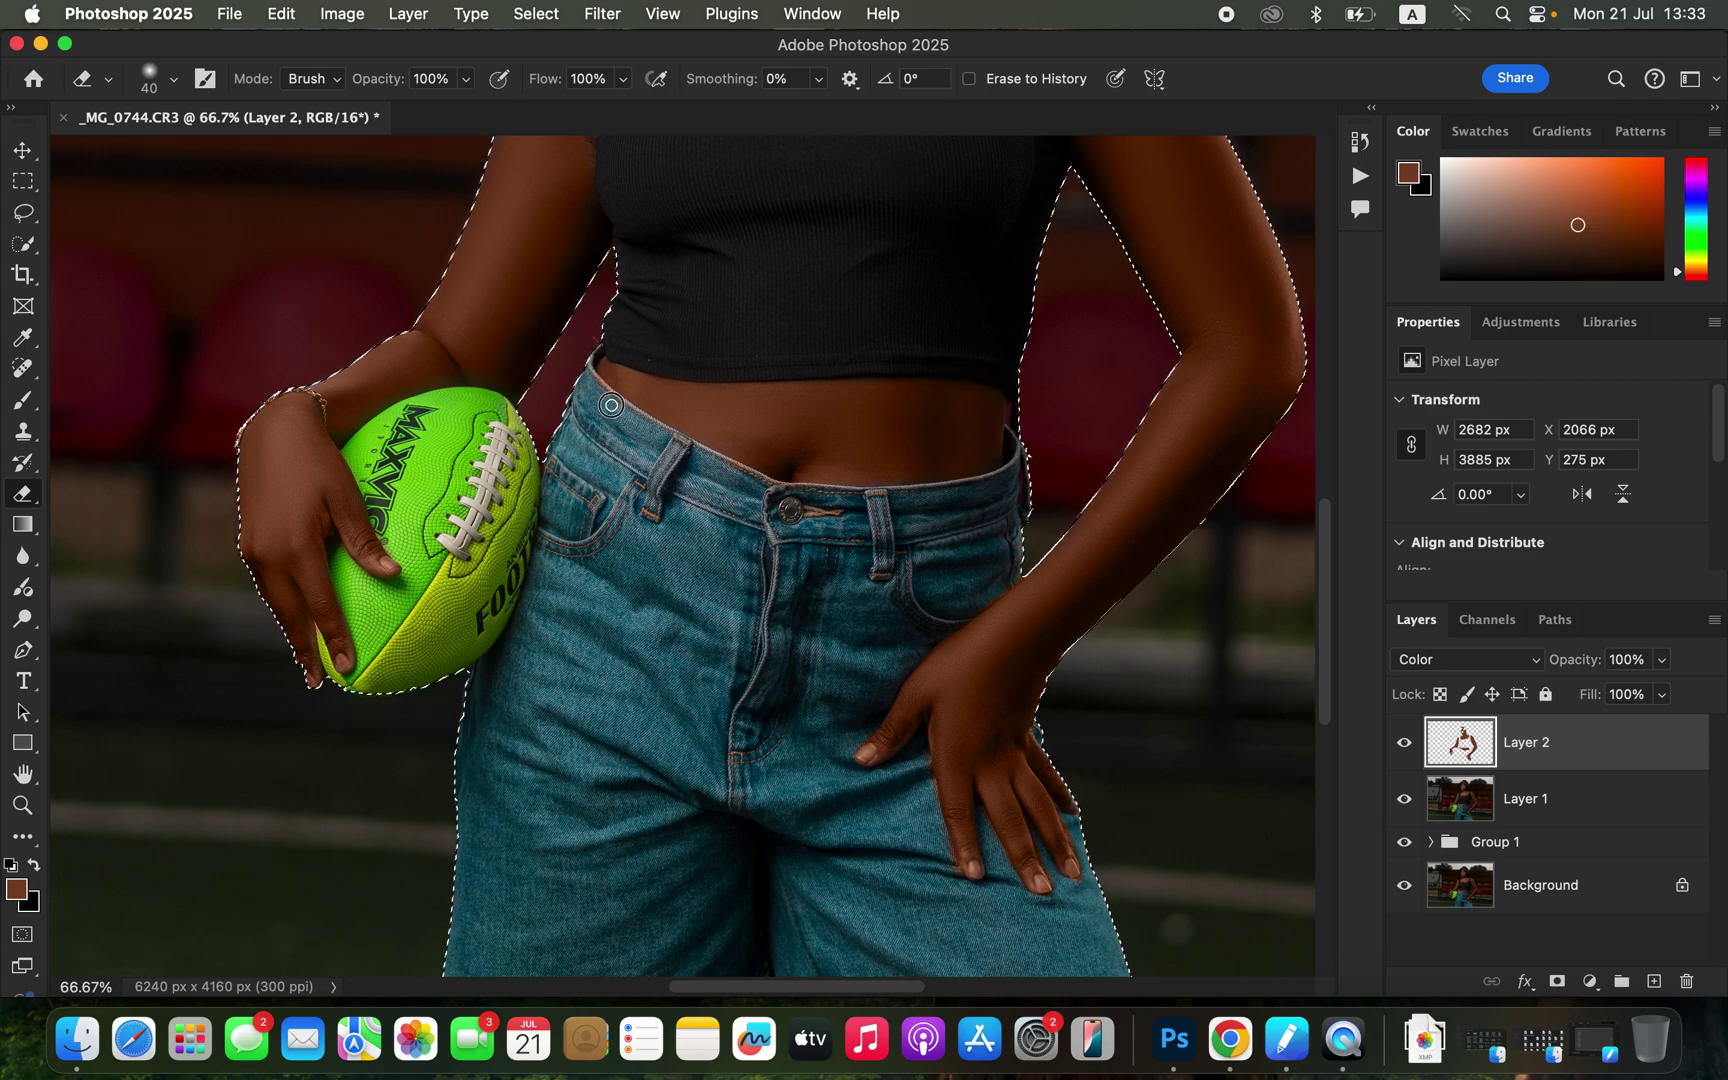
pyautogui.moveTo(946, 303); pyautogui.dragTo(949, 494)
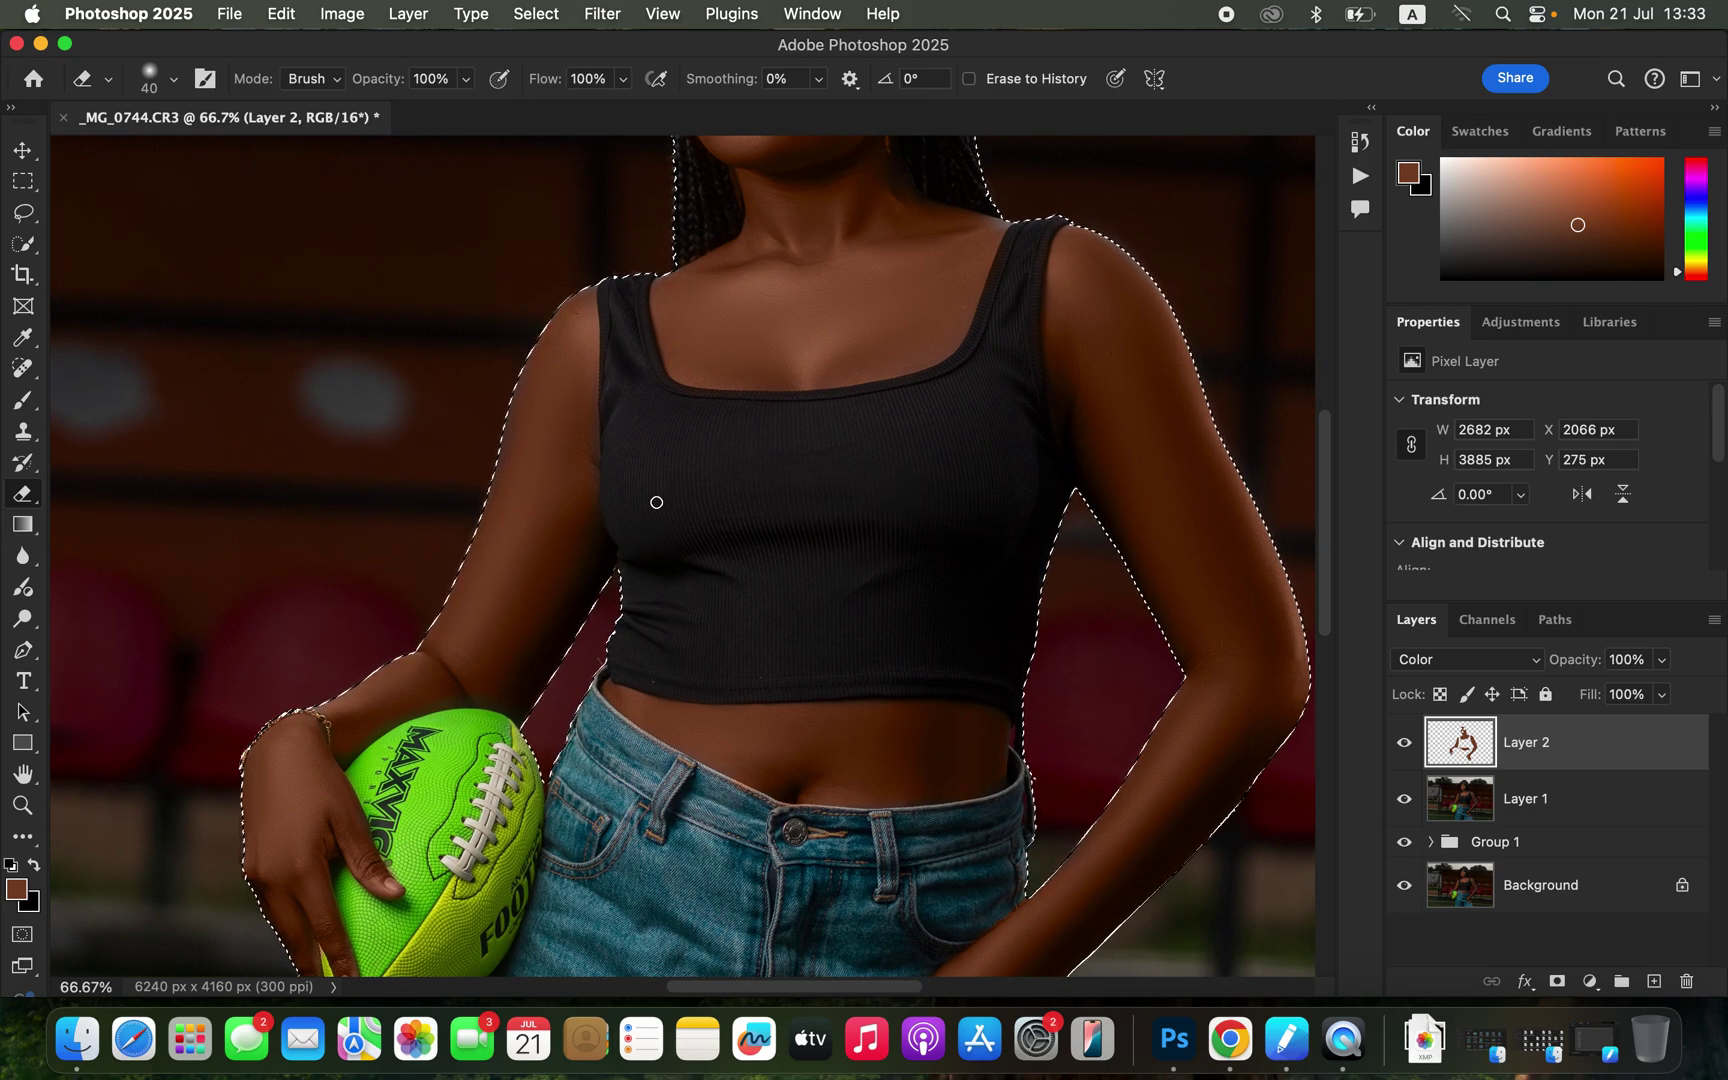
# Step: Refine the skin color around the tank top's neckline and straps, alternating between the 70 px brush and the 40 px eraser
pyautogui.press('b')
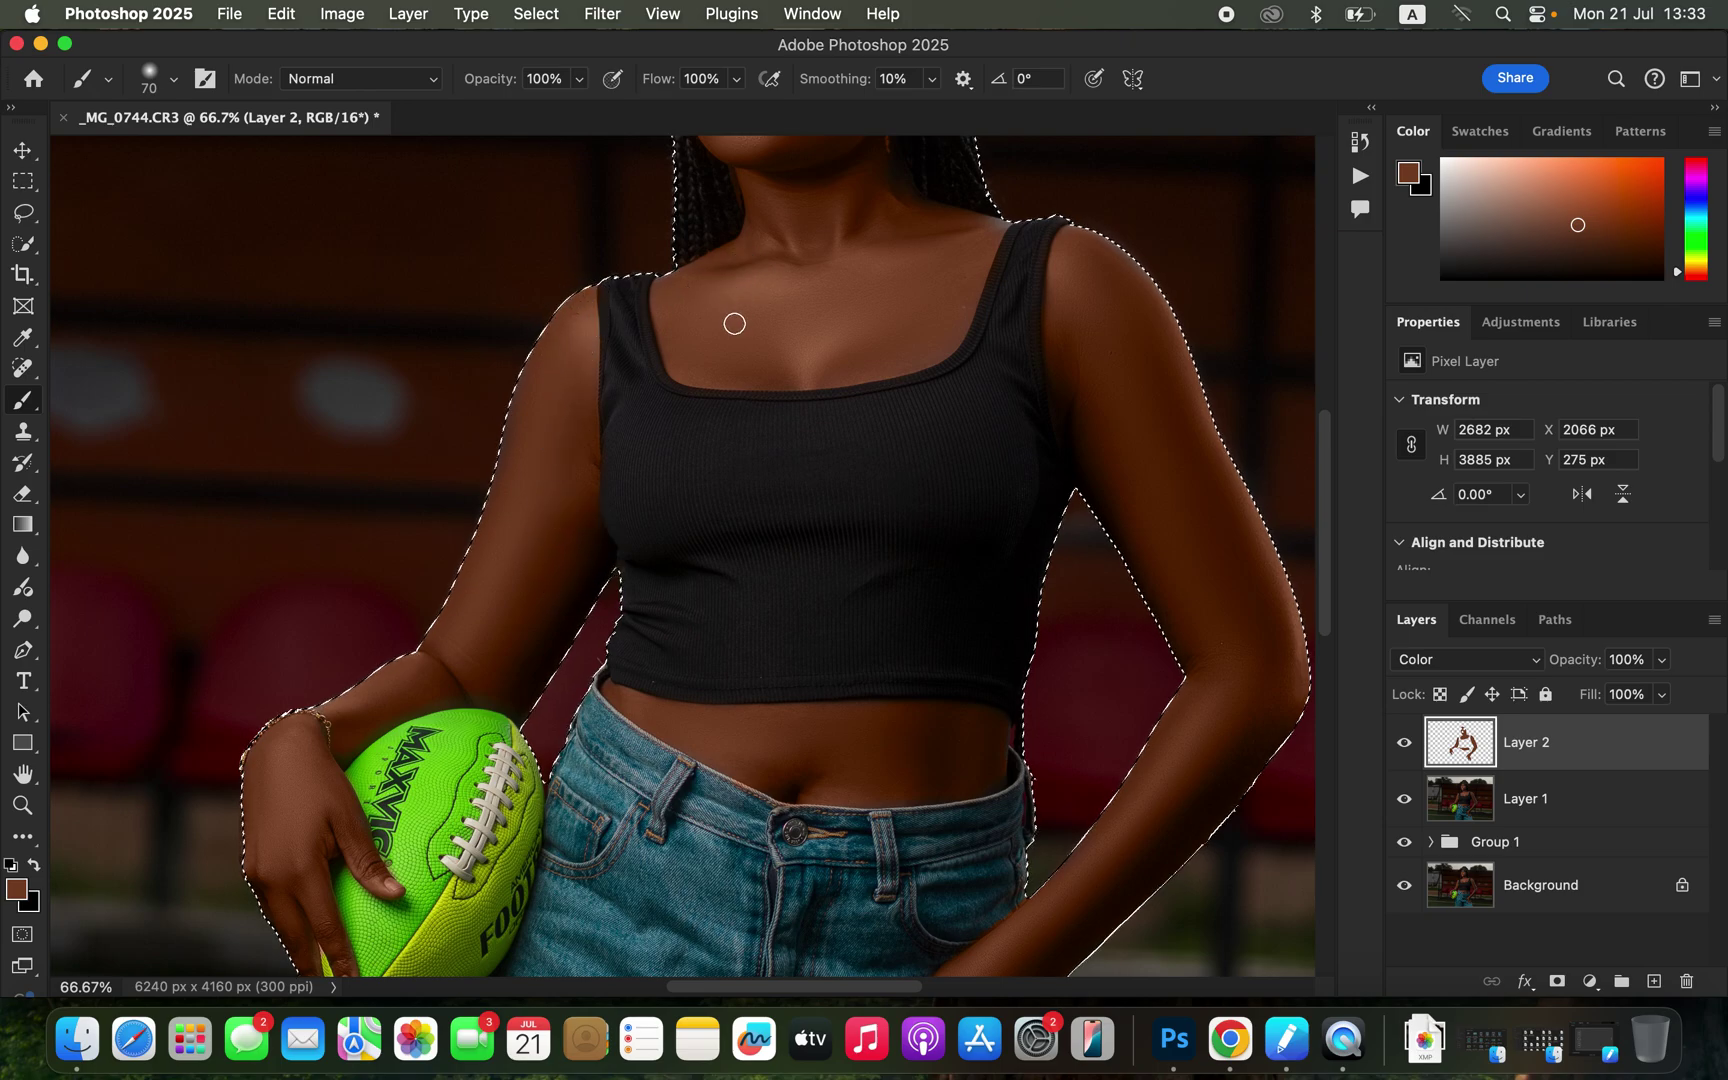
pyautogui.press('e')
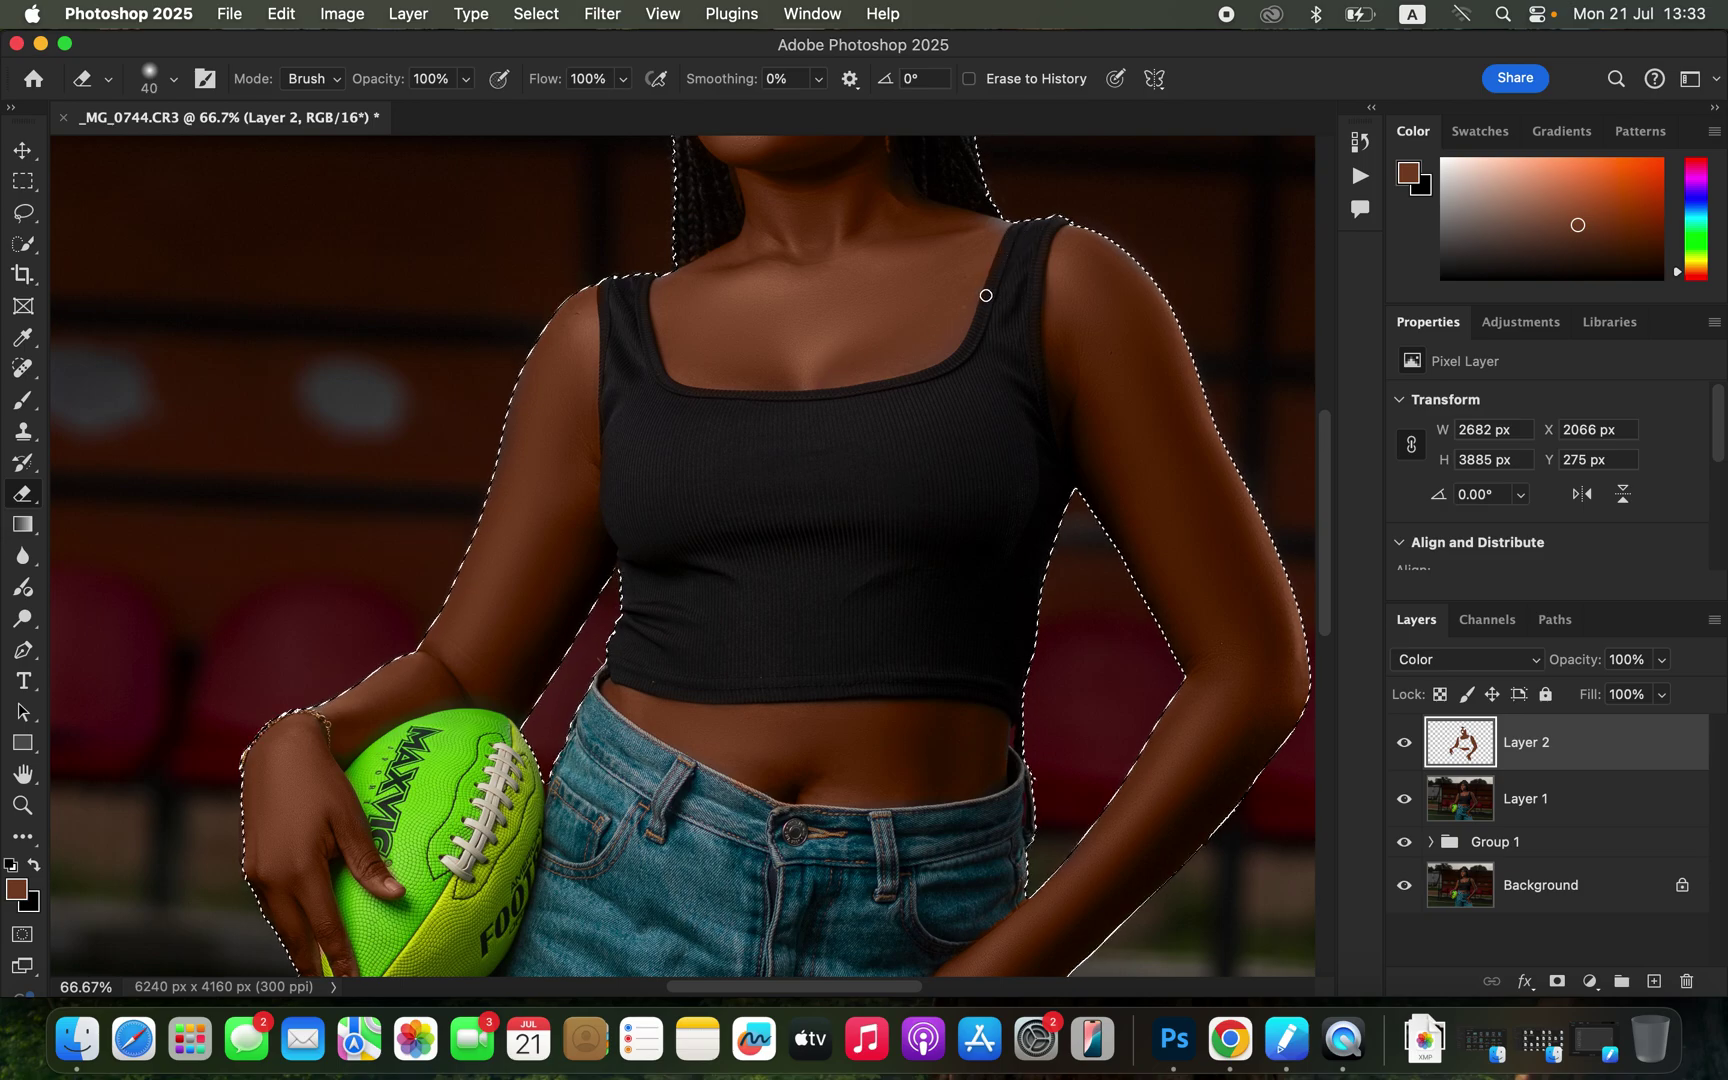
pyautogui.press('b')
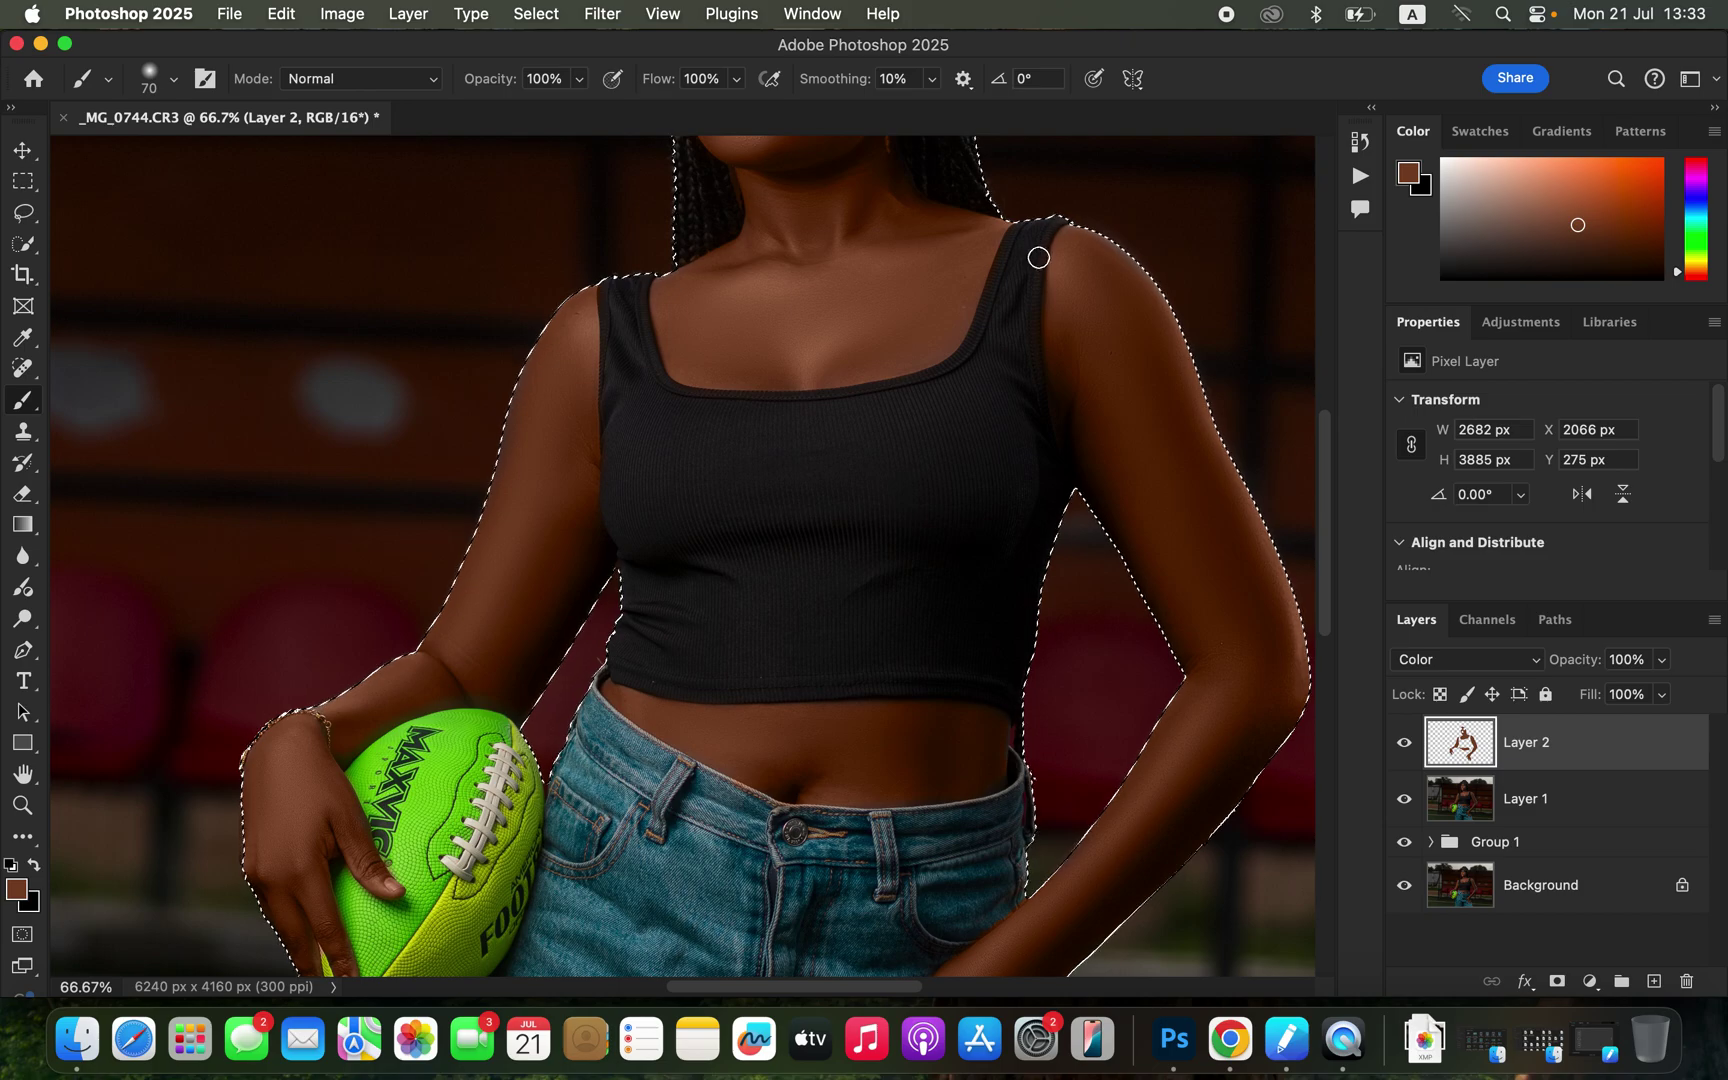
pyautogui.press('e')
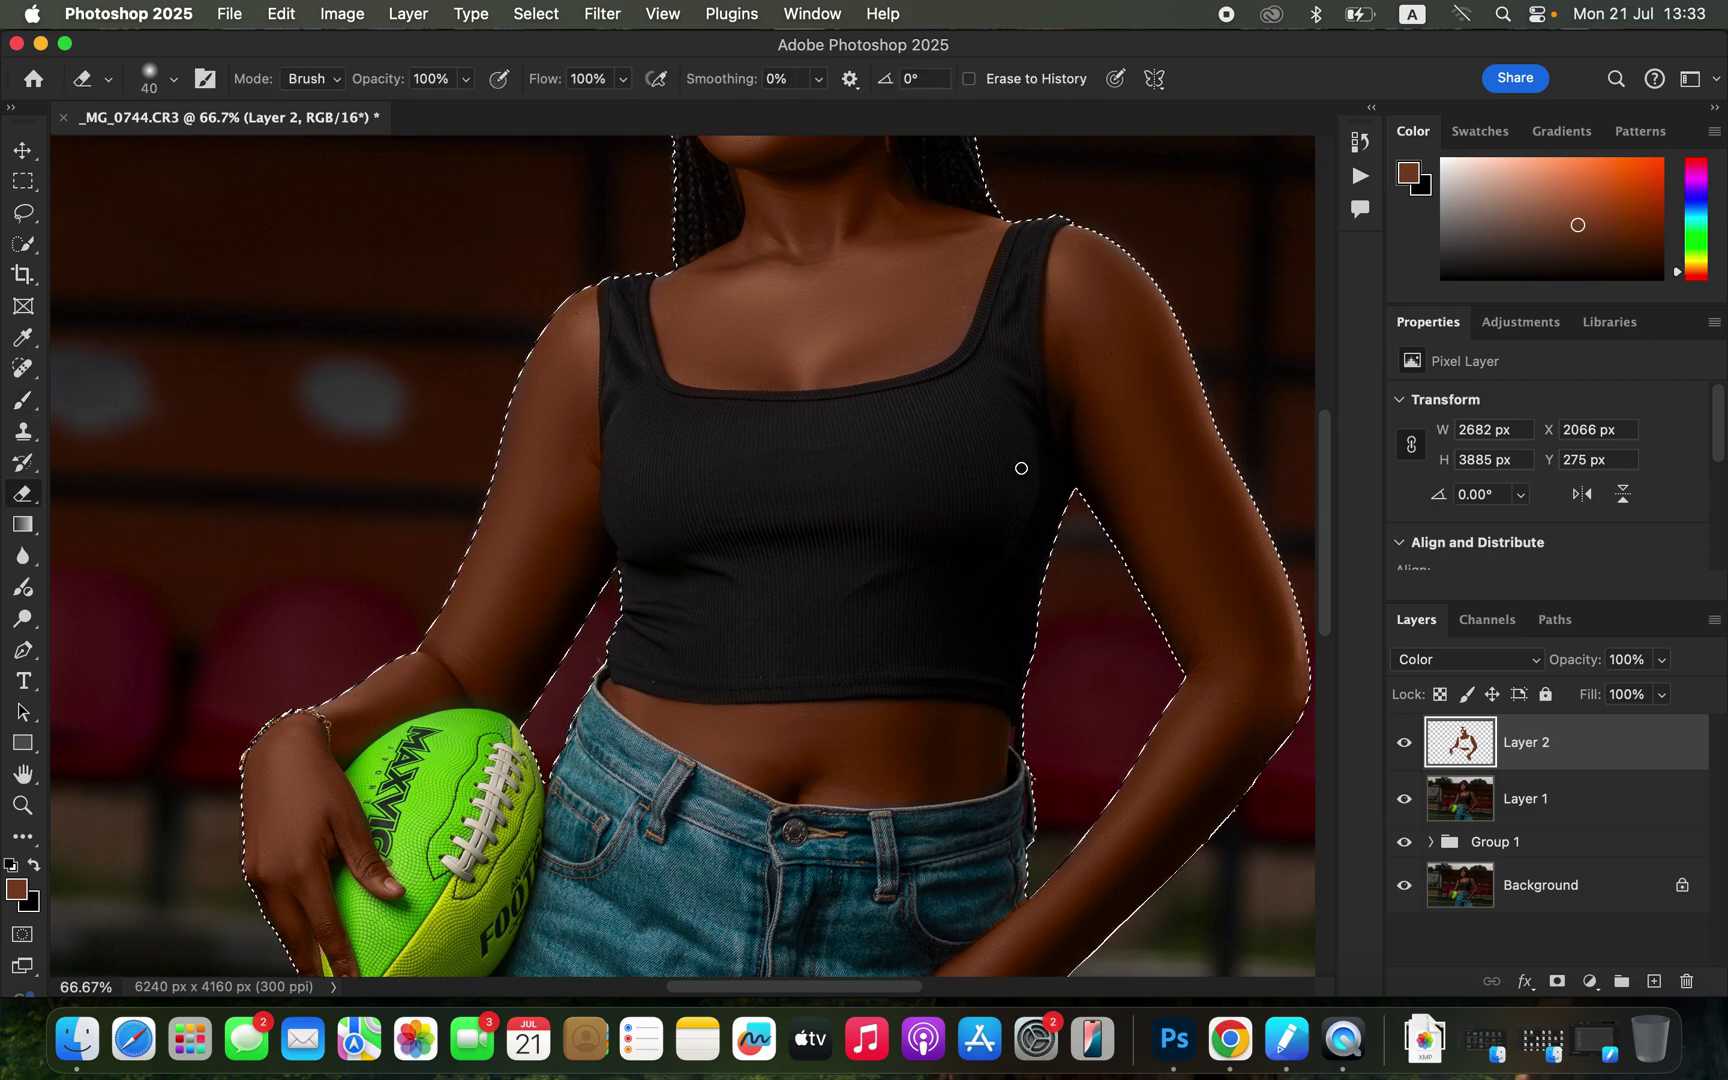
pyautogui.scroll(5, 862, 450)
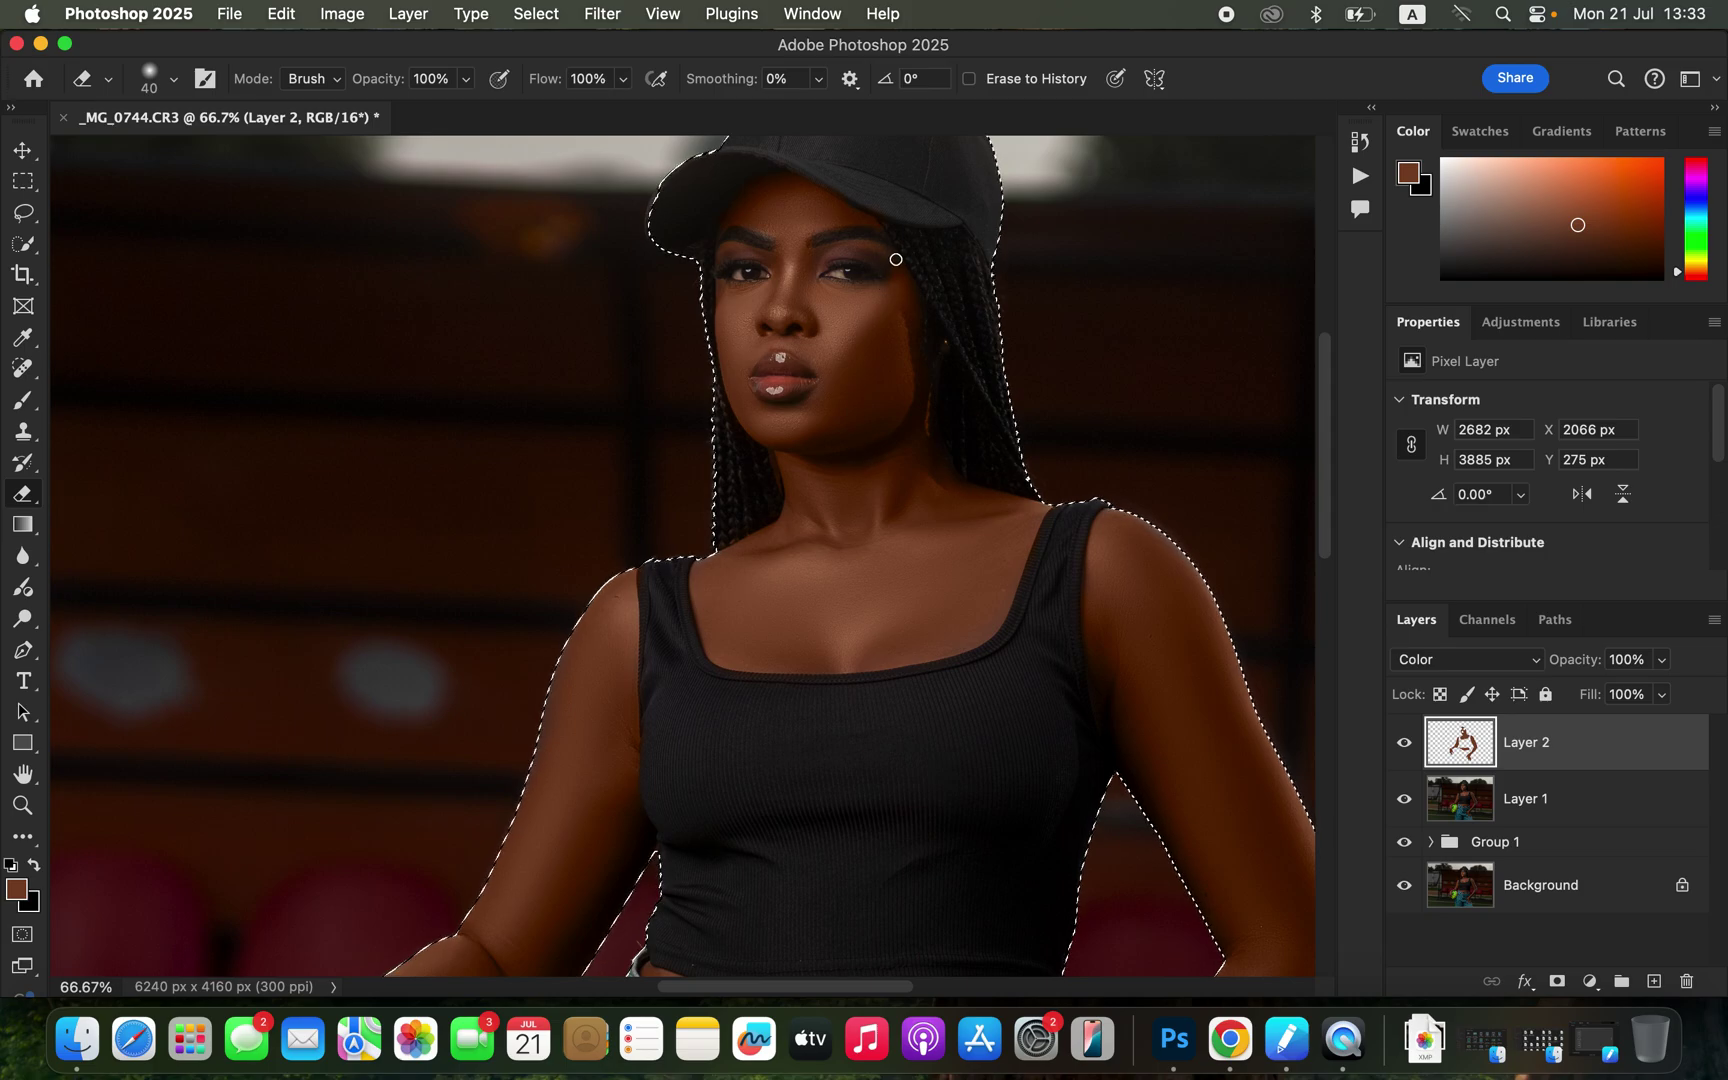
pyautogui.press('b')
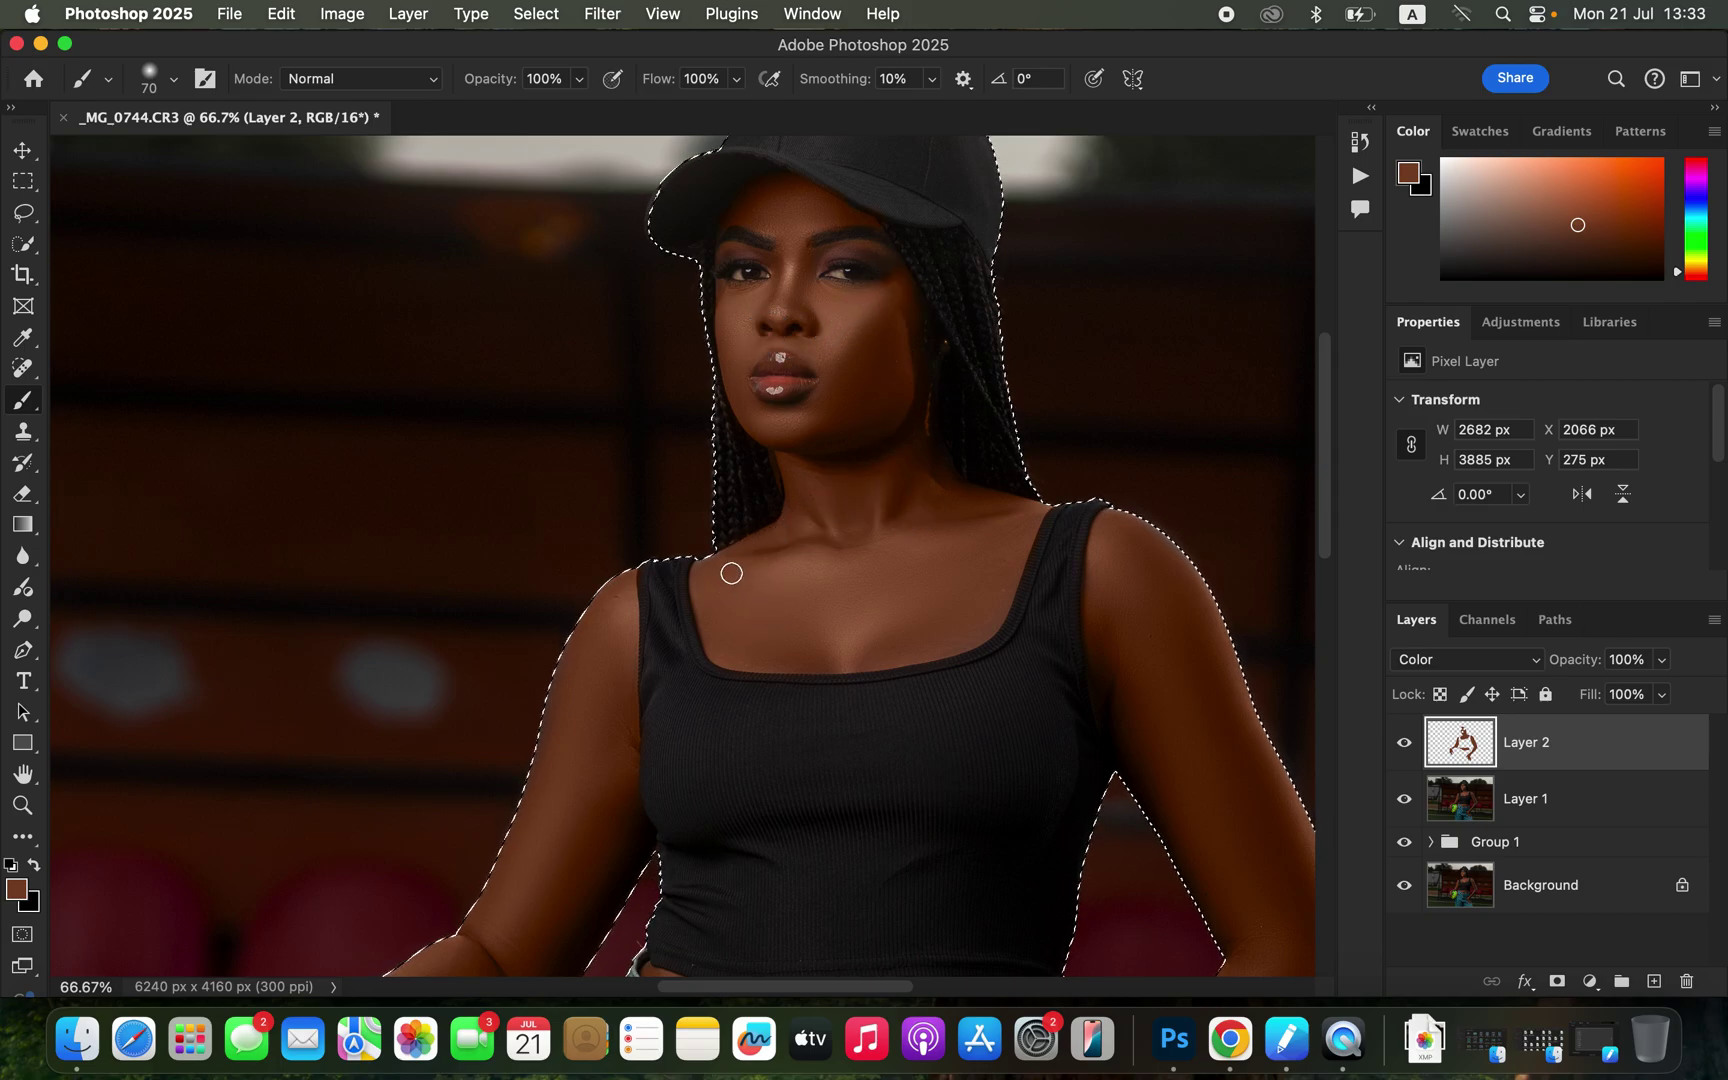
# Step: Deselect the subject and paint the skin tone over the remaining uncolored edges of both arms
pyautogui.press('super+d')
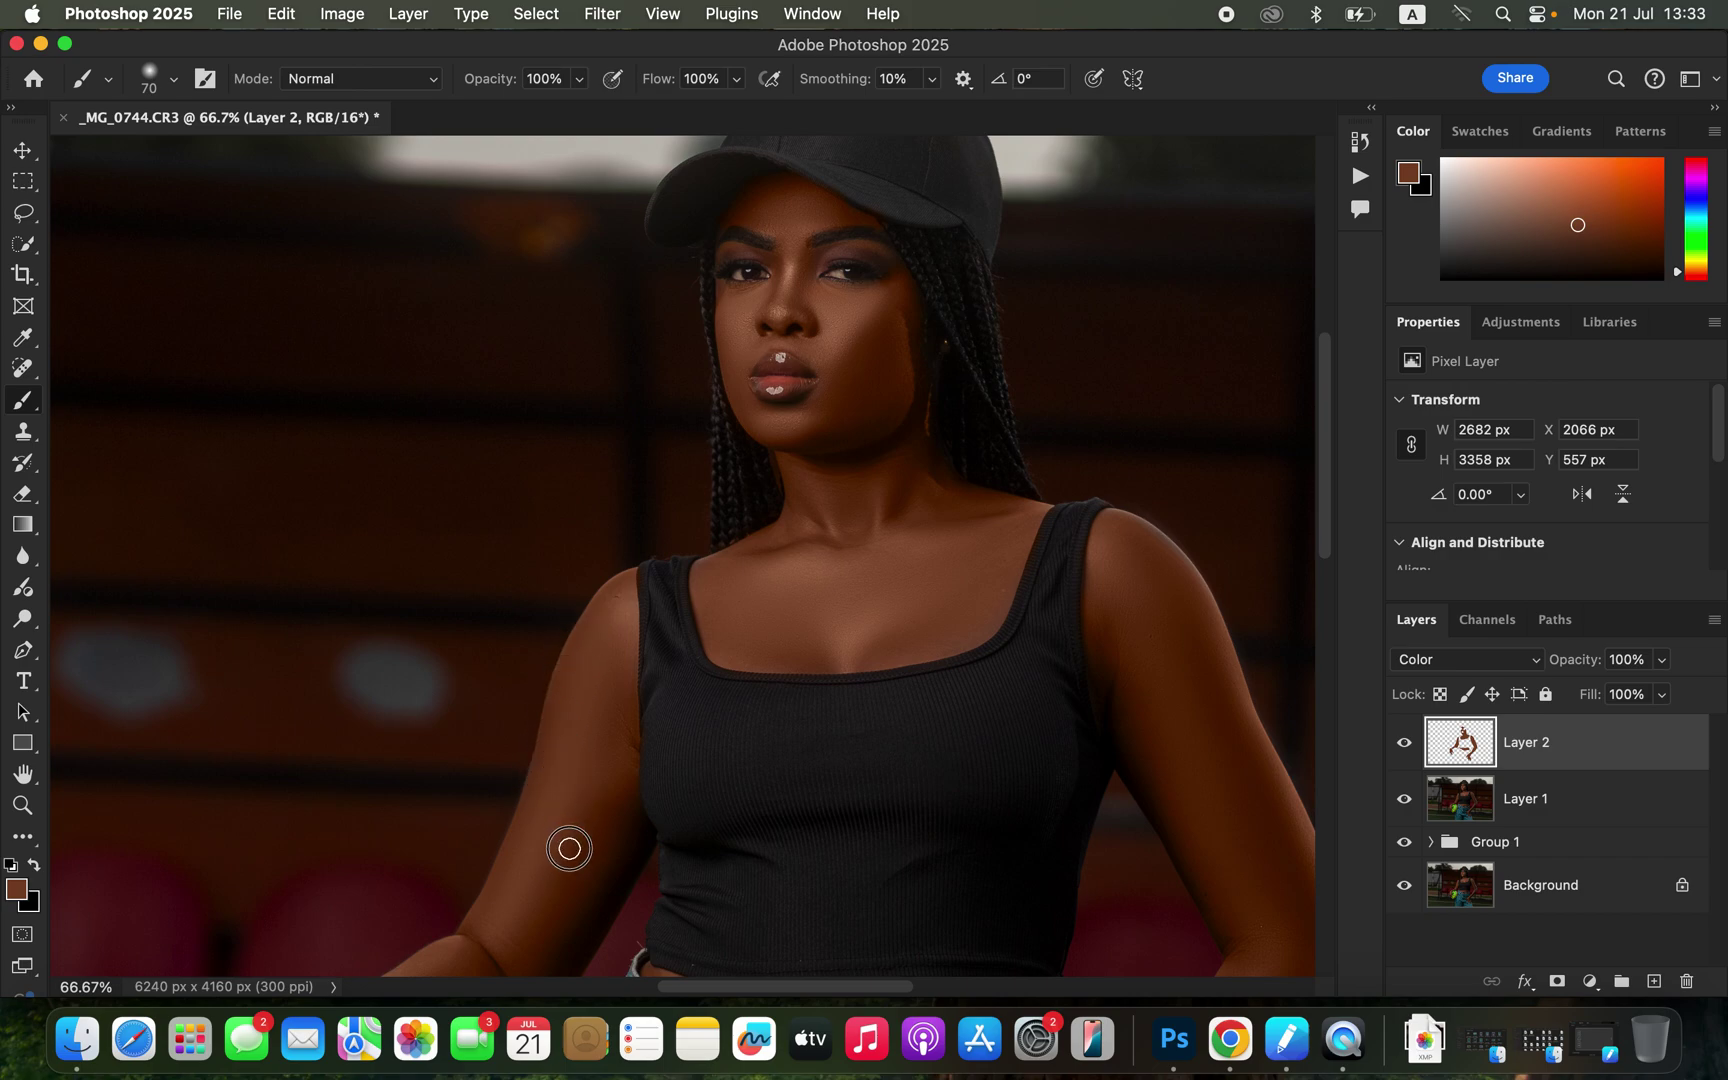
pyautogui.click(548, 901)
pyautogui.moveTo(1148, 553)
pyautogui.mouseDown()
pyautogui.moveTo(1146, 536)
pyautogui.moveTo(1169, 563)
pyautogui.moveTo(1149, 548)
pyautogui.moveTo(1134, 574)
pyautogui.mouseUp()
# Step: Lower the opacity of the painted Color layer to 64% while judging the whole portrait
pyautogui.press('super+minus')
pyautogui.press('super+minus')
pyautogui.press('super+minus')
pyautogui.press('super+minus')
pyautogui.press('super+equal')
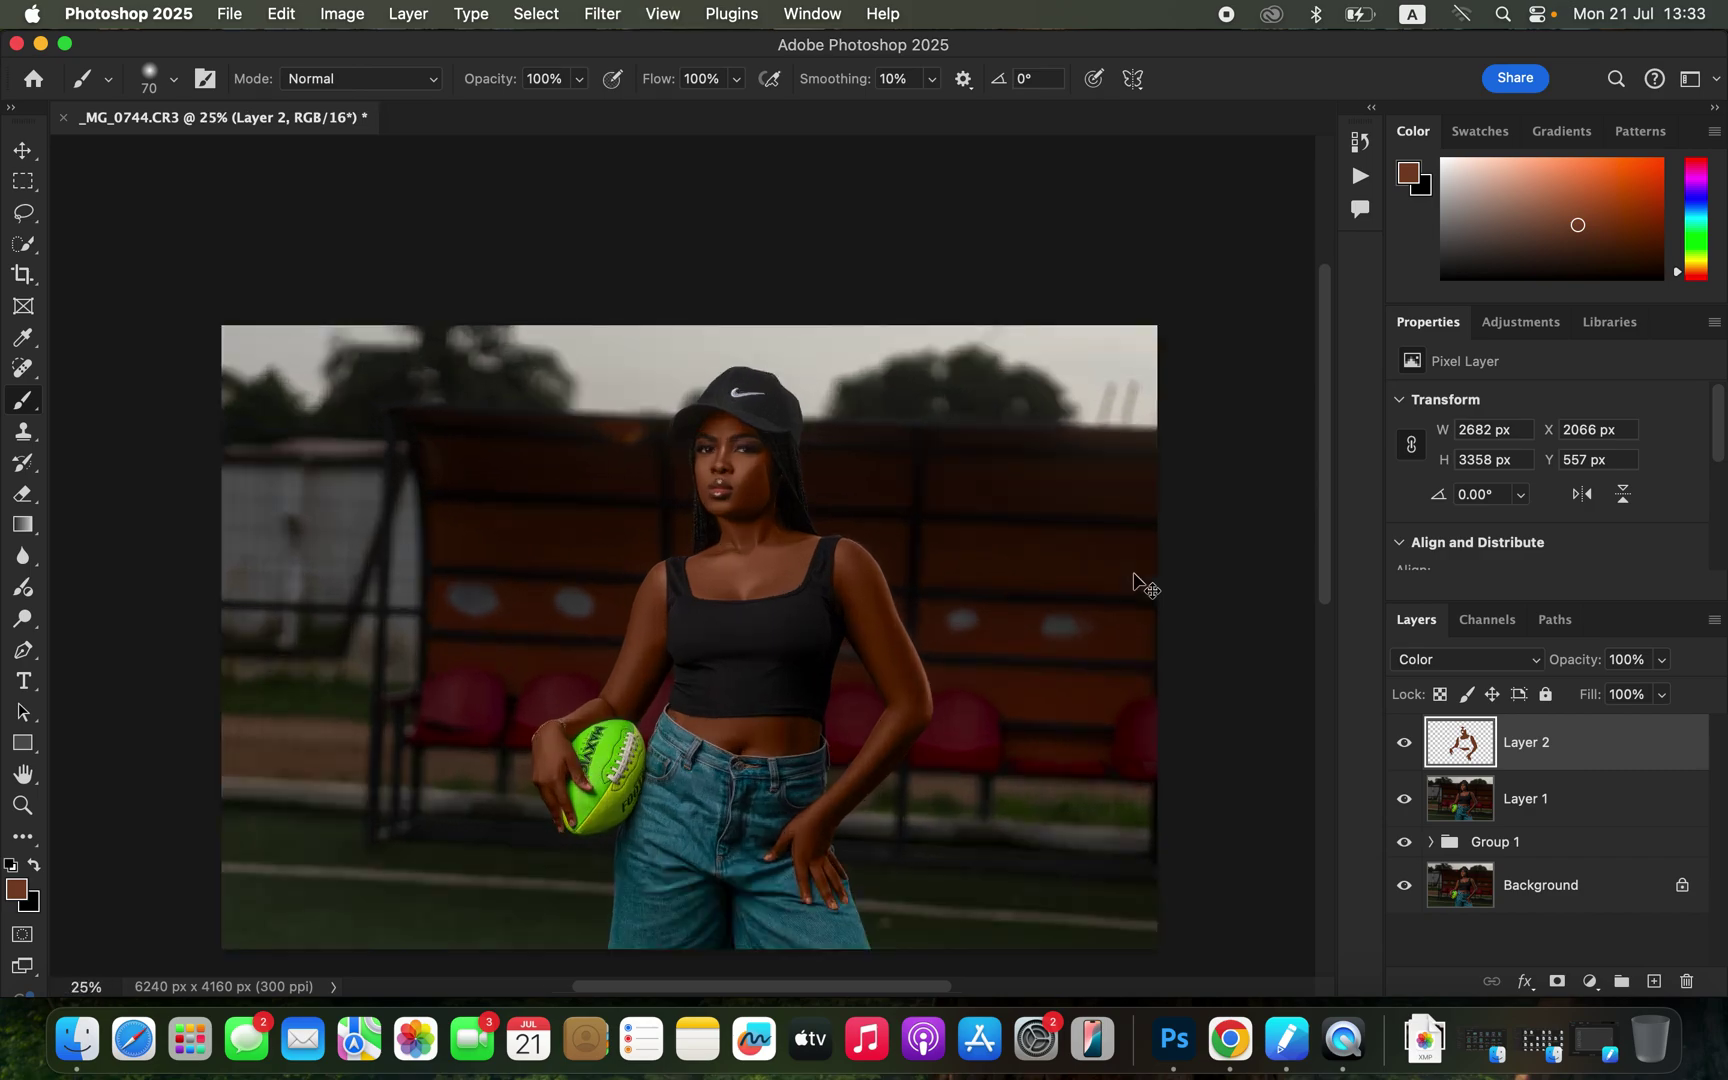
pyautogui.scroll(-2, 1134, 573)
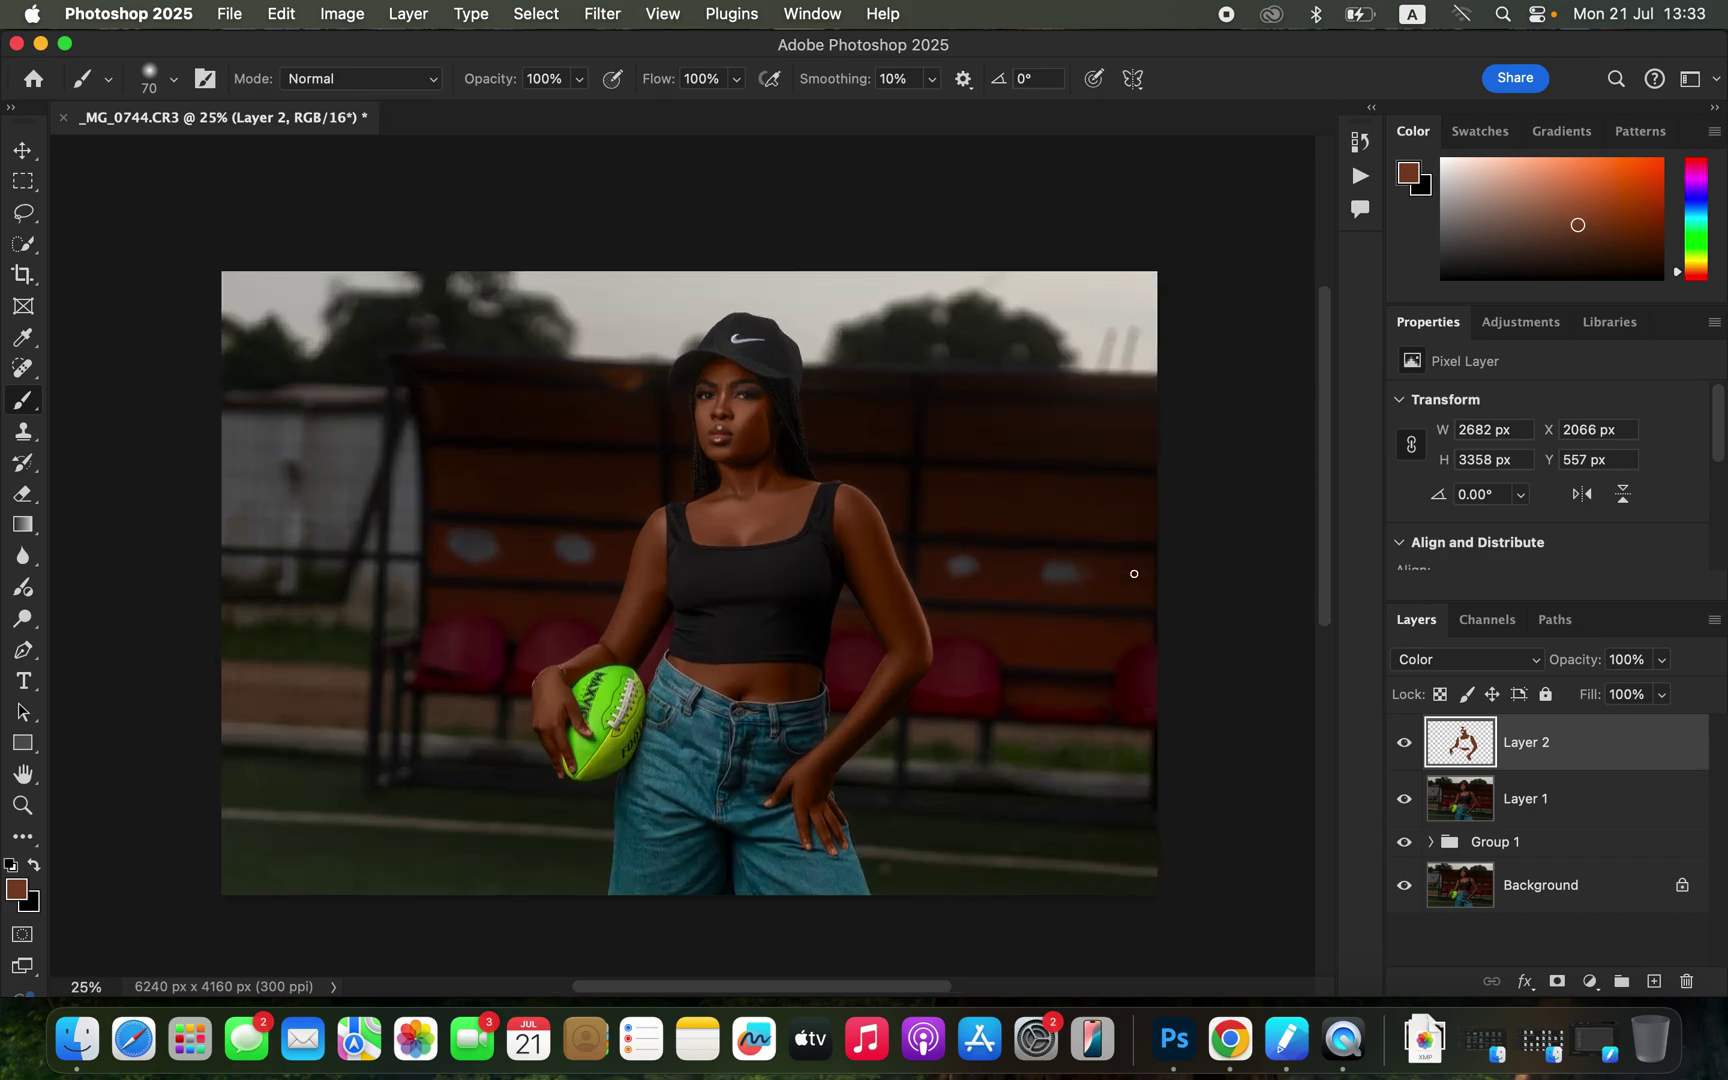
pyautogui.click(1664, 663)
pyautogui.moveTo(1648, 688); pyautogui.dragTo(1630, 692)
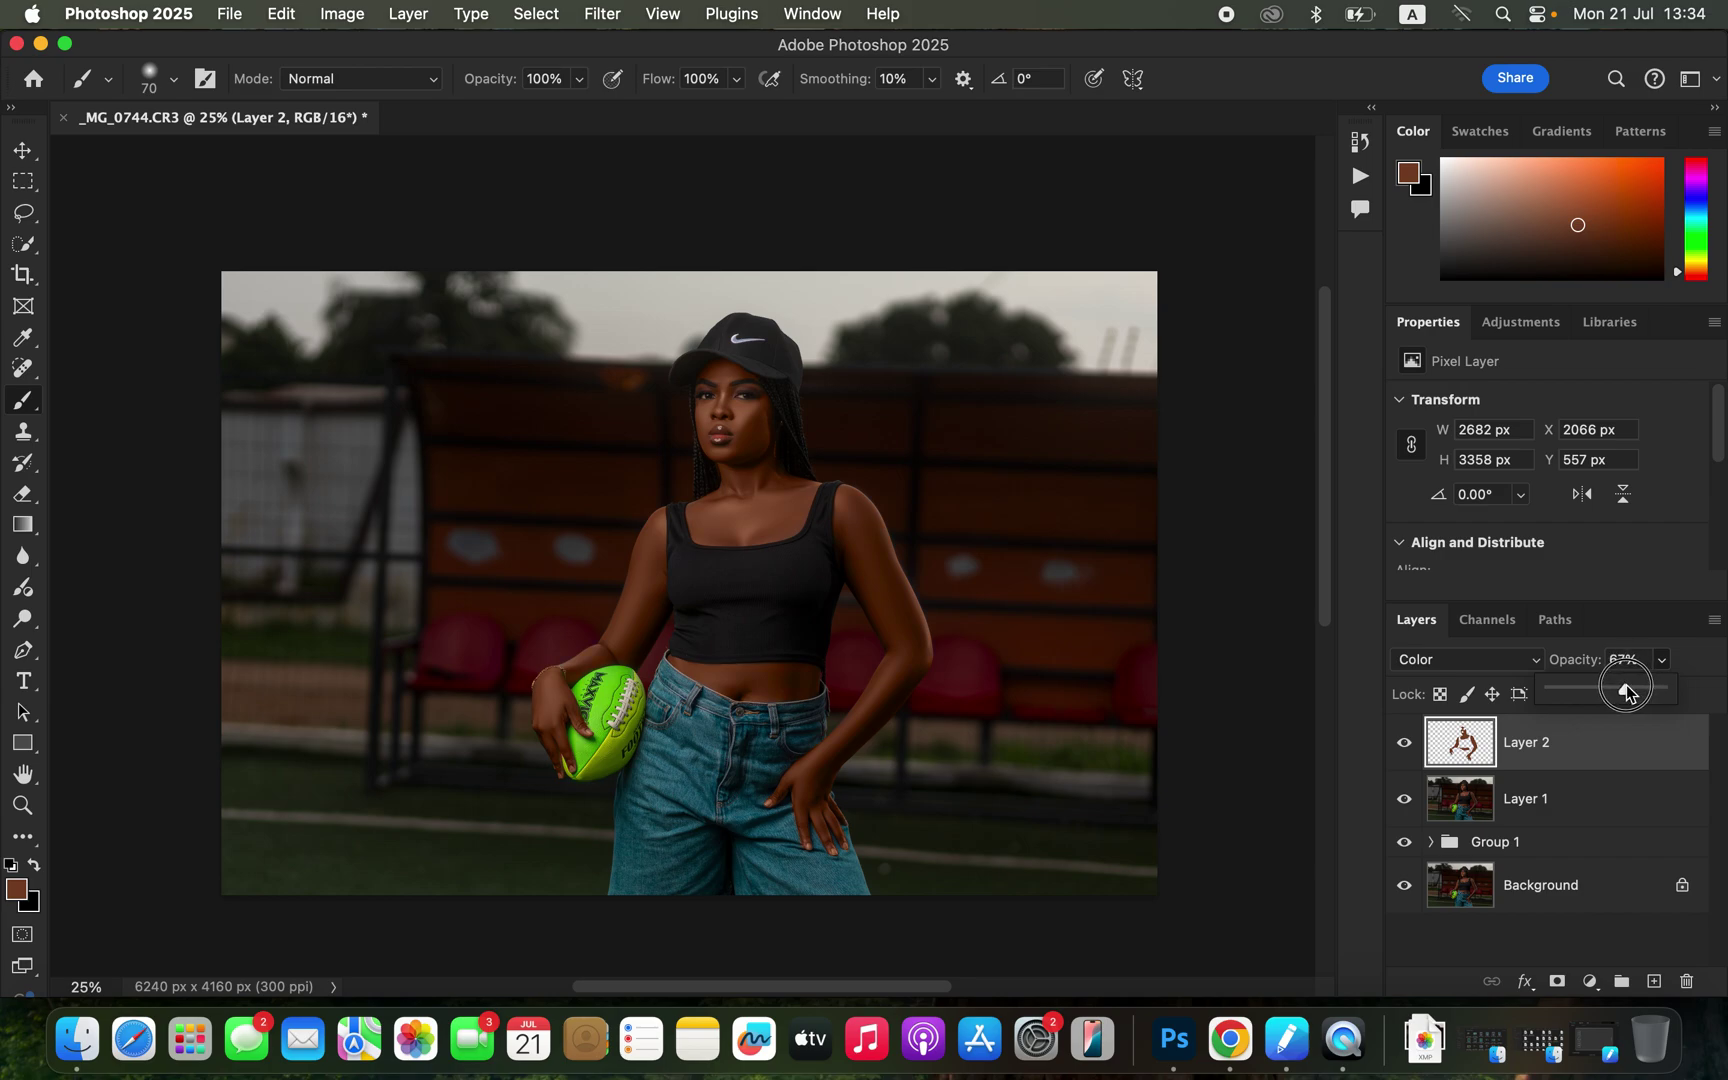
pyautogui.moveTo(1633, 692); pyautogui.dragTo(1622, 694)
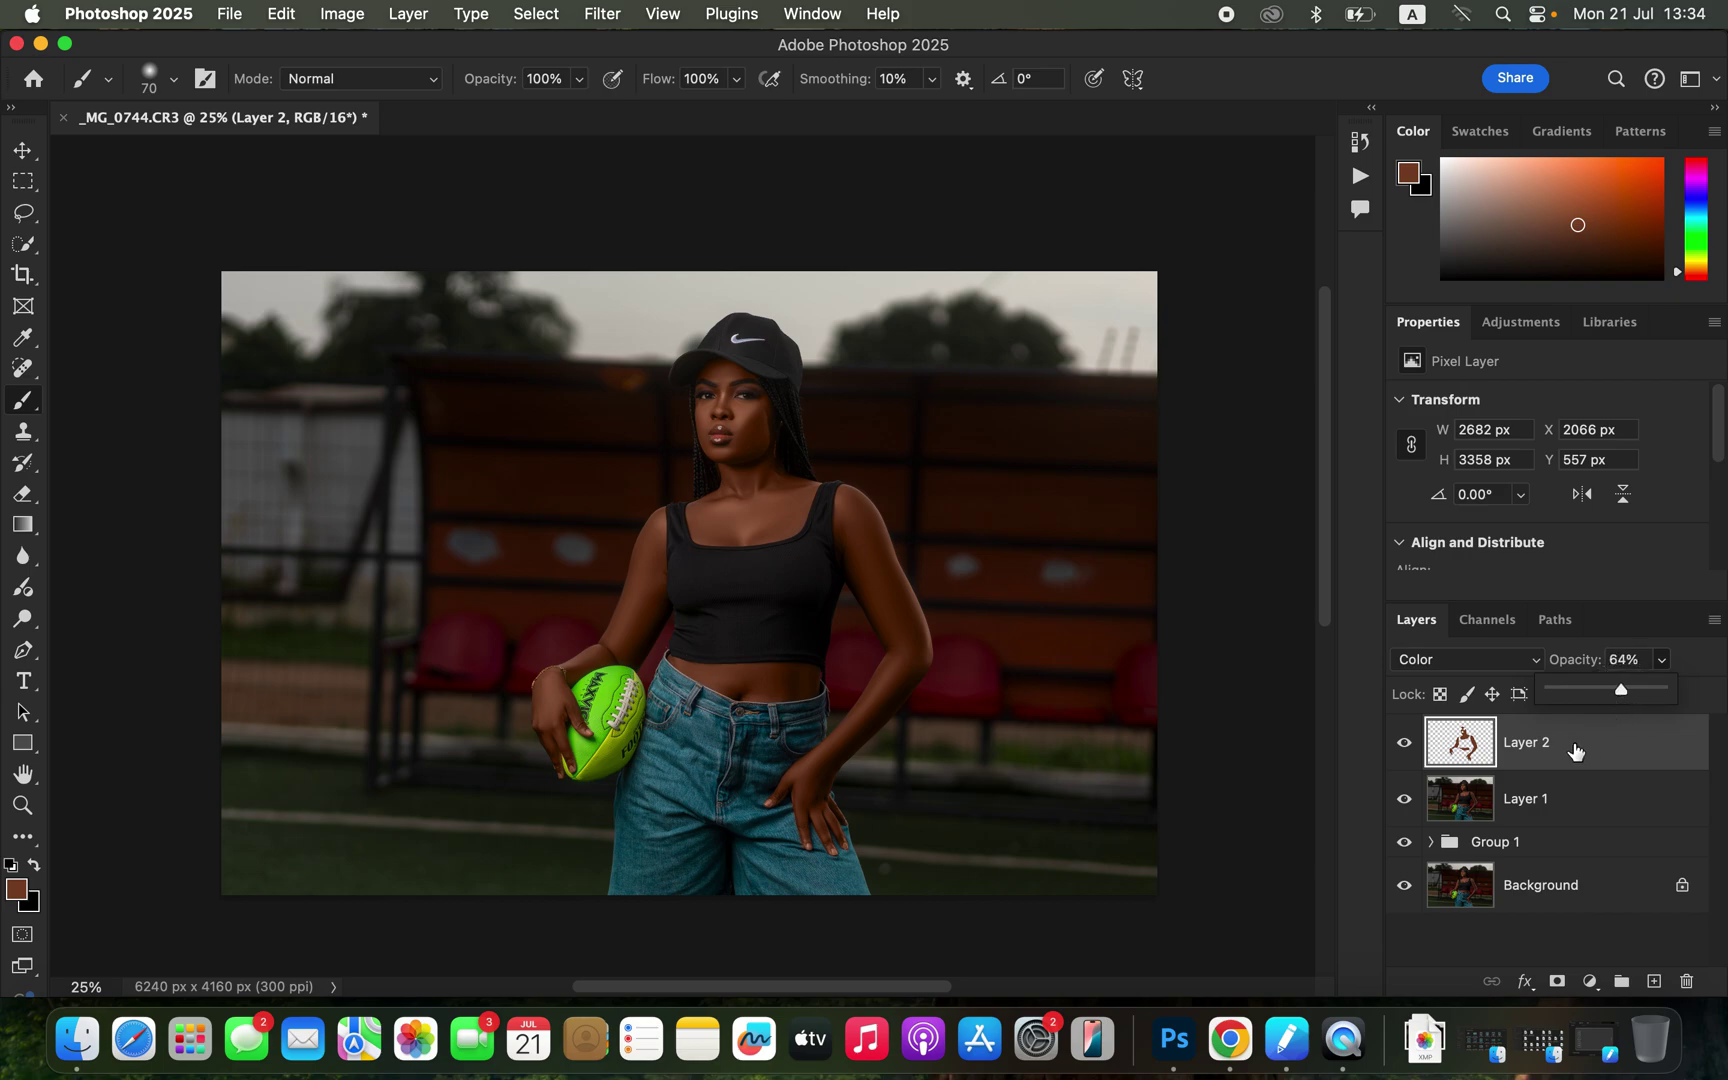
# Step: Add a Hue/Saturation adjustment layer above the Color layer and set the hue of the Reds to -1
pyautogui.click(1590, 983)
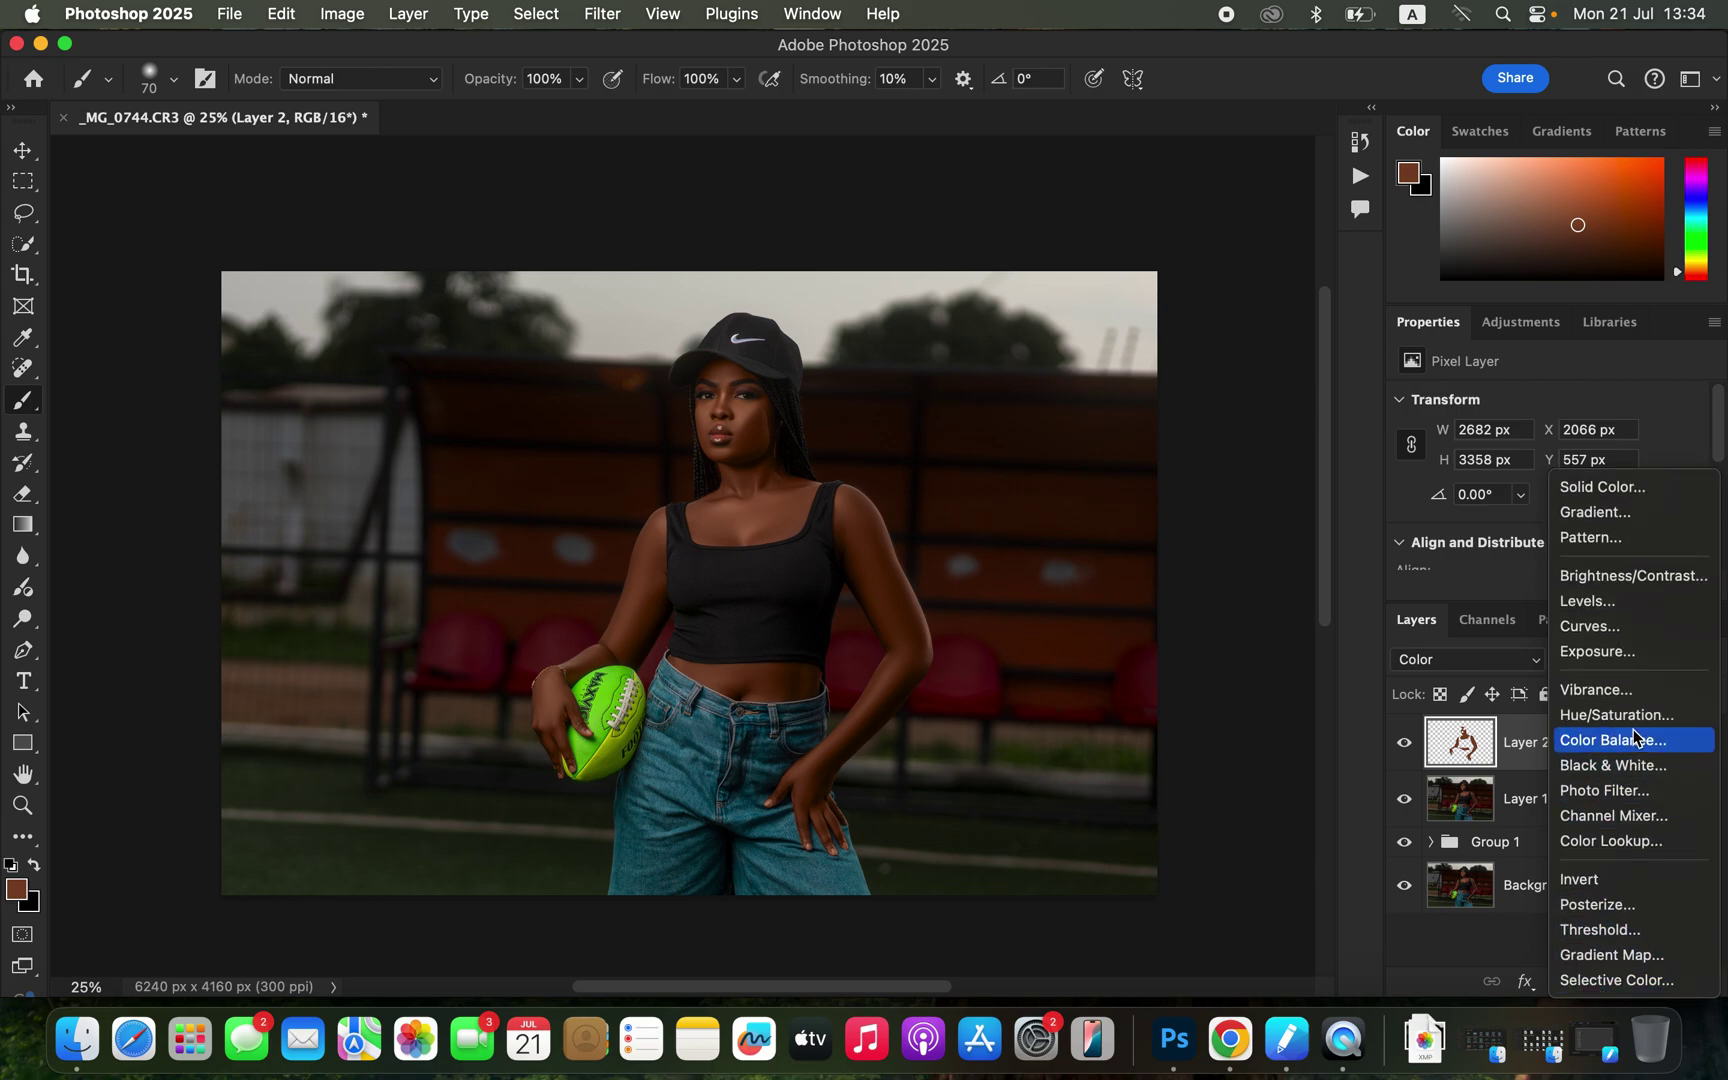
pyautogui.press('Escape')
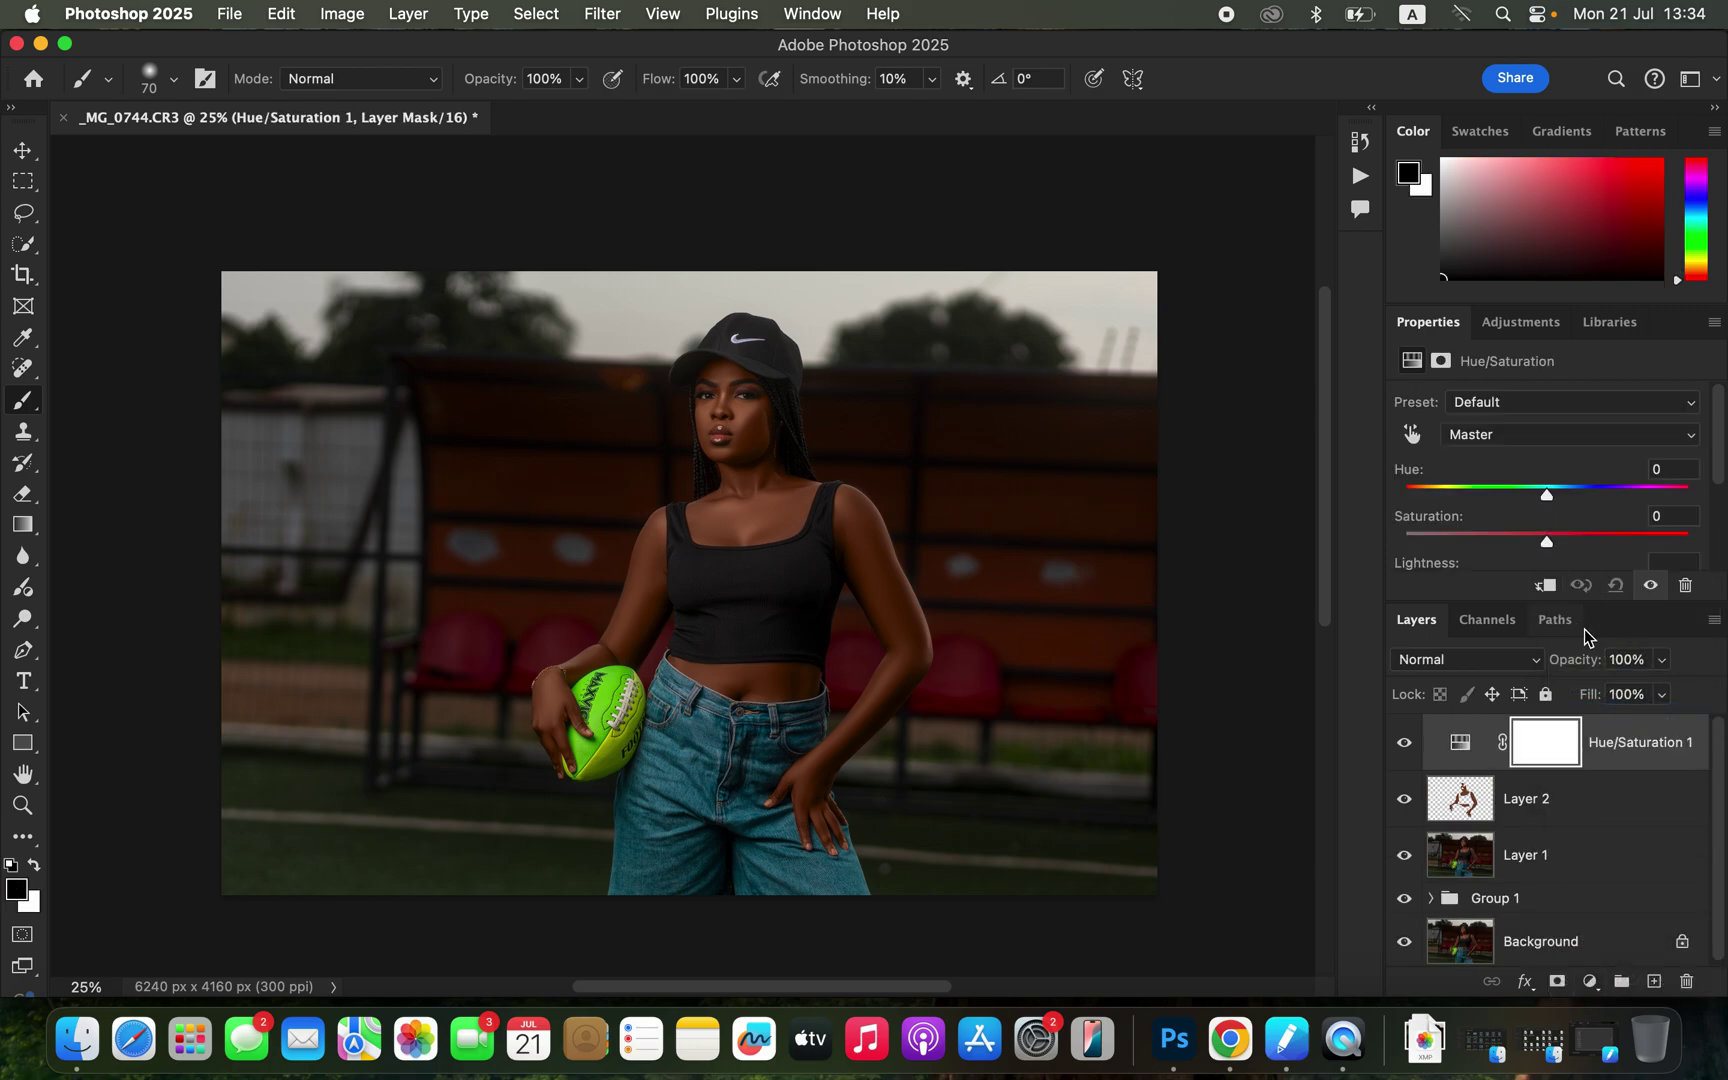
pyautogui.click(1551, 436)
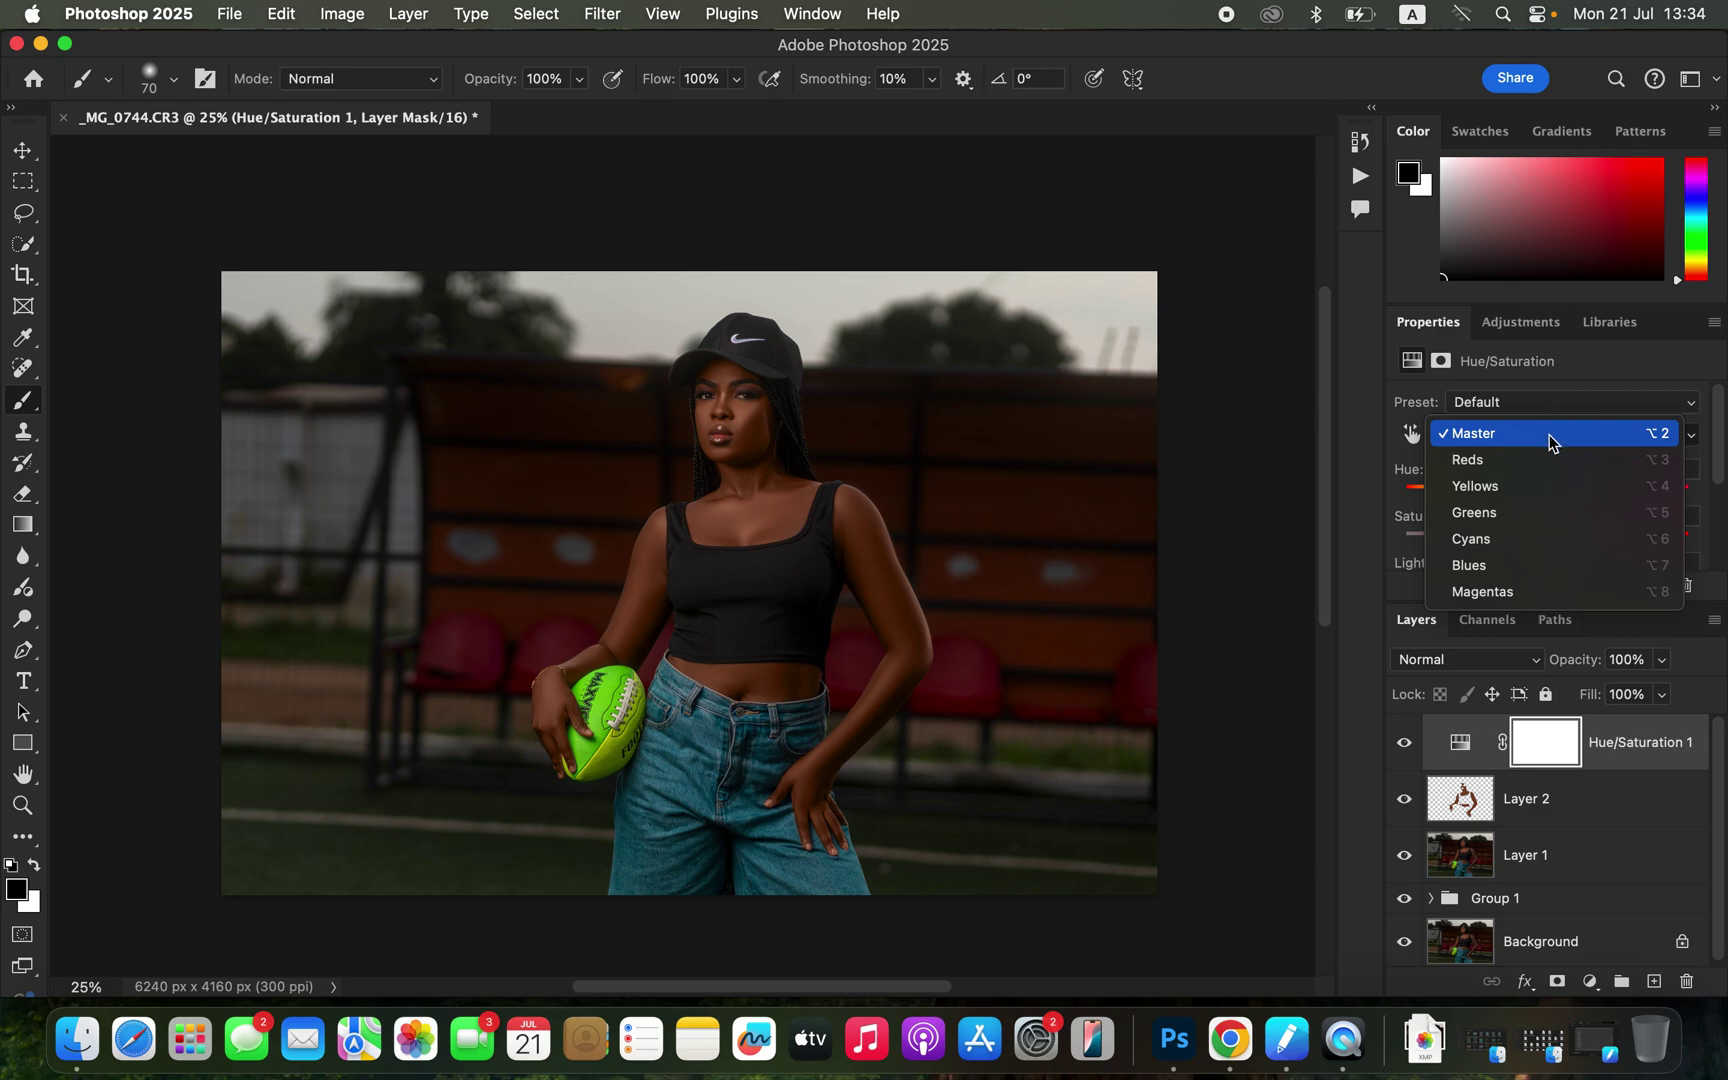
pyautogui.click(1543, 466)
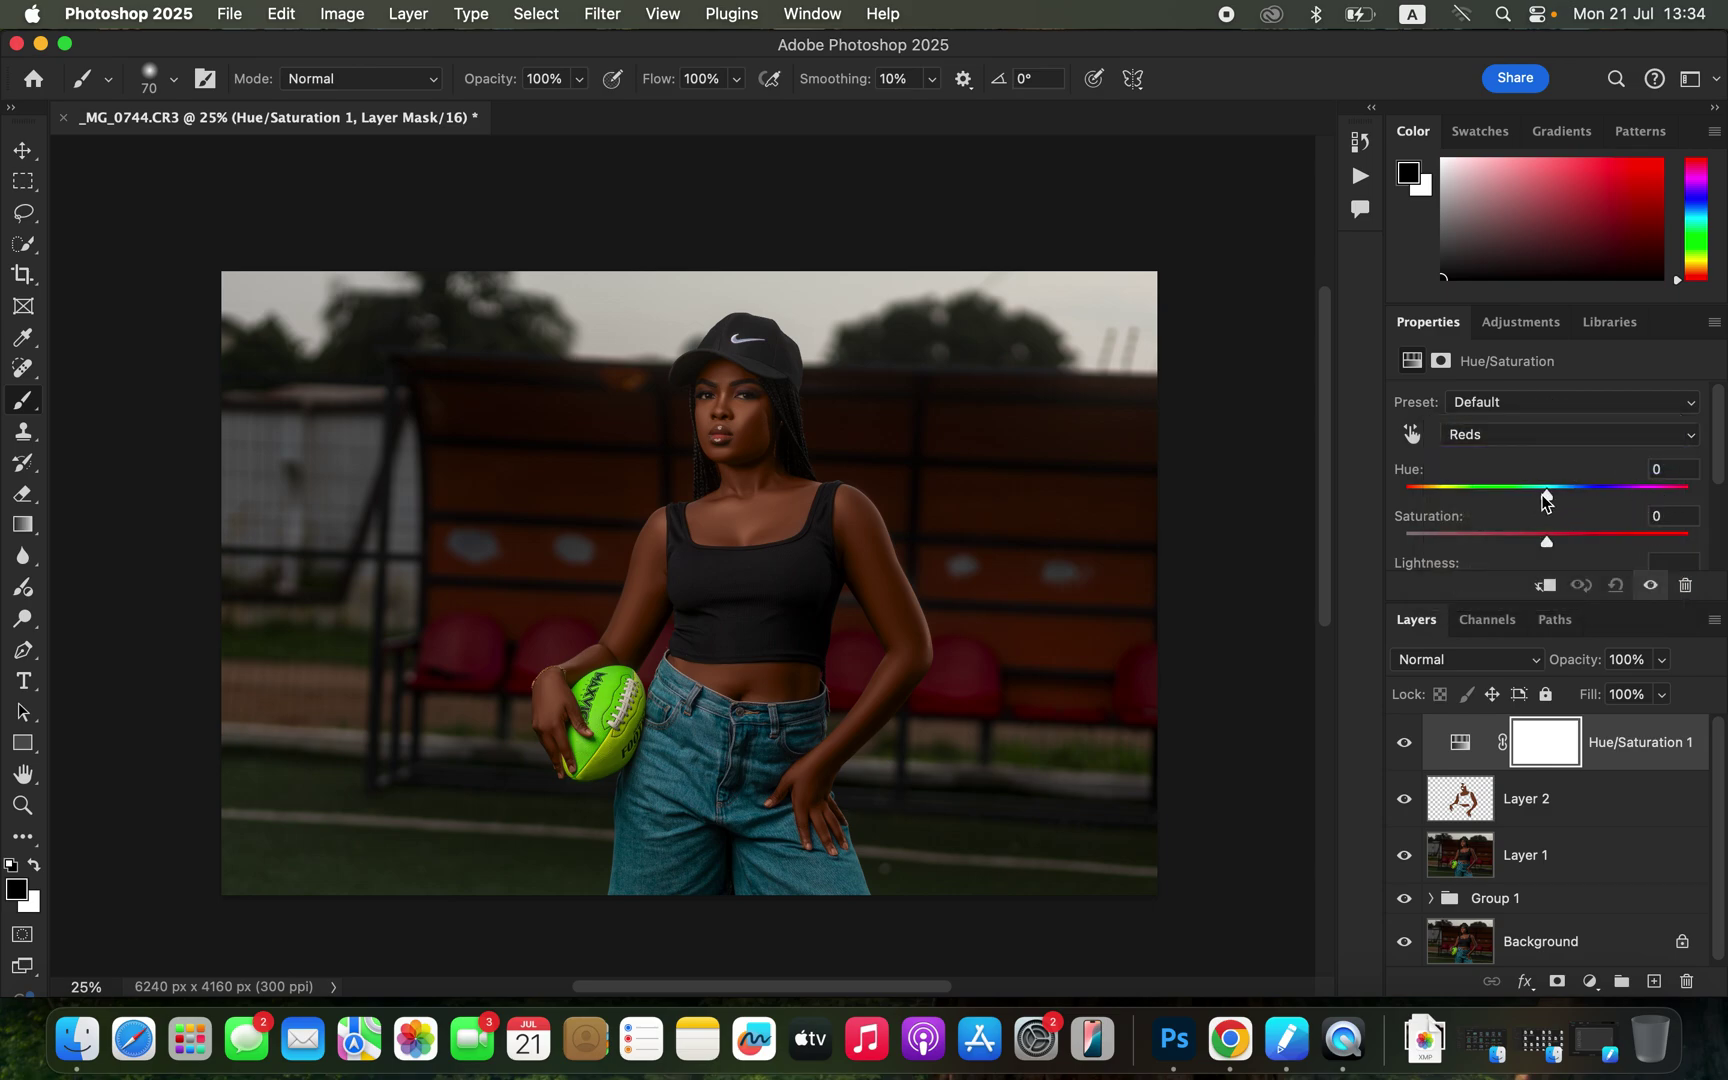
pyautogui.moveTo(1555, 492); pyautogui.dragTo(1551, 492)
pyautogui.moveTo(1548, 496); pyautogui.dragTo(1539, 495)
pyautogui.moveTo(1716, 463); pyautogui.dragTo(1712, 510)
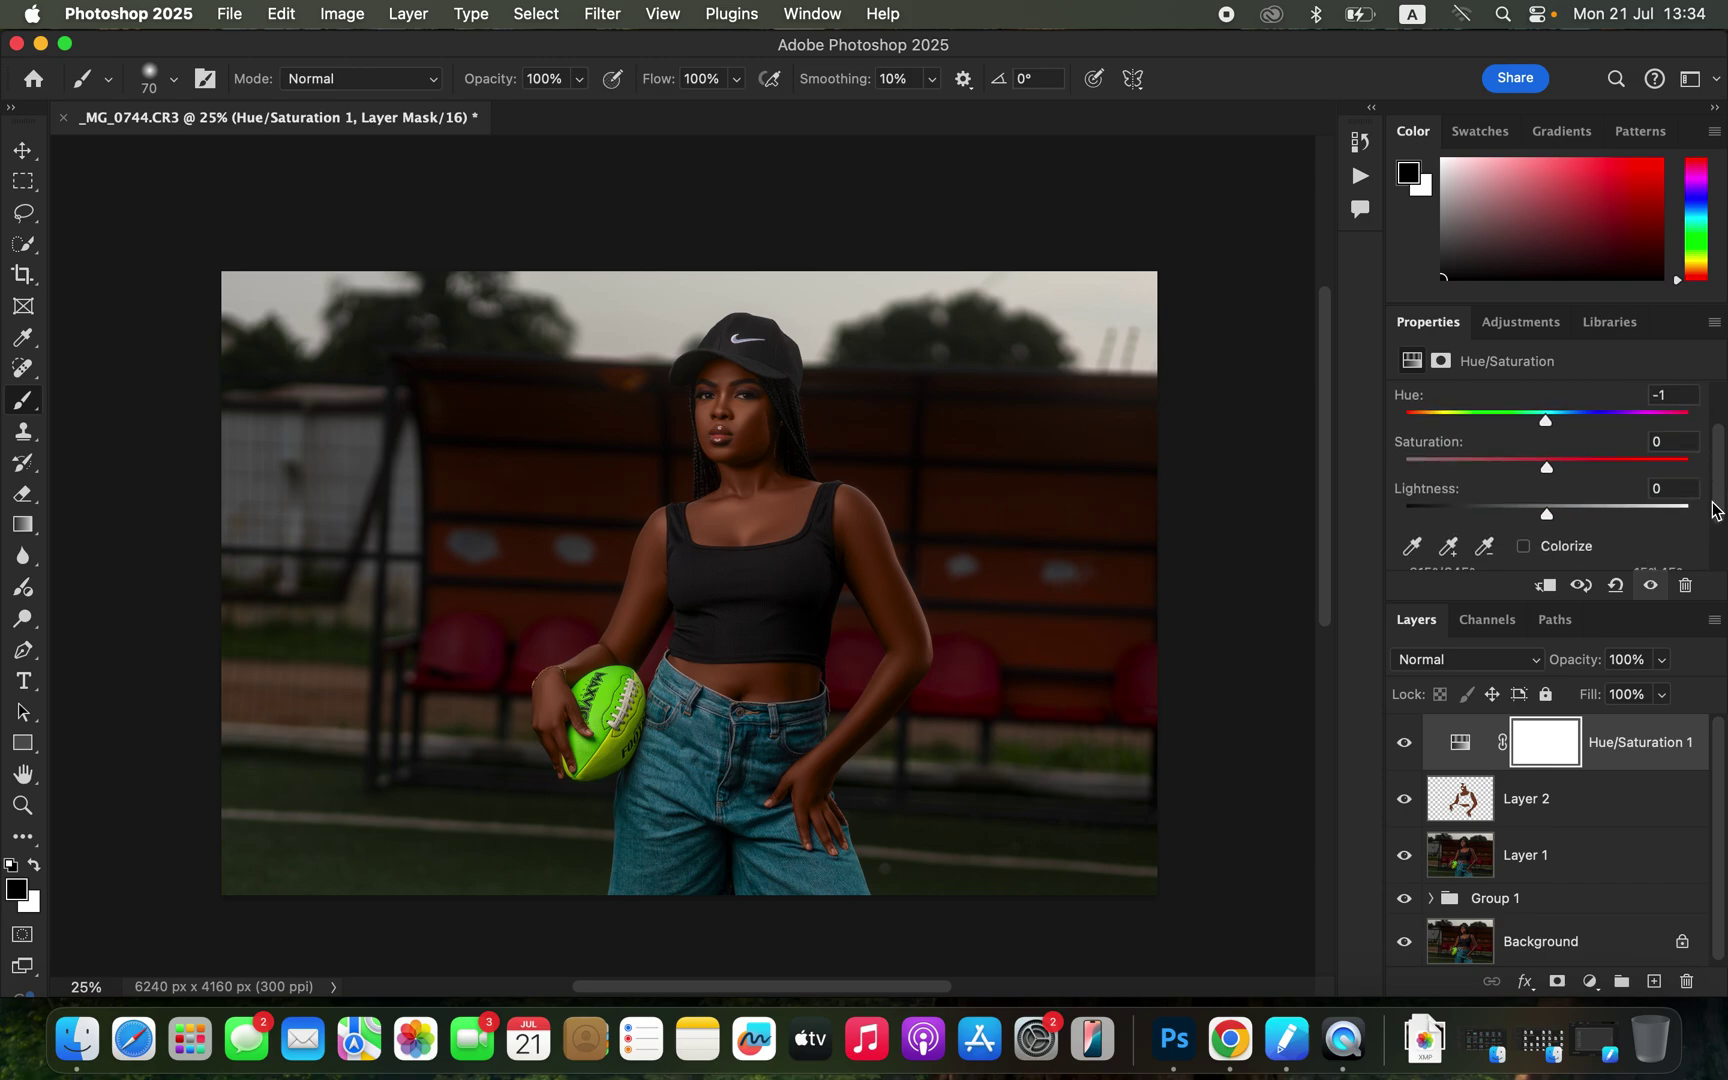
# Step: Set the Reds lightness to -9 in the Hue/Saturation layer and compare the portrait with and without the adjustment
pyautogui.moveTo(1542, 508); pyautogui.dragTo(1539, 516)
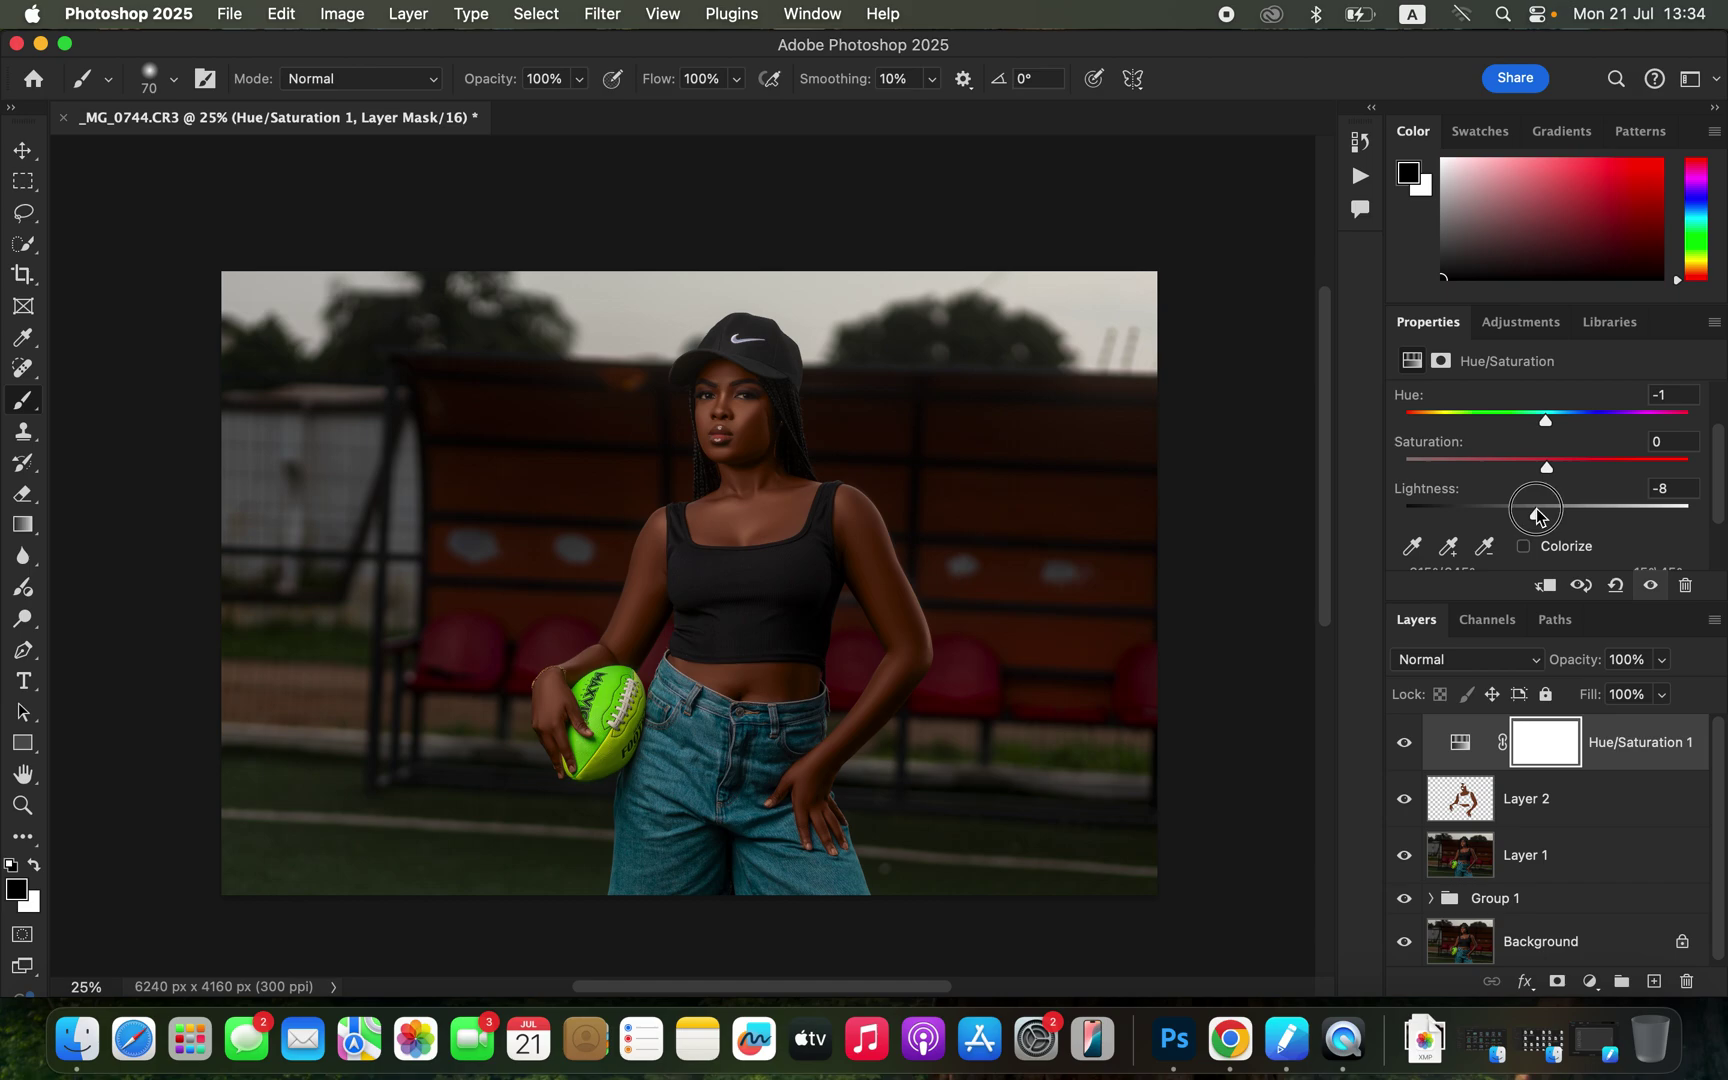
pyautogui.moveTo(1537, 515); pyautogui.dragTo(1537, 513)
pyautogui.click(1404, 745)
pyautogui.click(1404, 745)
pyautogui.click(1405, 745)
pyautogui.click(1408, 746)
# Step: Add a Black & White adjustment layer, blend it with Multiply and lower its opacity to 8%
pyautogui.click(1589, 981)
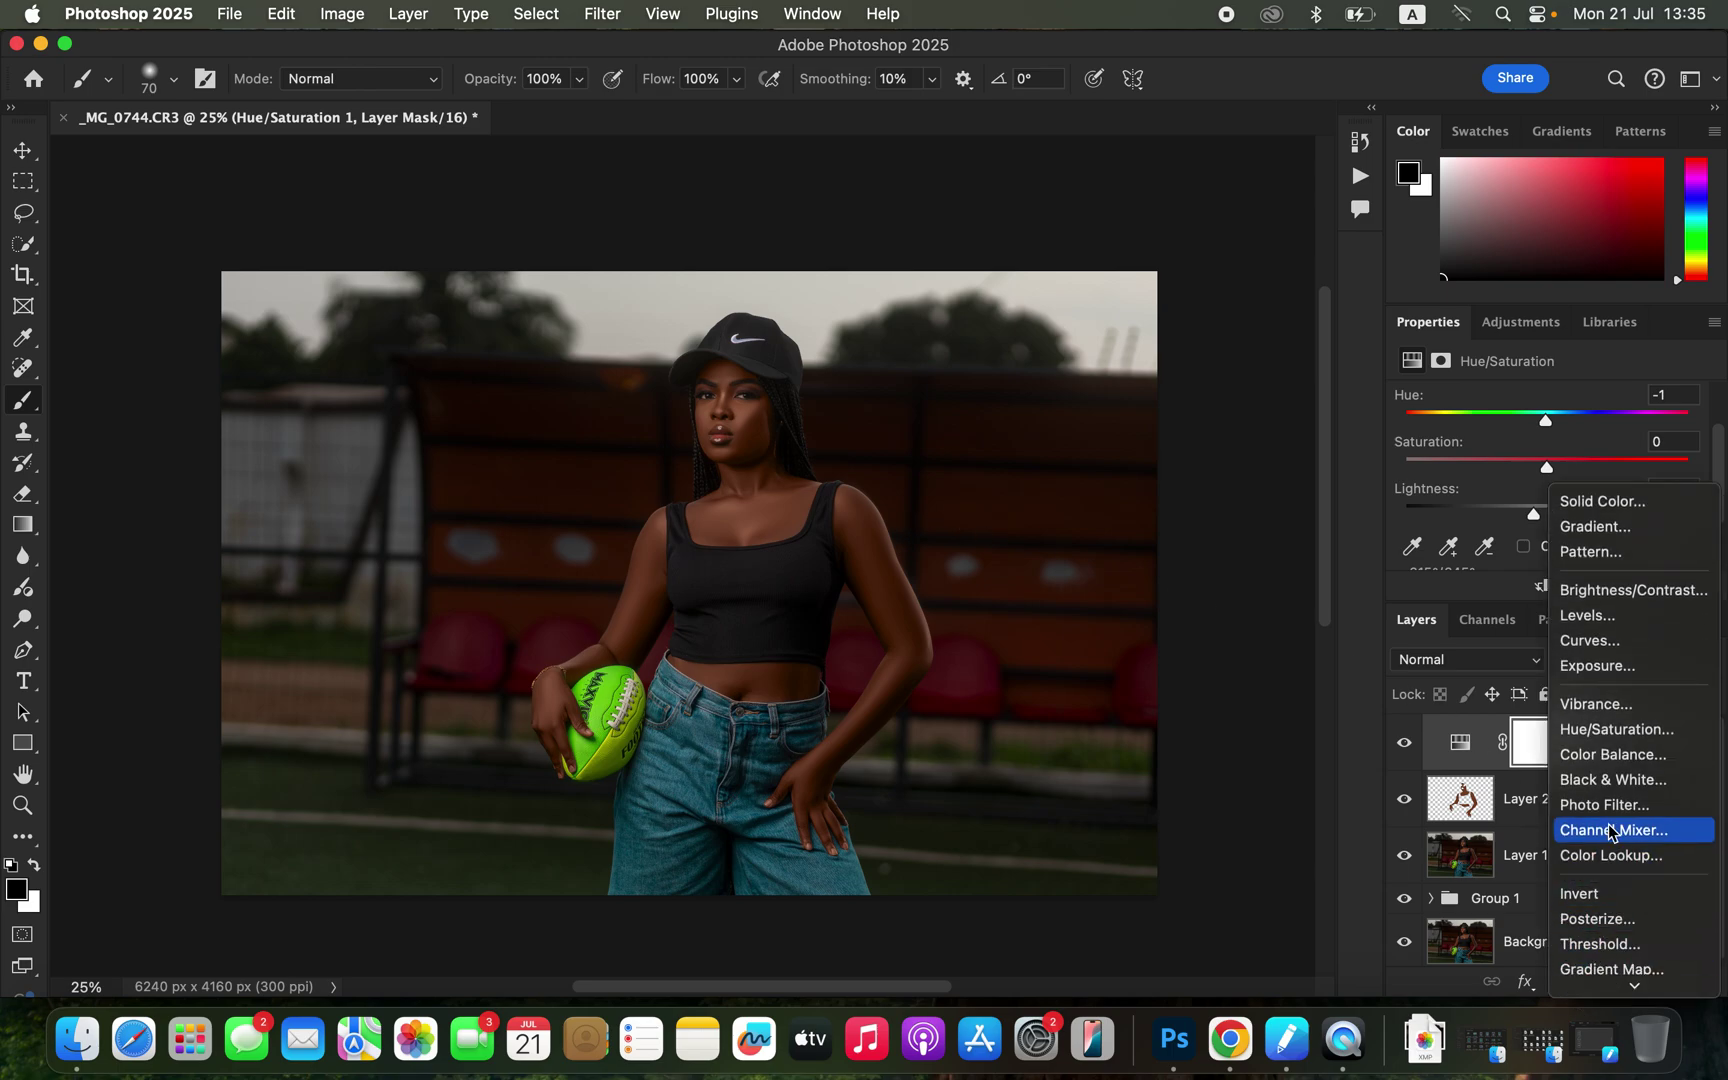
pyautogui.click(1617, 786)
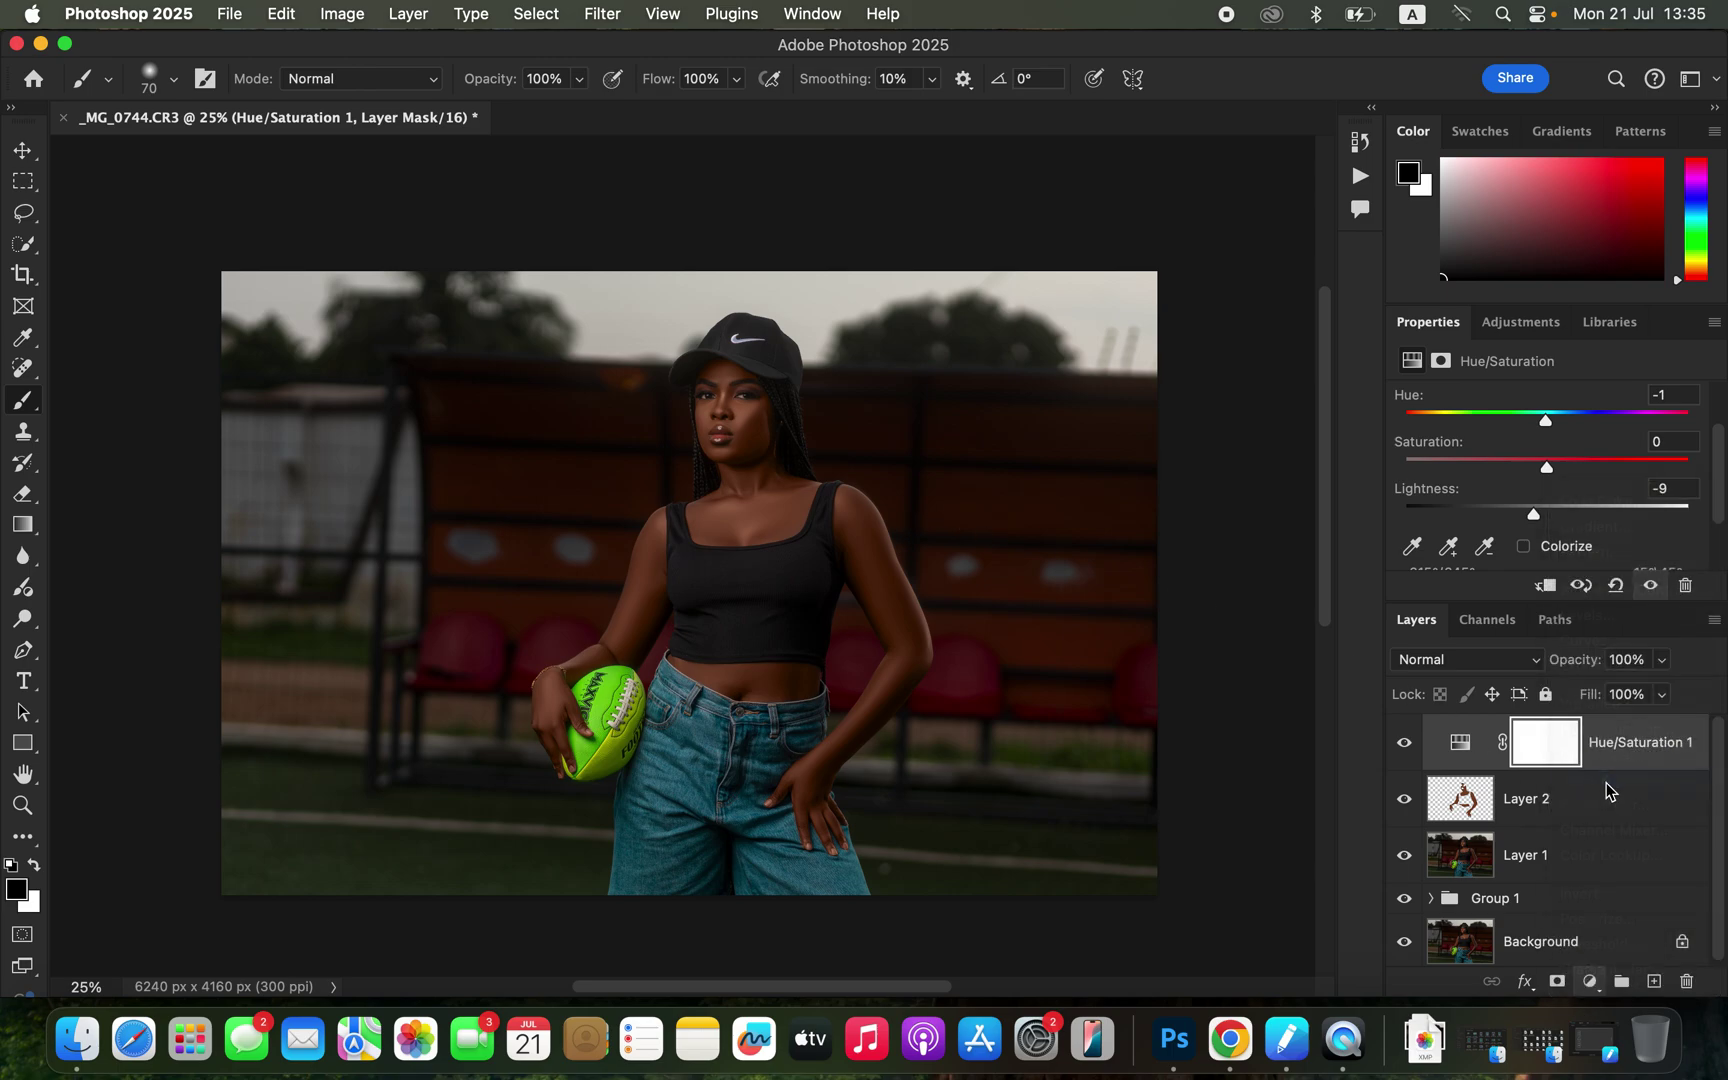
pyautogui.click(1489, 664)
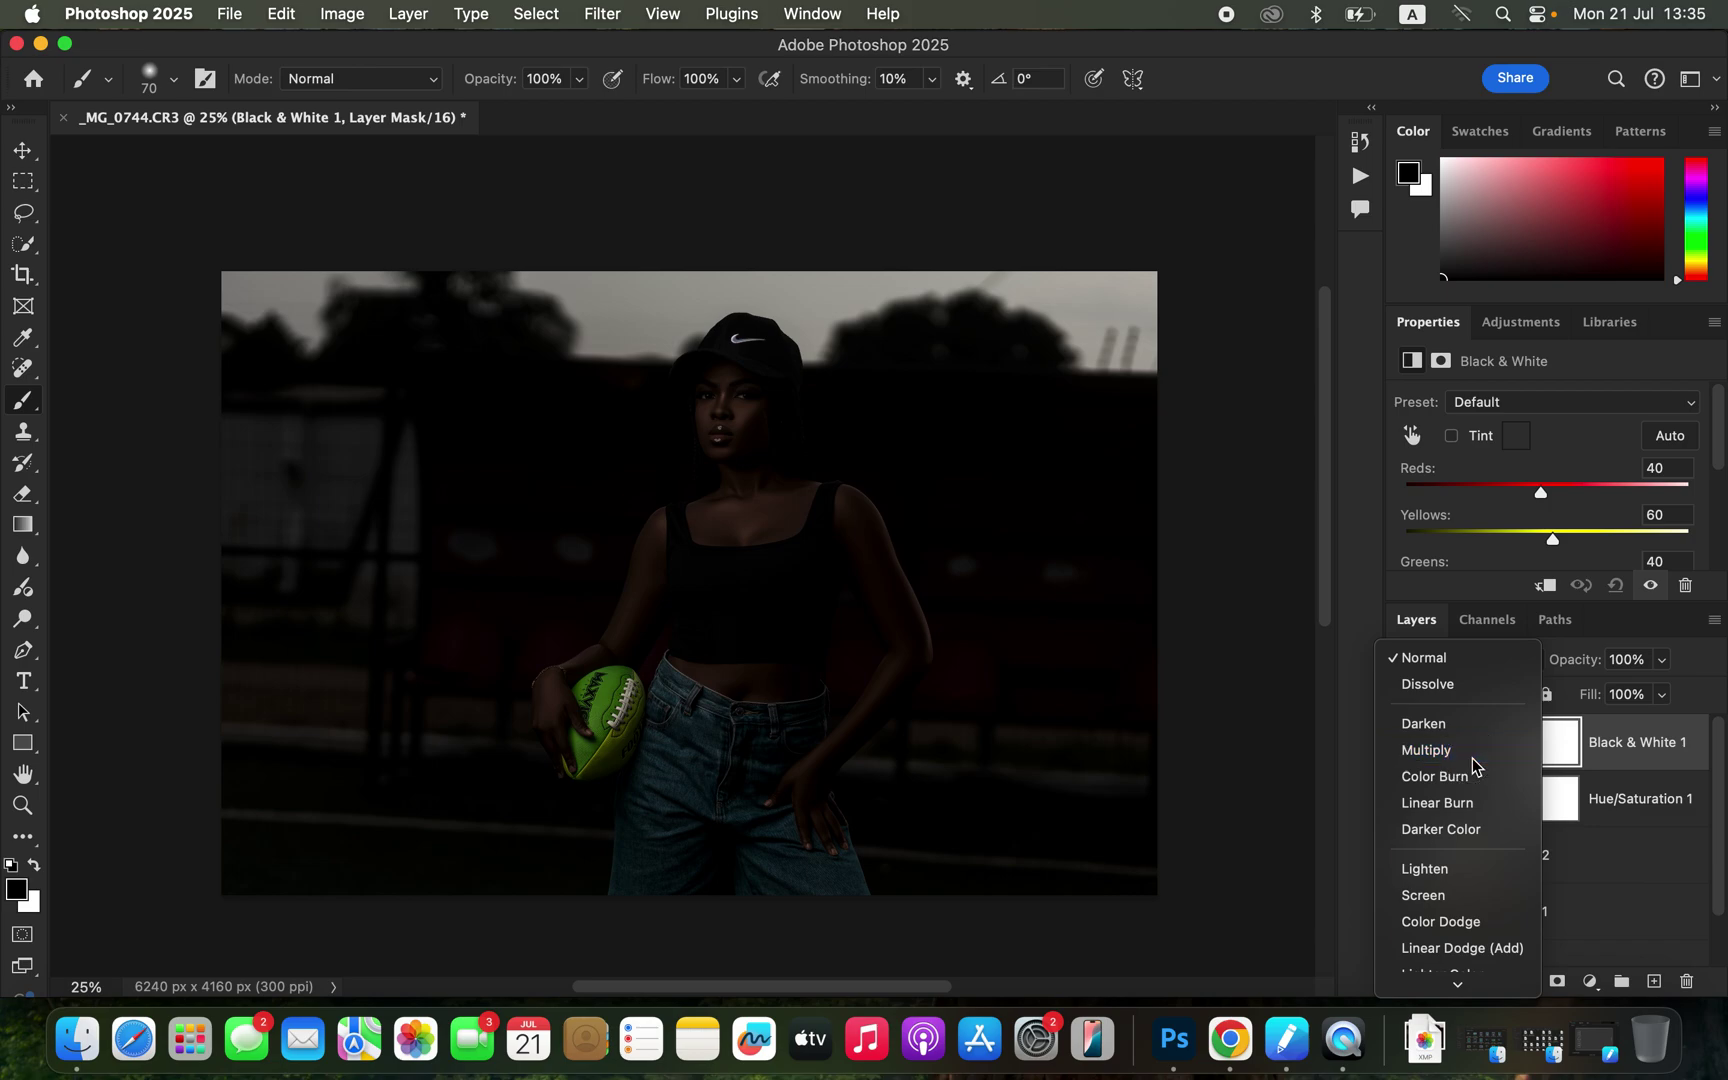
pyautogui.click(1470, 750)
pyautogui.click(1660, 660)
pyautogui.moveTo(1668, 689); pyautogui.dragTo(1559, 693)
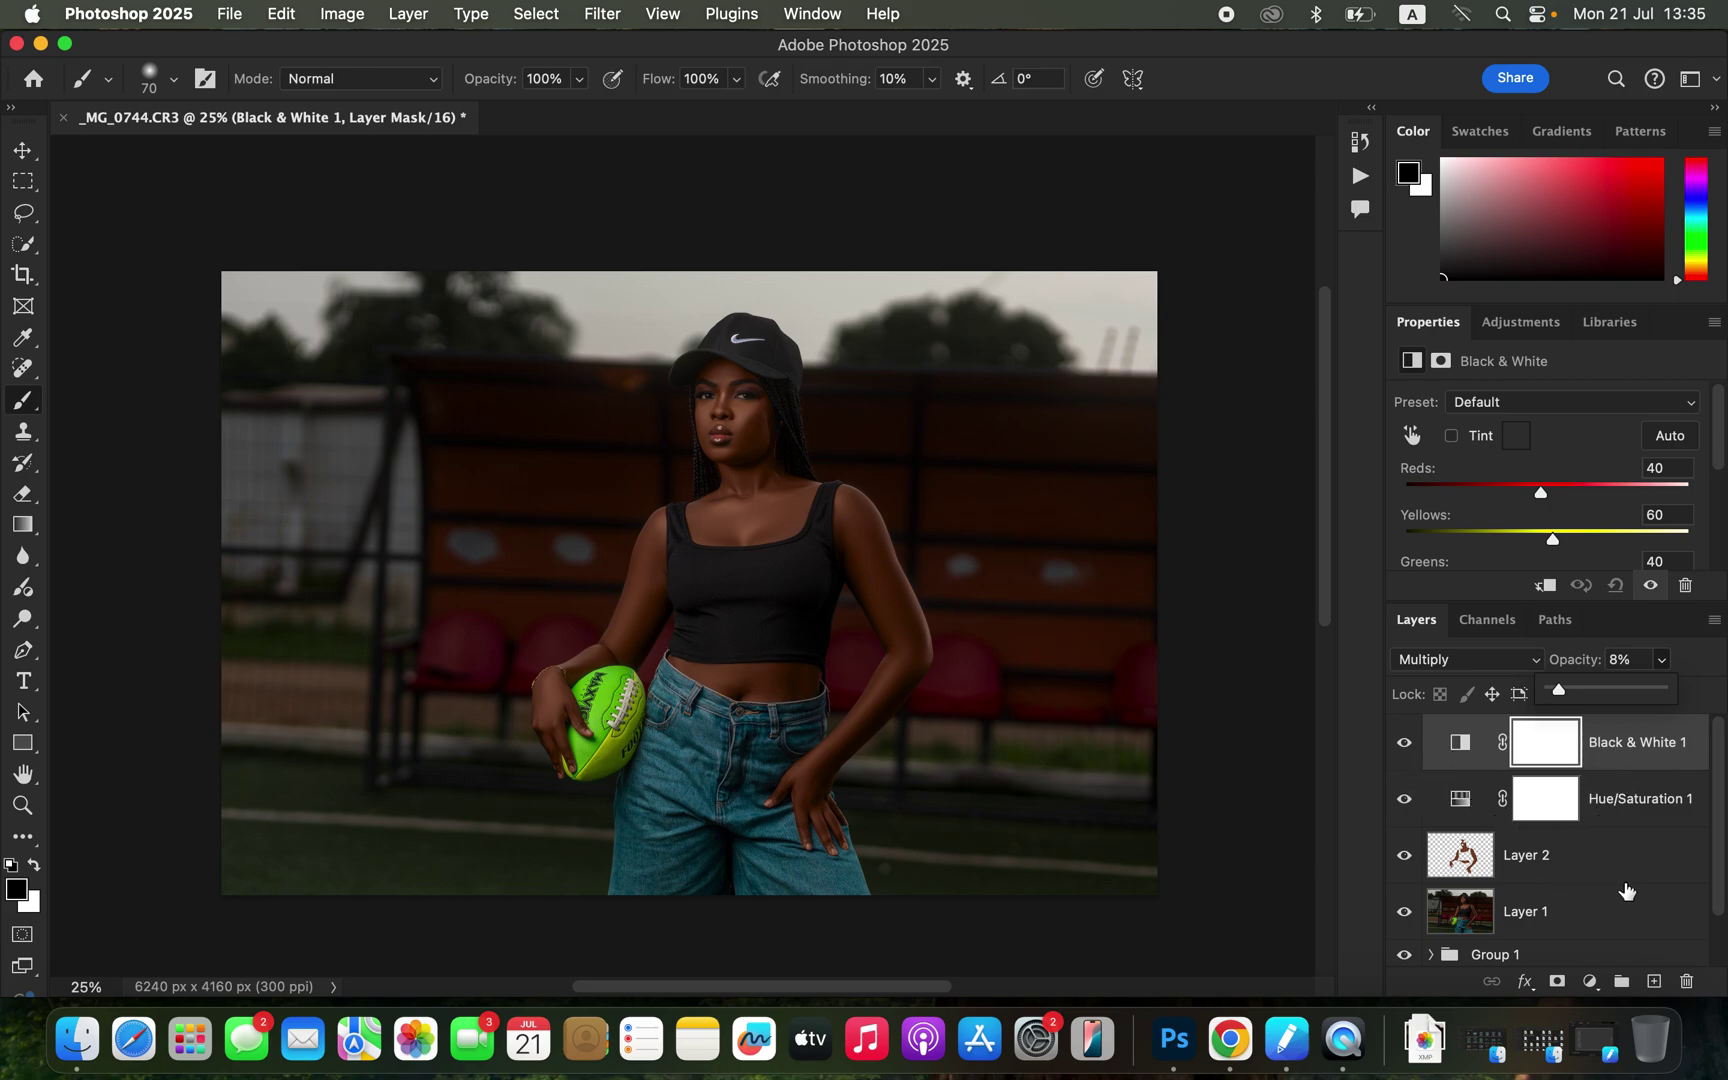
# Step: Add a Brightness/Contrast adjustment layer with brightness 24 and compare the image with and without it
pyautogui.click(1590, 981)
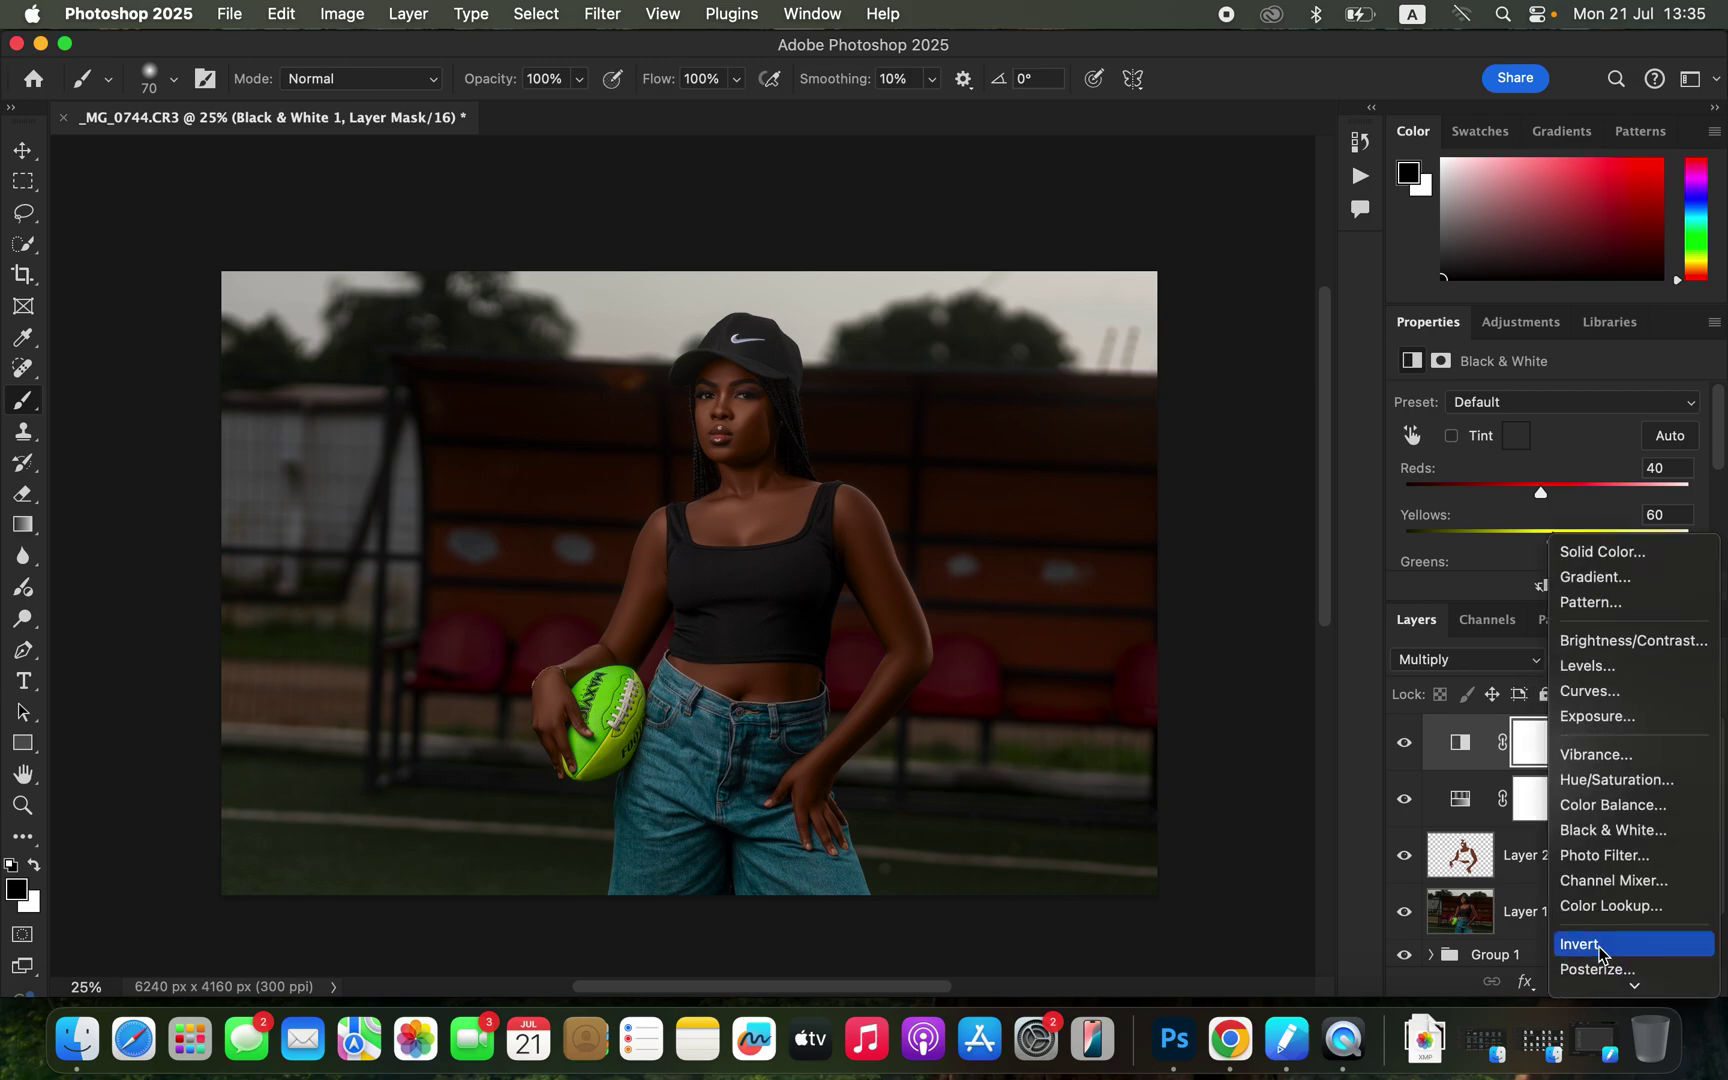
pyautogui.click(1644, 648)
pyautogui.moveTo(1555, 473); pyautogui.dragTo(1571, 473)
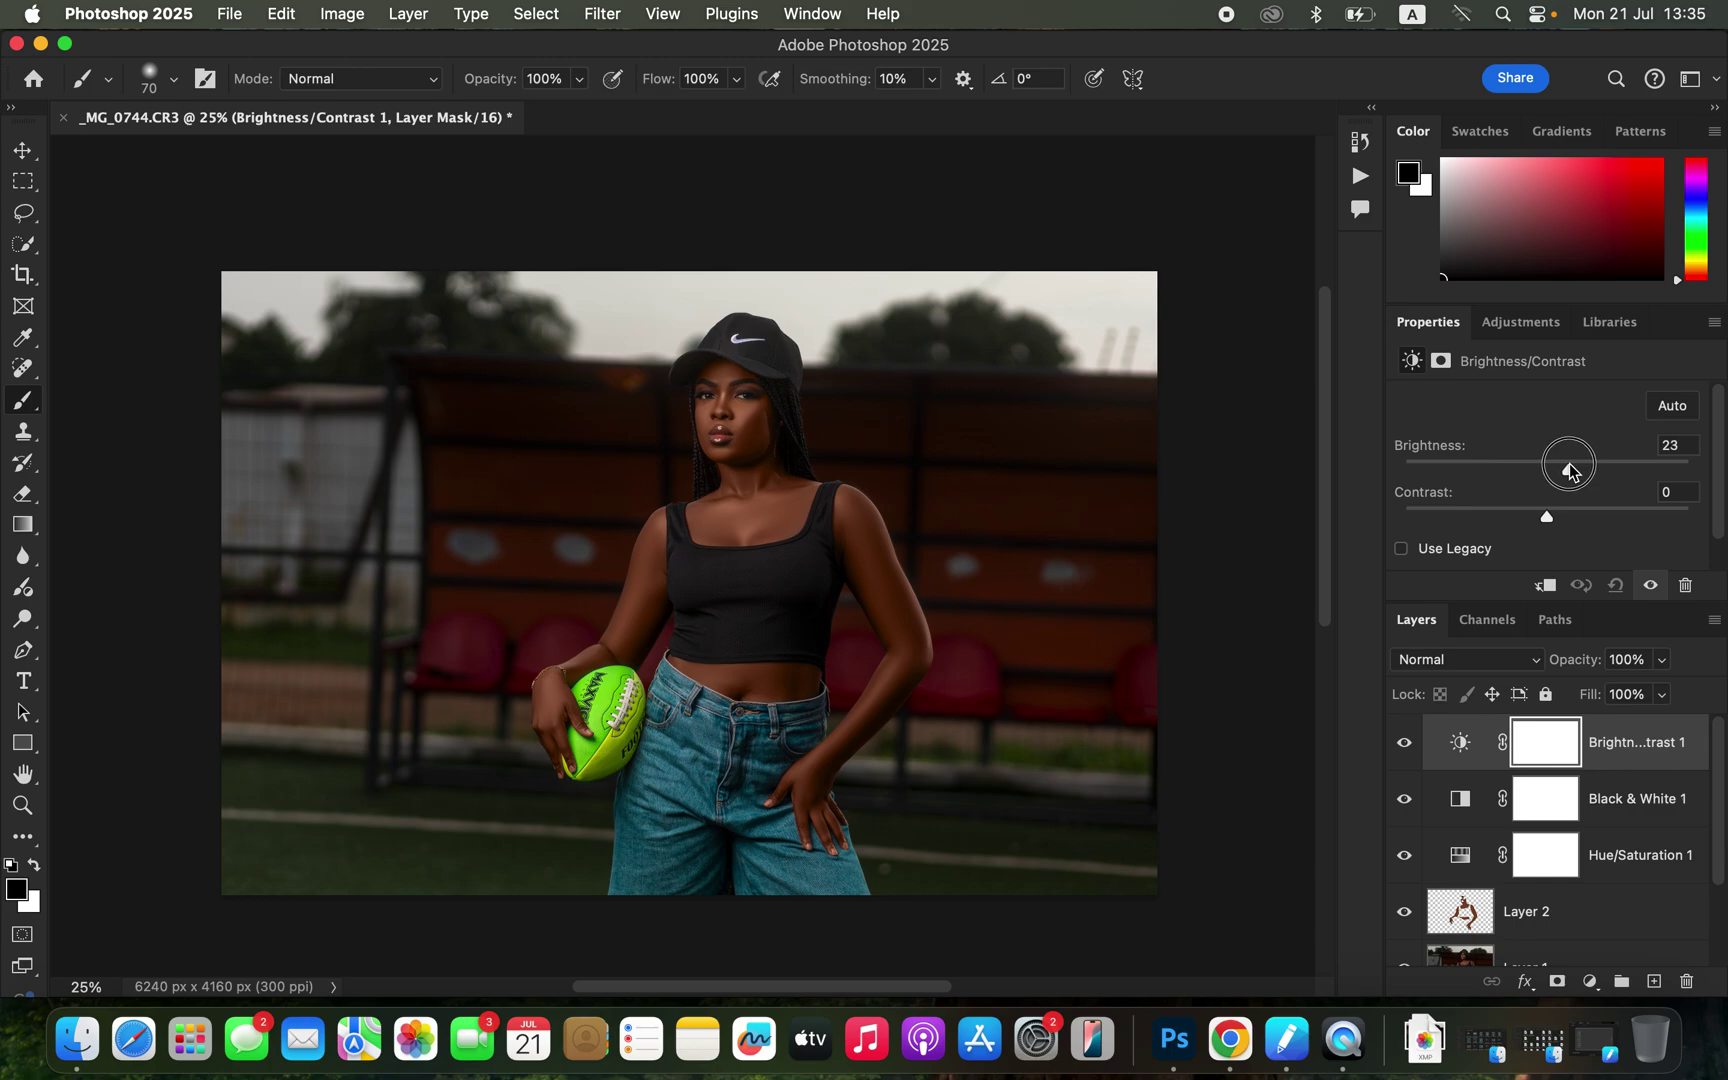
pyautogui.click(1401, 750)
pyautogui.click(1405, 750)
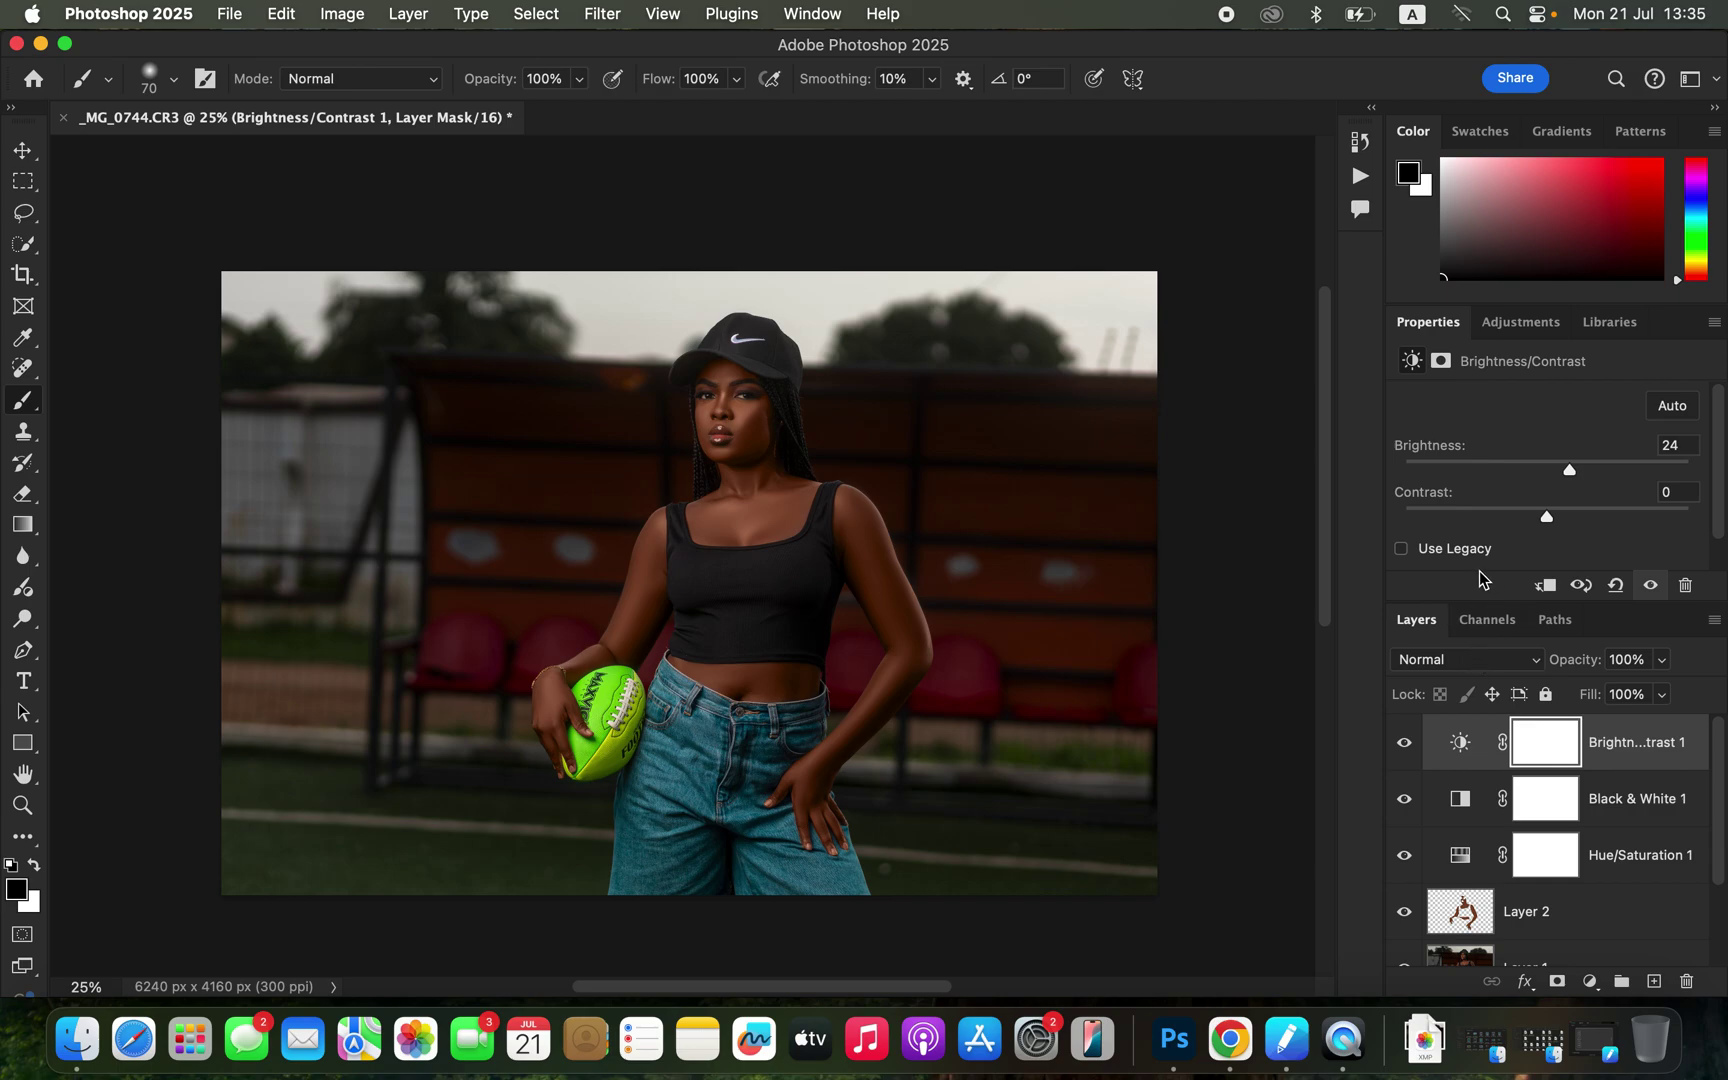
# Step: Add a Selective Color adjustment layer and set the cyan of the Blacks to +5%
pyautogui.click(1590, 983)
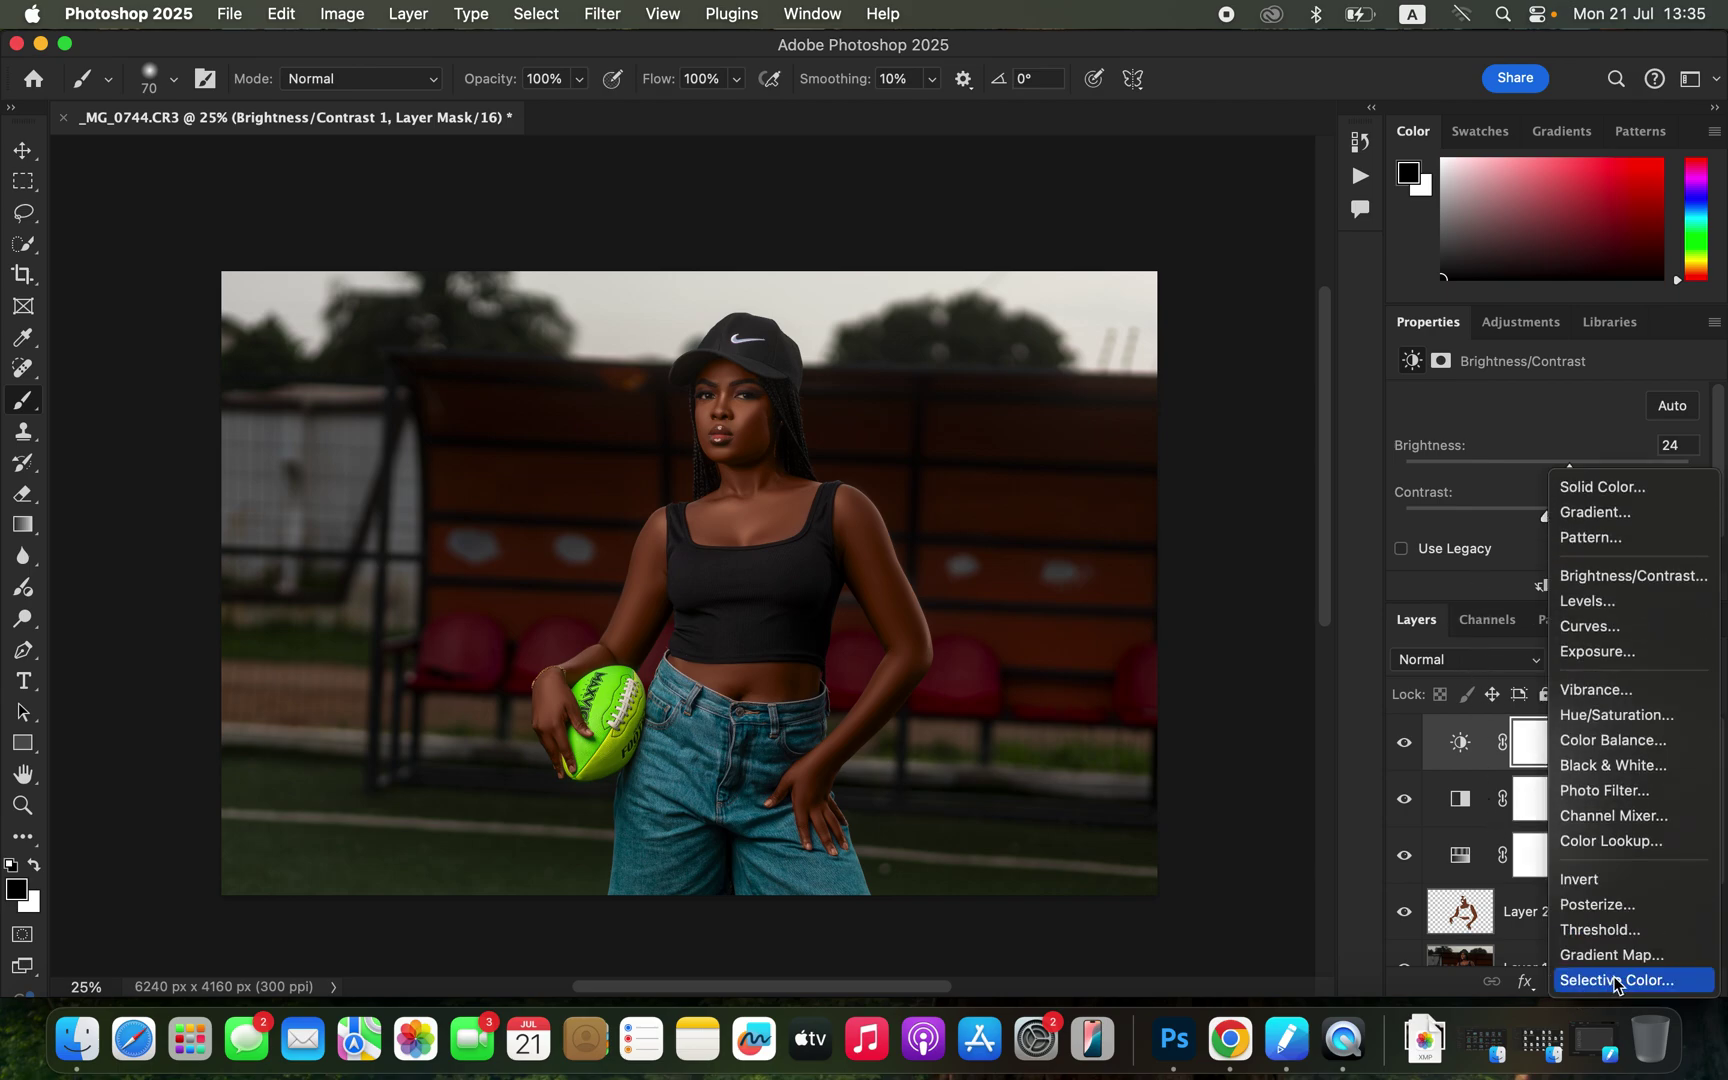
pyautogui.click(1596, 979)
pyautogui.click(1547, 431)
pyautogui.click(1548, 429)
pyautogui.moveTo(1548, 481); pyautogui.dragTo(1551, 481)
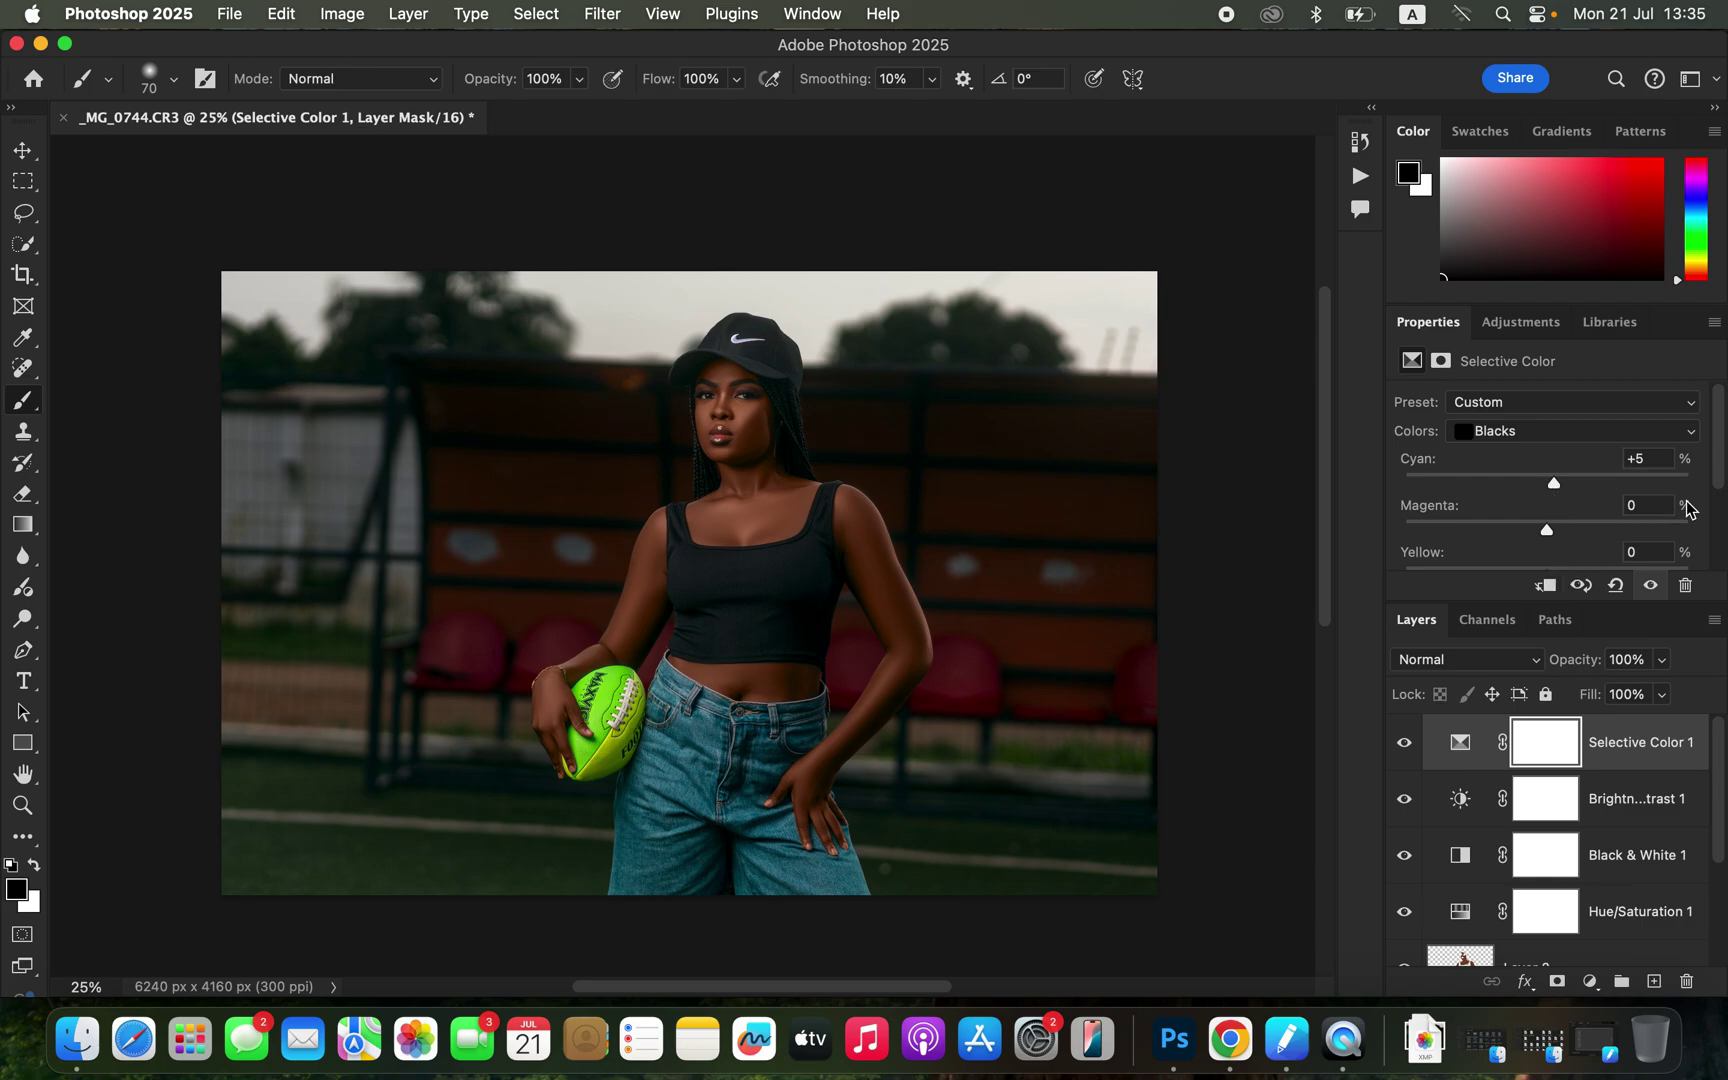
pyautogui.scroll(-3, 1718, 481)
pyautogui.moveTo(1546, 509); pyautogui.dragTo(1551, 516)
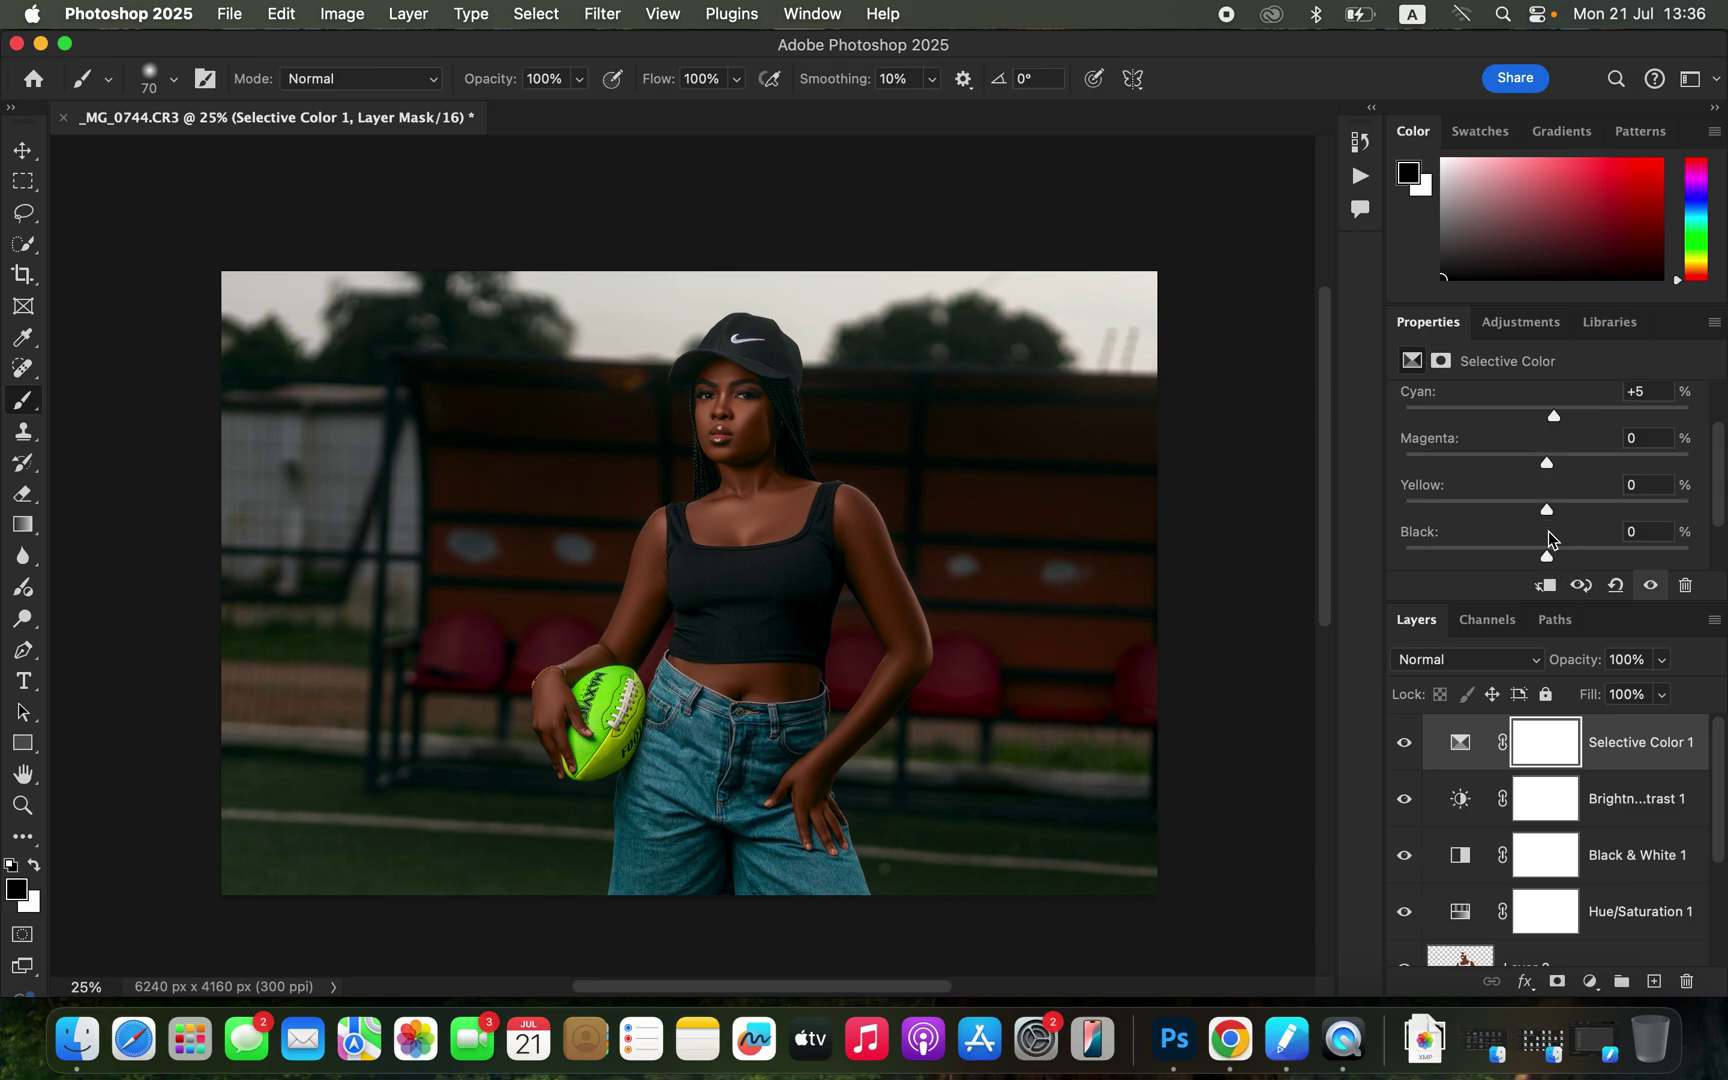
# Step: Adjust the Blues in the Selective Color layer to magenta -27%, yellow -18% and black -3%
pyautogui.moveTo(1717, 490); pyautogui.dragTo(1720, 393)
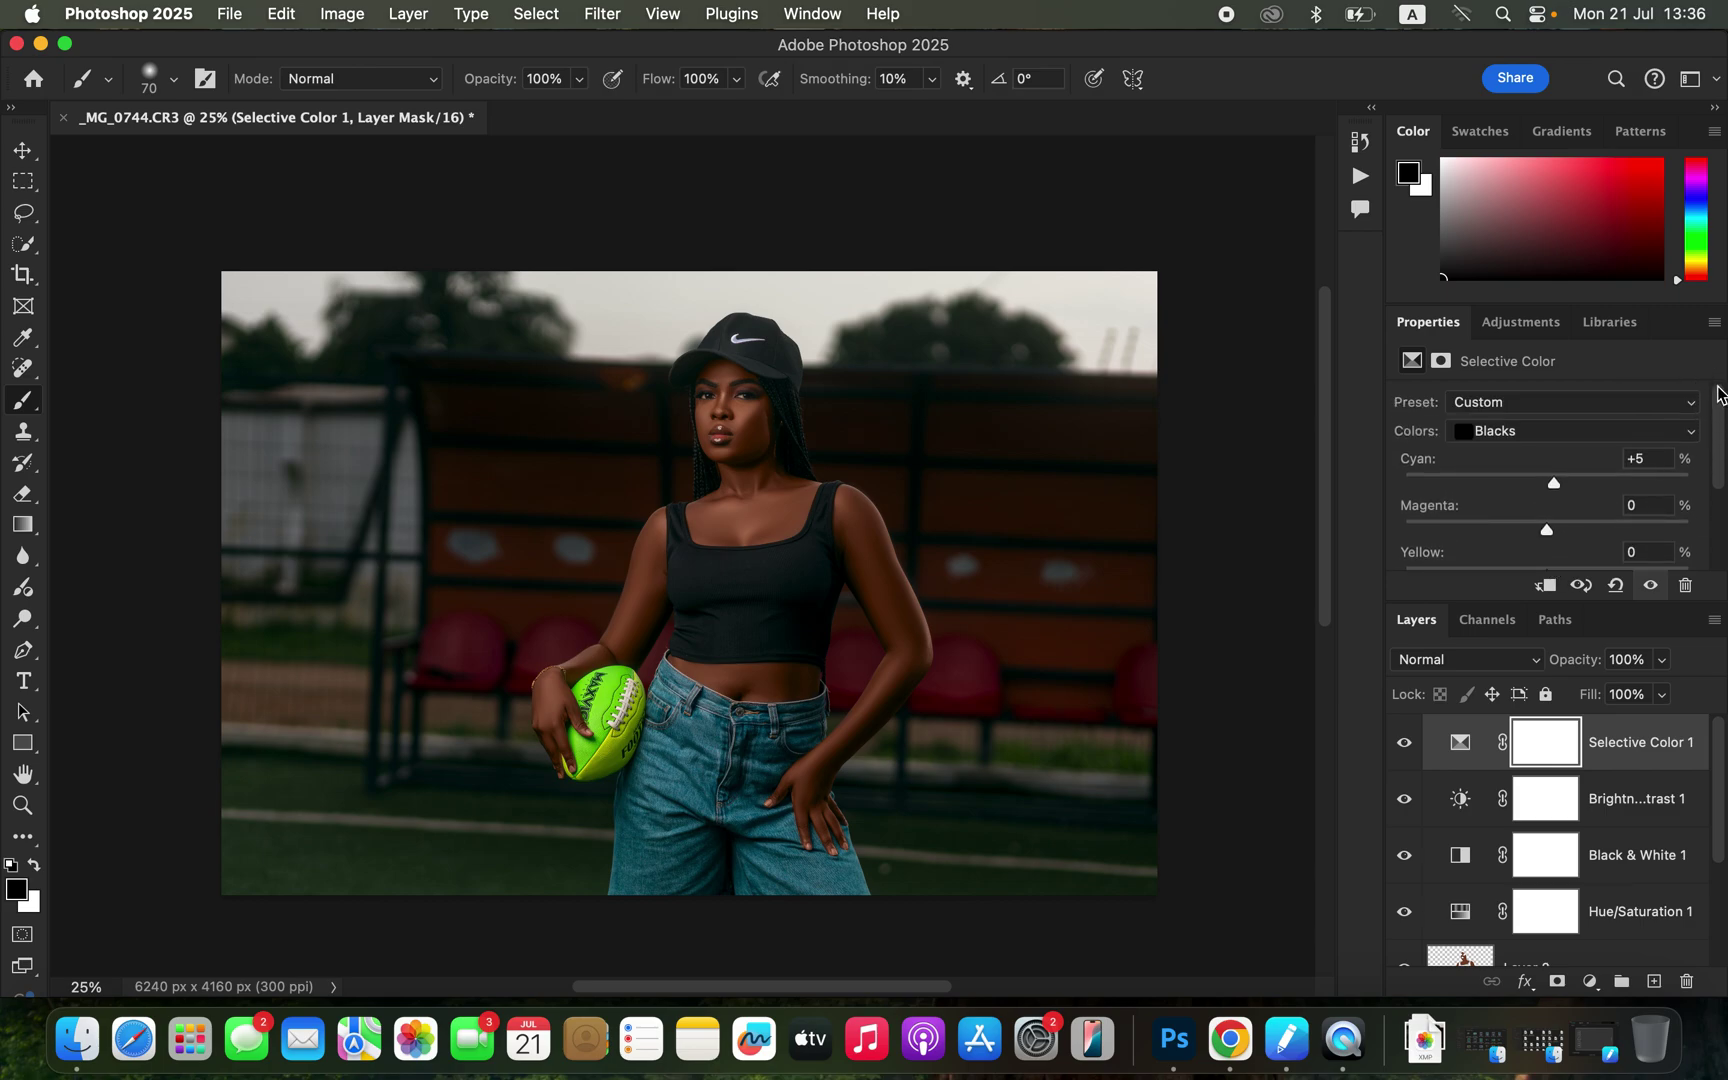
pyautogui.click(1599, 438)
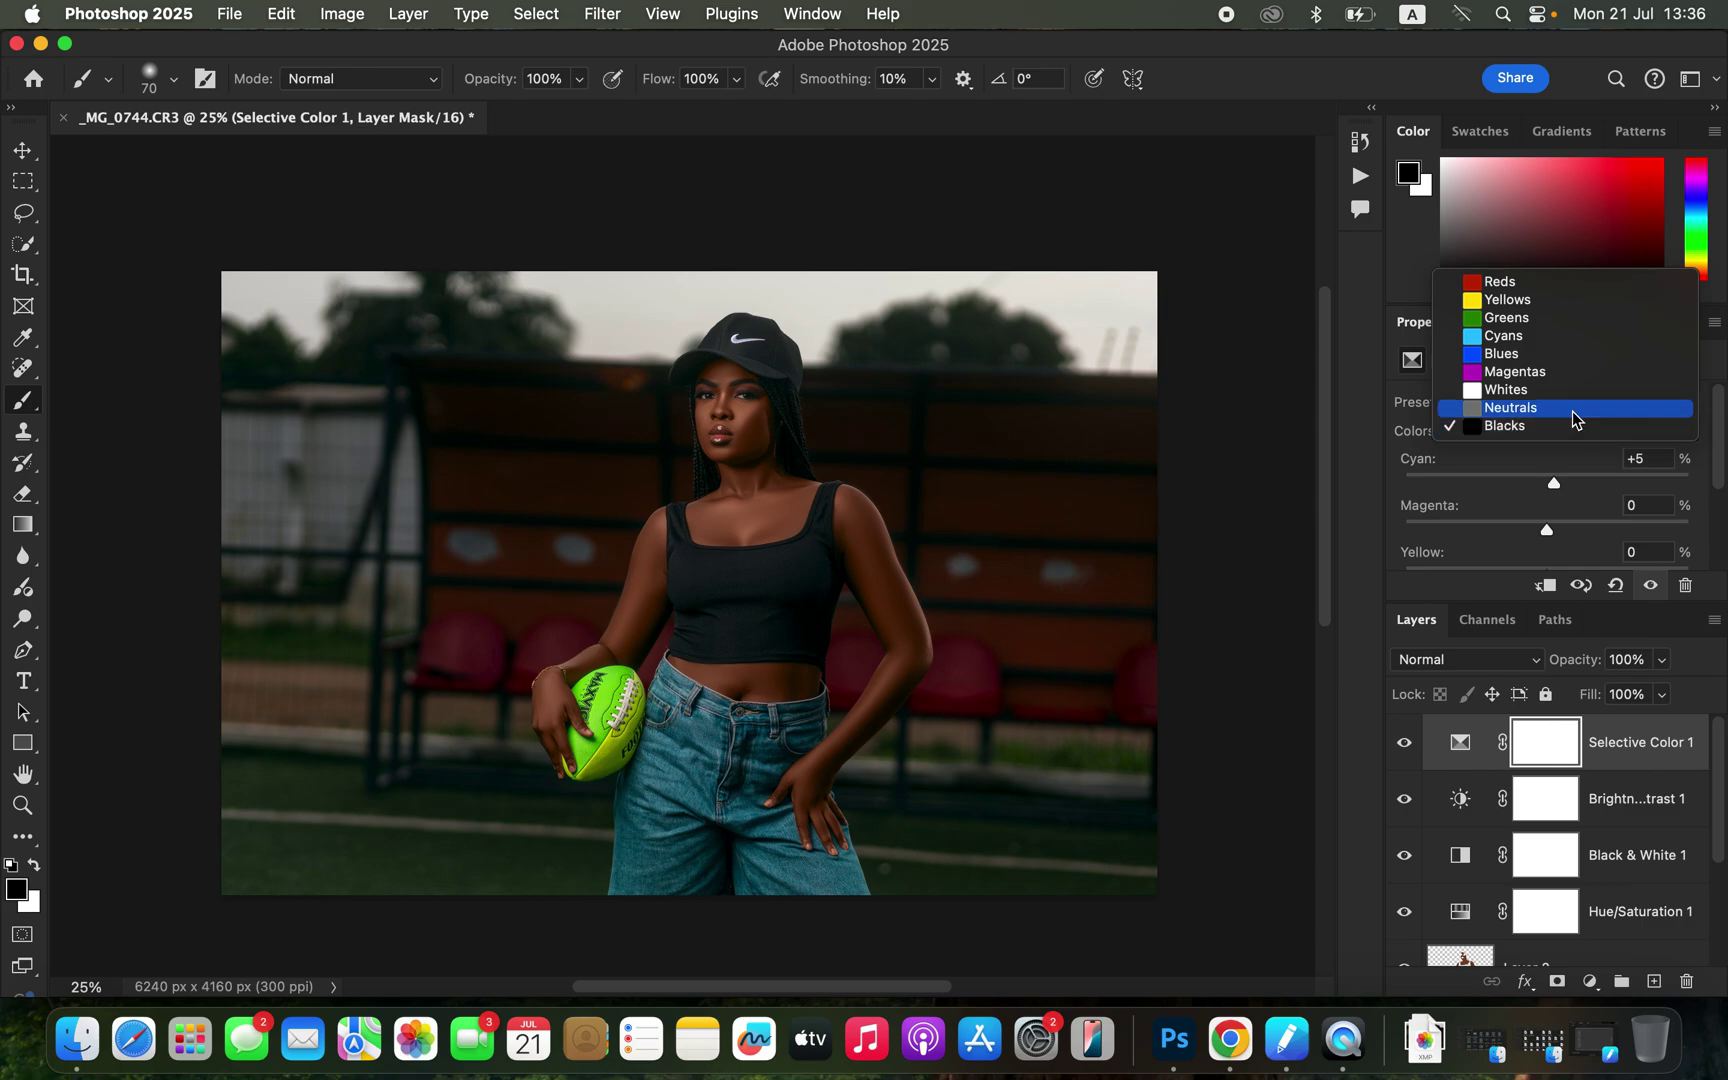
pyautogui.click(1559, 362)
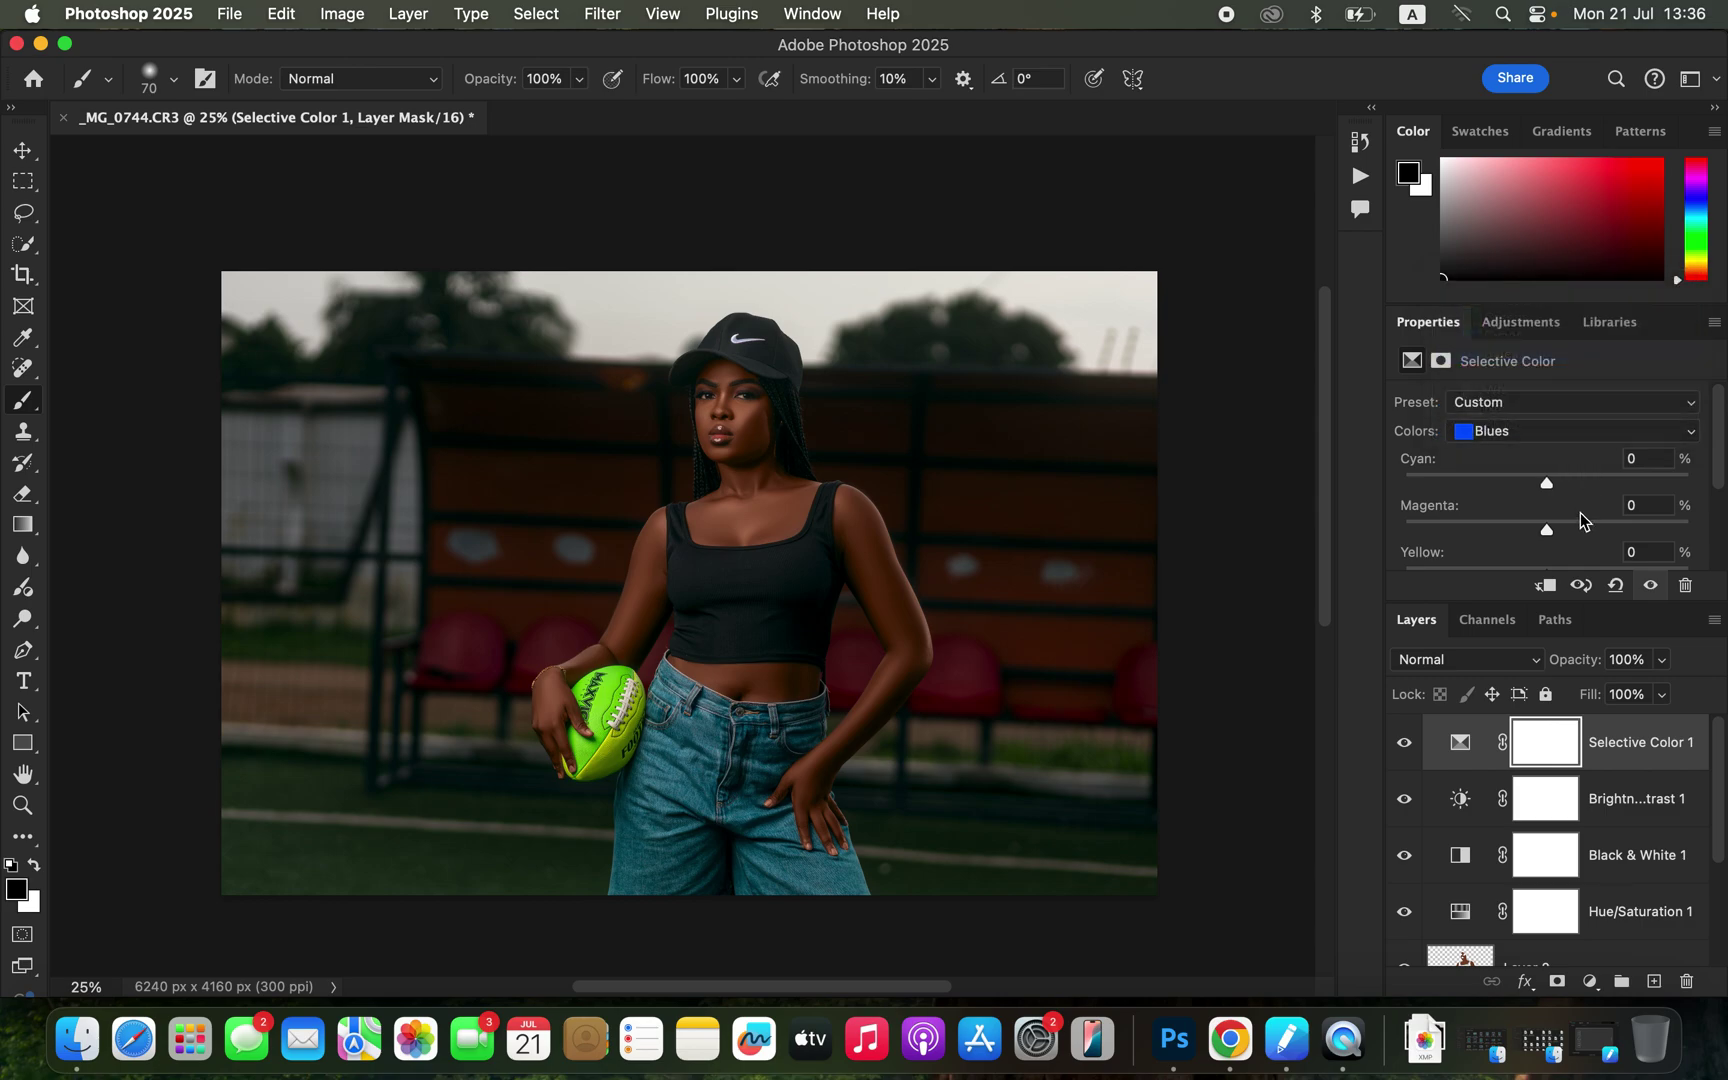
pyautogui.moveTo(1566, 539); pyautogui.dragTo(1511, 522)
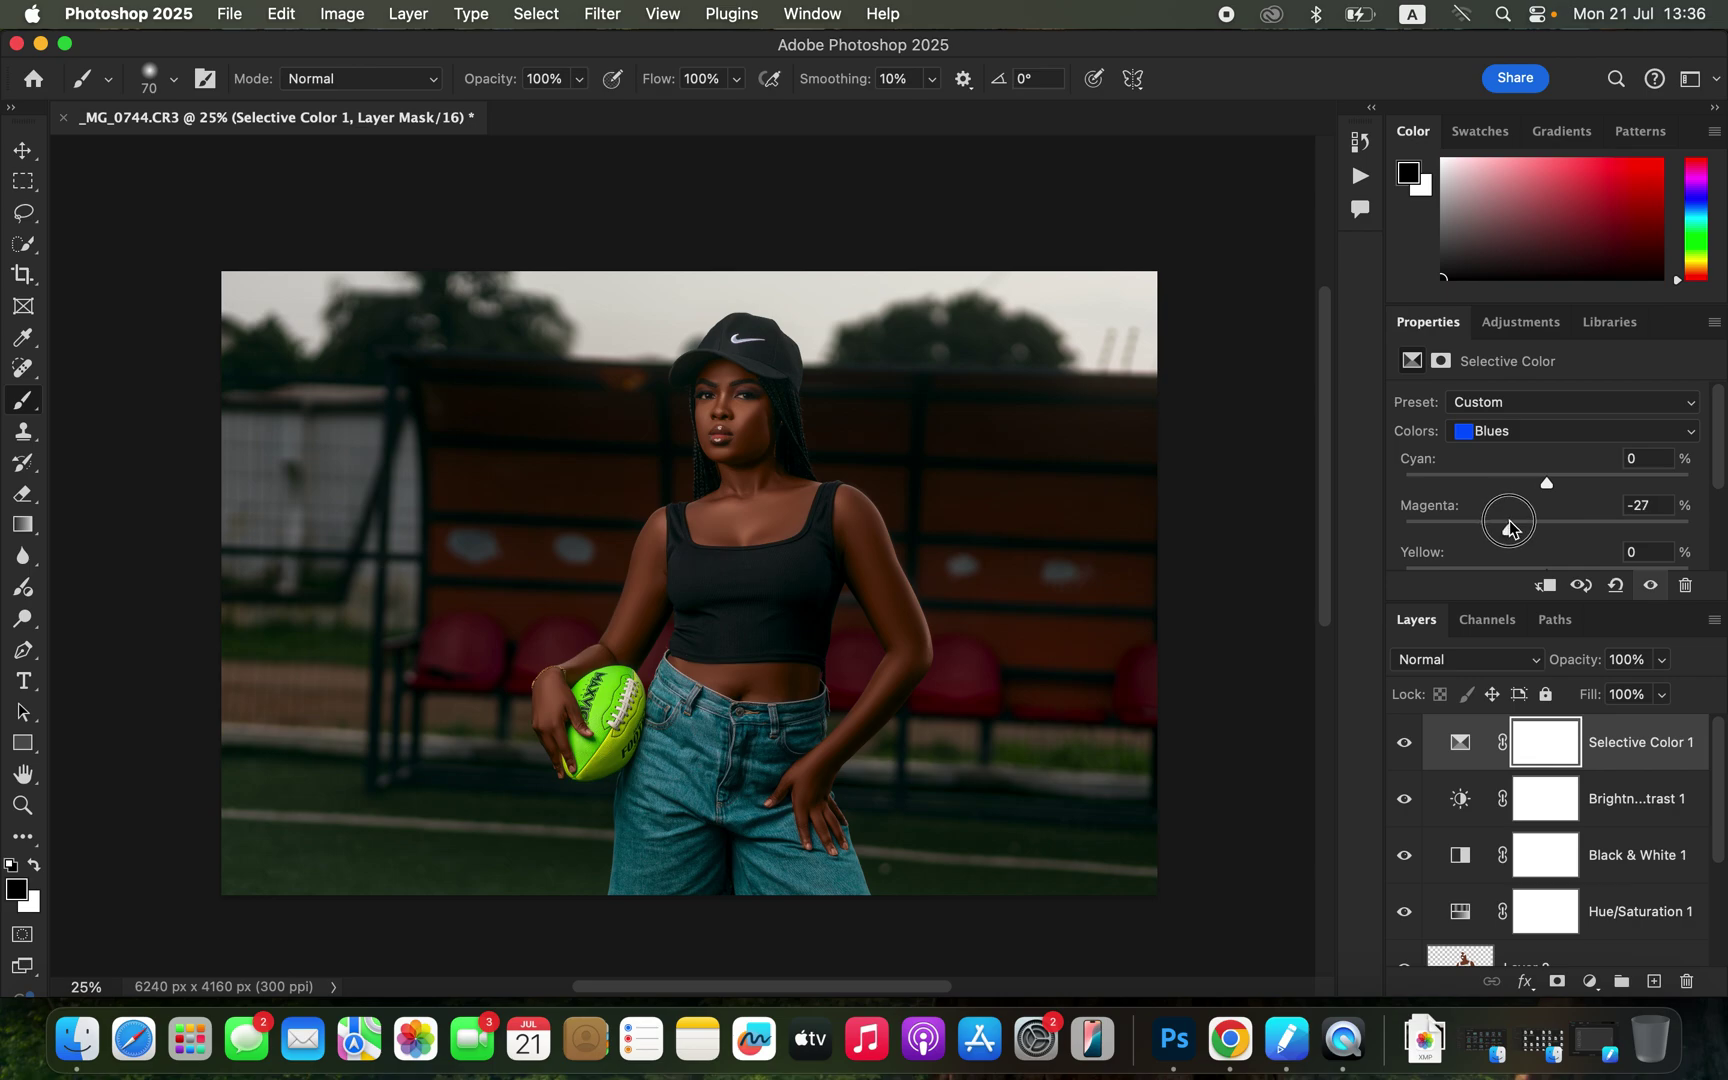
pyautogui.moveTo(1718, 470); pyautogui.dragTo(1714, 507)
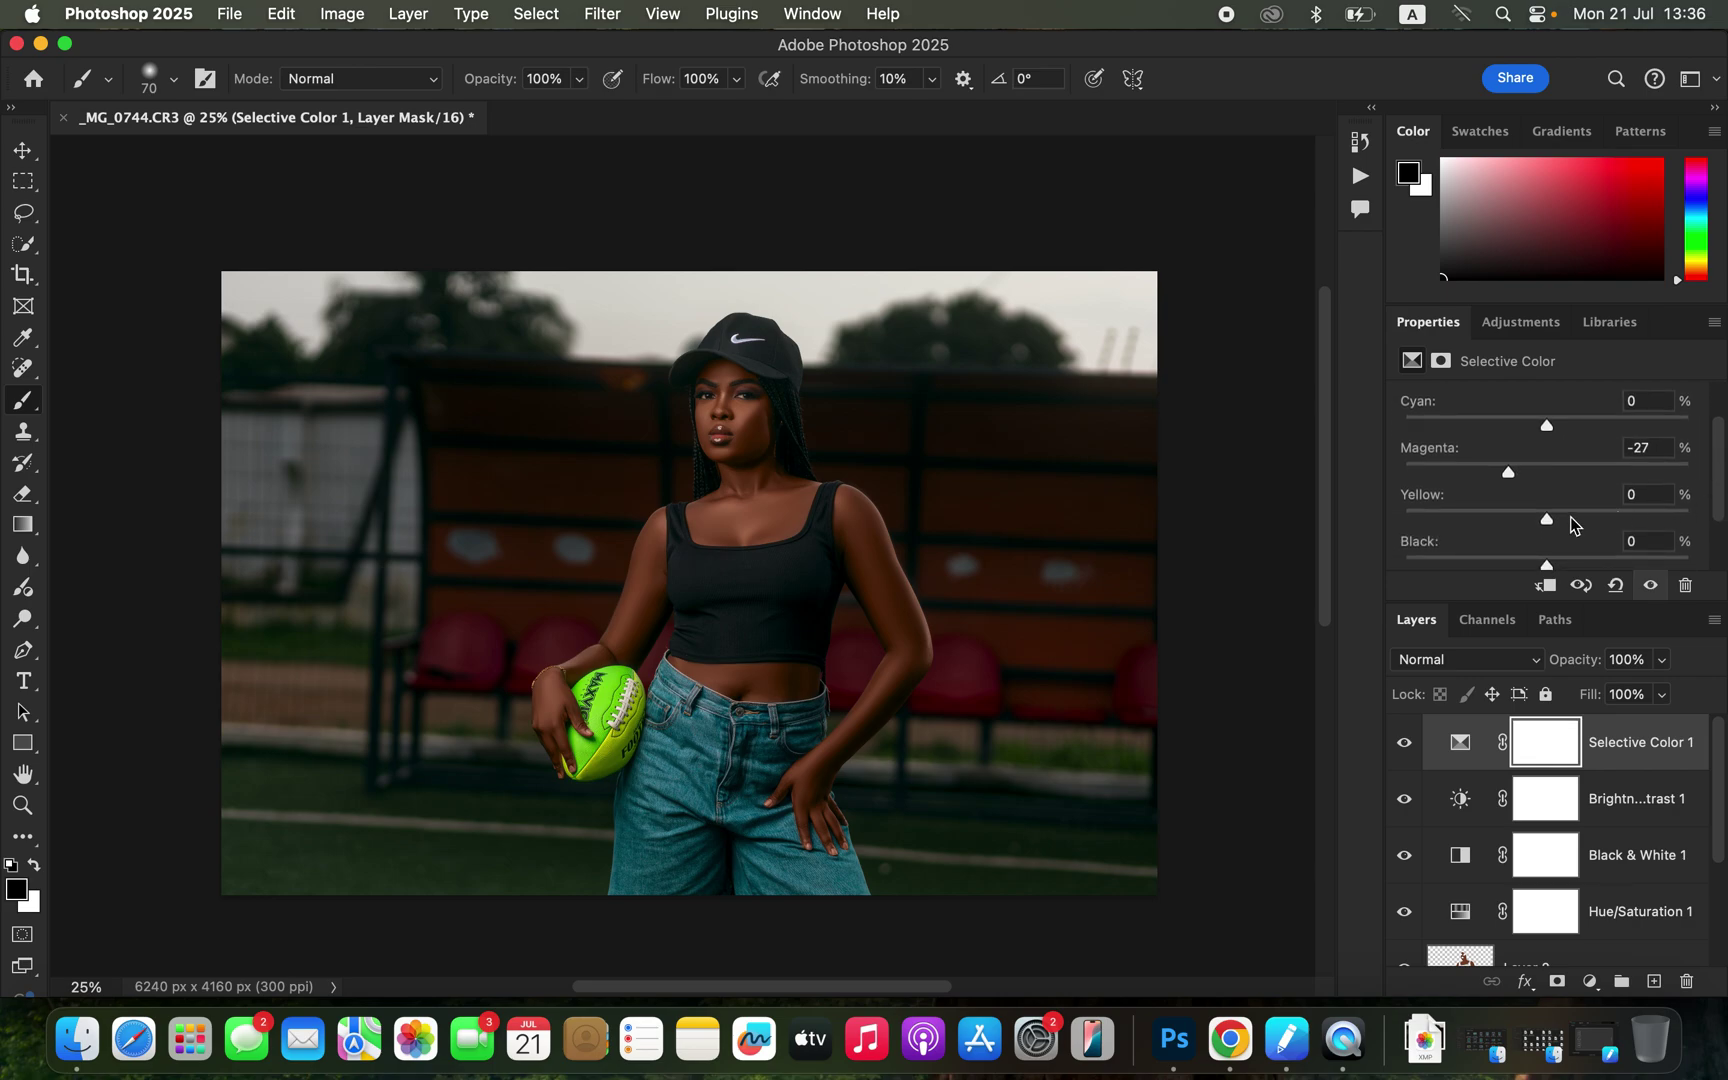
pyautogui.moveTo(1549, 518)
pyautogui.mouseDown()
pyautogui.moveTo(1635, 514)
pyautogui.moveTo(1520, 518)
pyautogui.mouseUp()
pyautogui.moveTo(1600, 564); pyautogui.dragTo(1543, 553)
# Step: Add another Hue/Saturation adjustment layer with master saturation -78 and invert its mask to hide the effect
pyautogui.click(1590, 981)
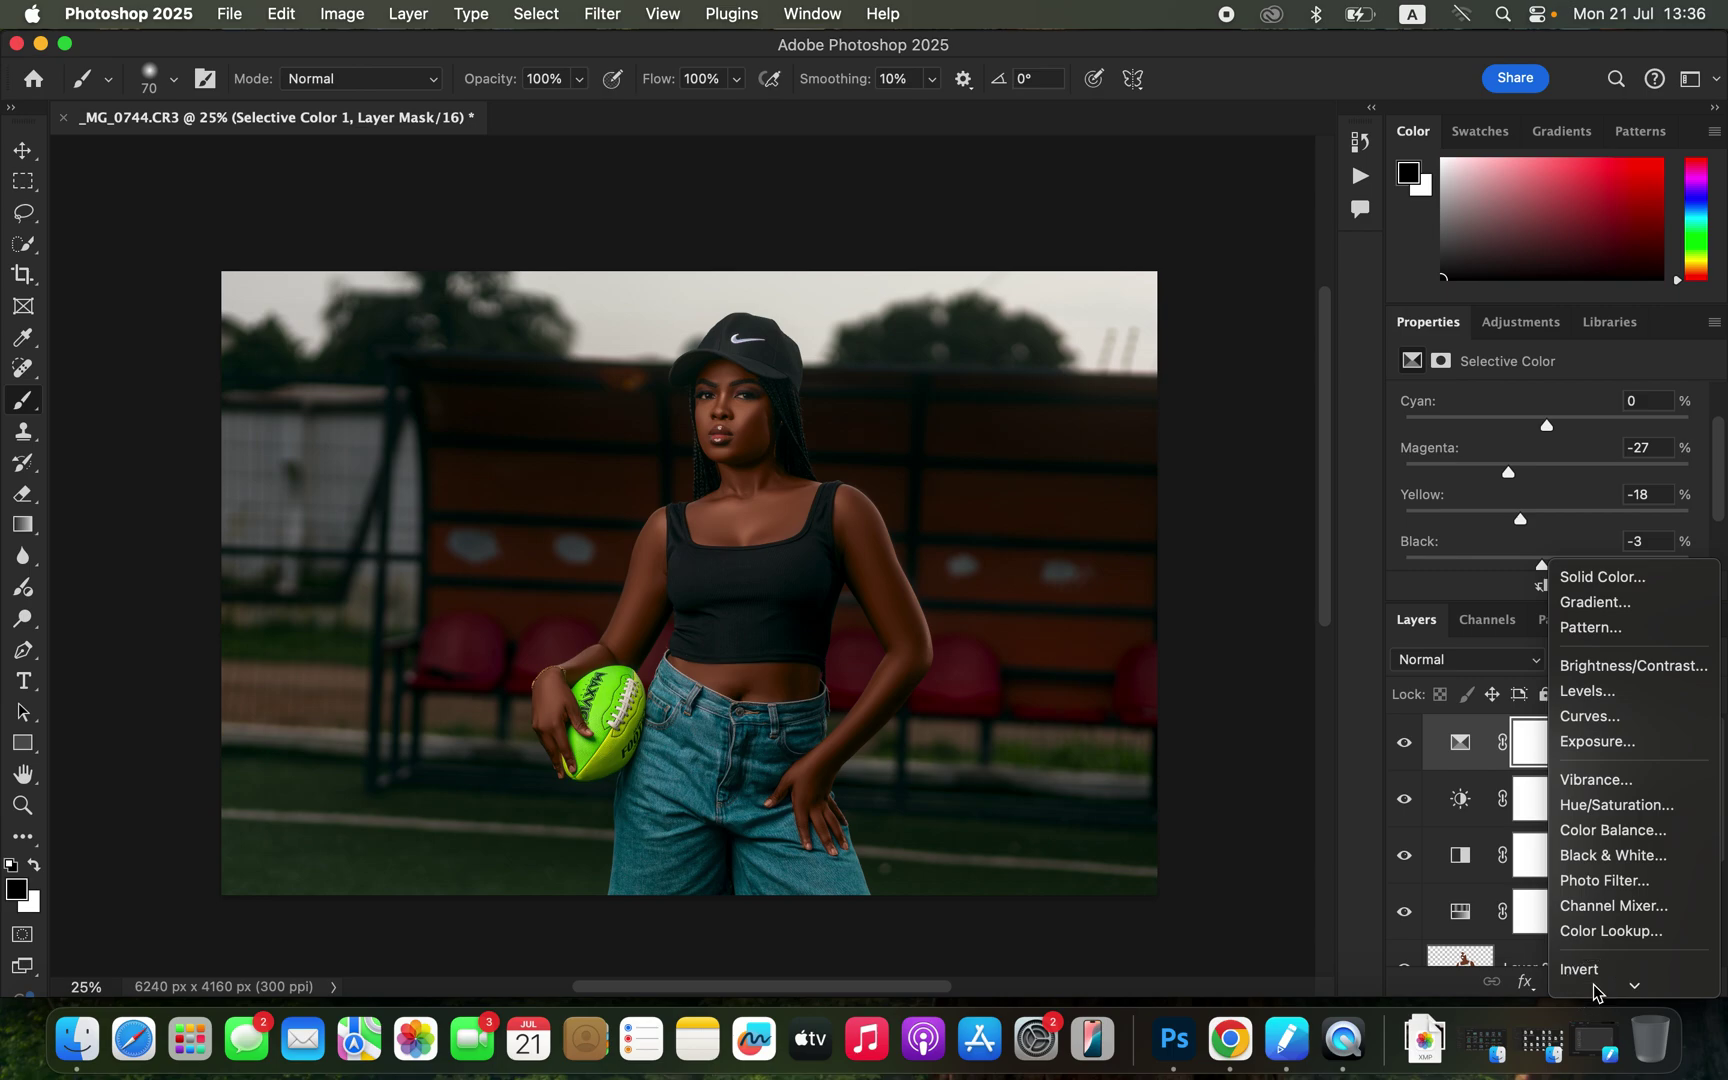
pyautogui.click(1631, 737)
pyautogui.moveTo(1712, 494)
pyautogui.mouseDown()
pyautogui.moveTo(1722, 518)
pyautogui.moveTo(1719, 474)
pyautogui.mouseUp()
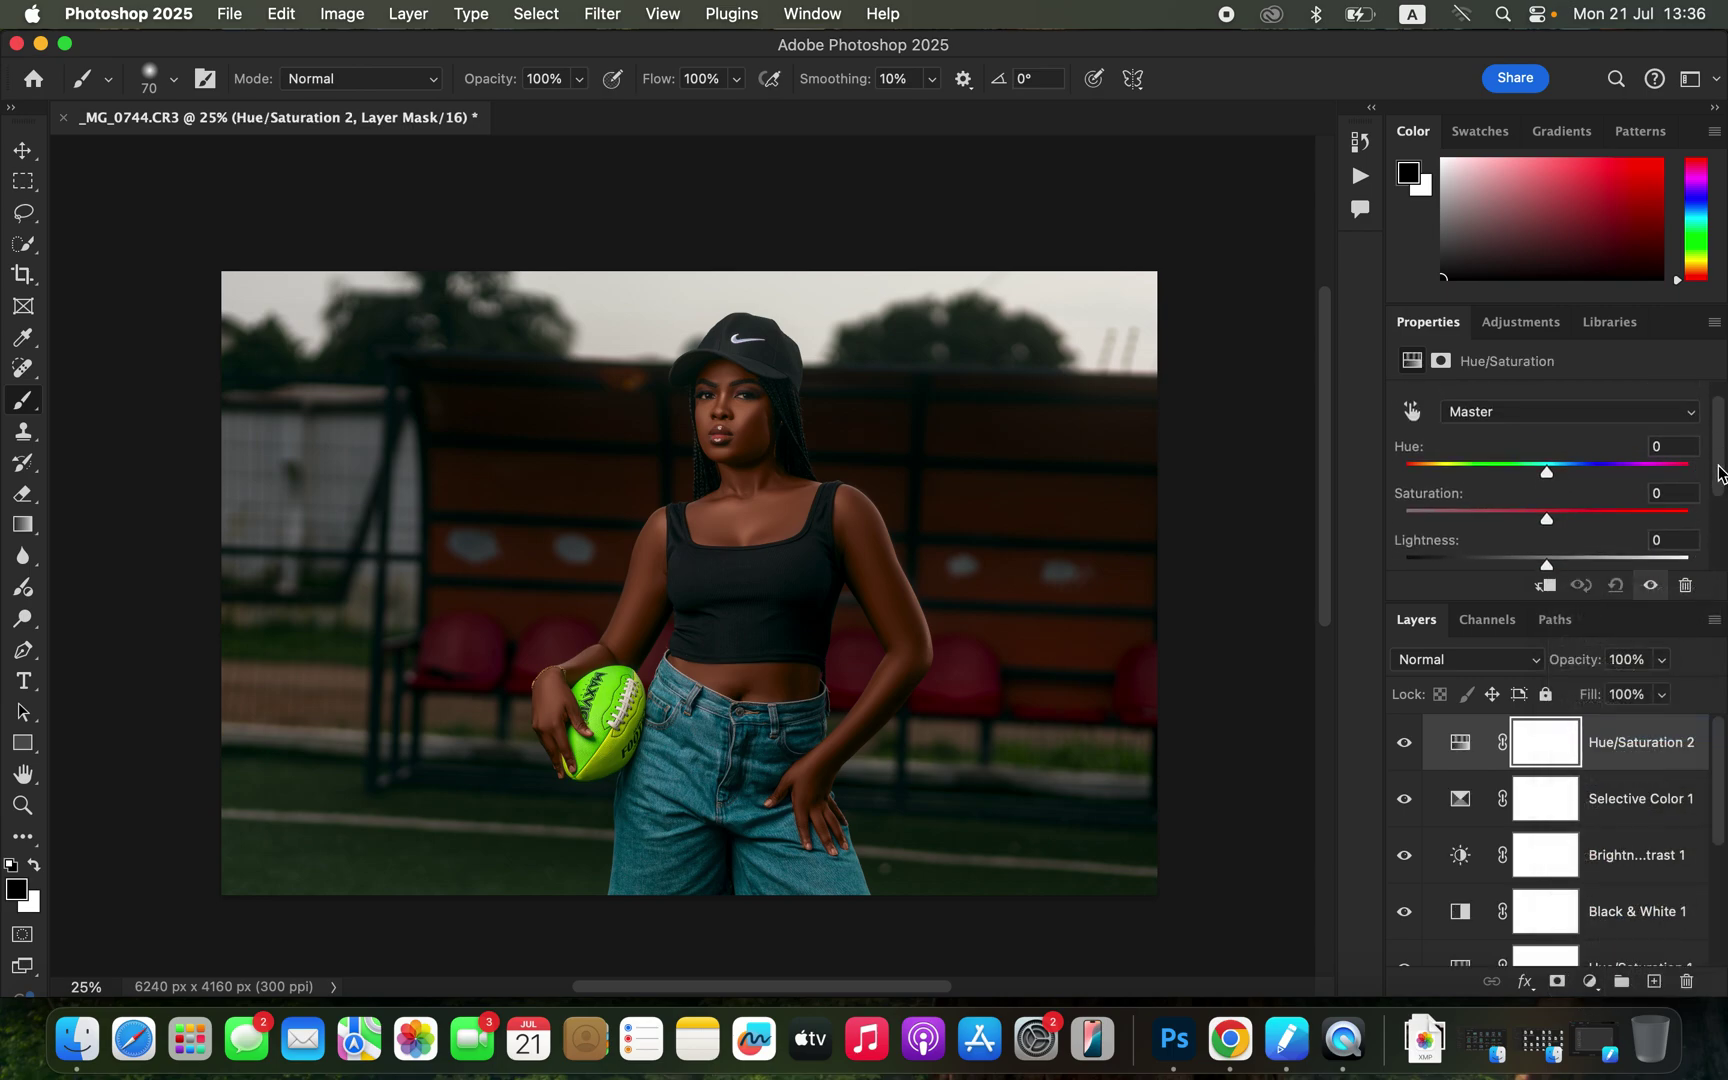
pyautogui.moveTo(1547, 518); pyautogui.dragTo(1439, 520)
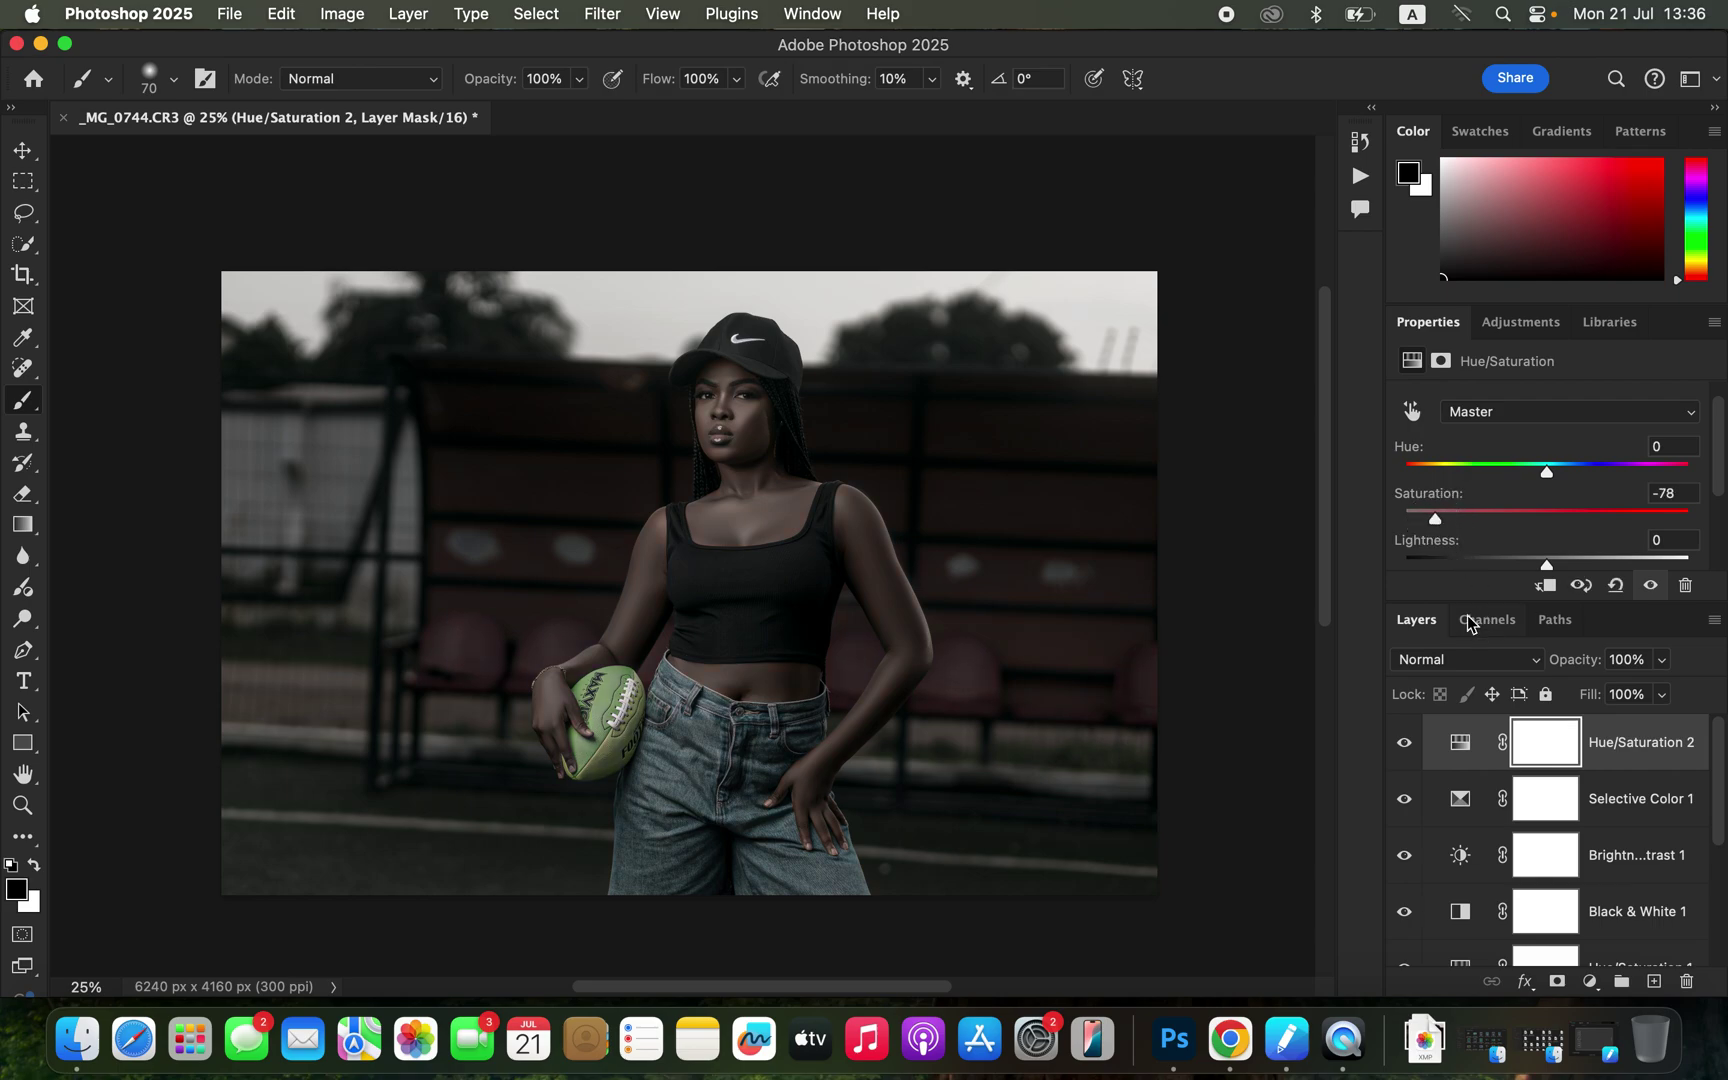
pyautogui.press('super+i')
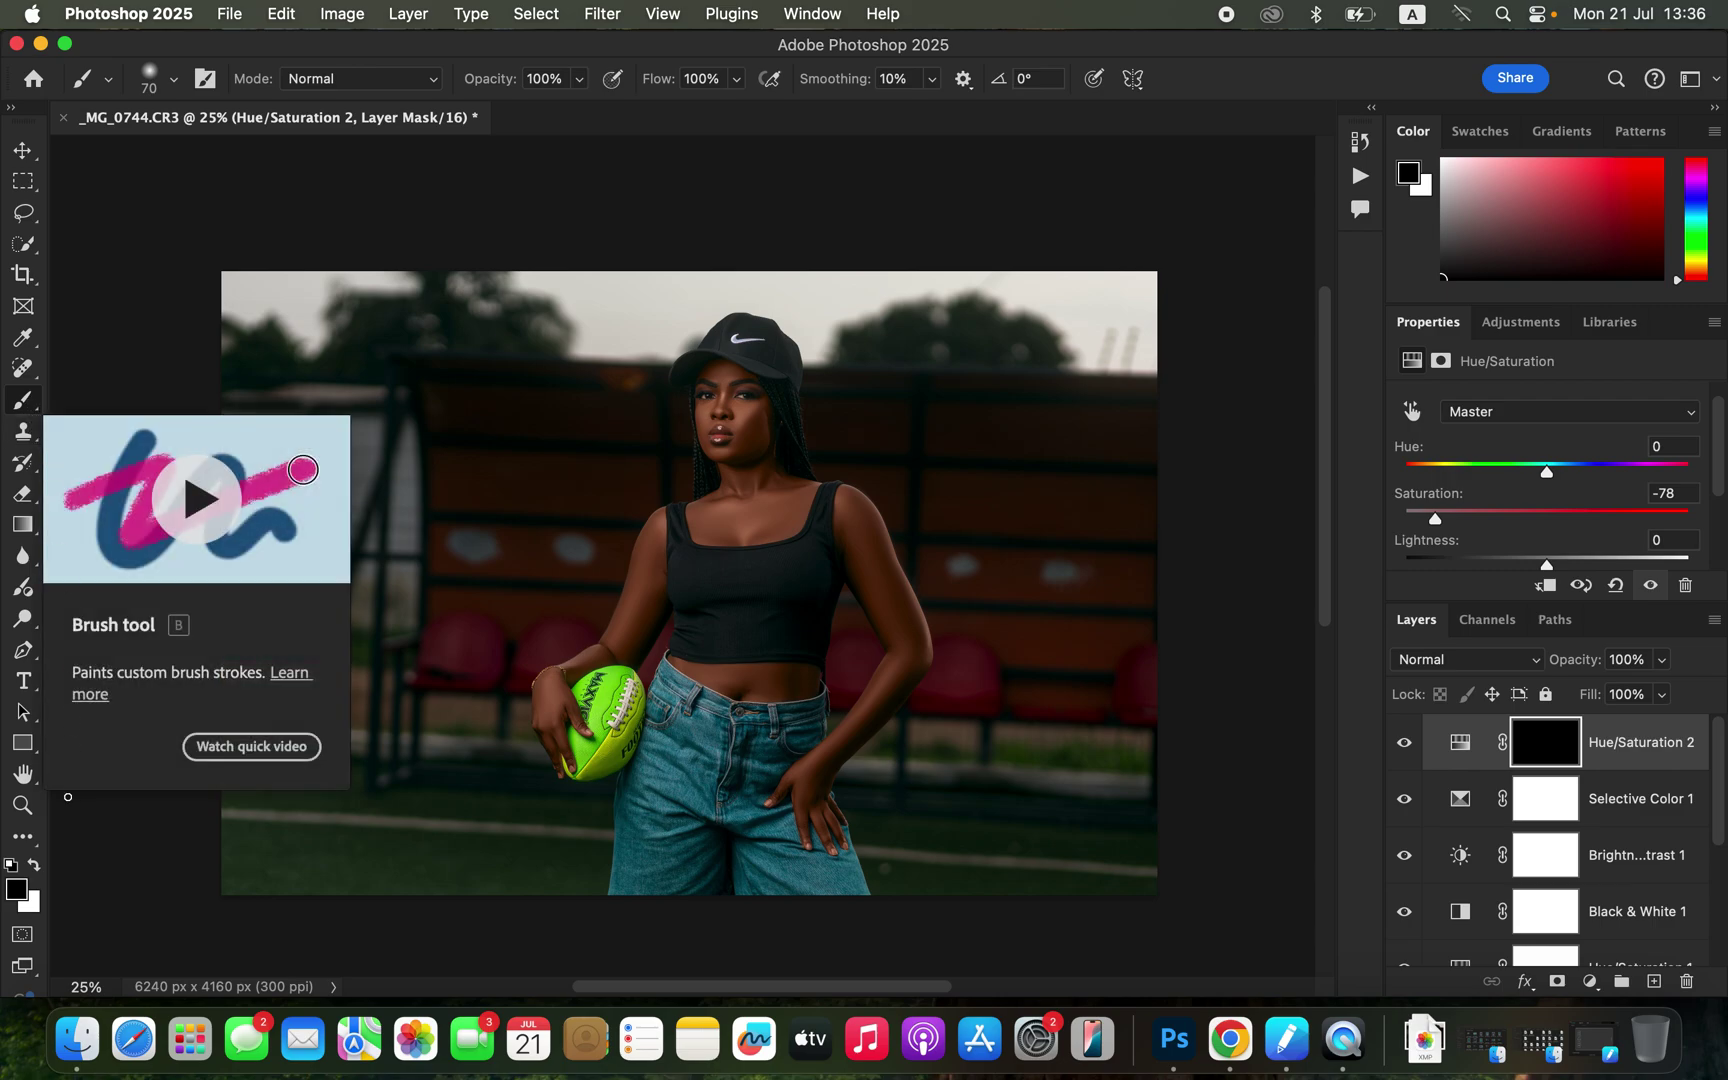
# Step: Paint white on the desaturation layer's mask over the whites of the eyes, using a small brush reduced from 70 px
pyautogui.click(36, 867)
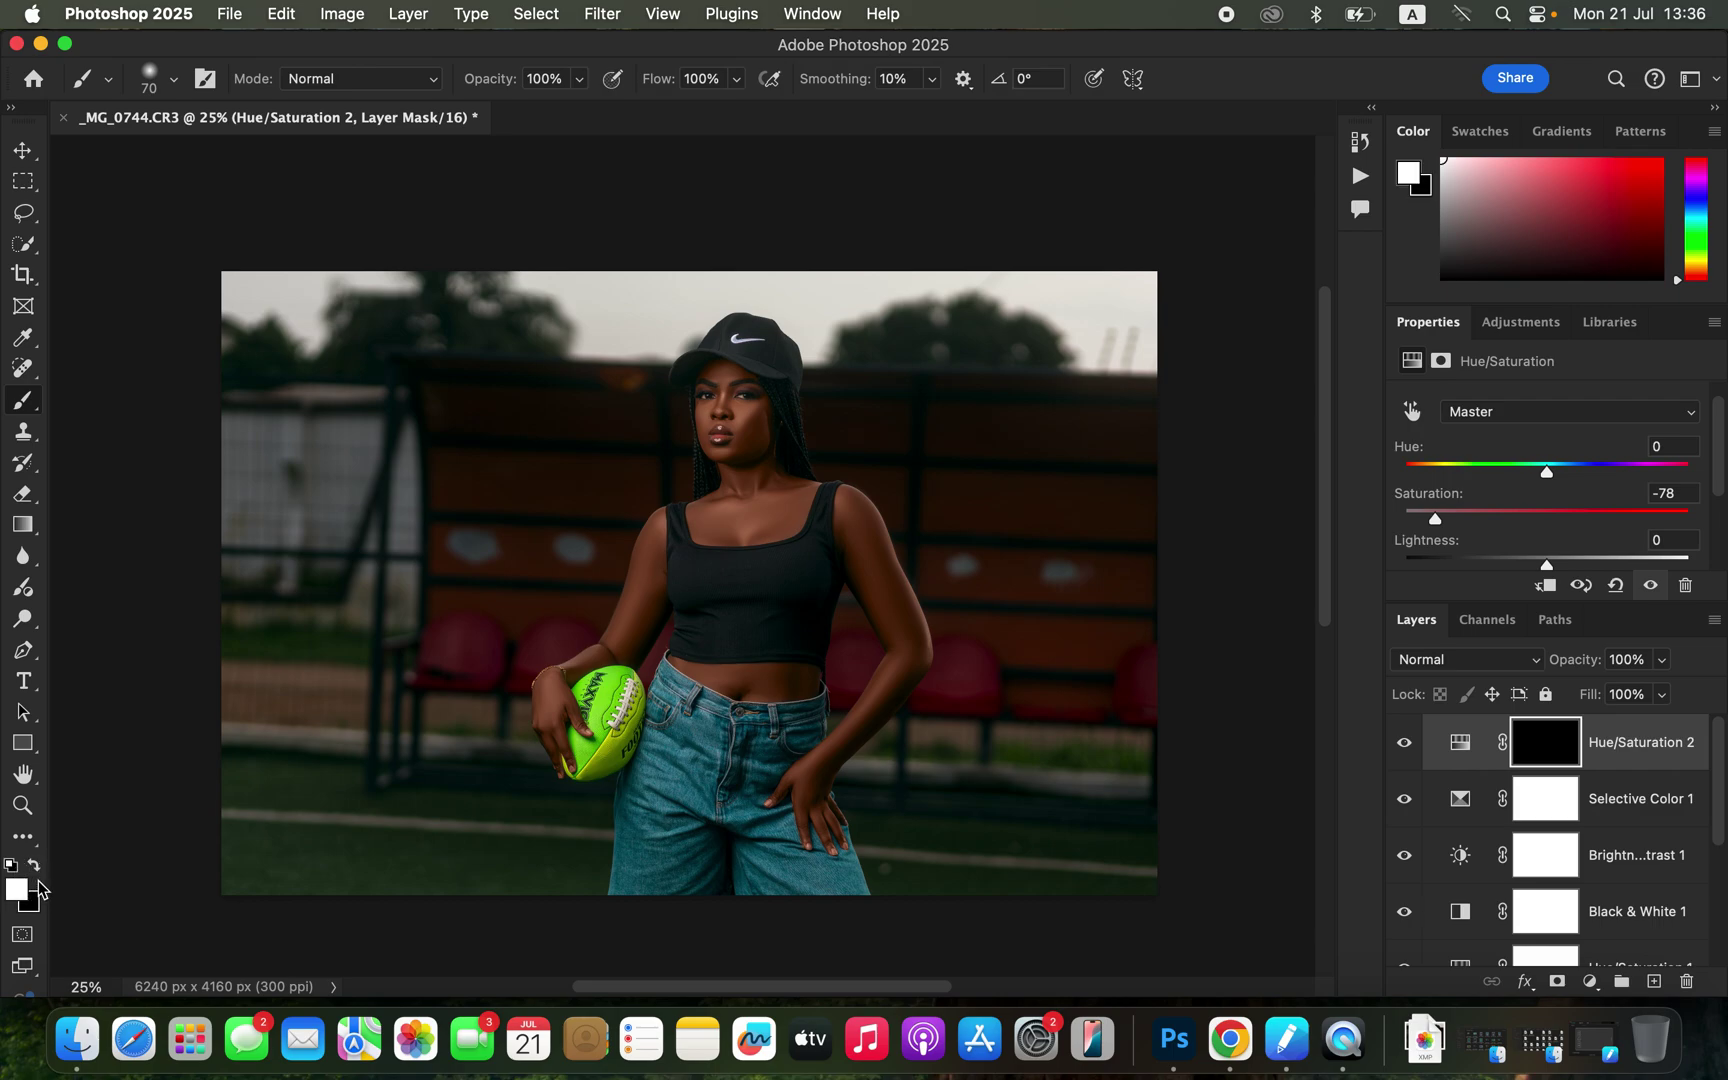
pyautogui.click(34, 866)
pyautogui.click(34, 866)
pyautogui.press('super+equal')
pyautogui.press('super+equal')
pyautogui.press('super+equal')
pyautogui.press('super+equal')
pyautogui.press('super+equal')
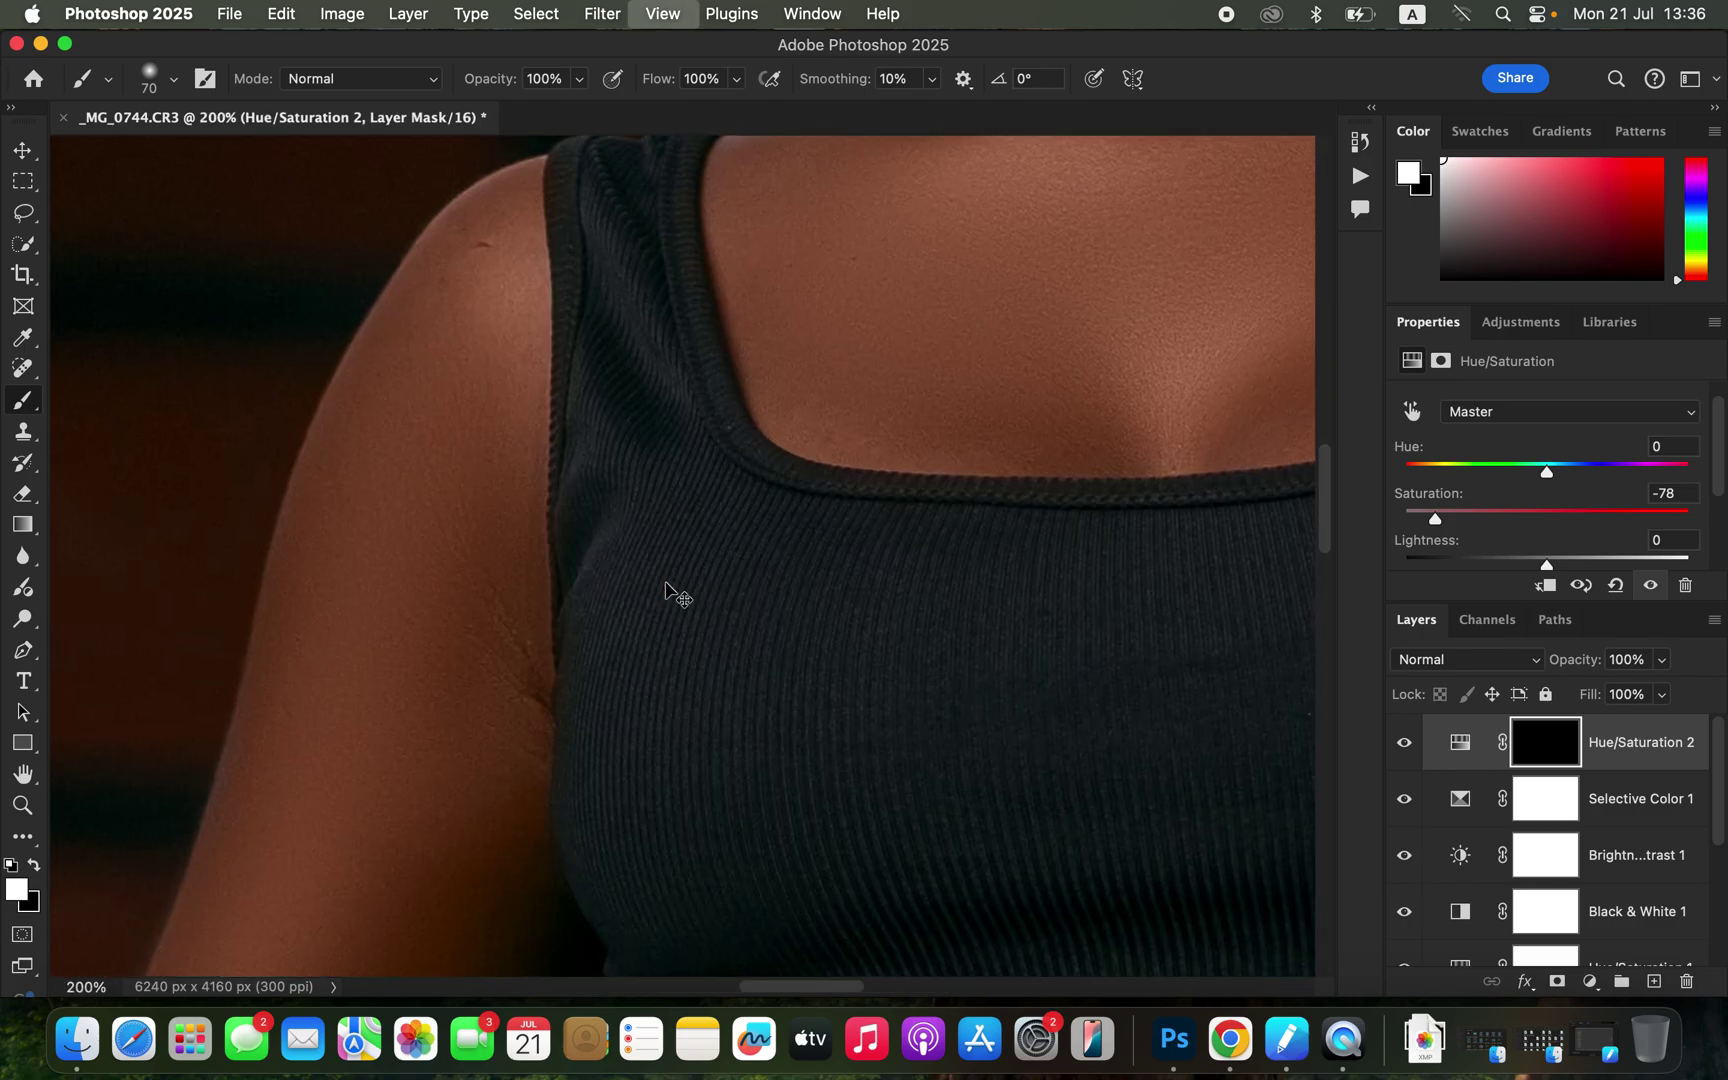
pyautogui.moveTo(957, 278); pyautogui.dragTo(995, 516)
pyautogui.scroll(5, 990, 522)
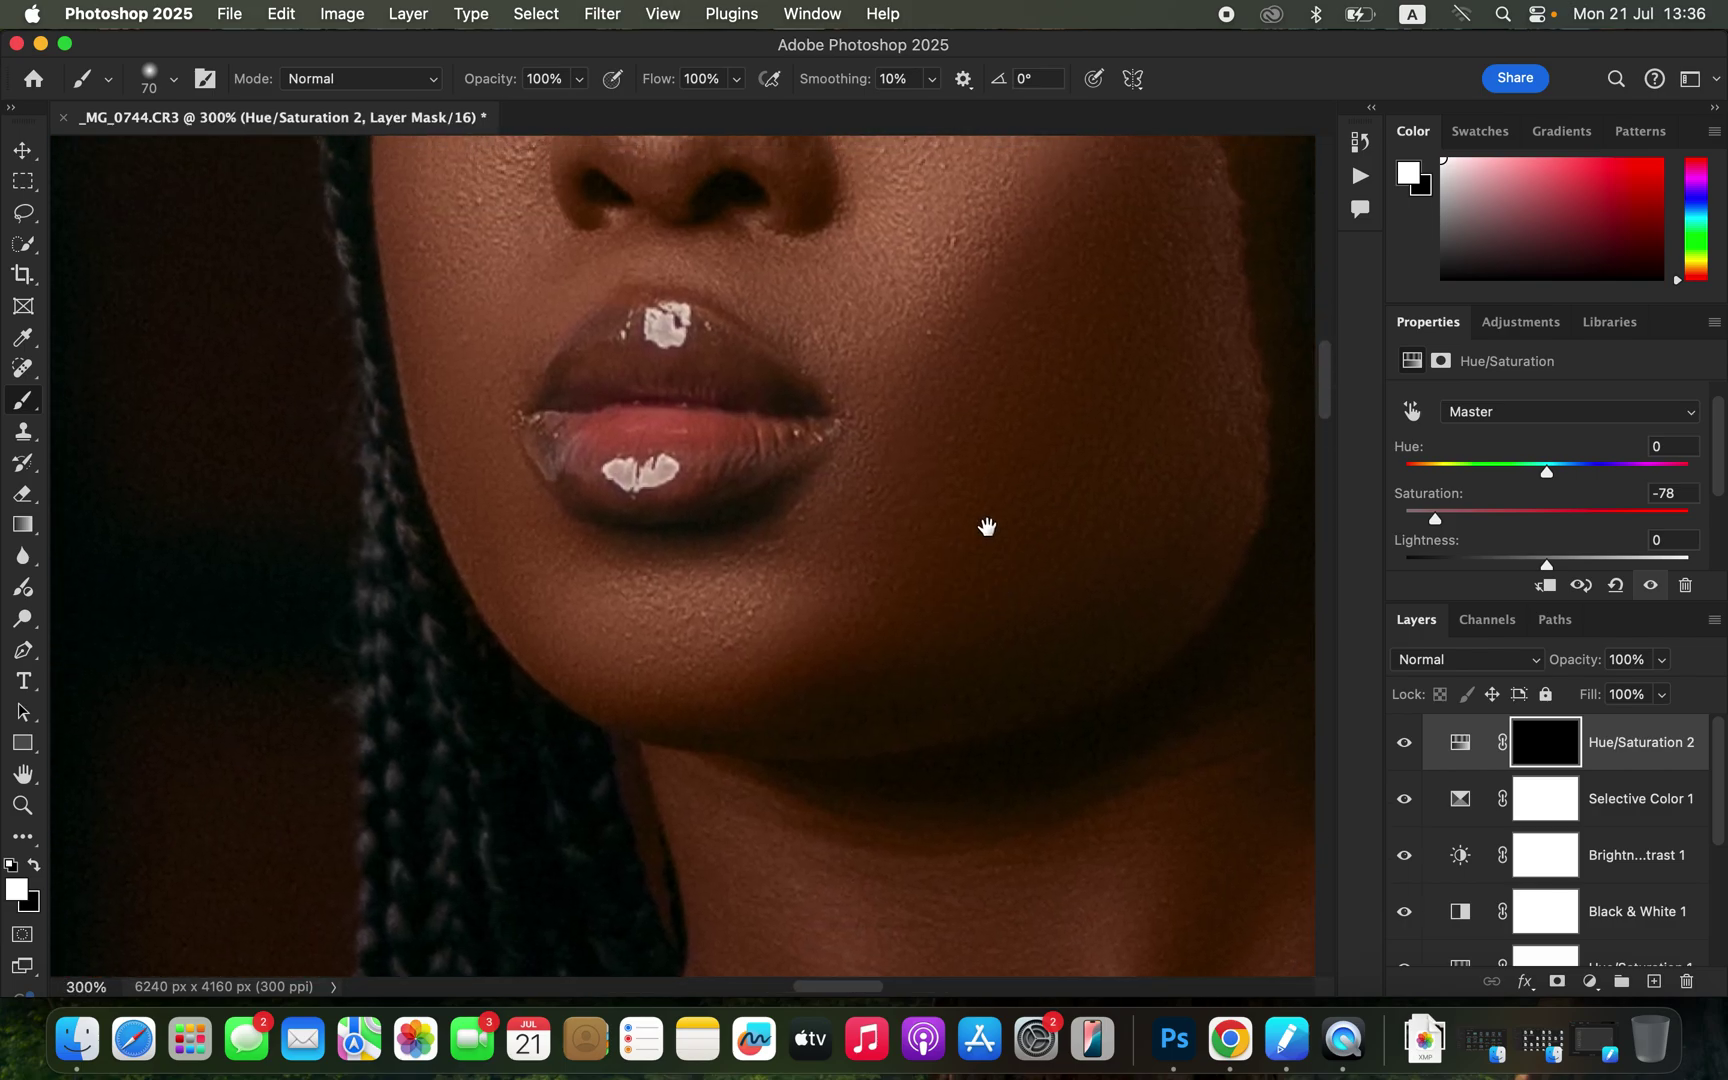
pyautogui.scroll(5, 976, 544)
pyautogui.moveTo(955, 650); pyautogui.dragTo(945, 725)
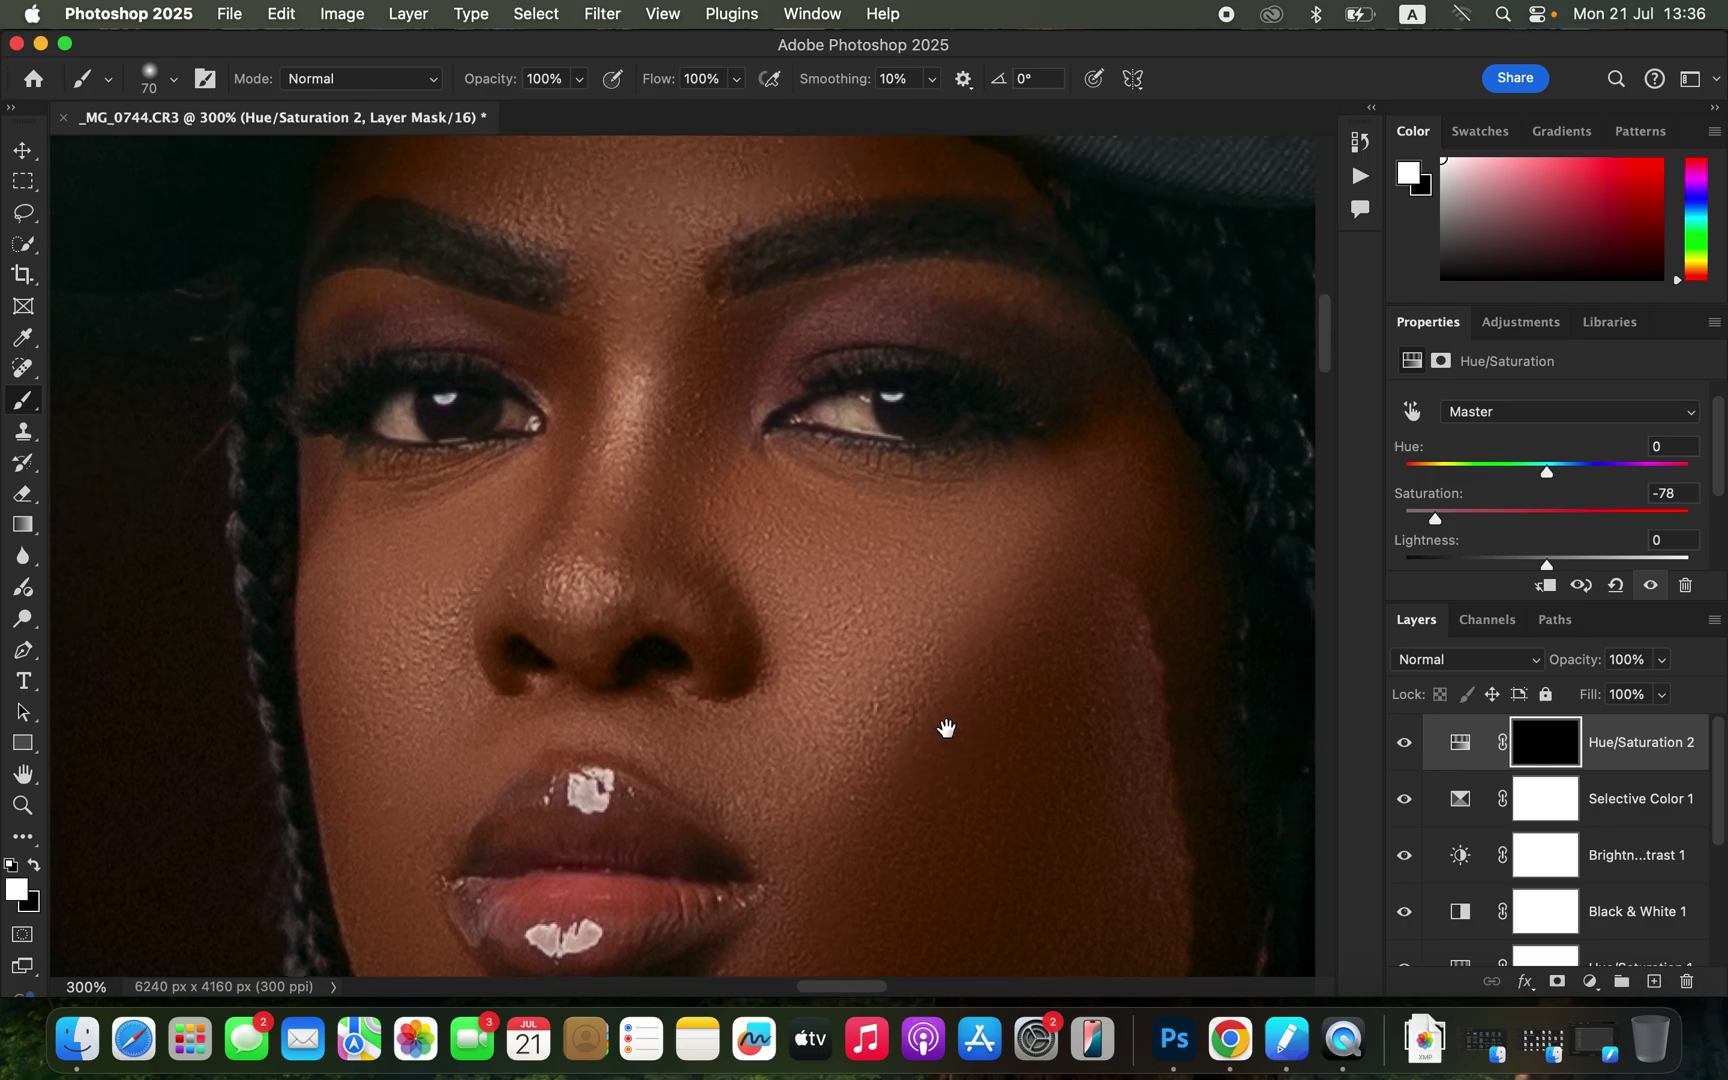
pyautogui.press('[')
pyautogui.press('[')
pyautogui.press('[')
pyautogui.press('[')
pyautogui.press('[')
pyautogui.press('[')
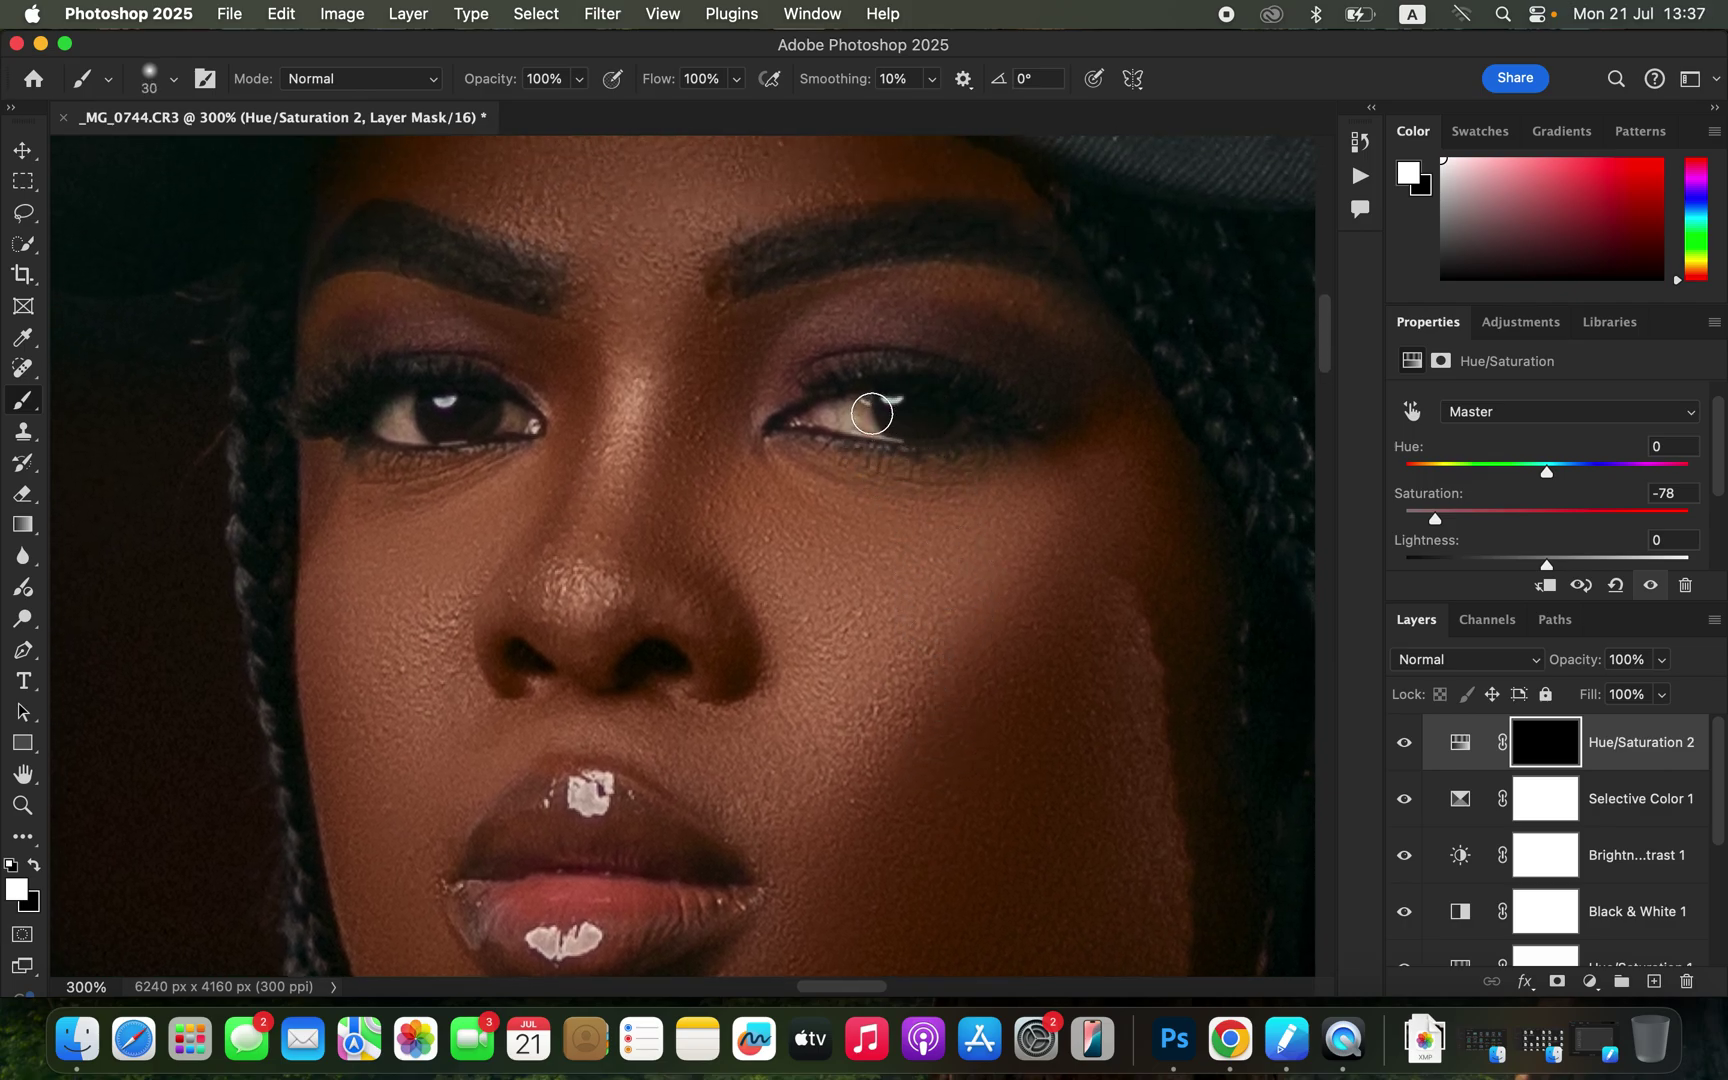
pyautogui.moveTo(839, 417); pyautogui.dragTo(900, 420)
# Step: Compare the whole retouched portrait with the original by toggling the display of the Background layer alone
pyautogui.press('super+minus')
pyautogui.press('super+minus')
pyautogui.press('super+minus')
pyautogui.press('super+minus')
pyautogui.press('super+minus')
pyautogui.press('super+minus')
pyautogui.press('super+minus')
pyautogui.press('super+plus')
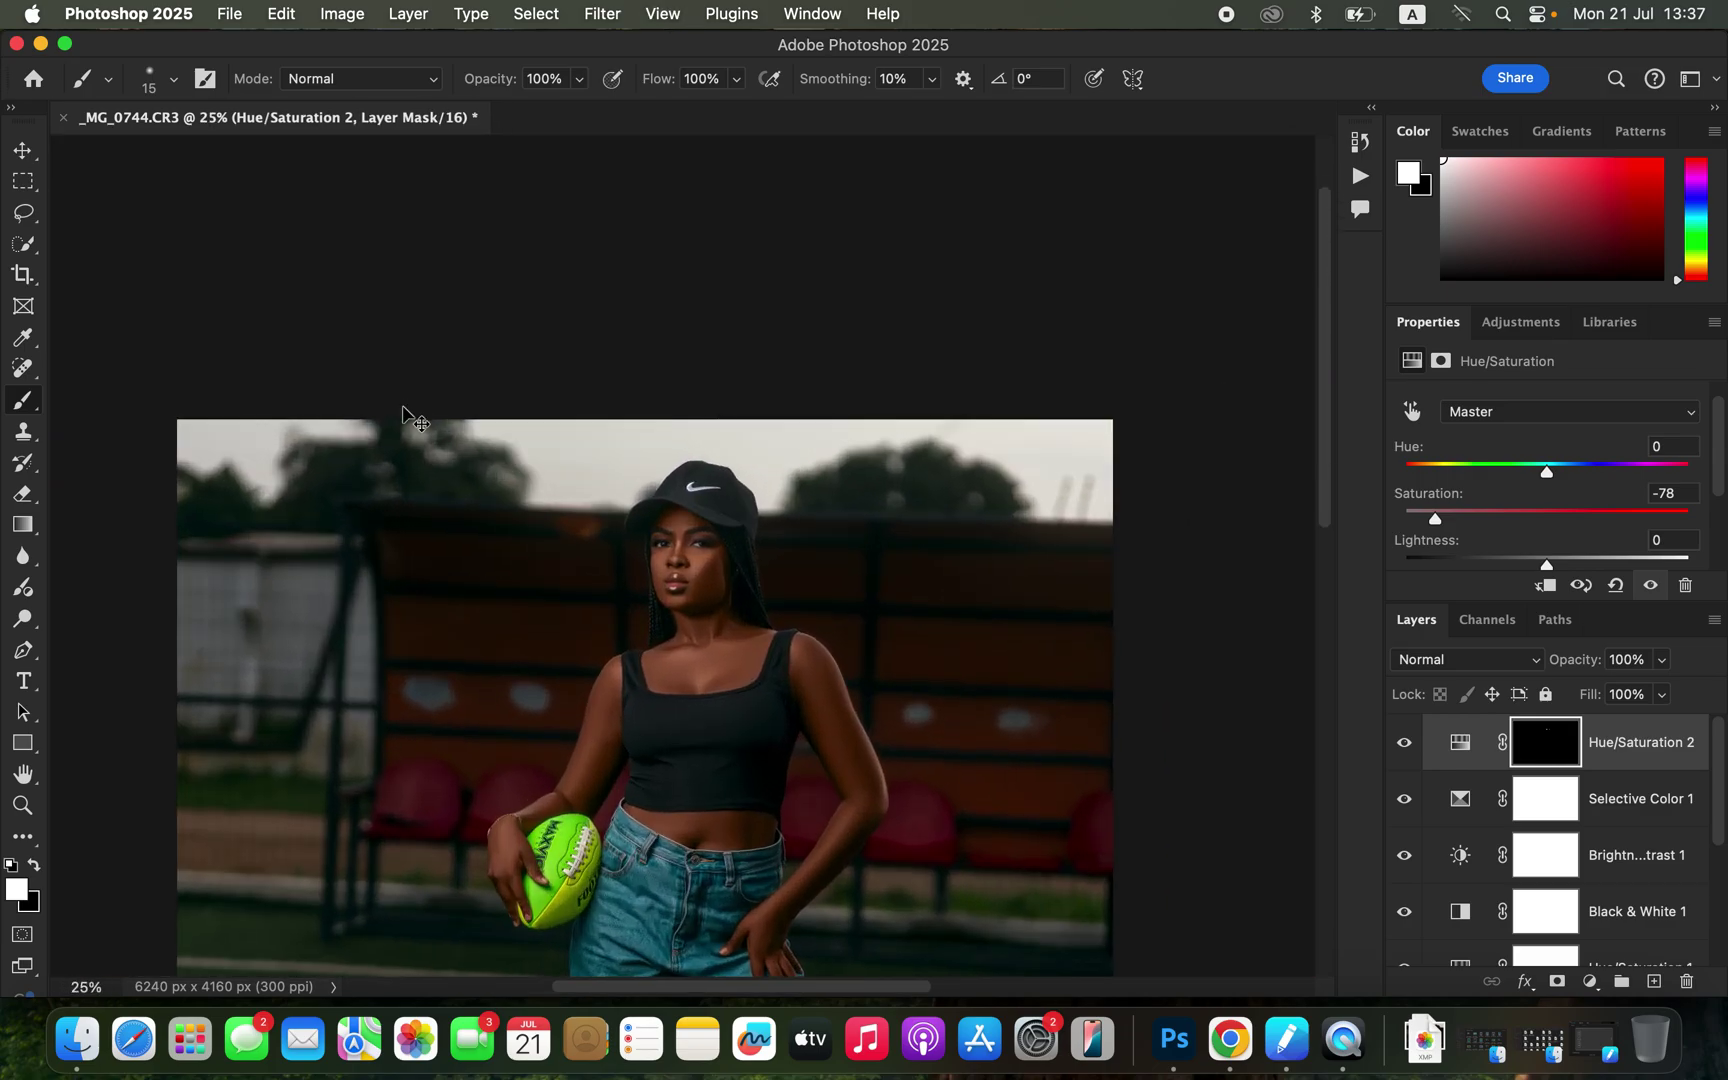
pyautogui.scroll(2, 403, 410)
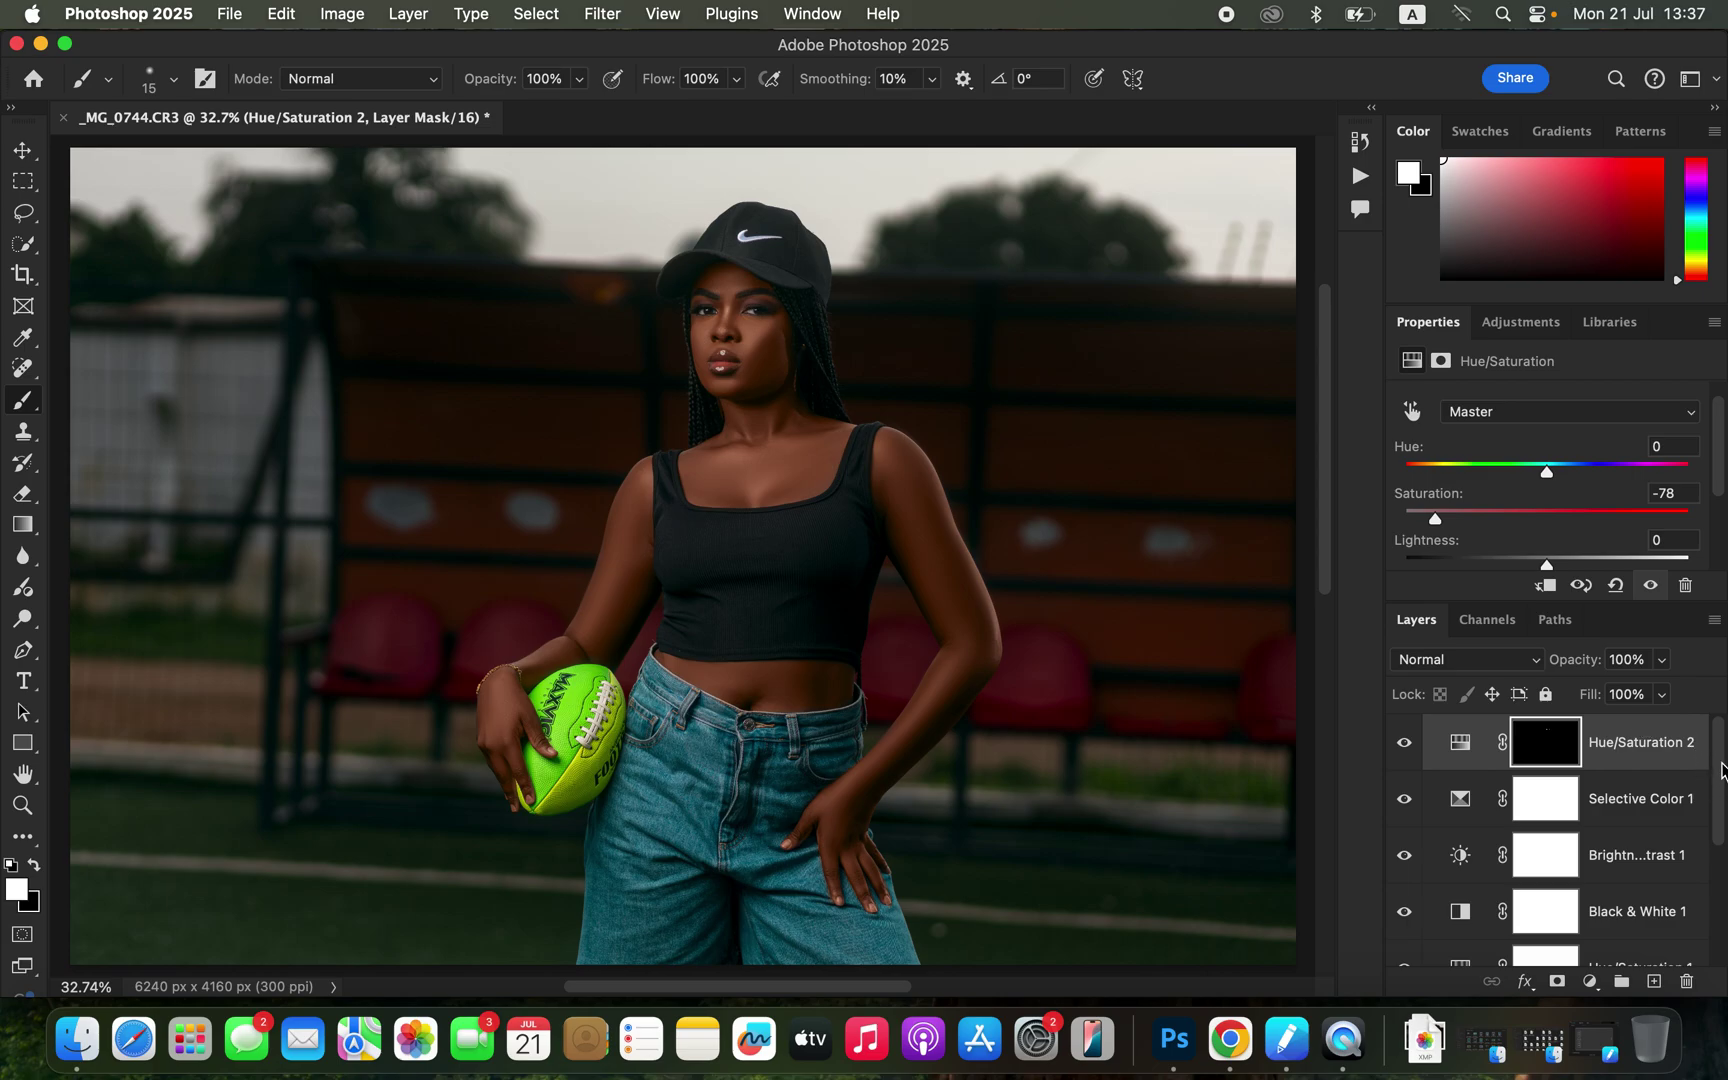
pyautogui.scroll(-5, 1720, 797)
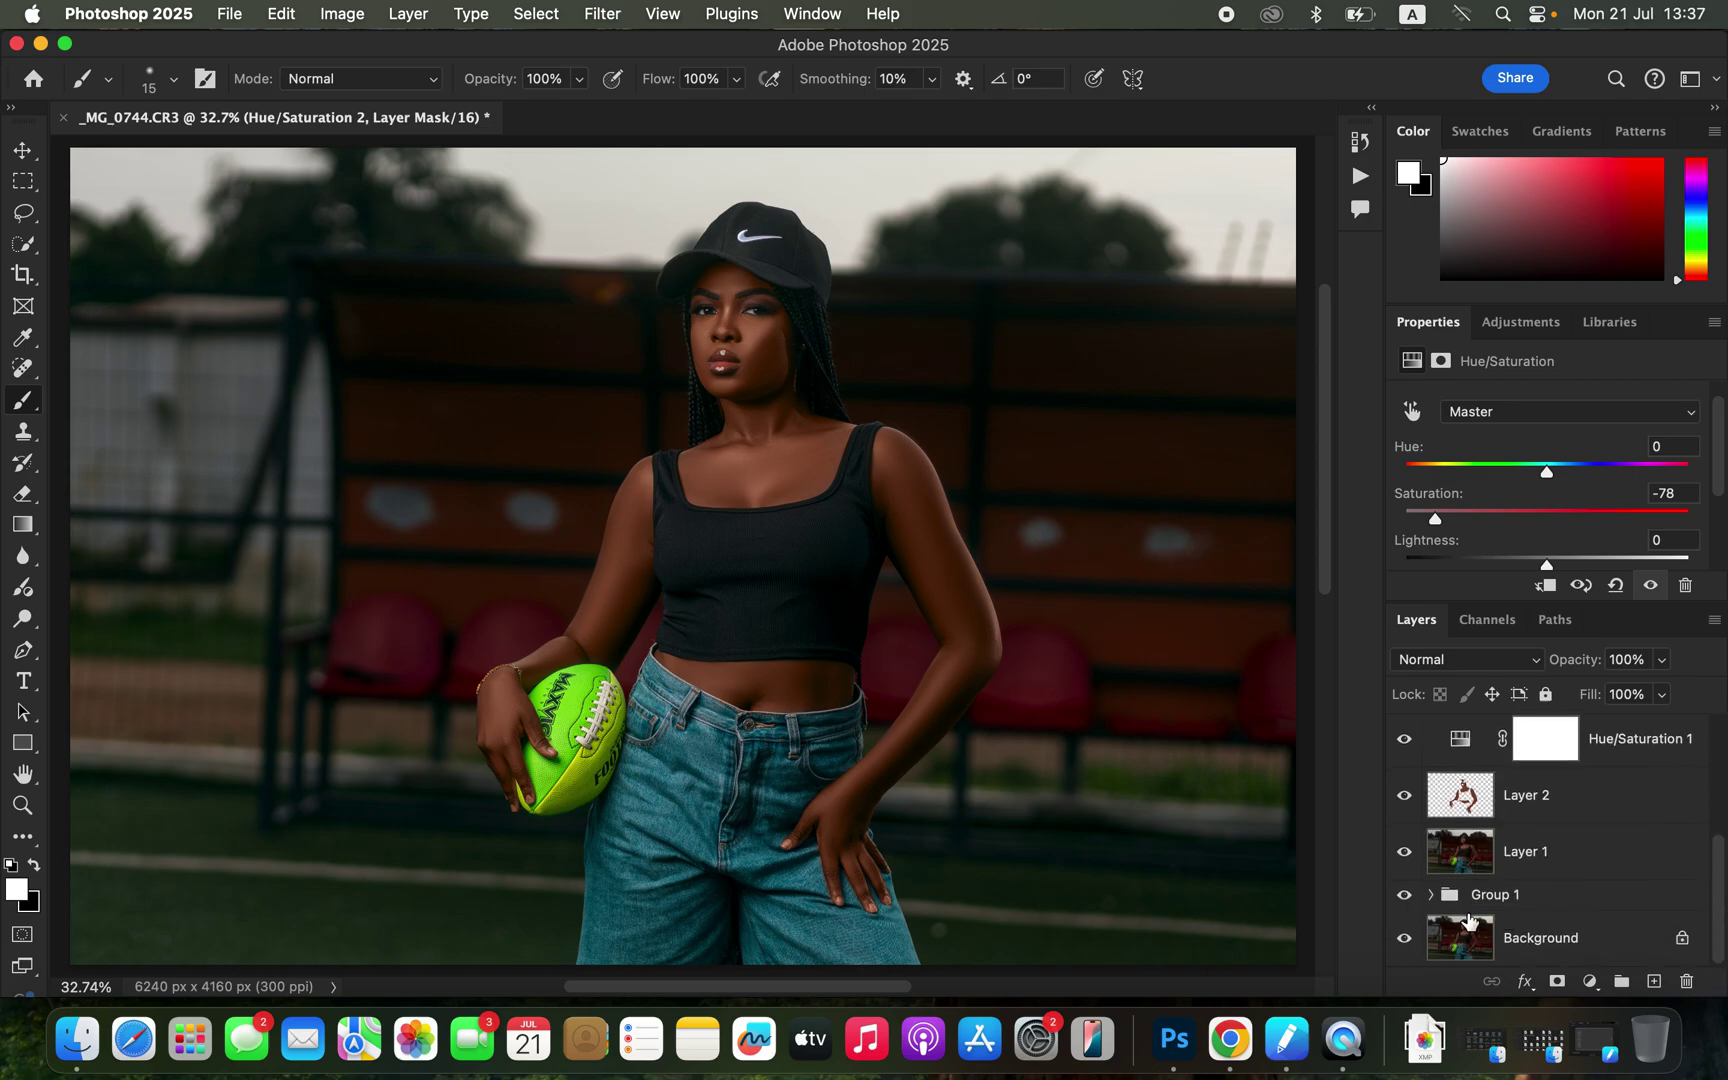
pyautogui.click(1404, 938)
pyautogui.click(1404, 938)
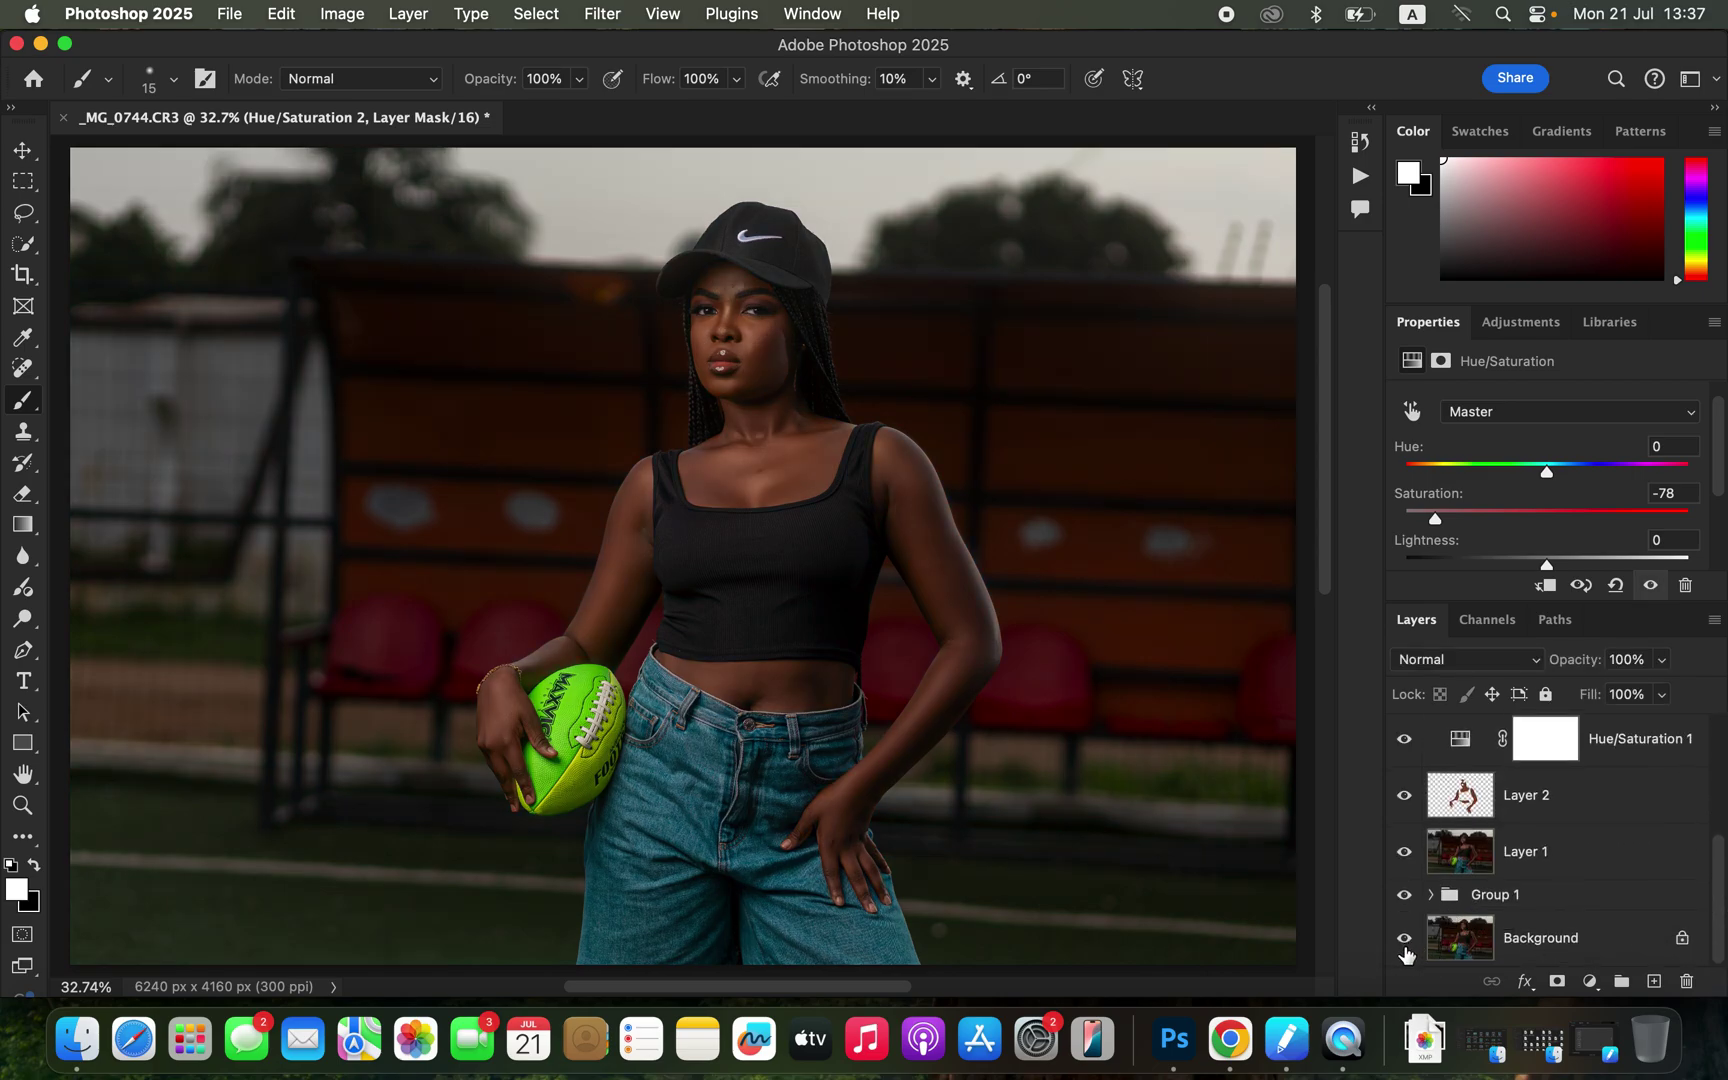
pyautogui.click(1404, 956)
pyautogui.click(1404, 956)
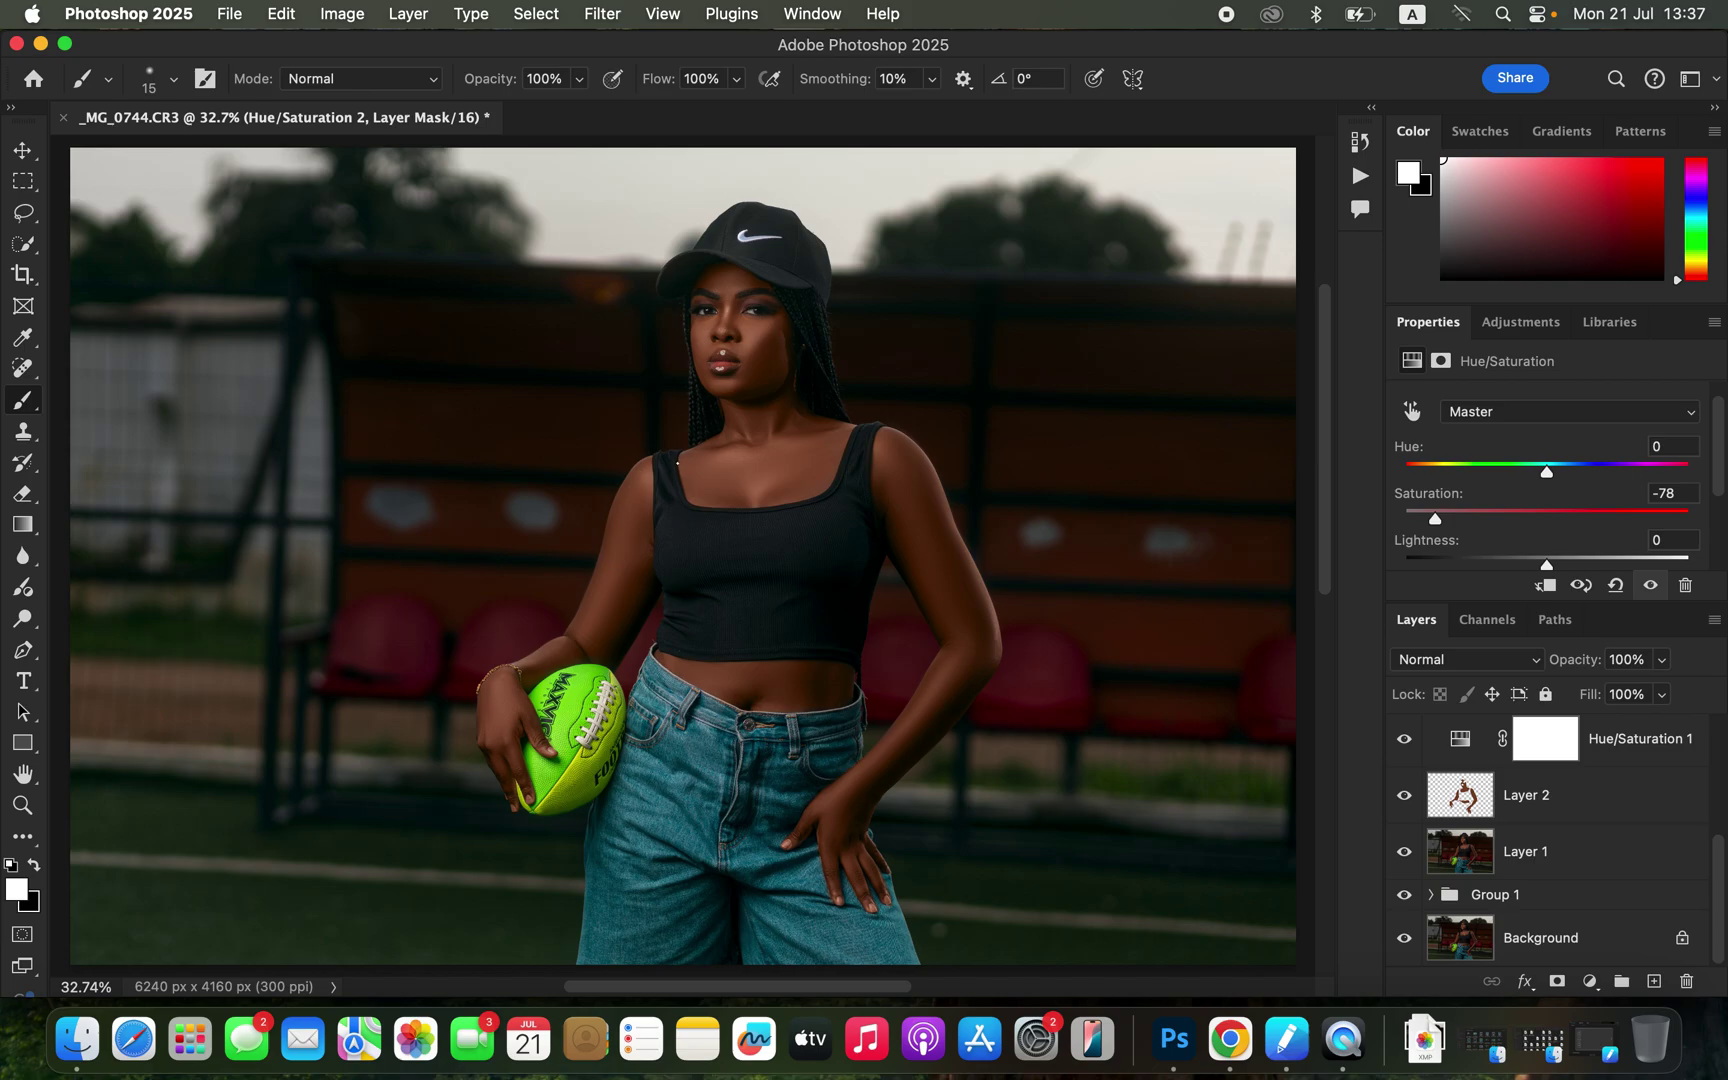
# Step: Set up a JPG export of the portrait with quality 7 and Bicubic Sharper resampling
pyautogui.click(230, 13)
pyautogui.moveTo(285, 401)
pyautogui.click(762, 428)
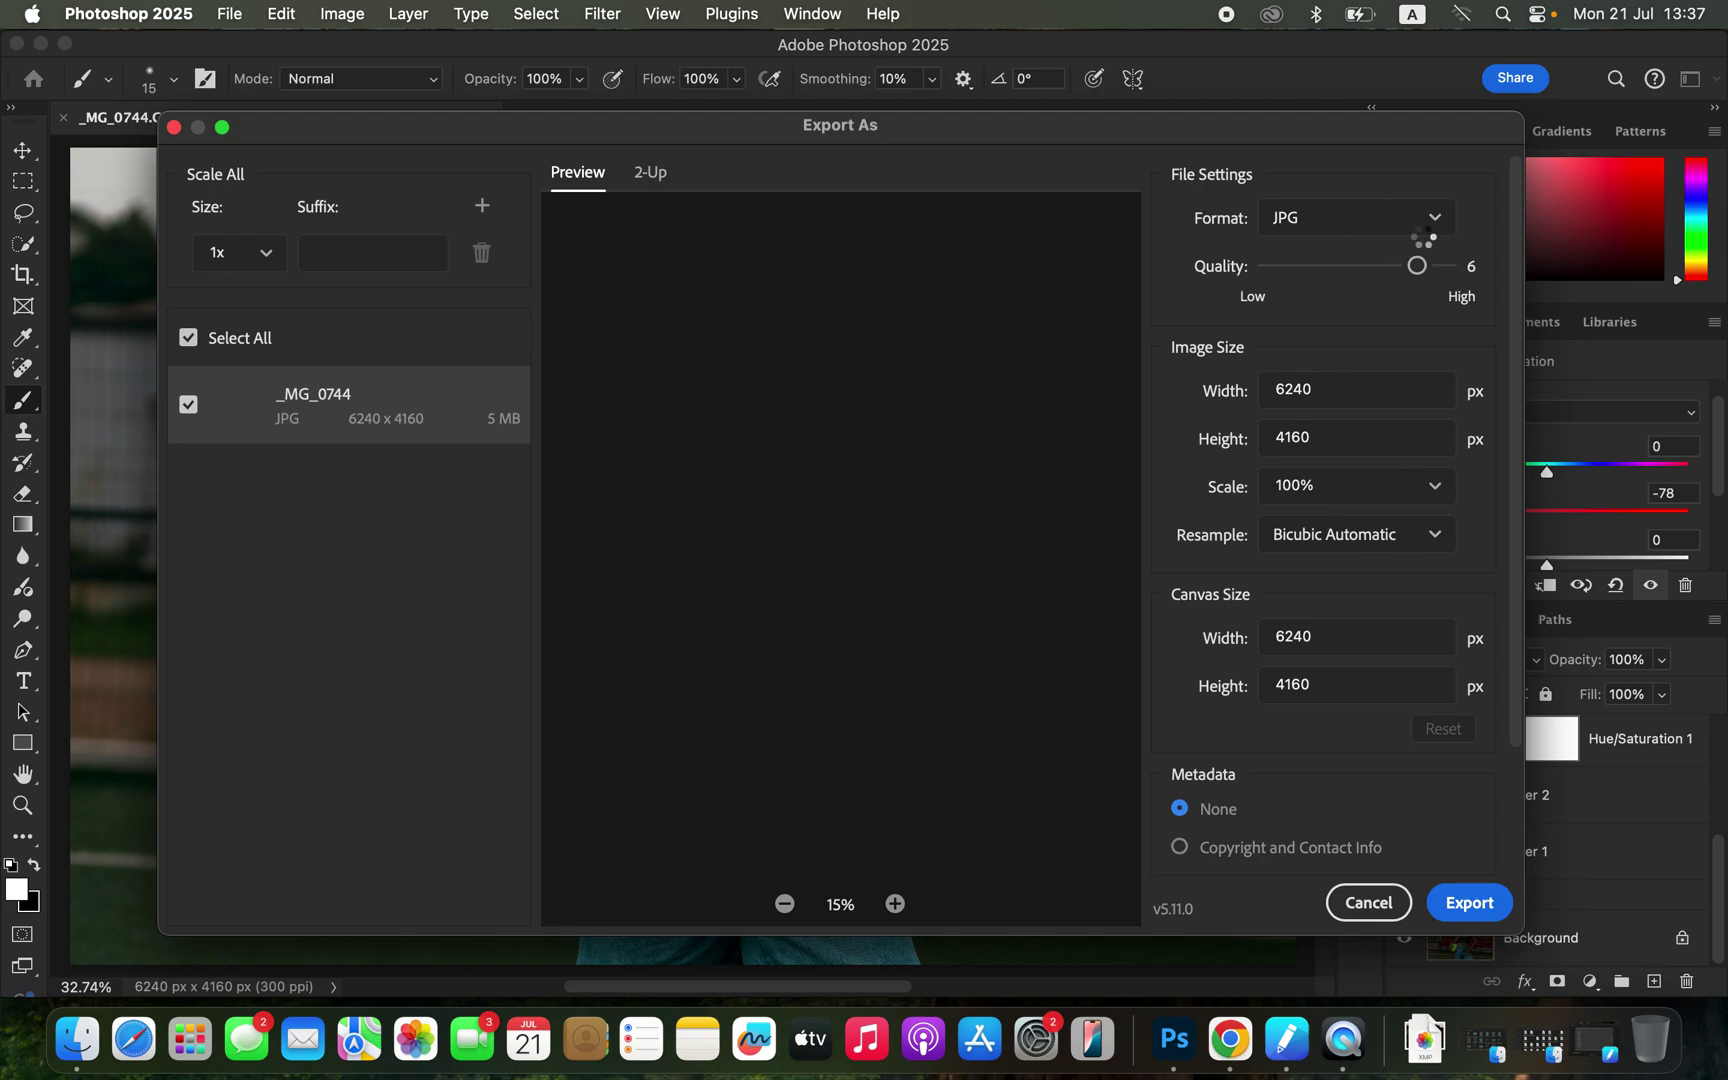
pyautogui.click(1448, 270)
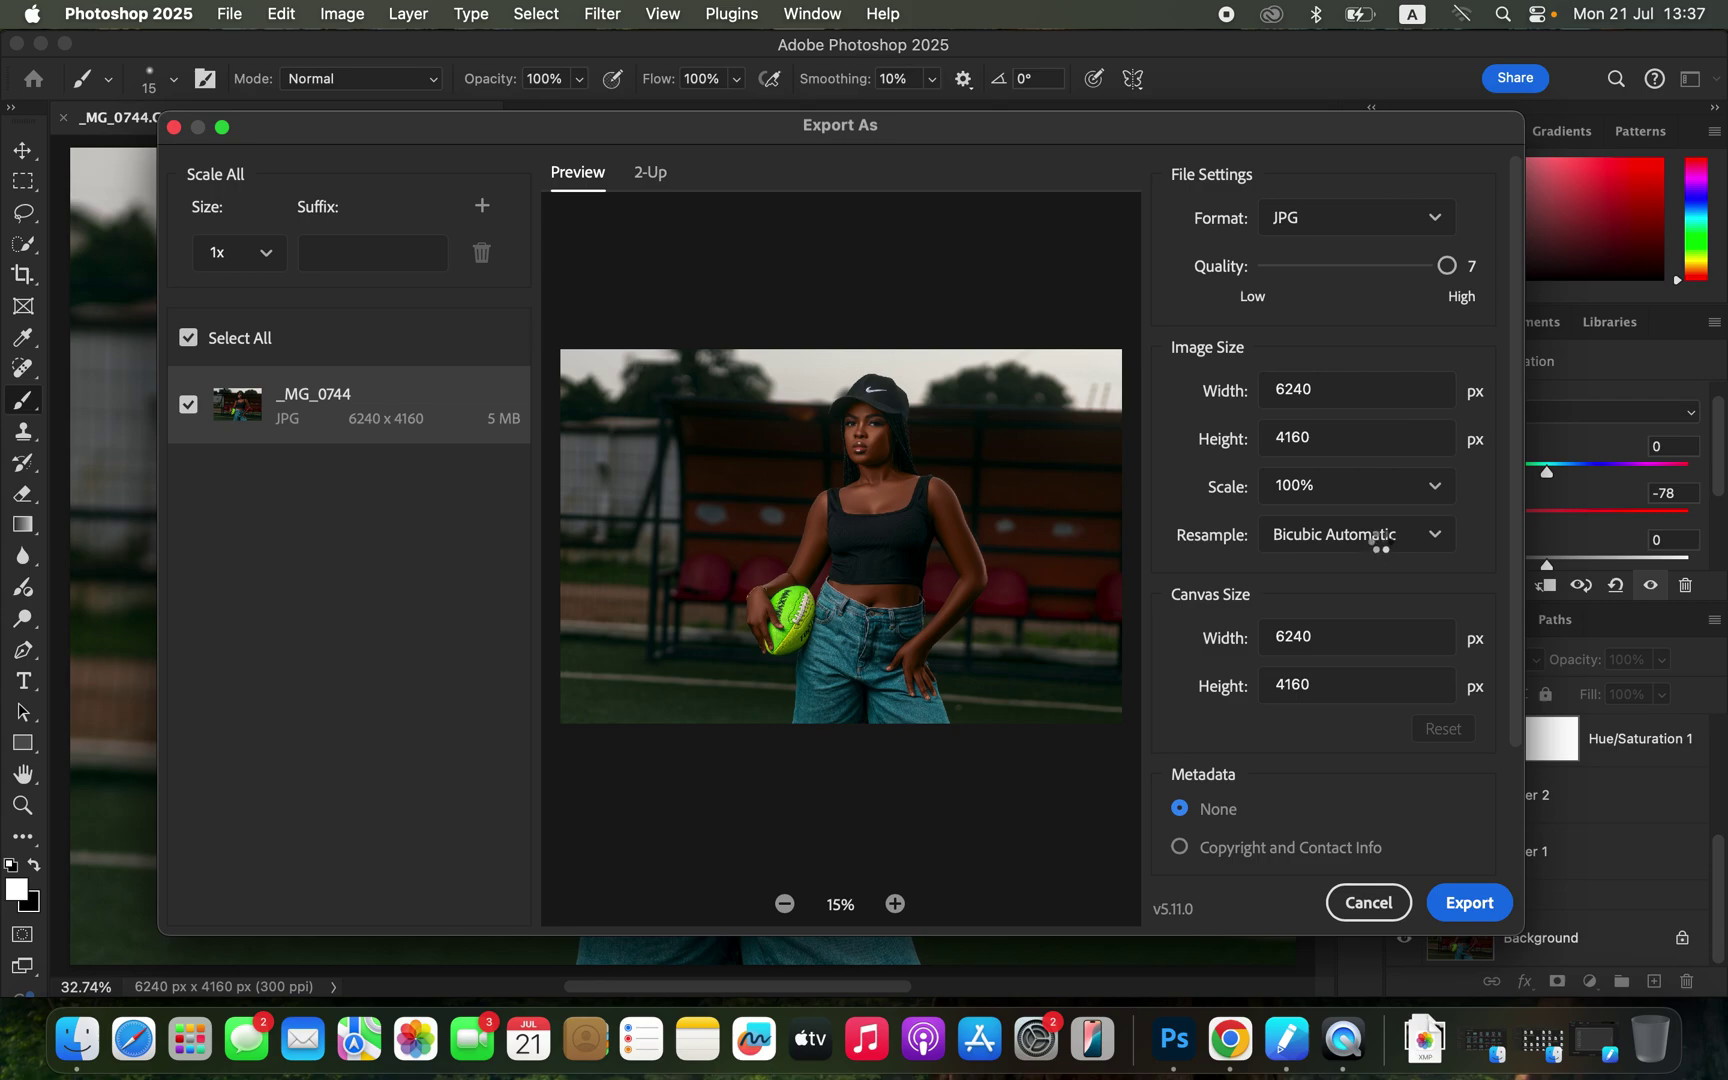
pyautogui.click(1384, 542)
pyautogui.click(1396, 658)
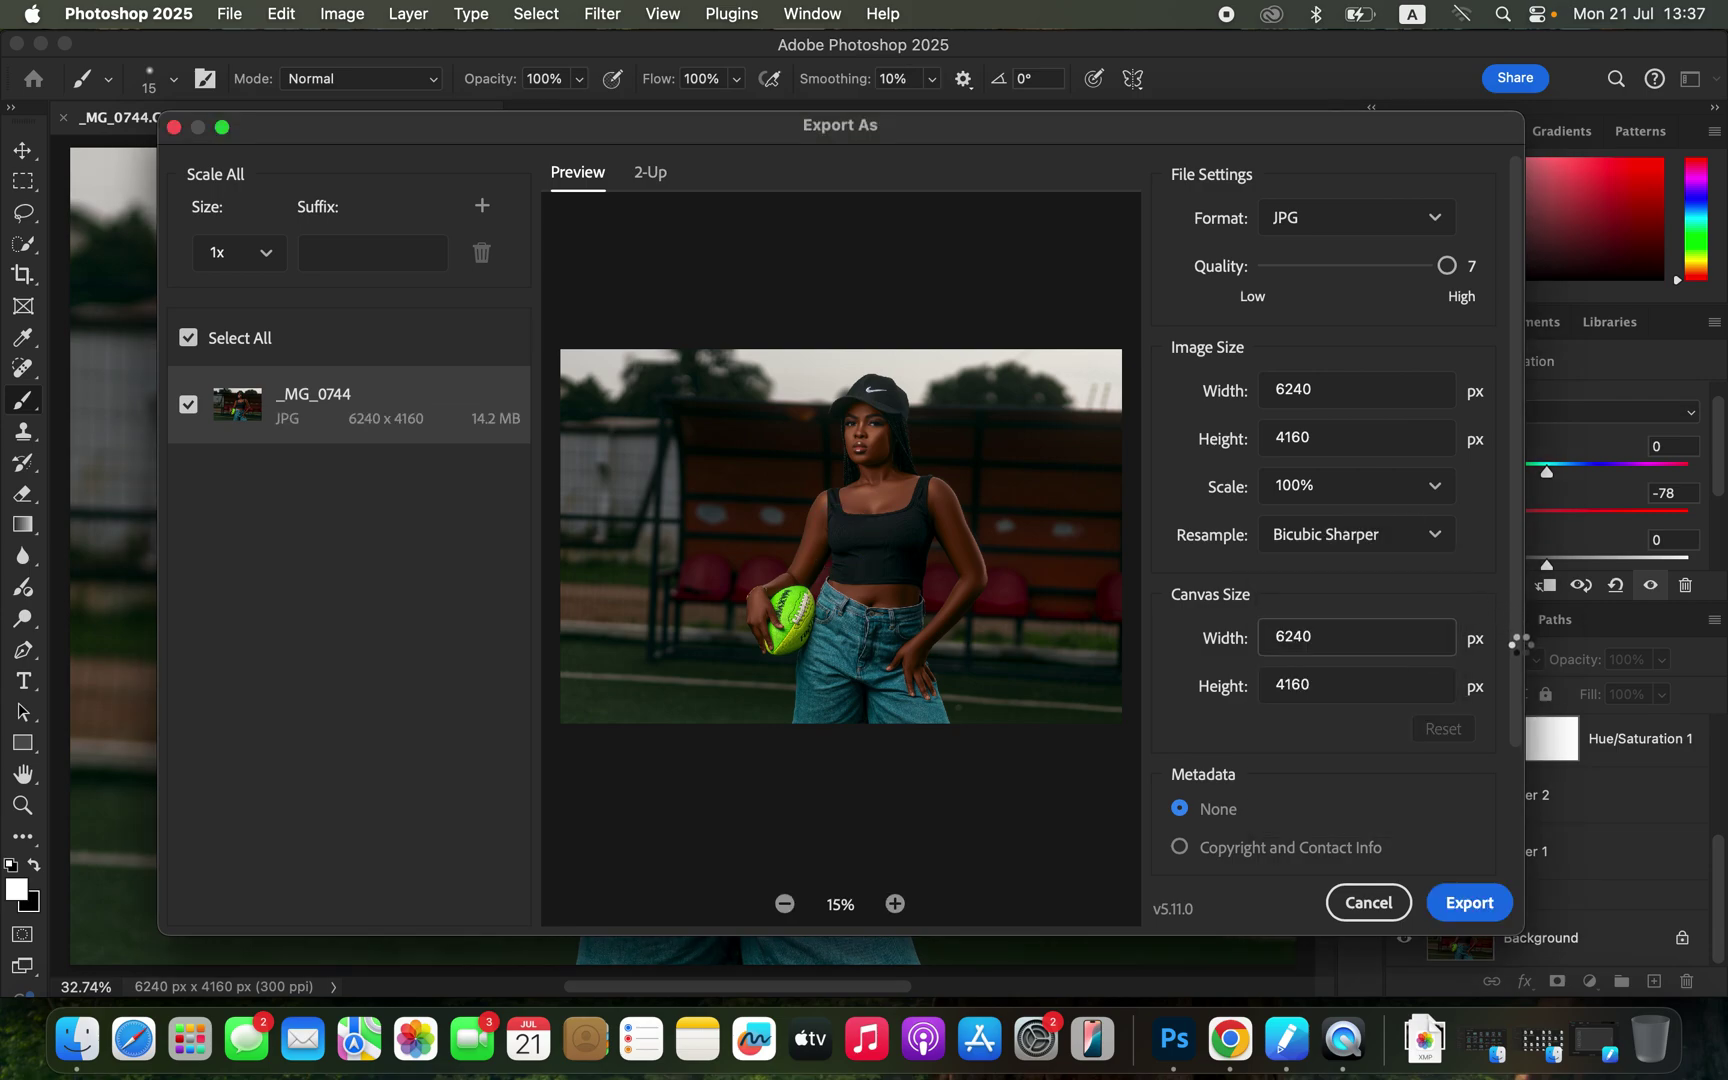
# Step: Check the color space options and export the portrait to the Desktop as _MG_0744
pyautogui.moveTo(1516, 700); pyautogui.dragTo(1512, 840)
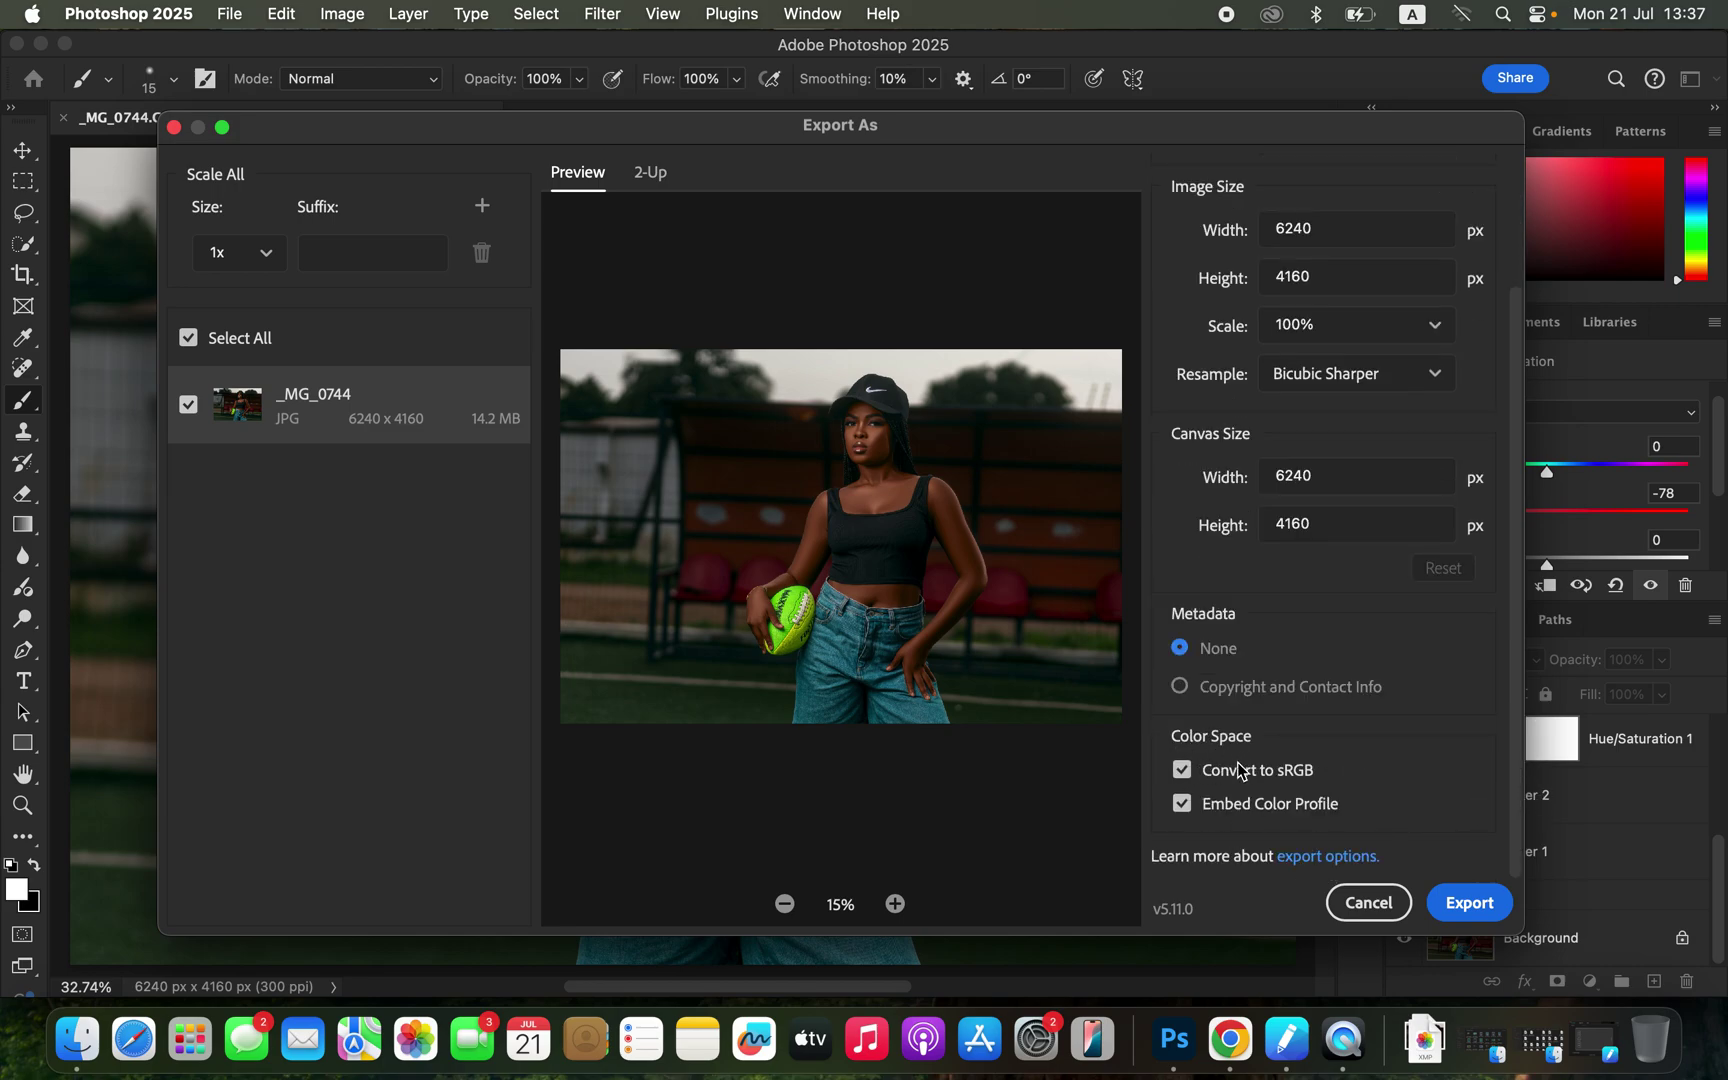
pyautogui.click(1461, 915)
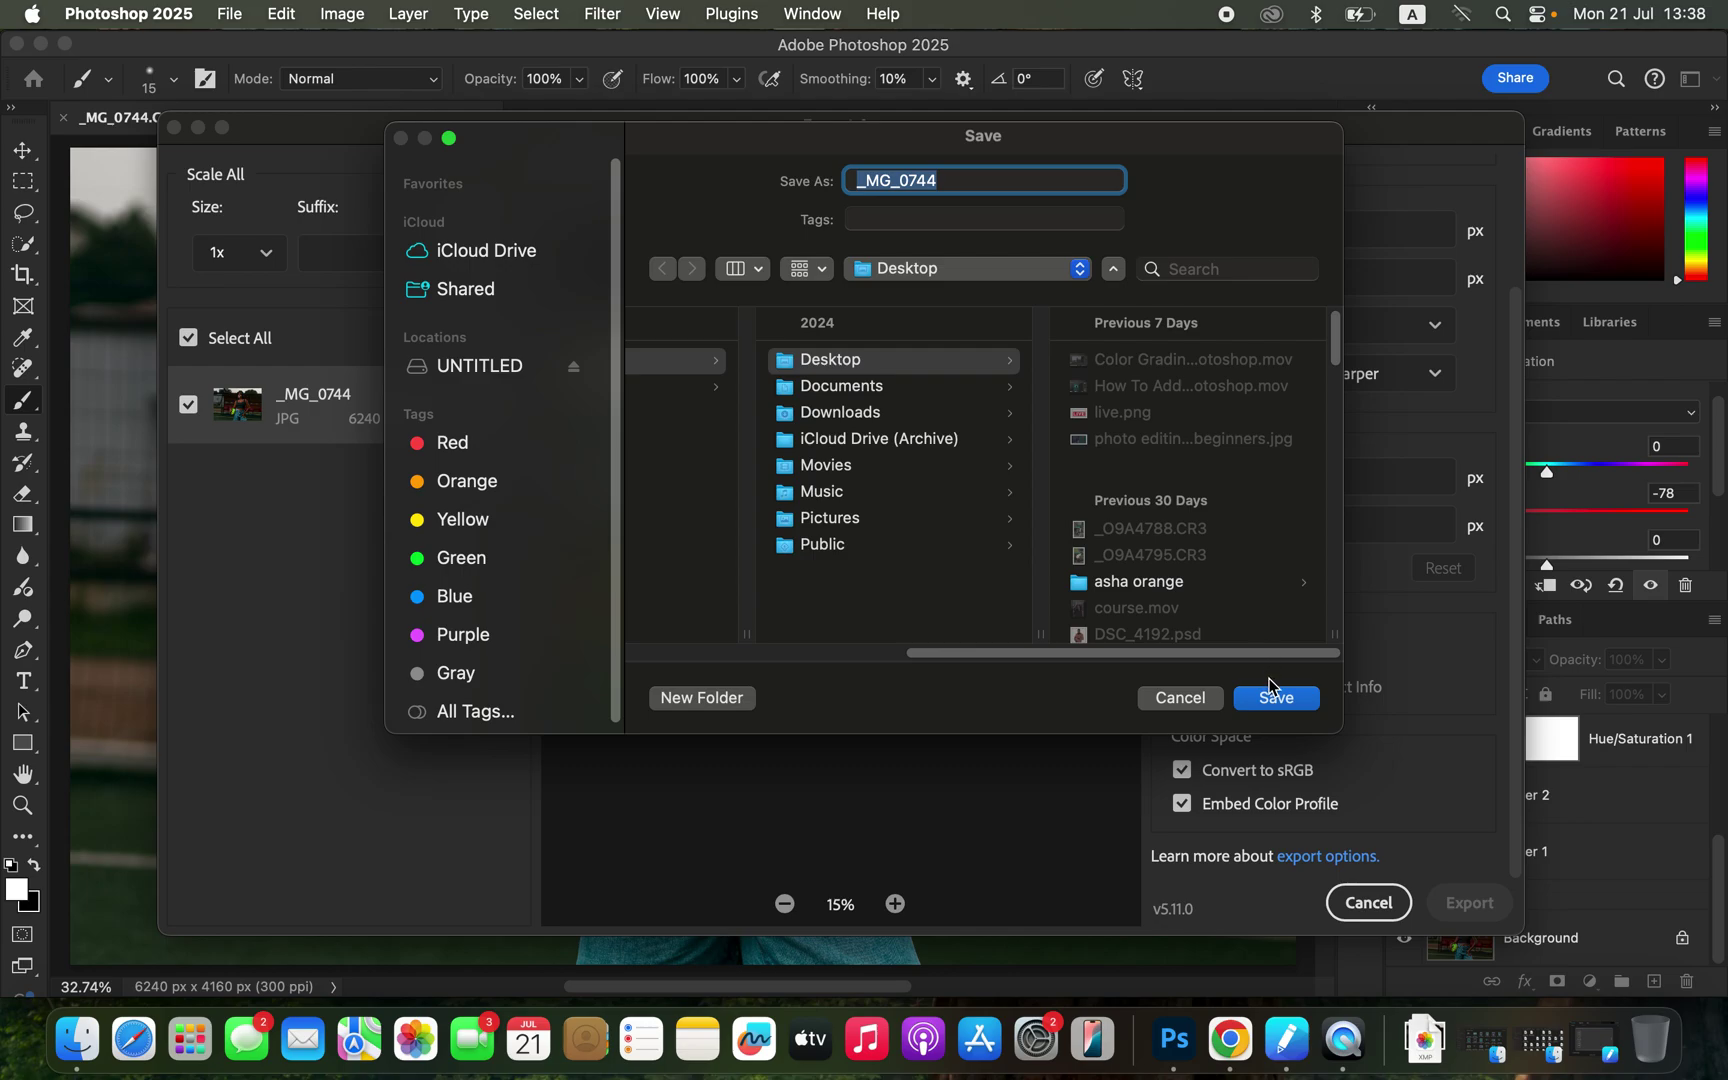
pyautogui.click(1276, 699)
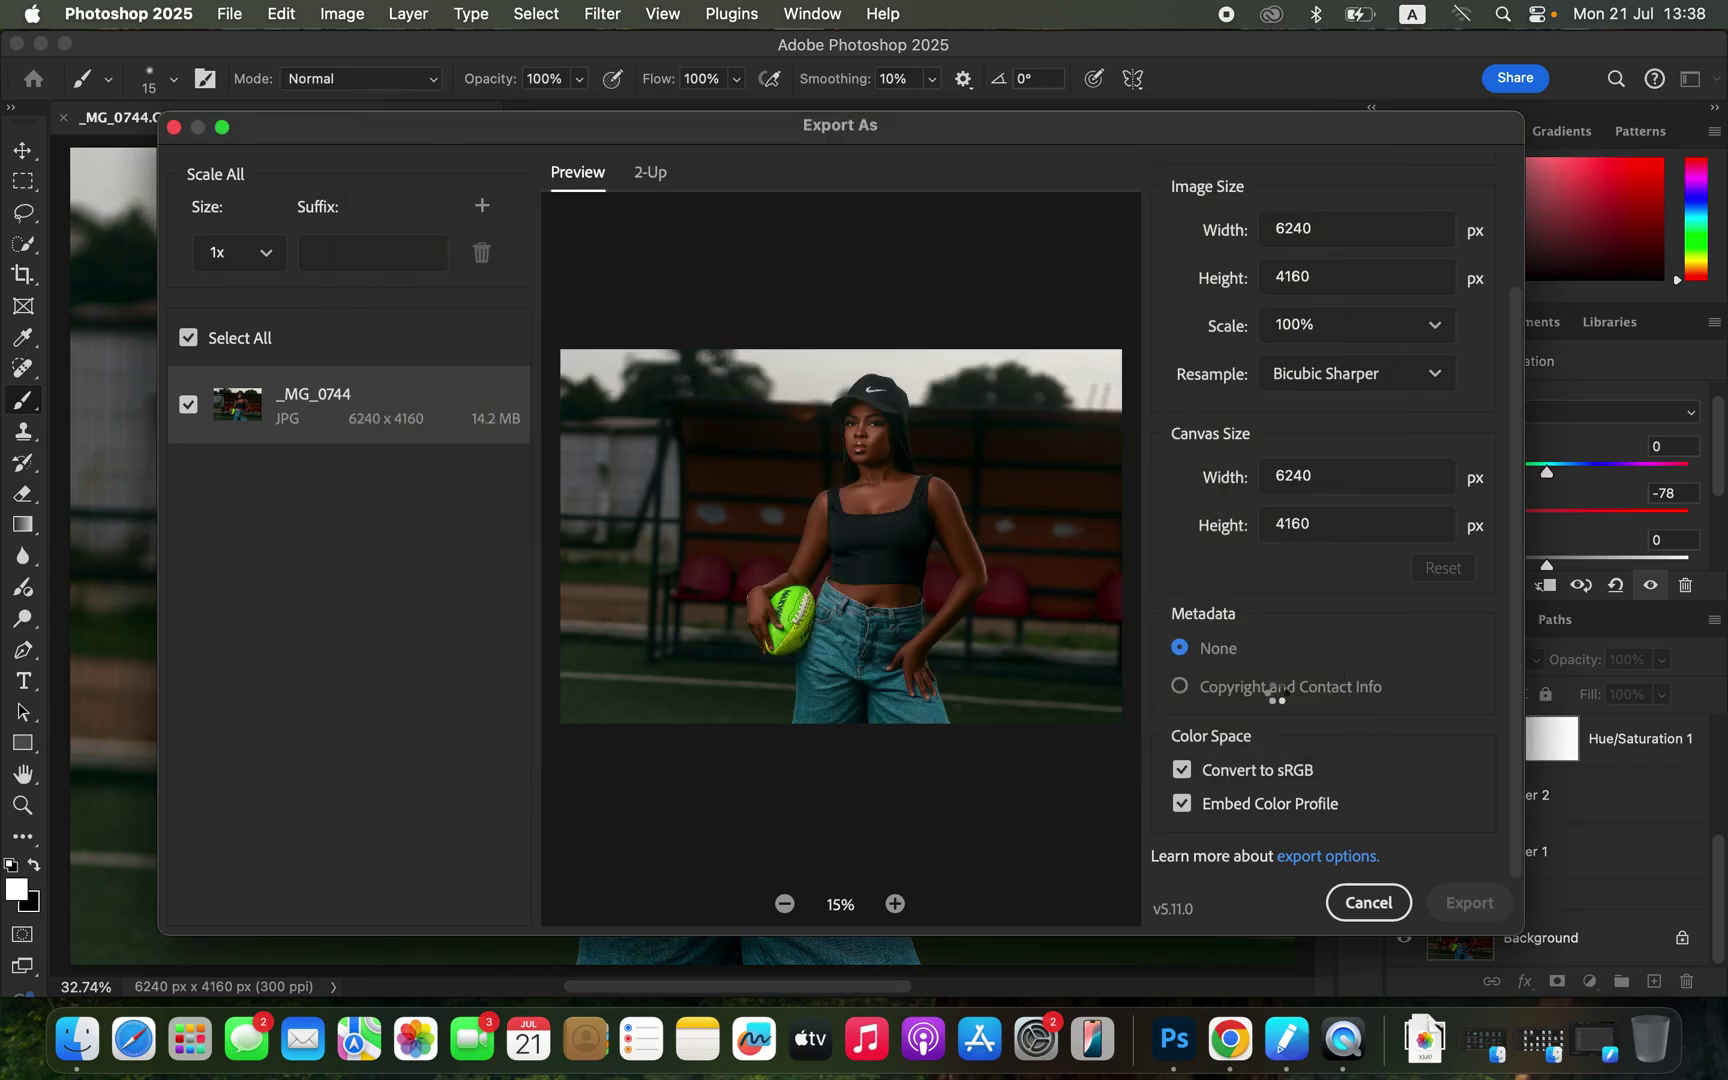